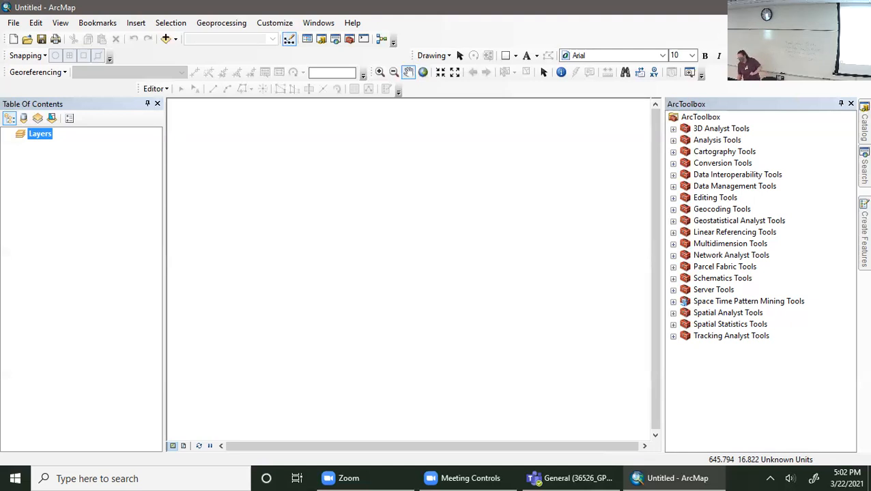
- View the Matrix math.png image from the desktop, close it and return to ArcMap
click(795, 8)
double_click(457, 283)
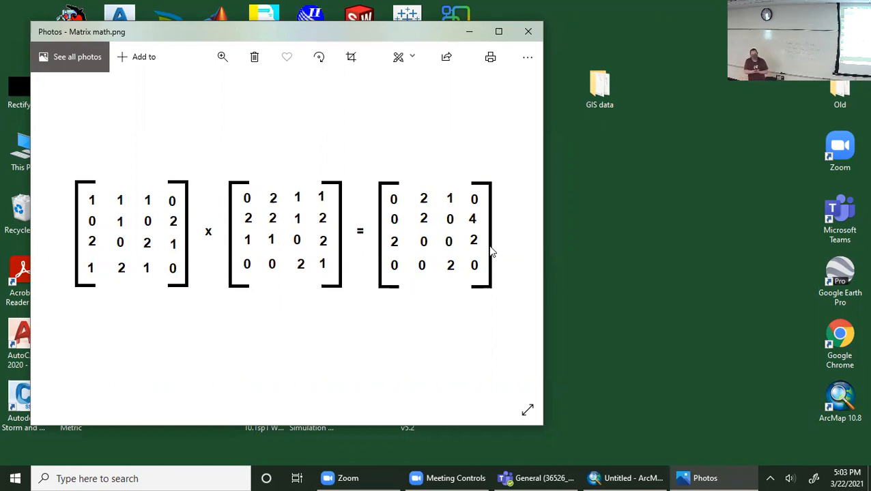
click(522, 38)
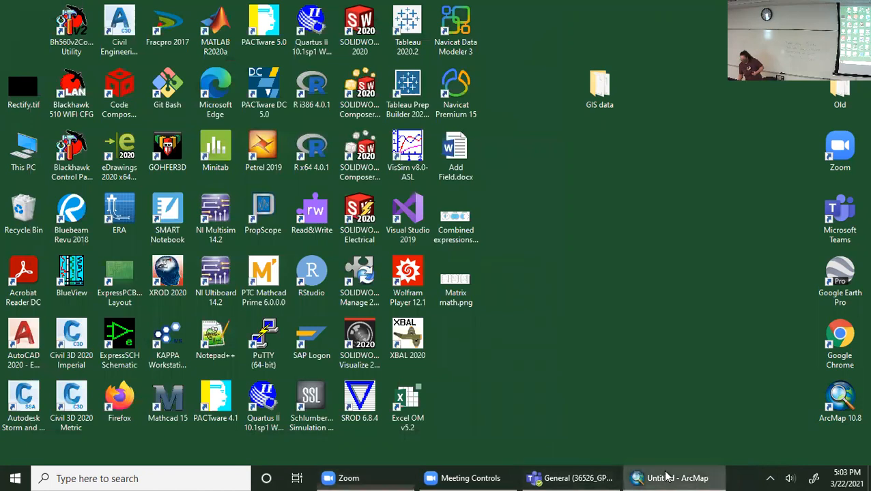
click(668, 477)
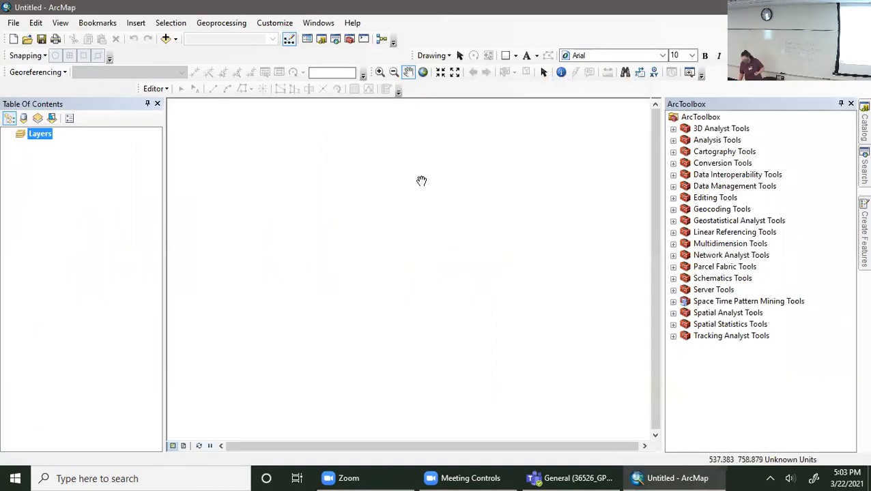
- Add Gallatin_County.shp, DEM.tif and Geology.shp from the desktop's GIS data folder to the map
click(854, 128)
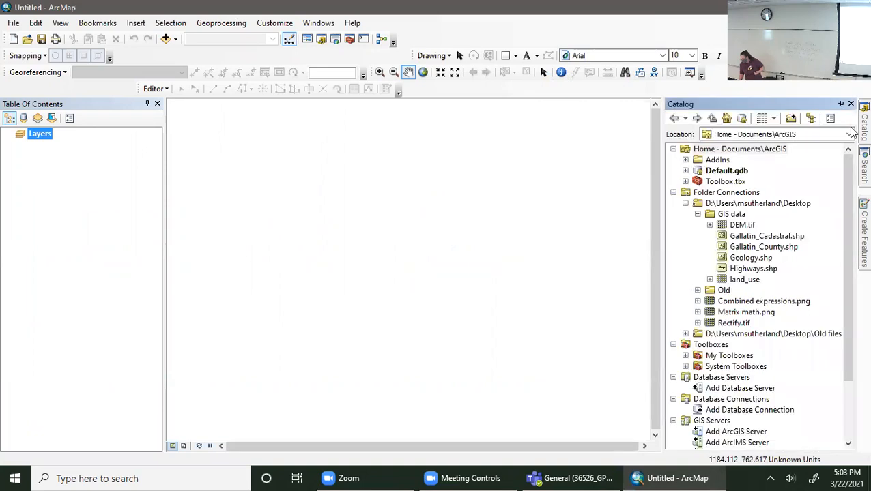
click(749, 249)
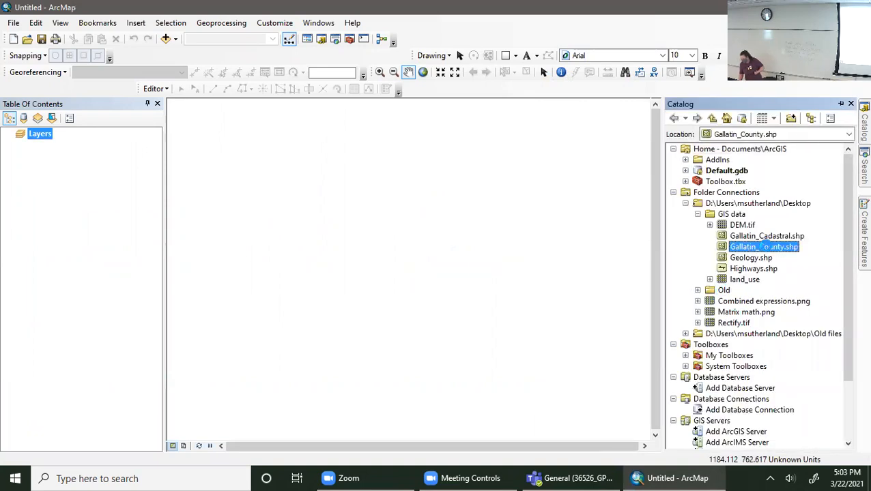
double_click(760, 247)
drag(740, 225, 127, 209)
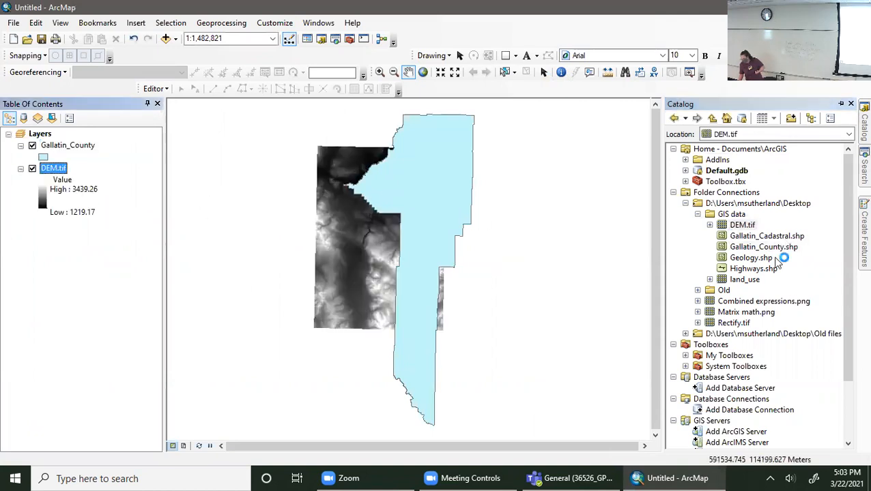
drag(756, 259, 91, 271)
click(544, 345)
- Try to add the land_use raster from the GIS data folder to the map
drag(743, 280, 89, 280)
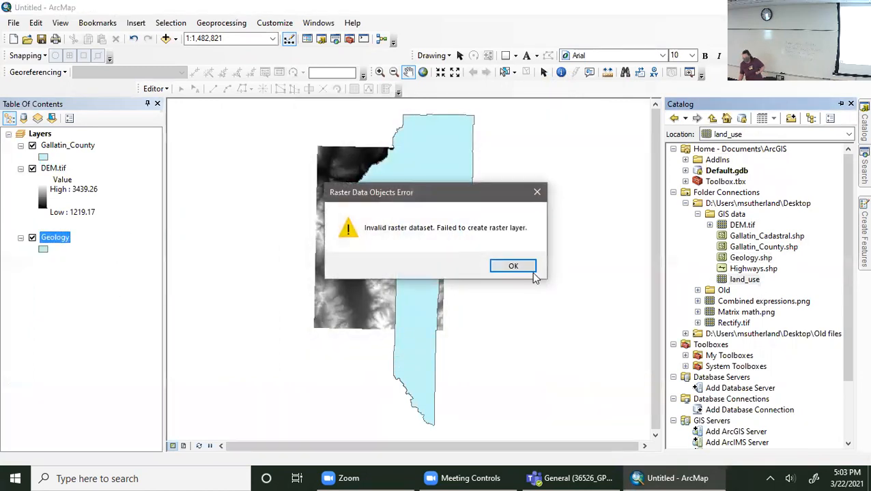
click(517, 267)
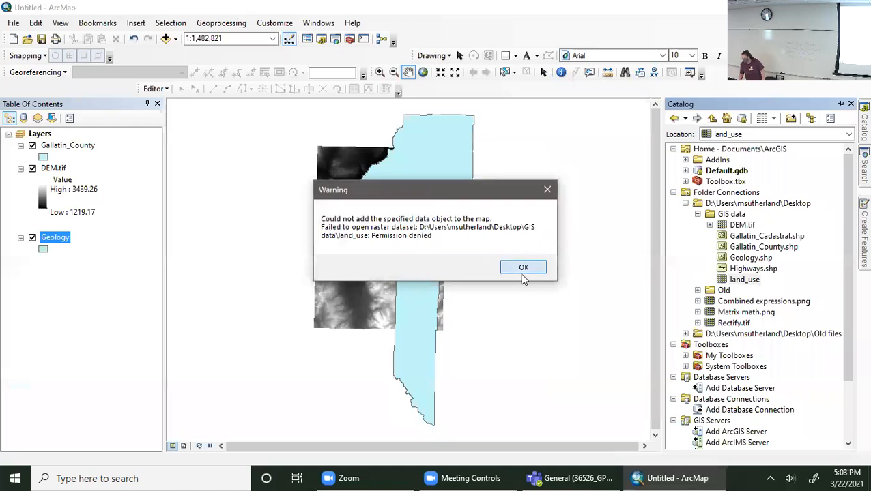
click(523, 270)
- Switch to Microsoft Teams and download the GIS data folder from the class files in 3-22-2021
click(570, 479)
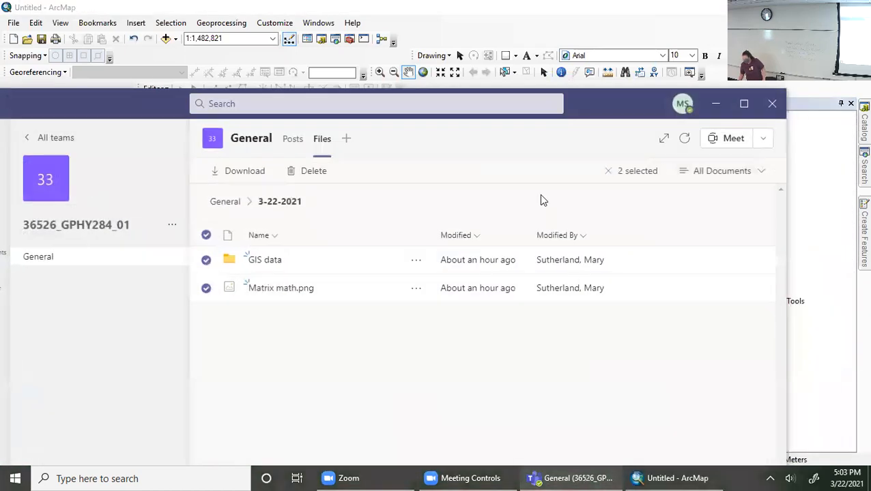
click(257, 260)
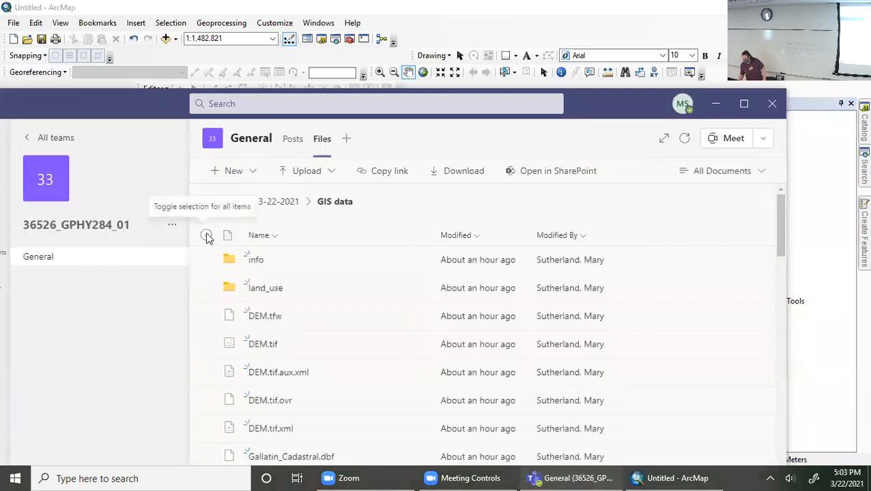
click(267, 201)
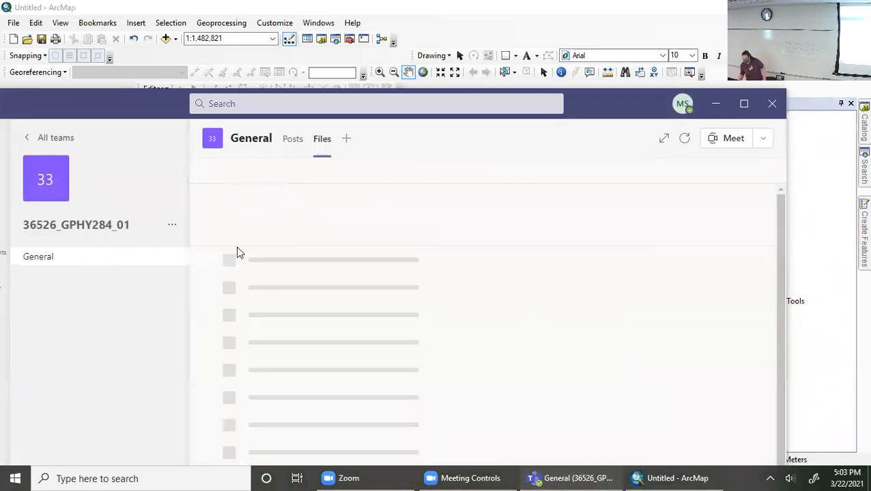
click(206, 260)
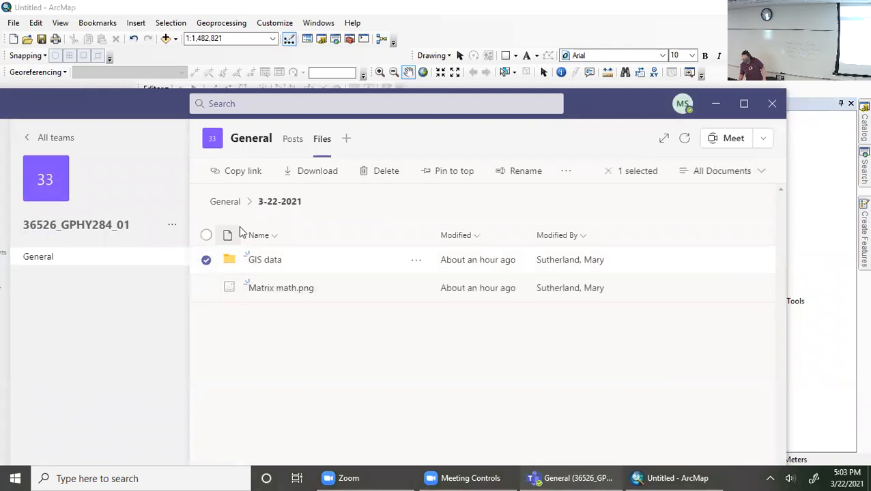
click(318, 172)
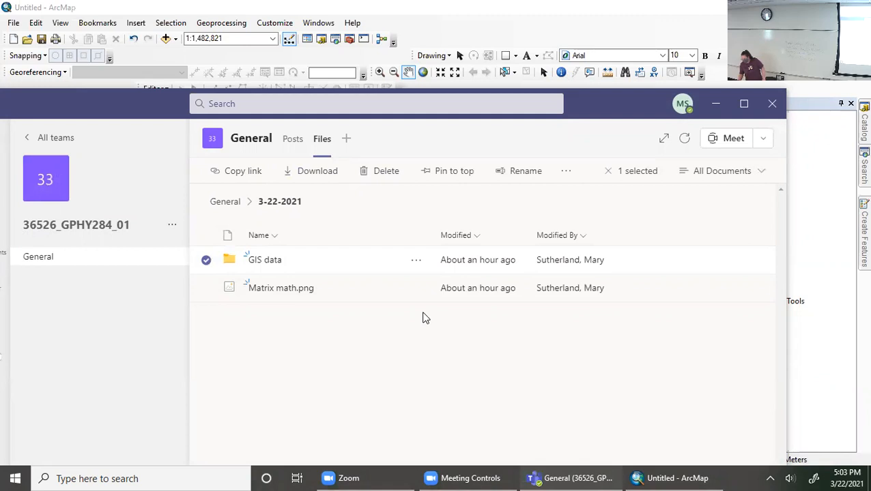
- Open OneDrive_2021-03-22.zip from the Downloads folder in File Explorer and inspect its GIS data folder
click(715, 103)
key(super+d)
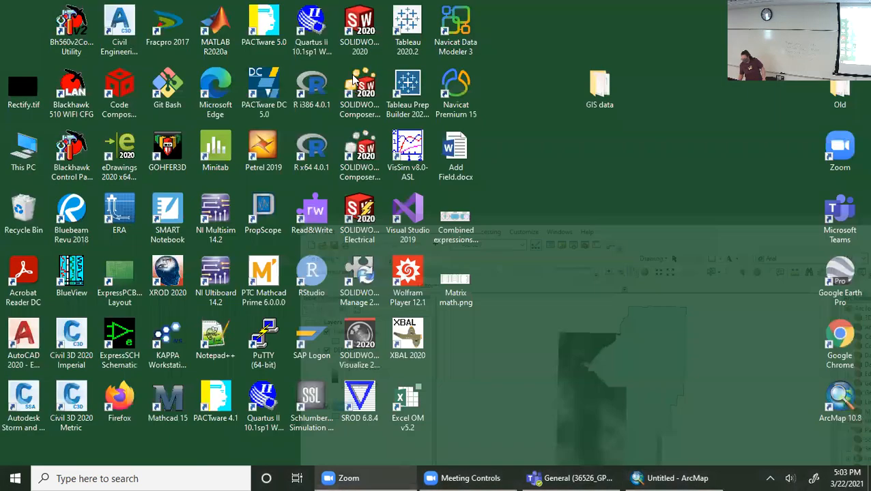
double_click(595, 87)
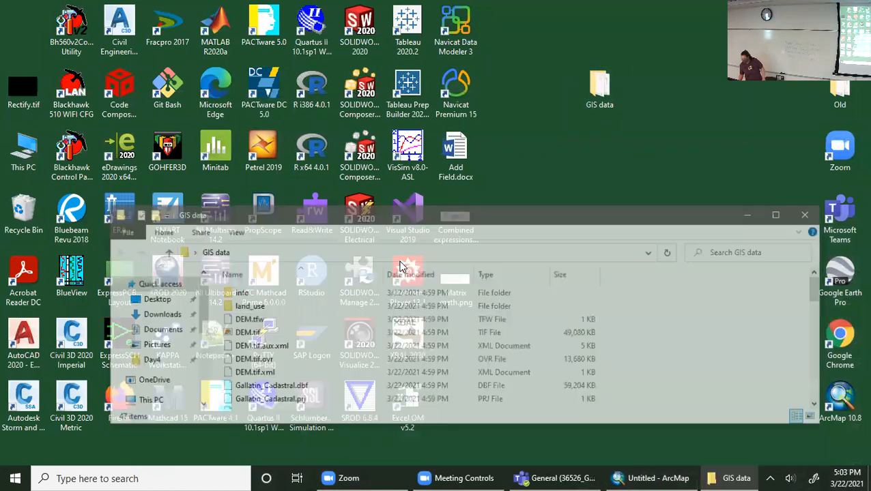
click(158, 314)
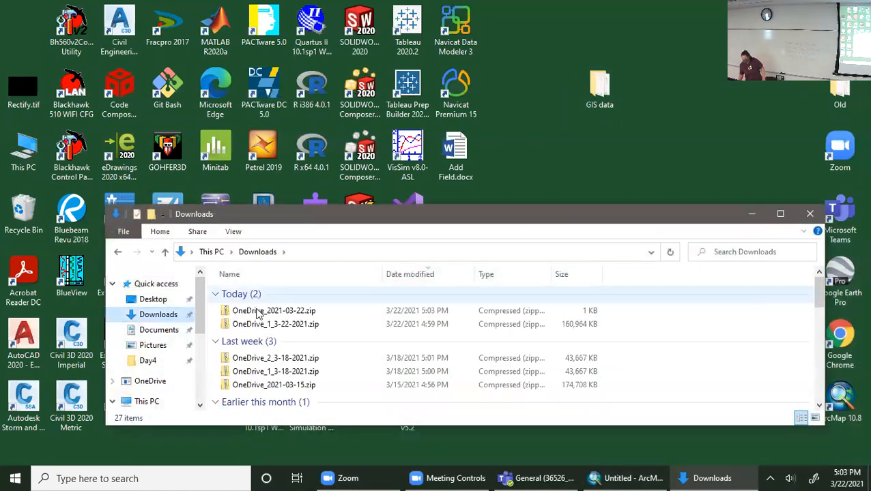
double_click(266, 311)
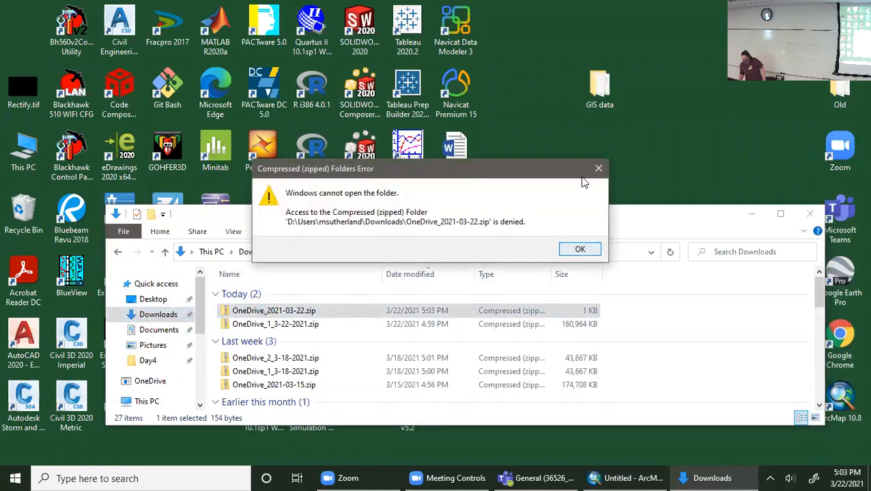
click(598, 168)
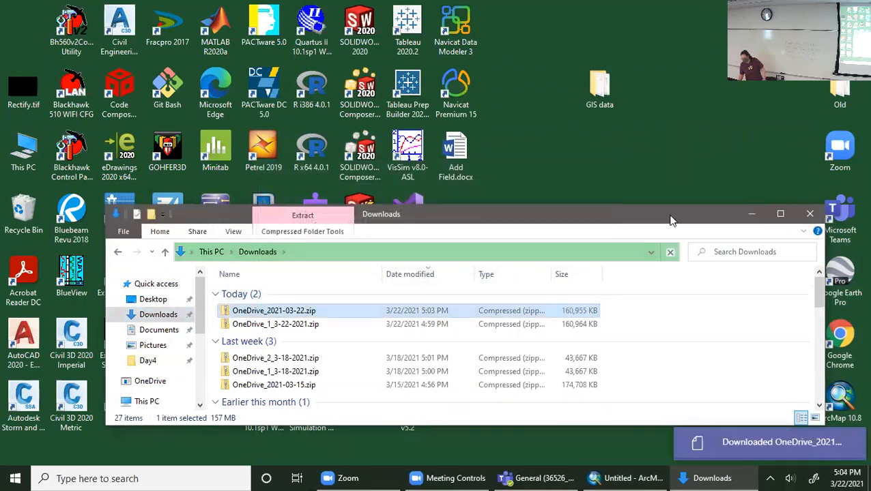
double_click(301, 311)
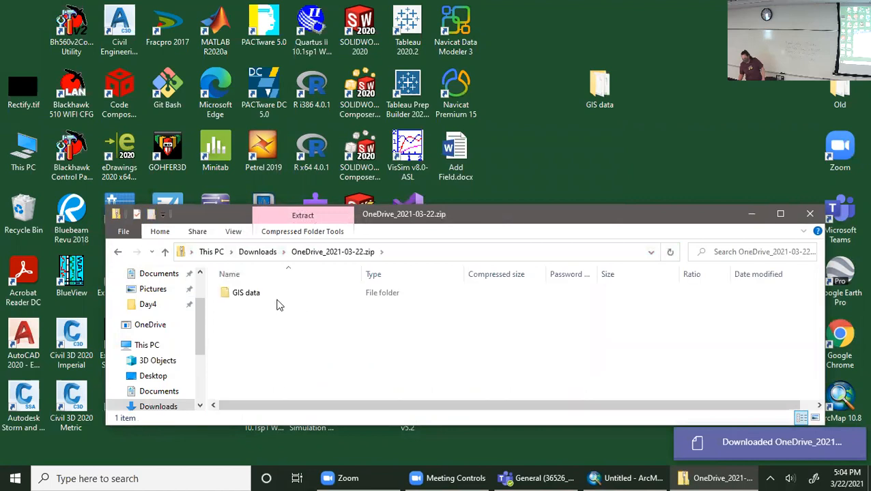
click(263, 298)
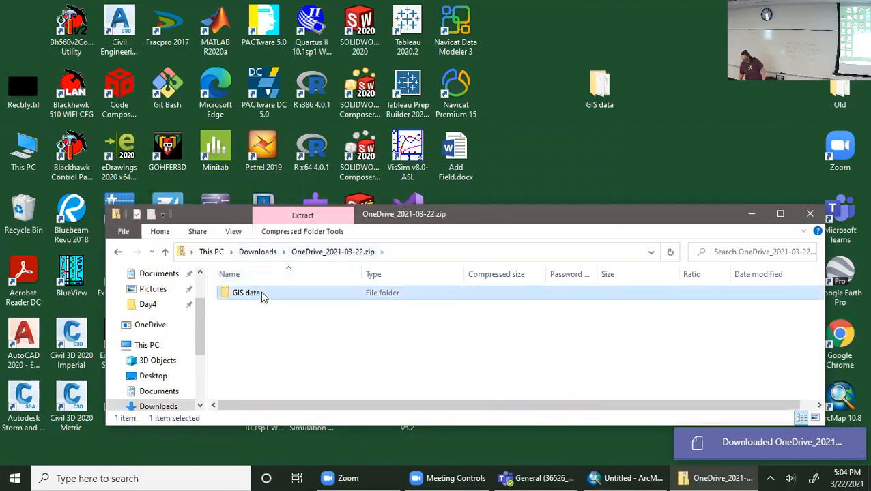
double_click(264, 298)
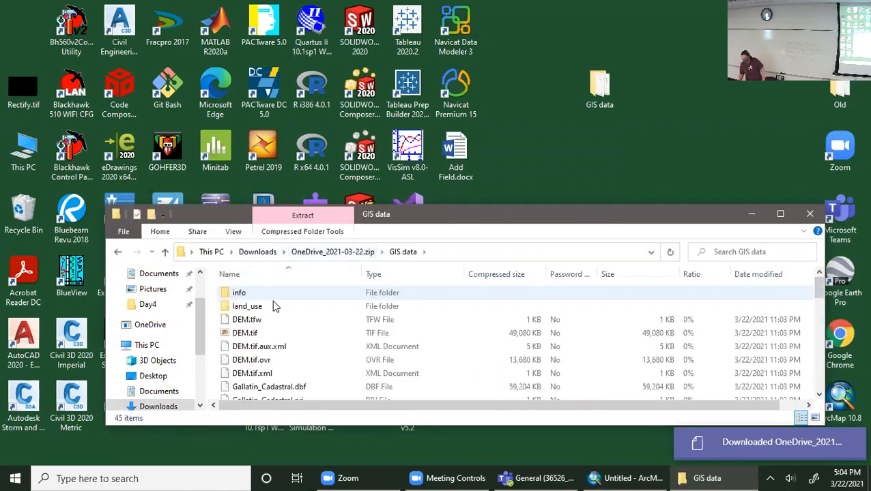
- Try to copy the GIS data folder from the zip archive to the desktop, replacing the existing folder
click(365, 253)
drag(243, 295, 520, 168)
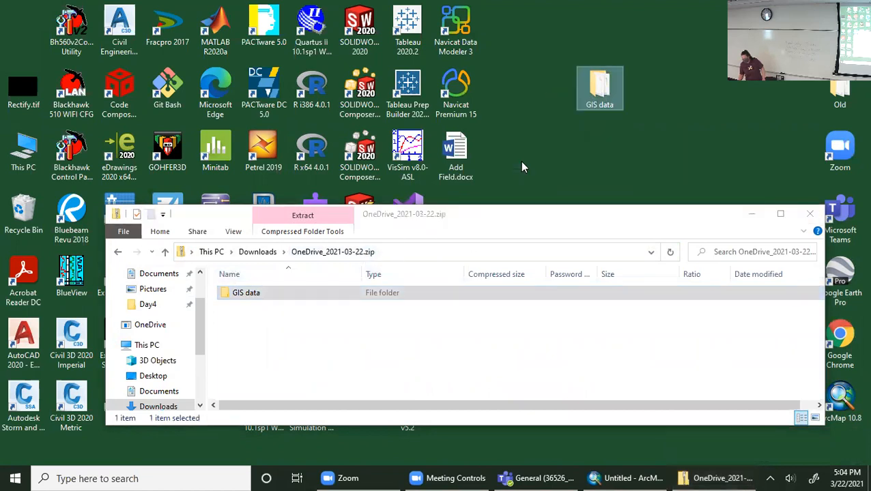
click(422, 199)
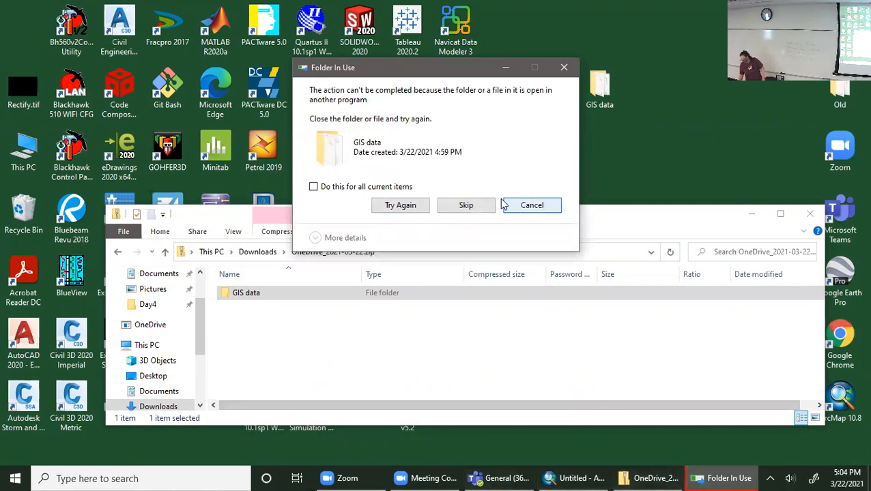
click(531, 205)
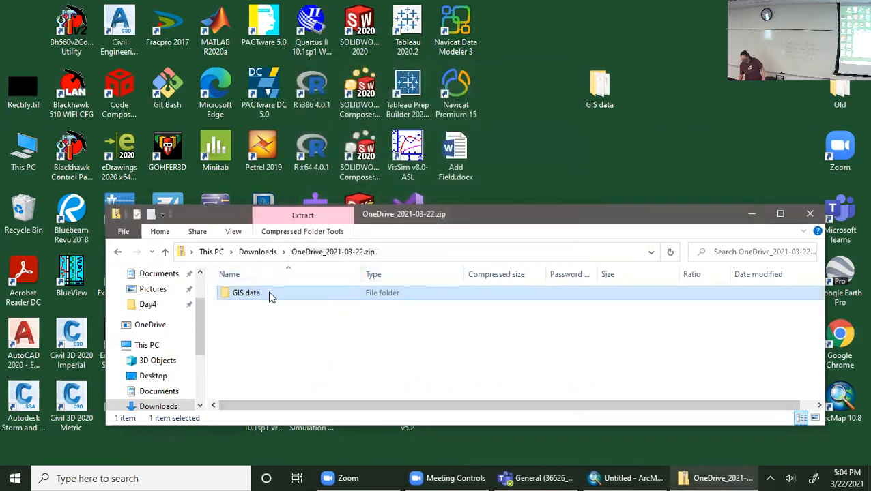
right_click(253, 296)
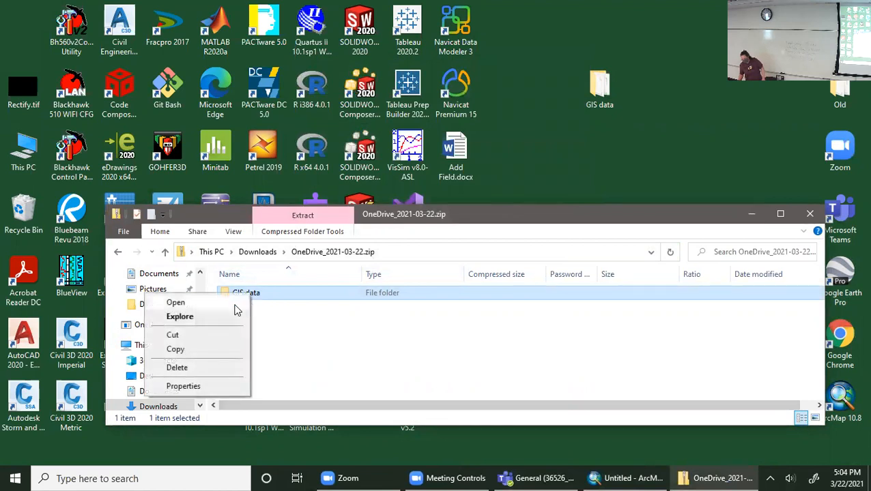
click(184, 350)
double_click(828, 85)
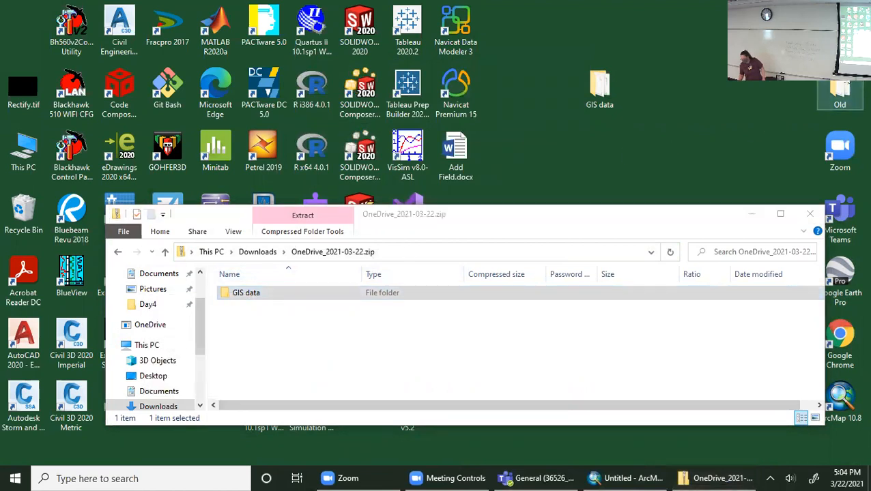
right_click(641, 346)
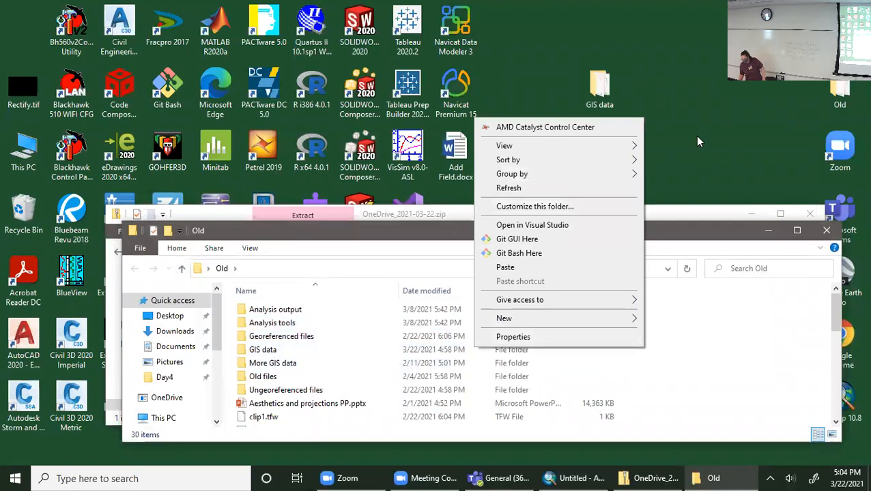
click(593, 95)
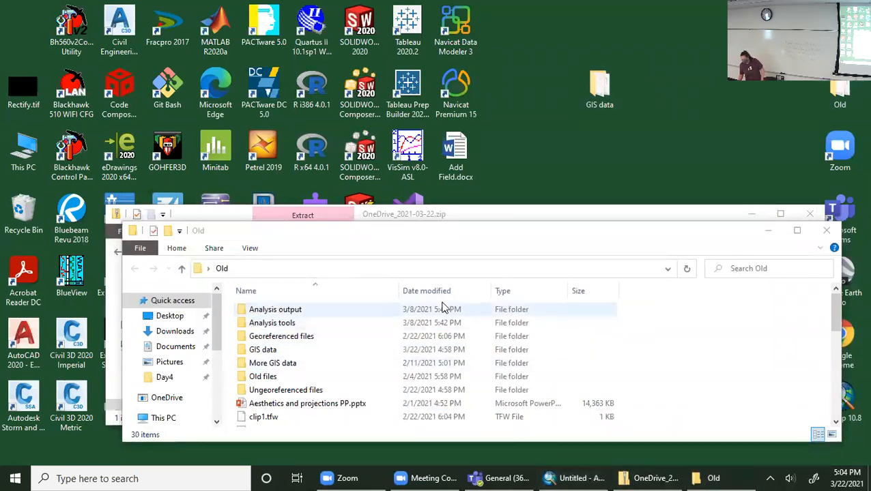
- Extract all of OneDrive_2021-03-22.zip within the Downloads folder
click(437, 214)
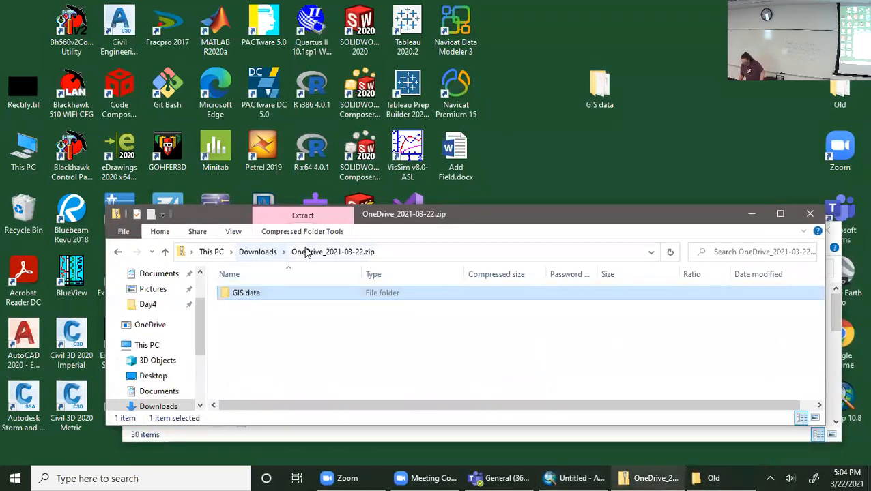
click(263, 252)
right_click(286, 311)
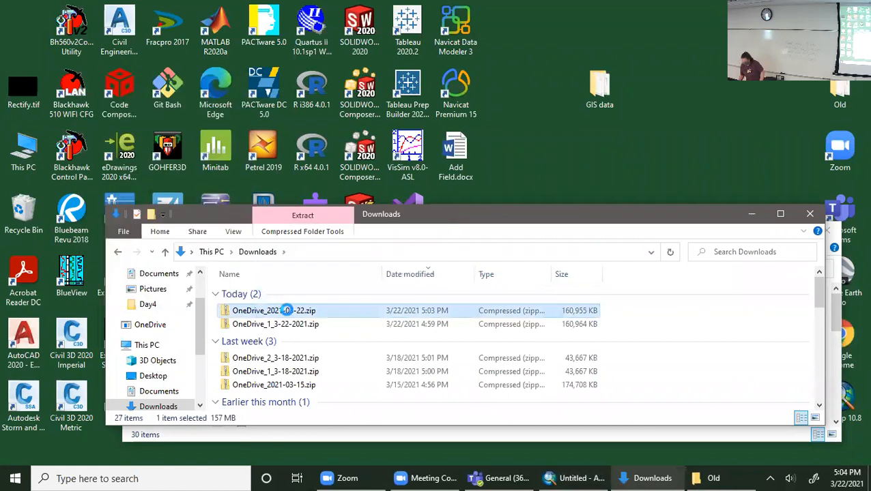
click(144, 210)
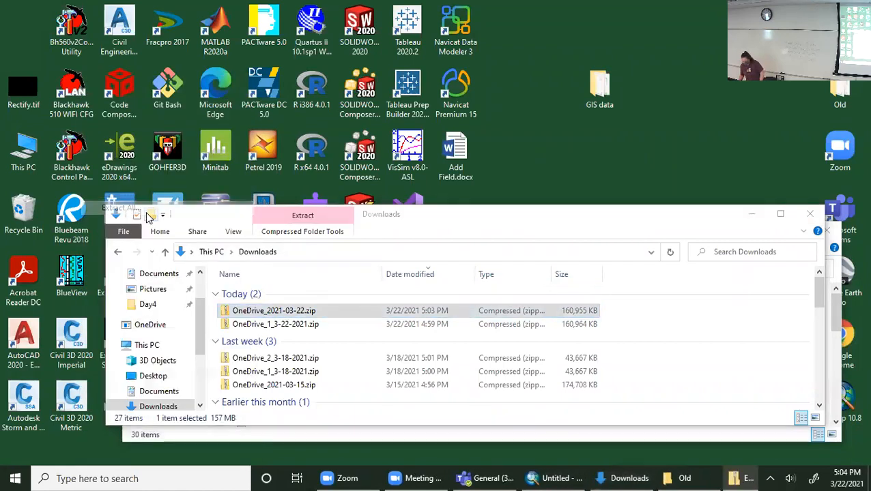
click(549, 363)
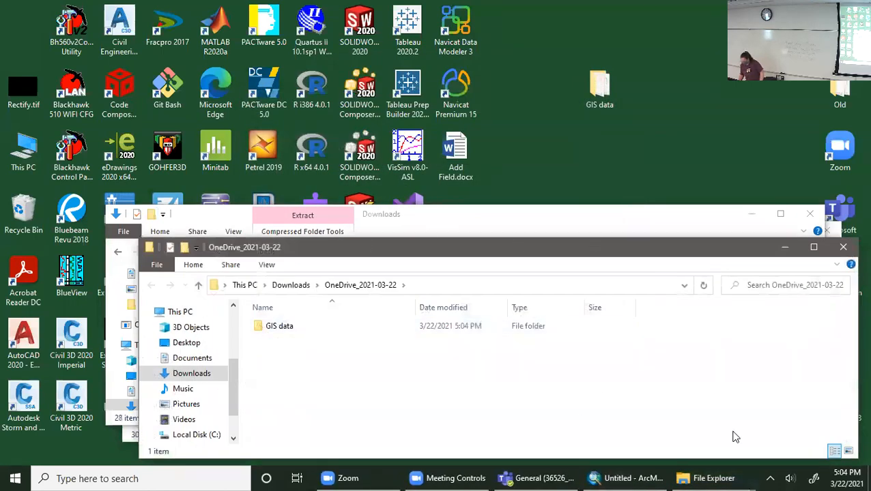
- Switch to ArcMap and start a new folder connection in the Catalog
click(628, 478)
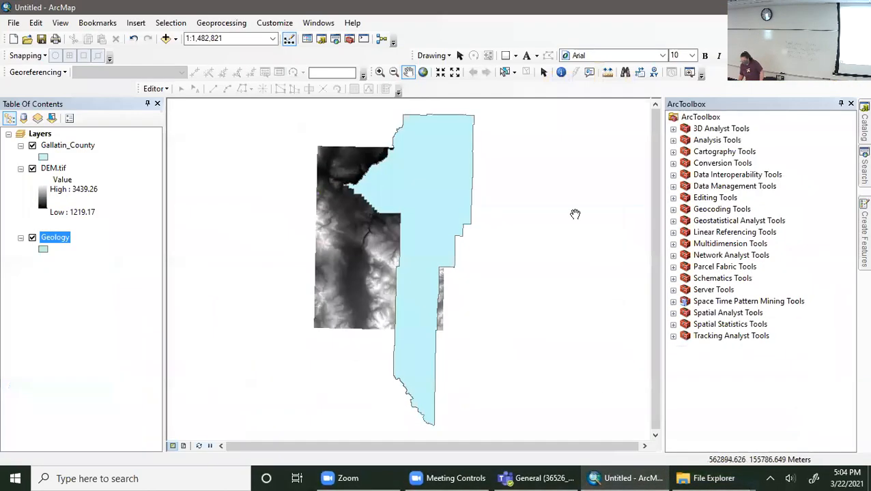
click(861, 121)
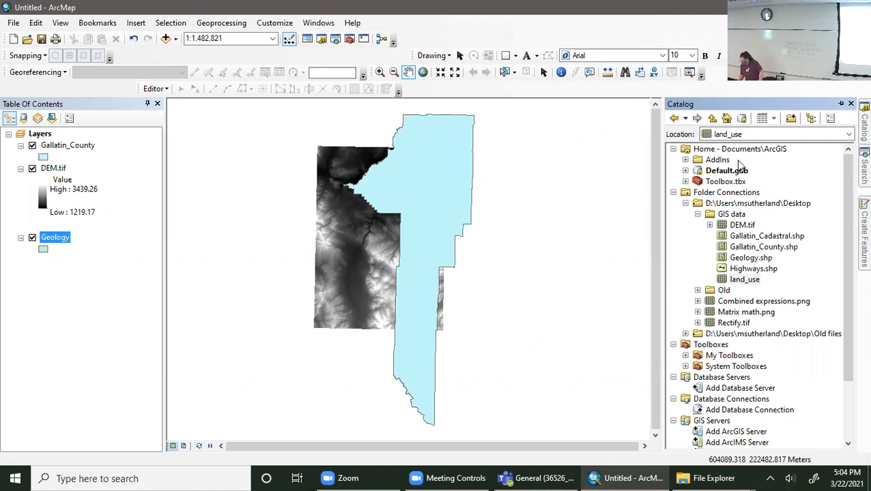
click(789, 118)
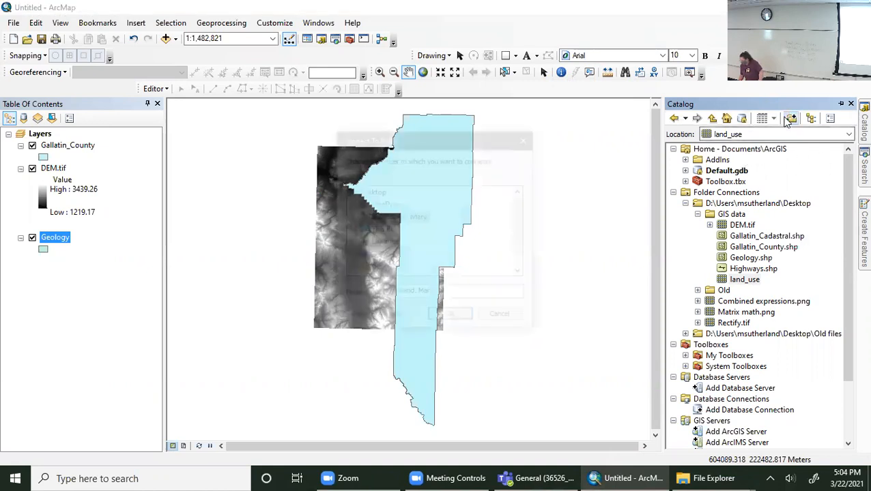
scroll(385, 256, down, 1)
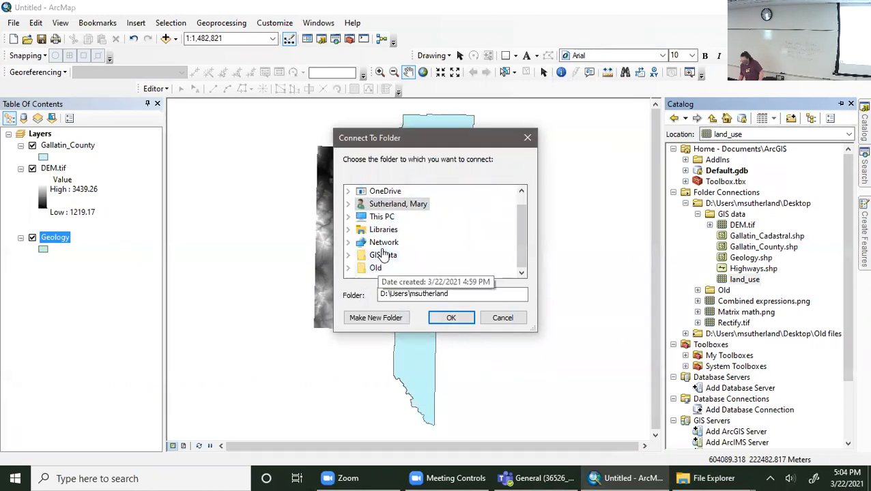
scroll(384, 251, up, 1)
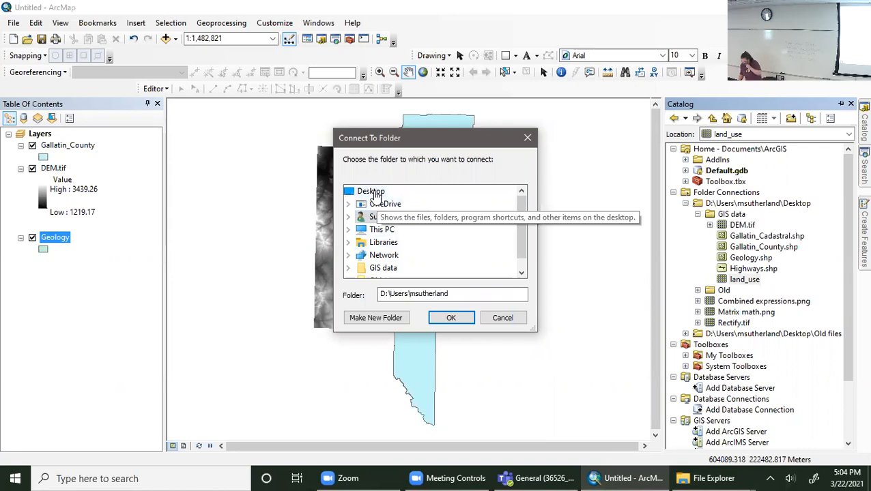
click(363, 195)
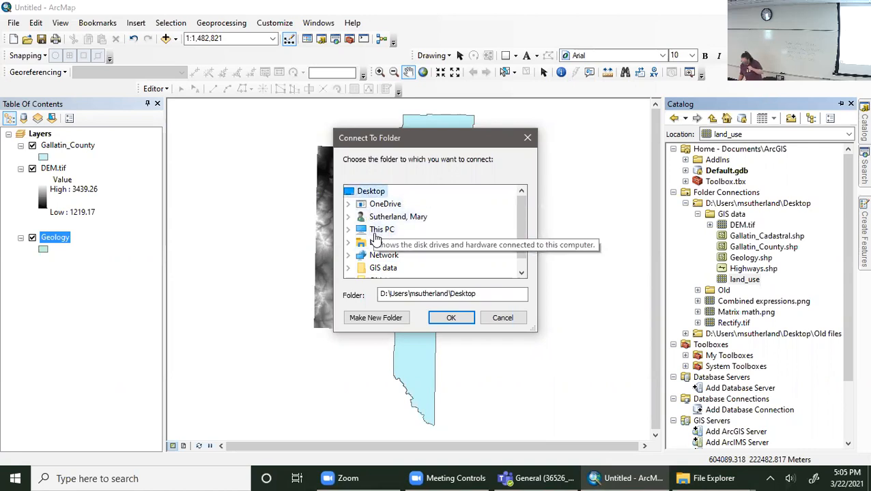
double_click(379, 243)
double_click(413, 217)
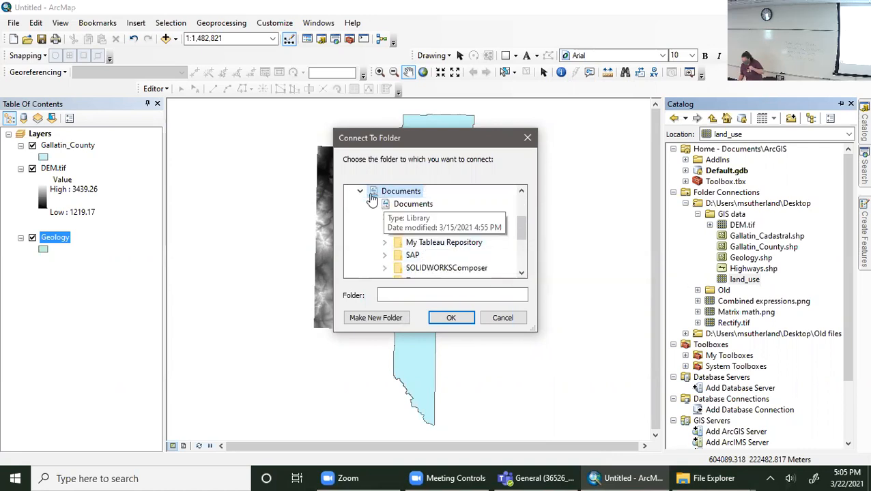
click(372, 204)
click(360, 192)
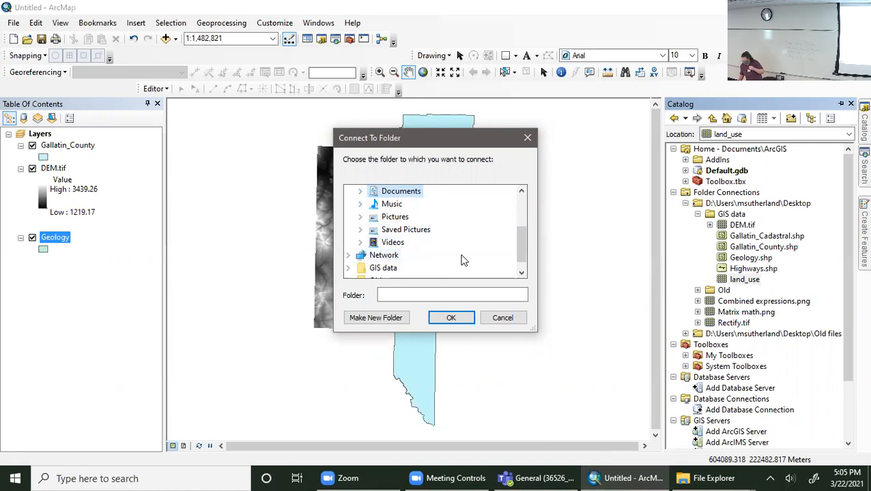
- Connect the Catalog to the GIS data folder inside OneDrive_2021-03-22 in Downloads
scroll(457, 253, up, 2)
double_click(379, 229)
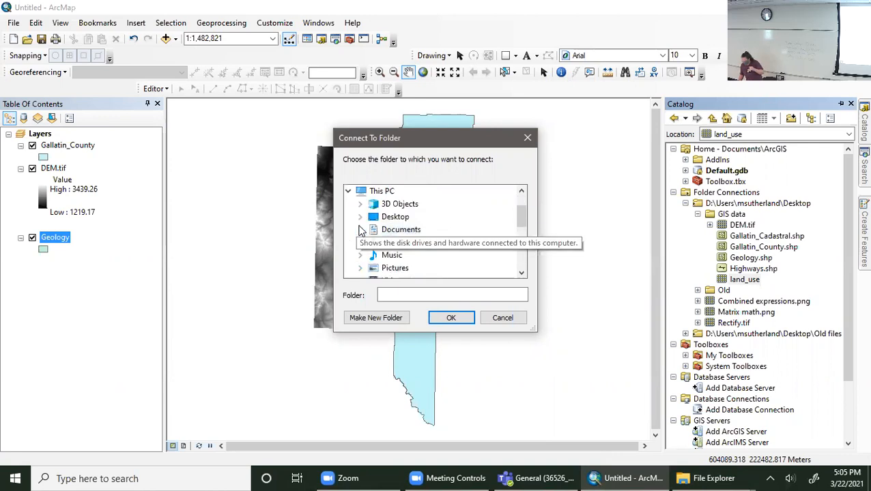
double_click(401, 245)
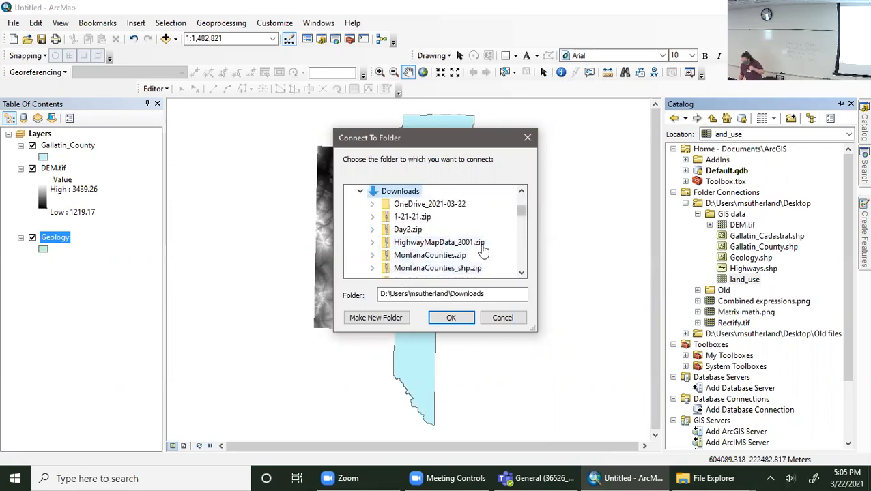
double_click(435, 207)
scroll(458, 246, down, 2)
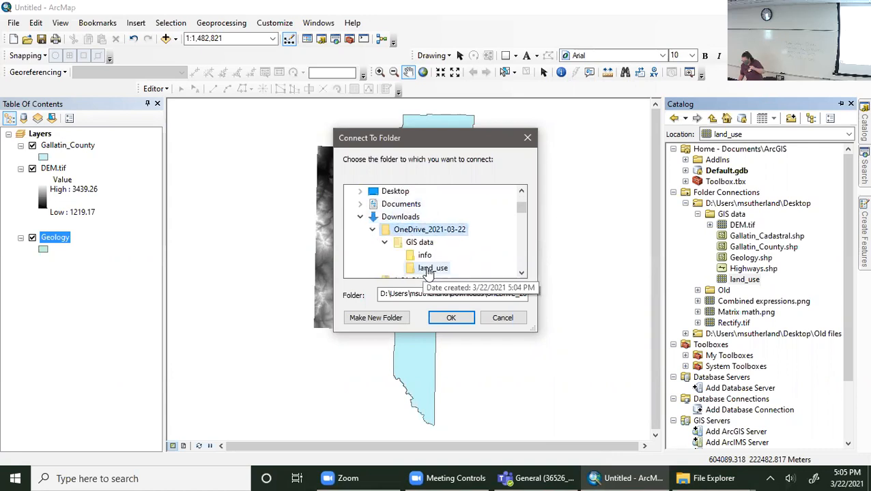
click(419, 204)
click(450, 317)
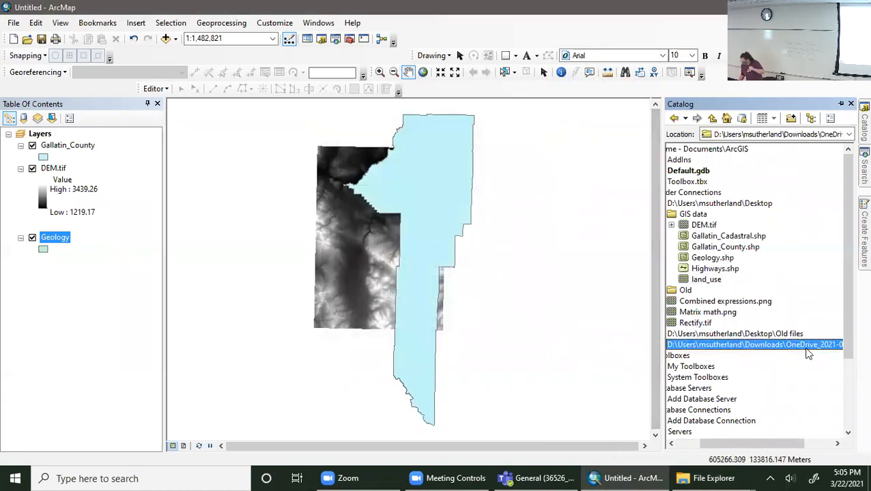
- Try to add the land_use raster from the newly connected Downloads folder to the map layers
drag(719, 445, 719, 451)
double_click(687, 346)
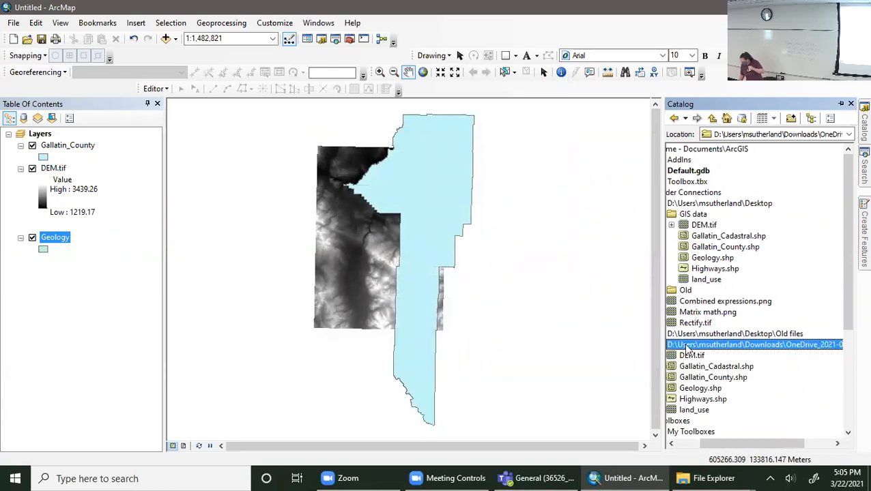
drag(705, 415, 50, 272)
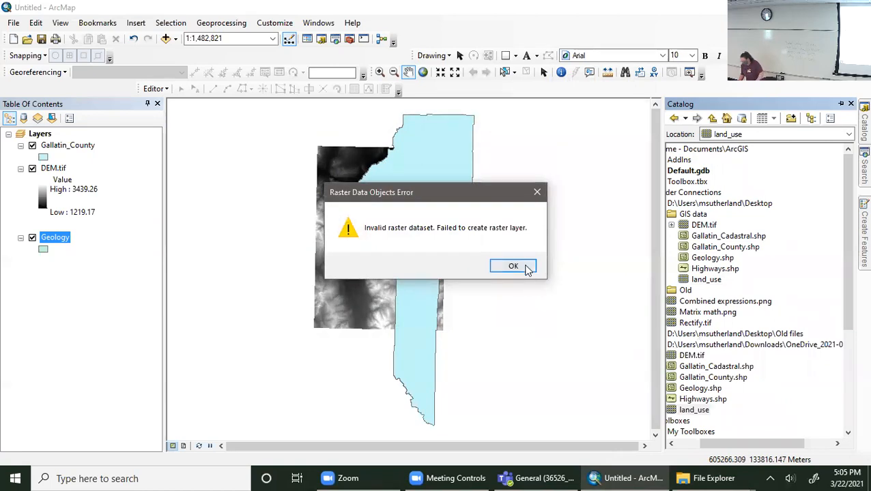
click(522, 266)
click(512, 268)
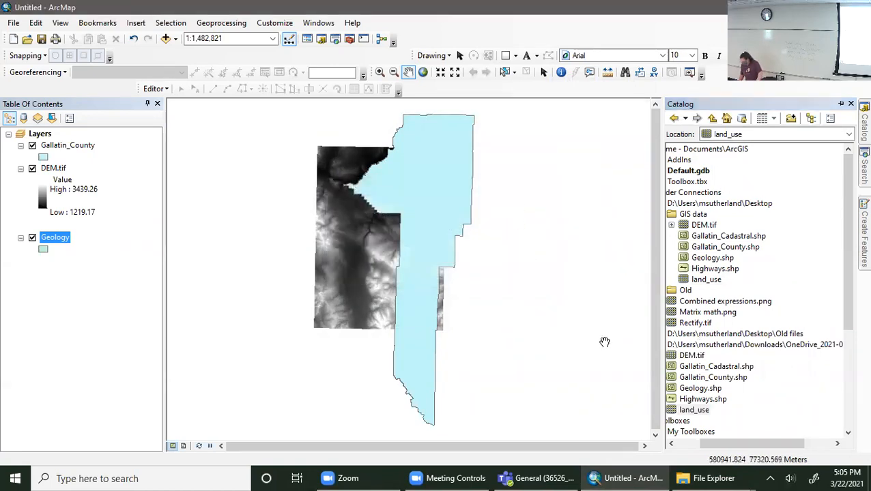
- Switch to Microsoft Teams and download the selected GIS data folder from 3-22-2021 again
click(714, 479)
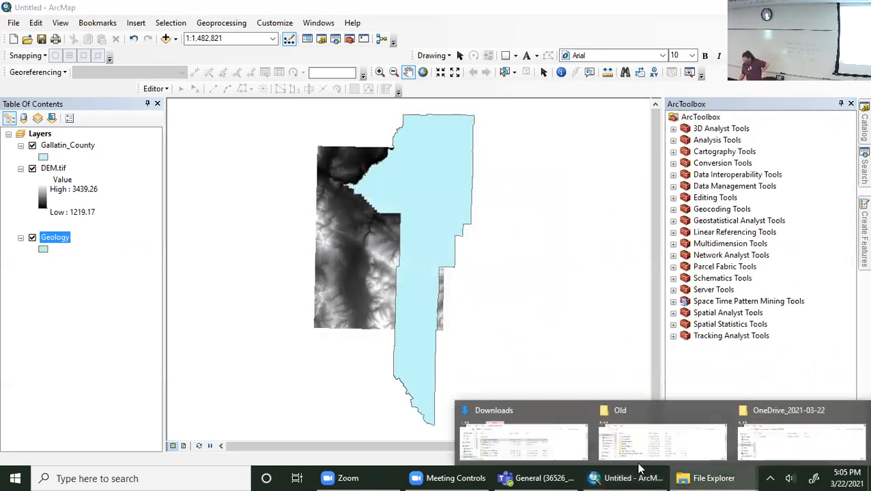
click(544, 478)
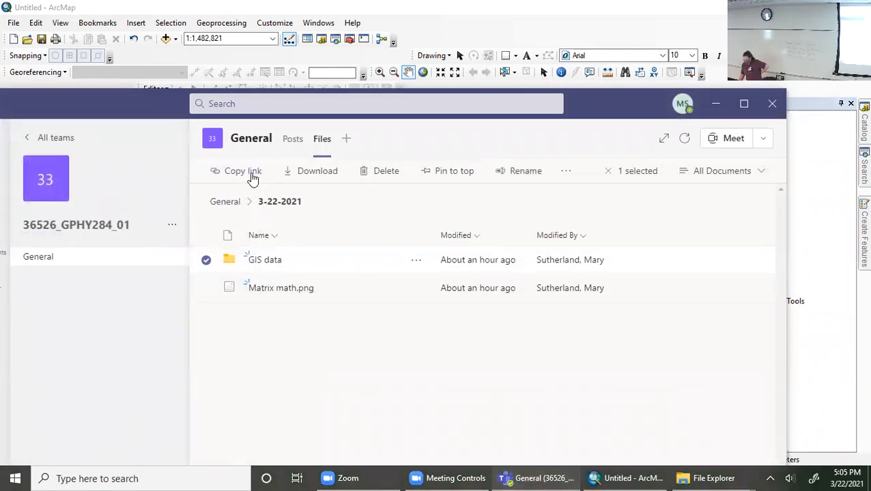
click(305, 171)
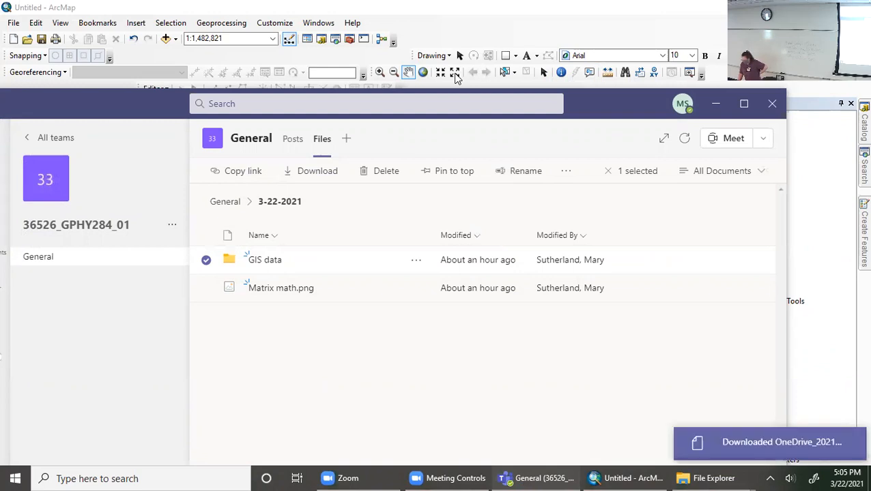
- Switch to File Explorer and extract OneDrive_2021-03-22 (1).zip into a folder named Data inside Downloads
click(711, 478)
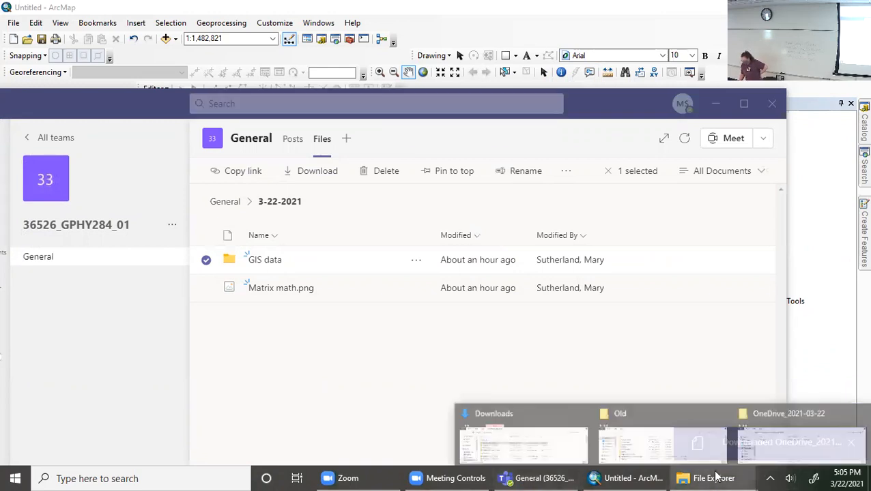
click(837, 432)
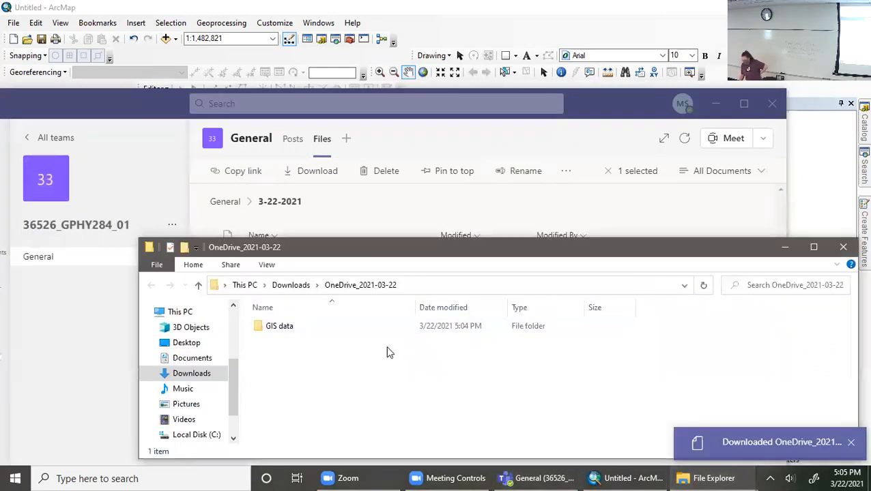
click(303, 285)
click(317, 344)
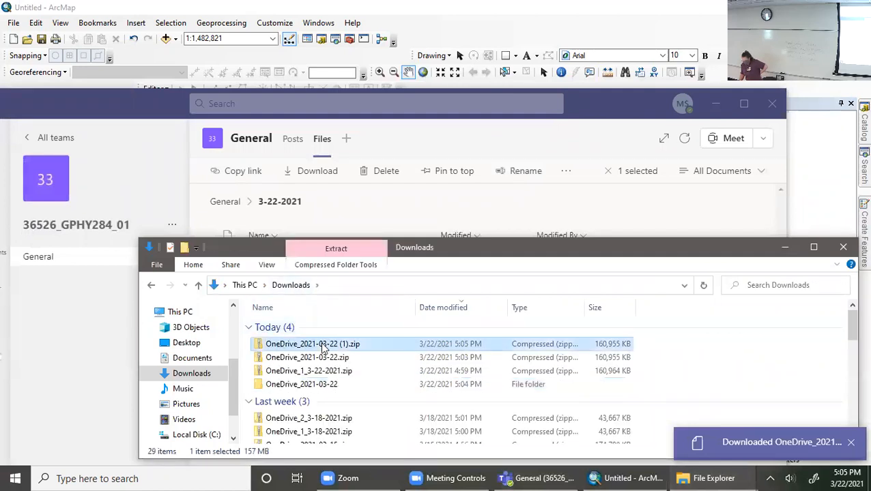
right_click(321, 344)
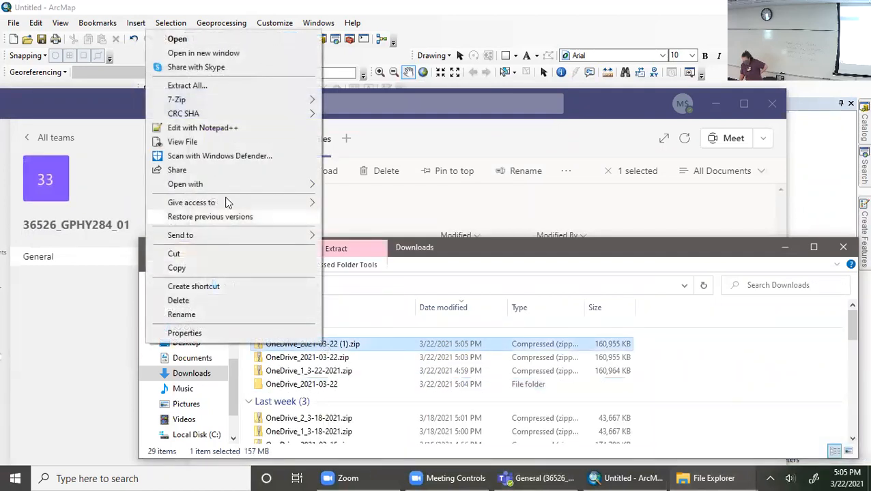
click(230, 85)
click(459, 185)
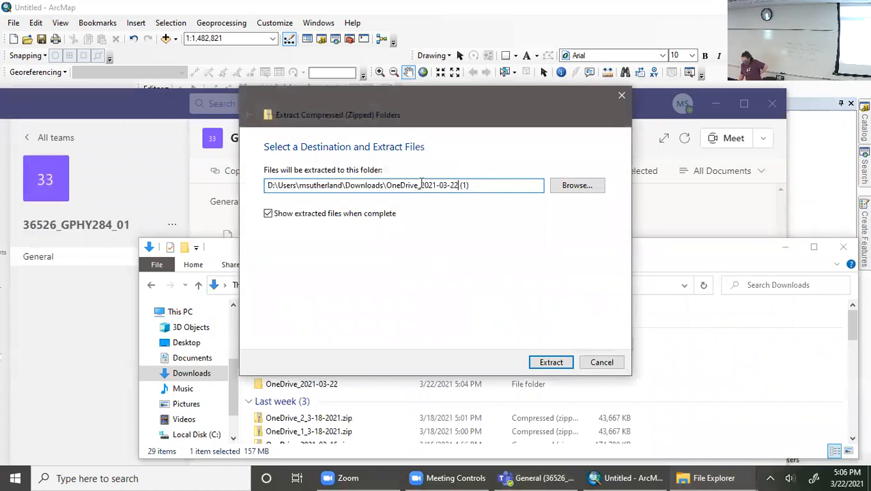
drag(386, 185, 477, 186)
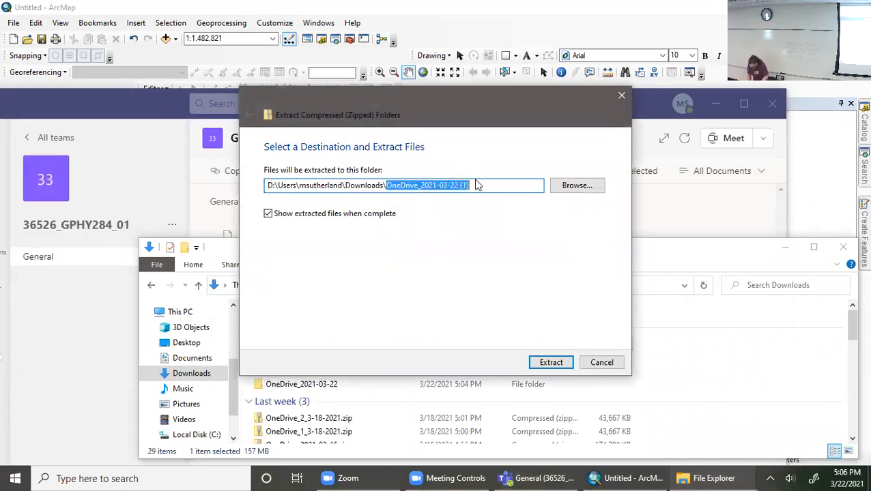
text(Da)
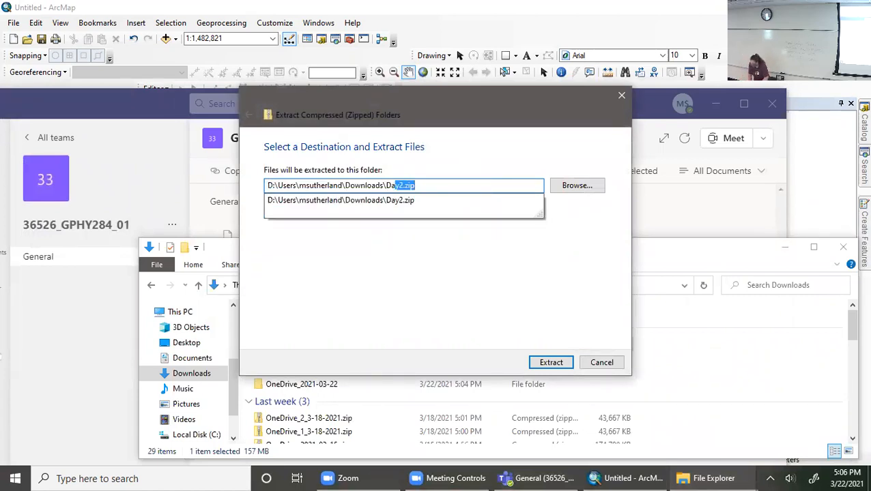
text(ta)
key(Return)
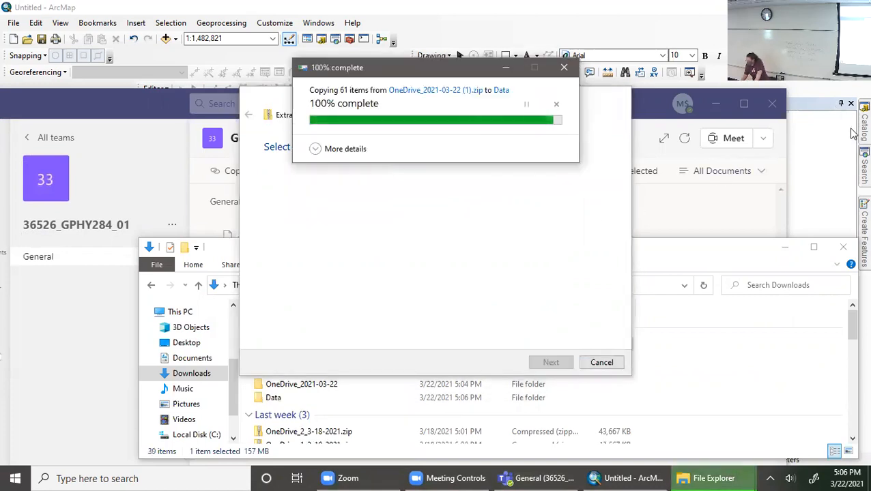
- Inspect the files in the extracted GIS data folder's land_use subfolder, and close its window
double_click(157, 93)
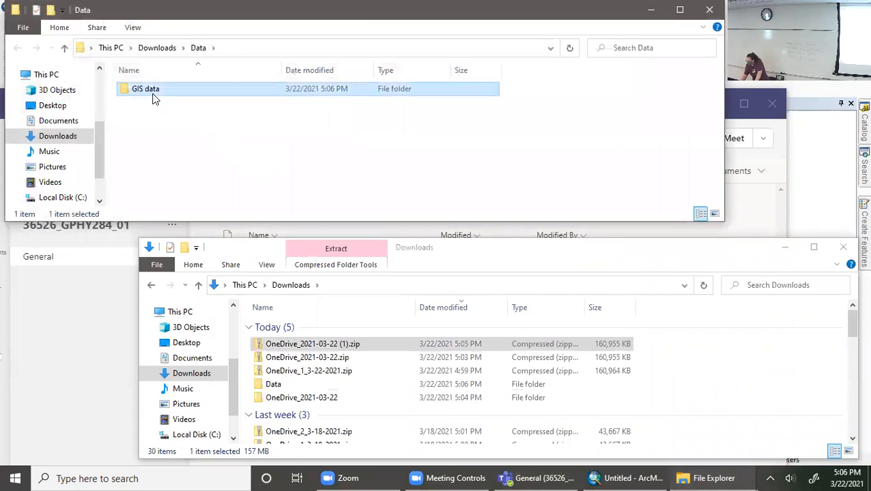
double_click(189, 104)
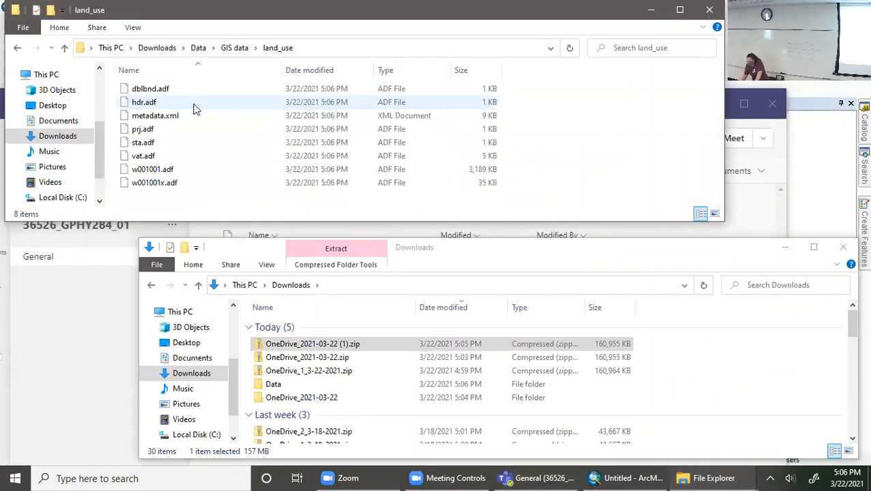
click(709, 10)
- Switch to ArcMap and add a Catalog folder connection to the Downloads folder under This PC
click(853, 126)
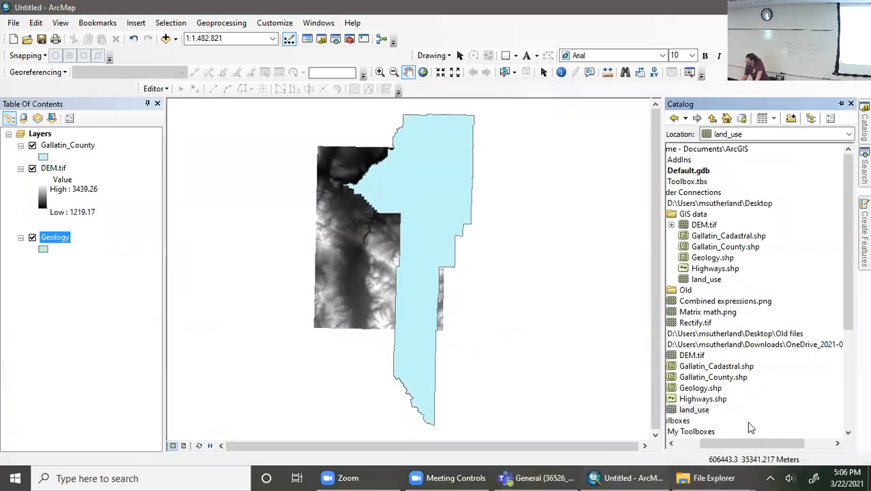
drag(753, 444, 677, 443)
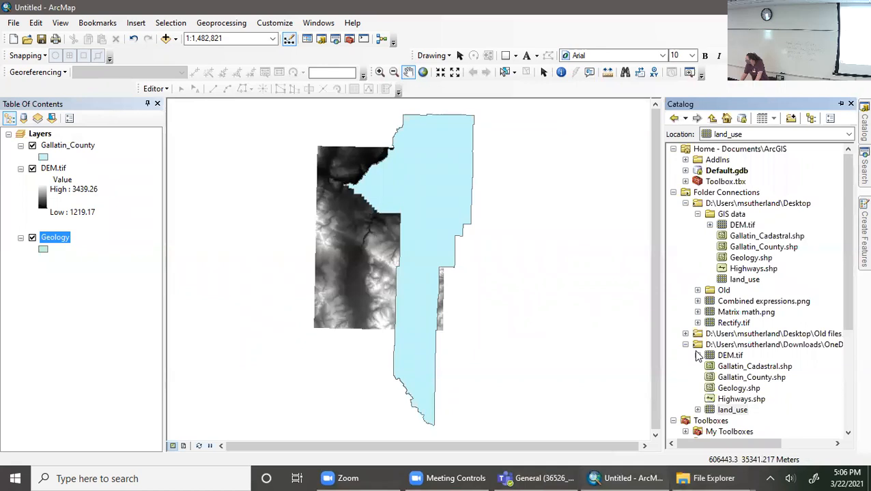
click(730, 356)
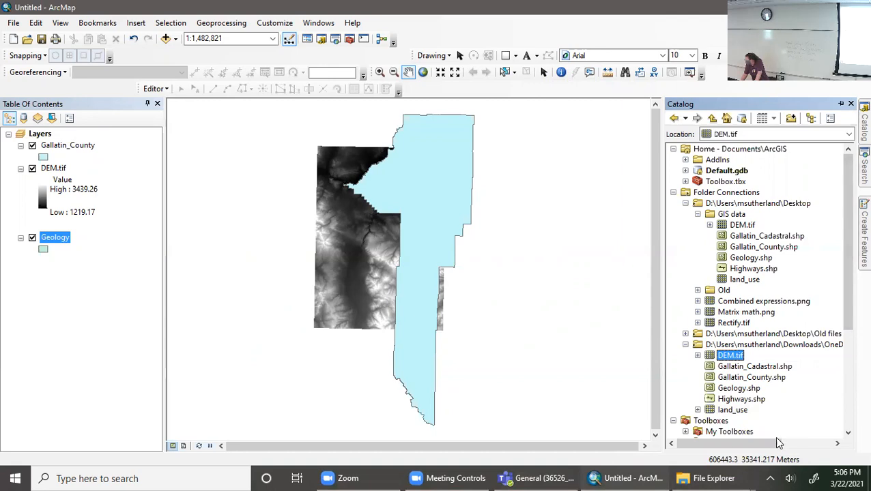
drag(776, 443, 799, 444)
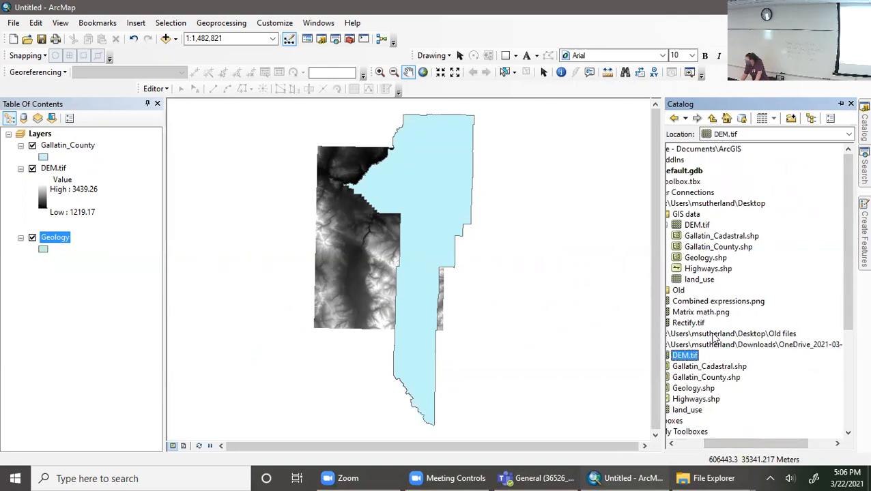
click(789, 119)
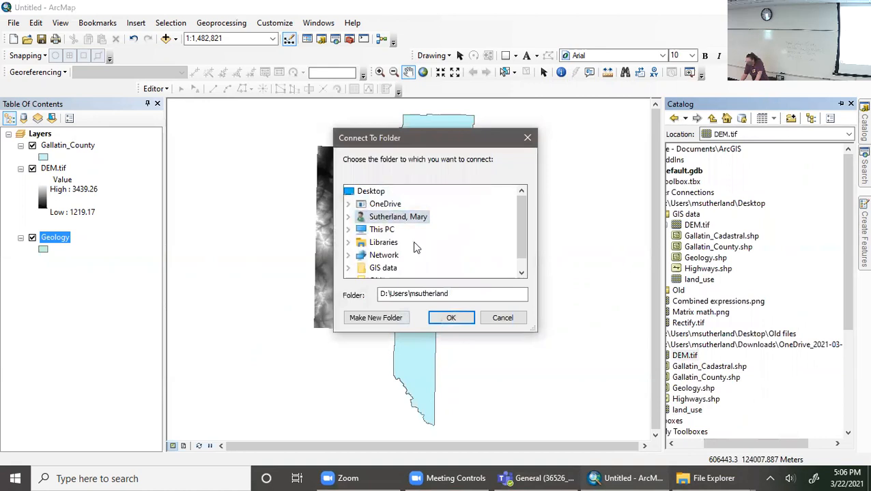
scroll(423, 255, down, 1)
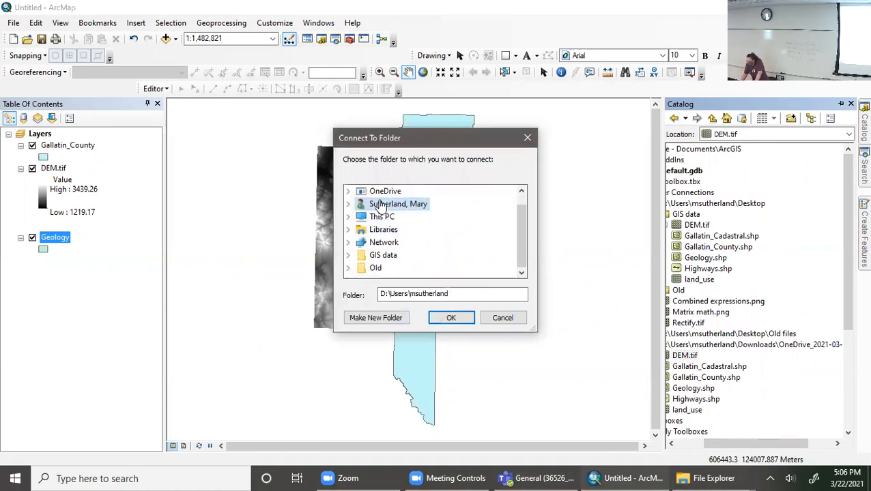
click(348, 217)
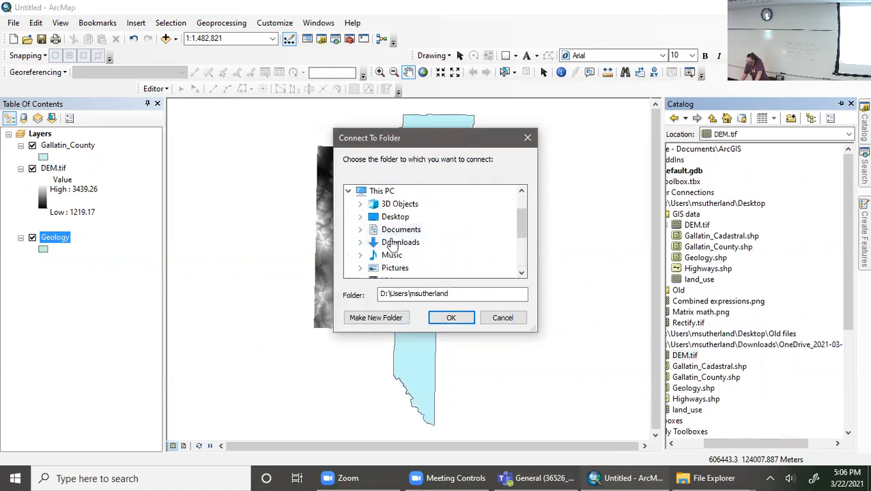
double_click(389, 241)
click(443, 319)
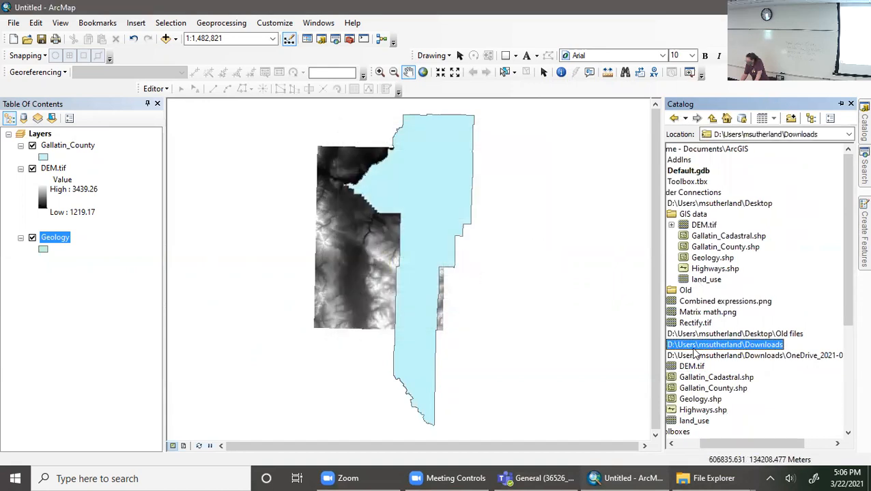
- Try to add the land_use raster from the Data\GIS data folder in Downloads to the map layers
double_click(682, 346)
double_click(686, 356)
click(703, 367)
double_click(703, 366)
scroll(703, 366, down, 2)
drag(716, 367, 134, 331)
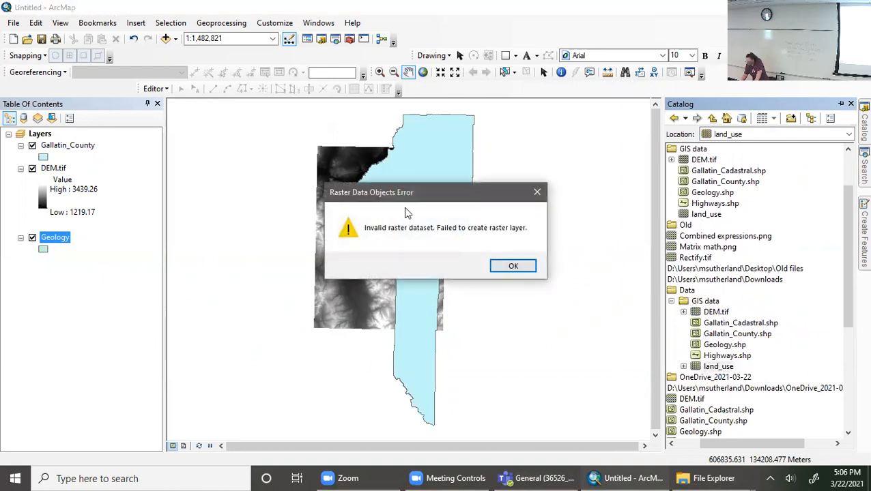
click(514, 266)
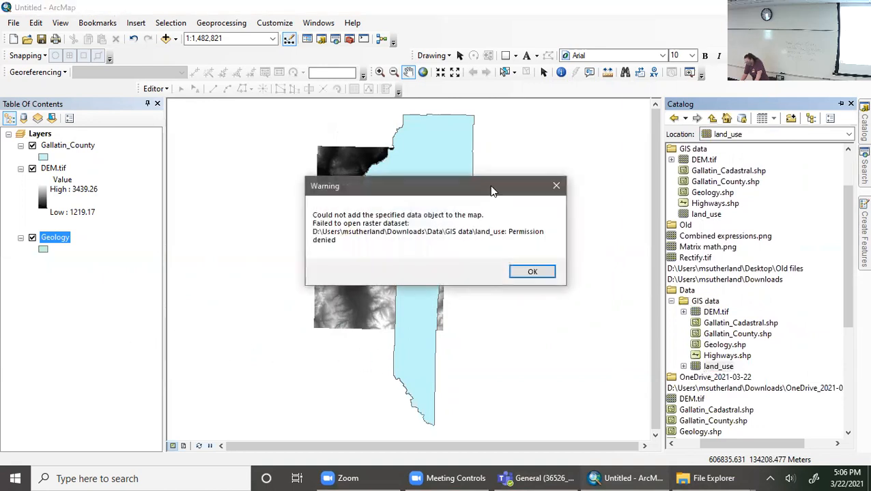
click(532, 272)
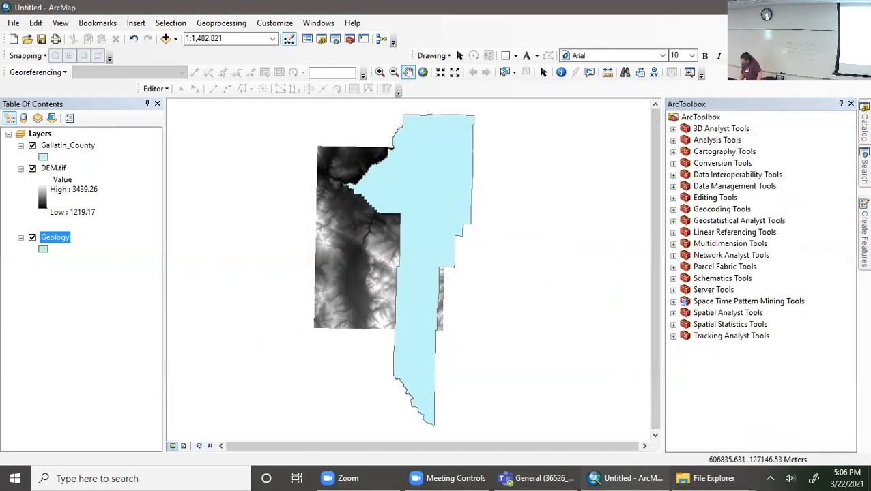
mouse_move(856, 129)
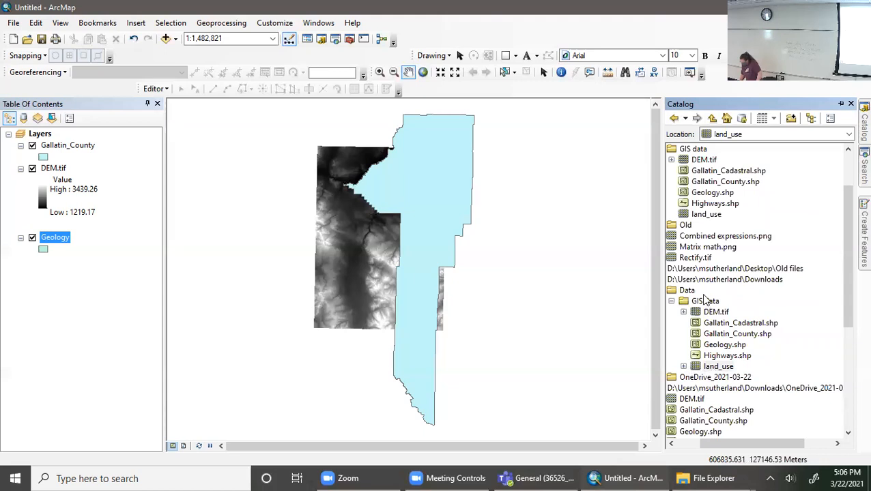
click(808, 327)
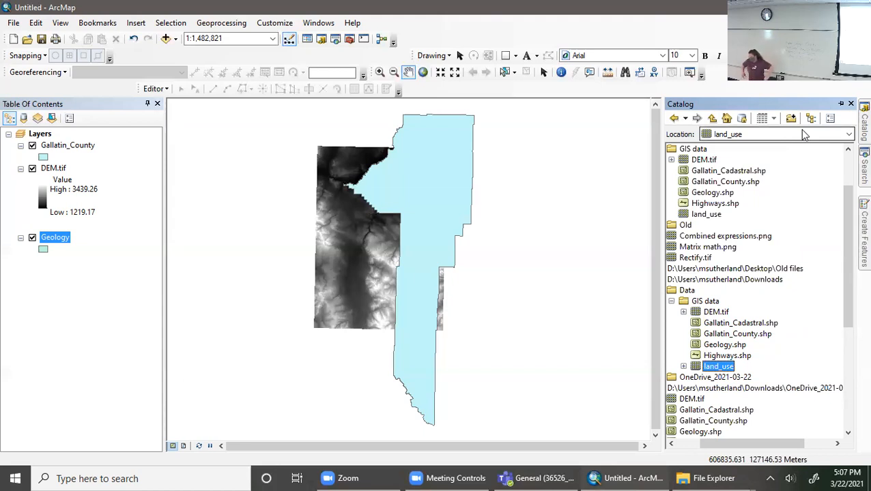
click(101, 333)
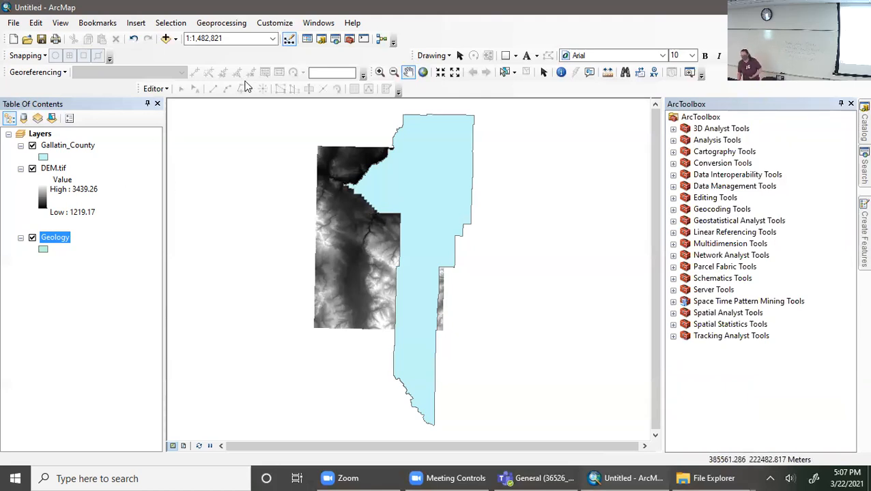
- Enable the Spatial Analyst extension
click(267, 24)
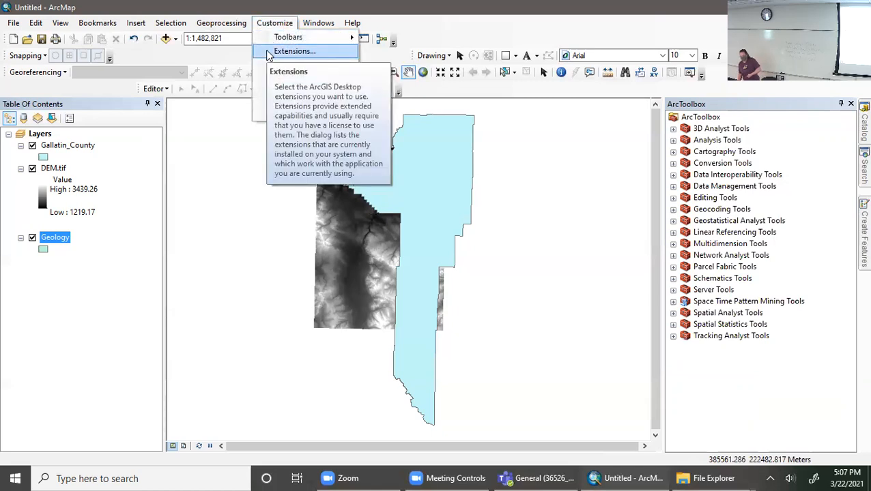
click(293, 51)
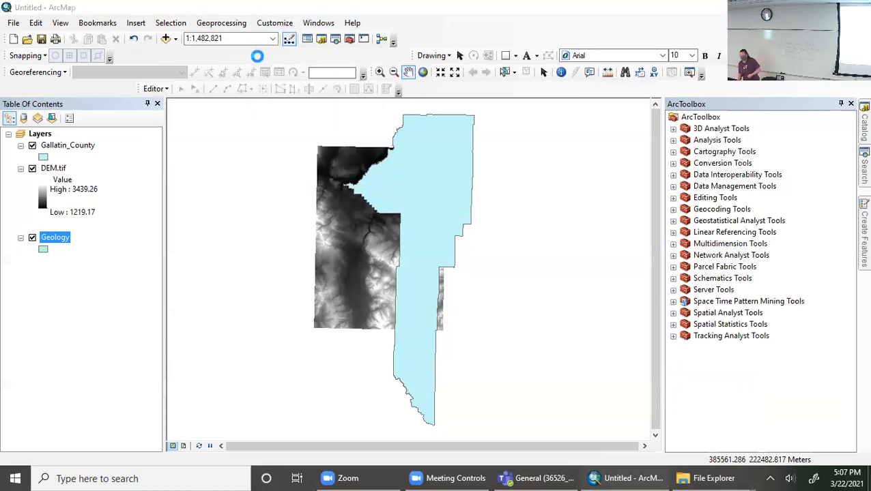
click(343, 182)
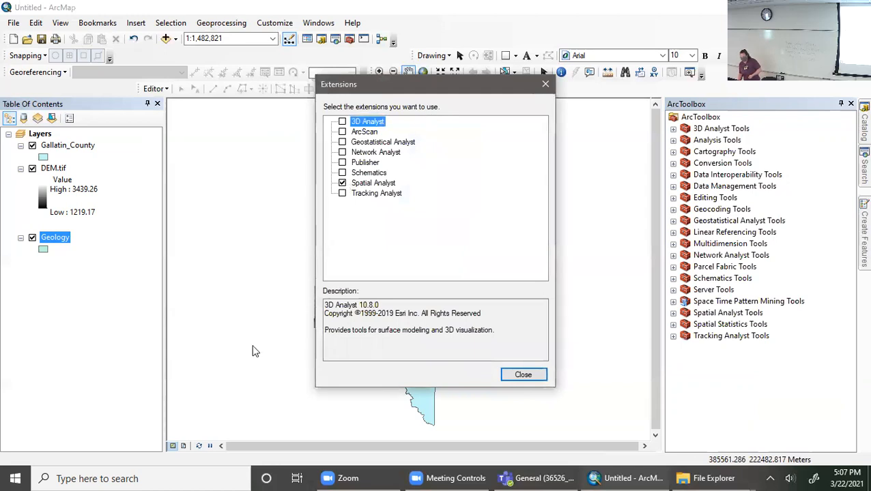
click(522, 376)
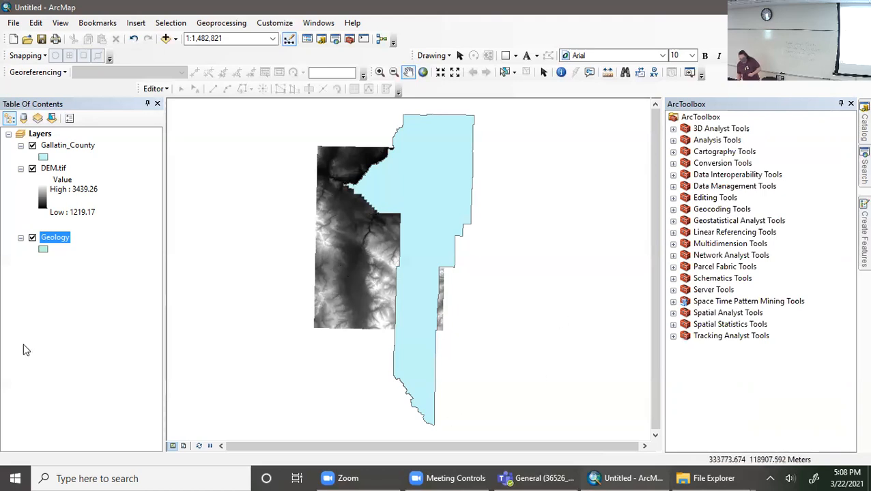
- Inspect the Geology attribute table and symbolize the Geology layer by unique values of MBMG_CODE, adding all values
right_click(60, 238)
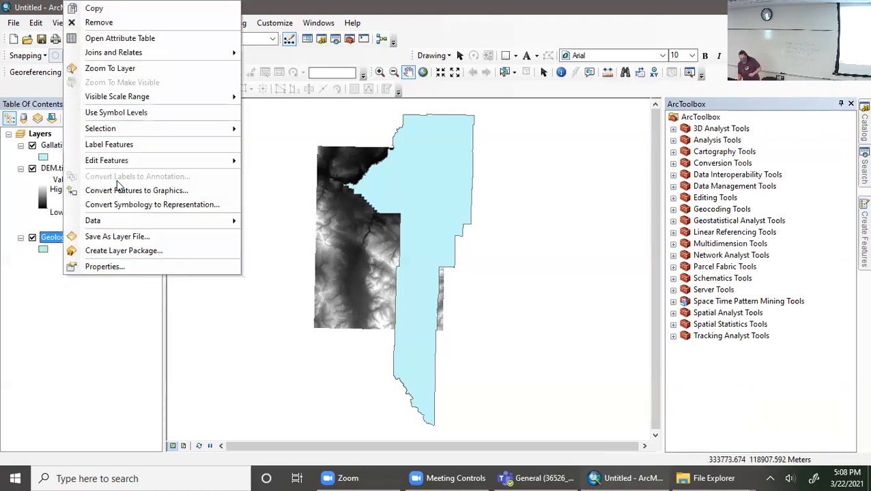
click(113, 33)
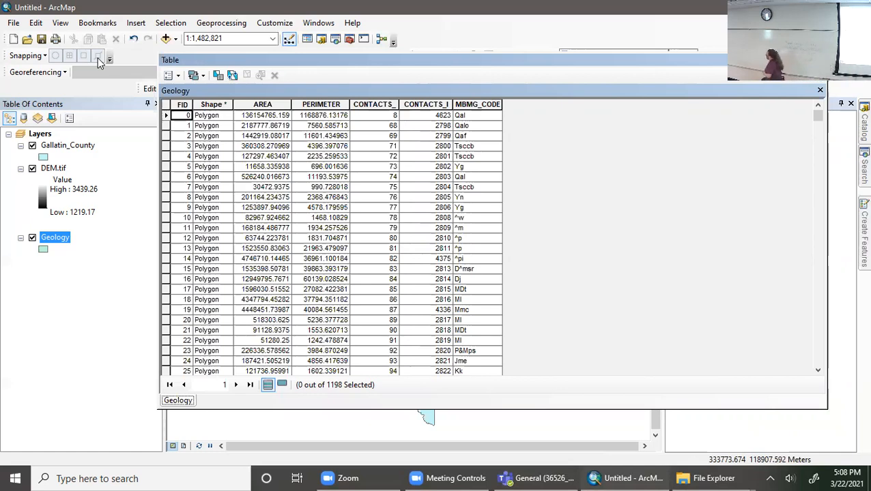
right_click(41, 240)
click(82, 266)
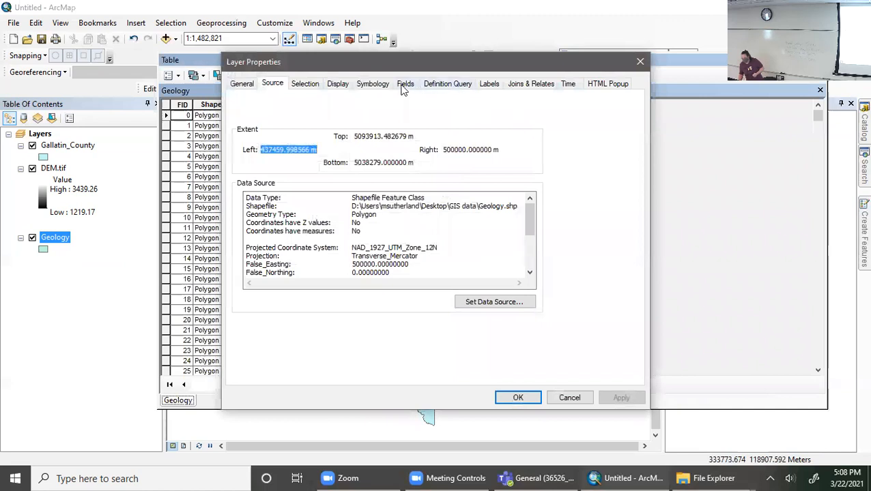
click(375, 85)
click(250, 128)
click(401, 132)
click(358, 163)
click(373, 129)
click(341, 163)
click(338, 283)
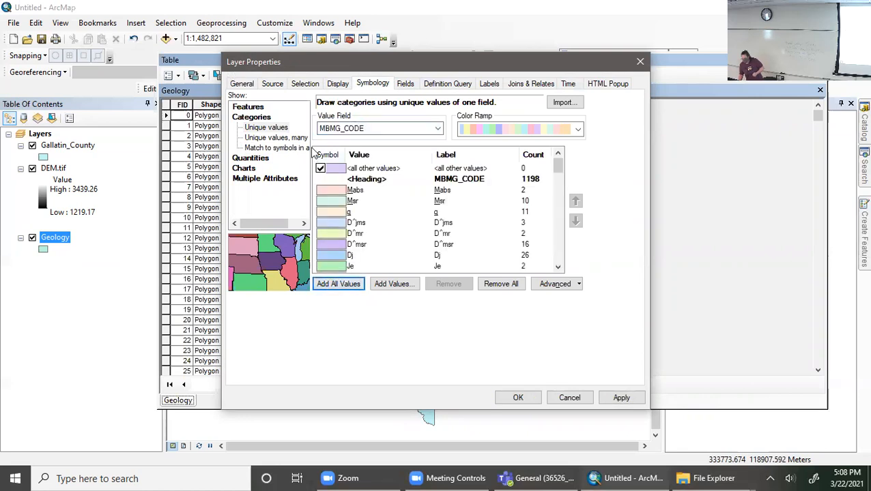
click(518, 397)
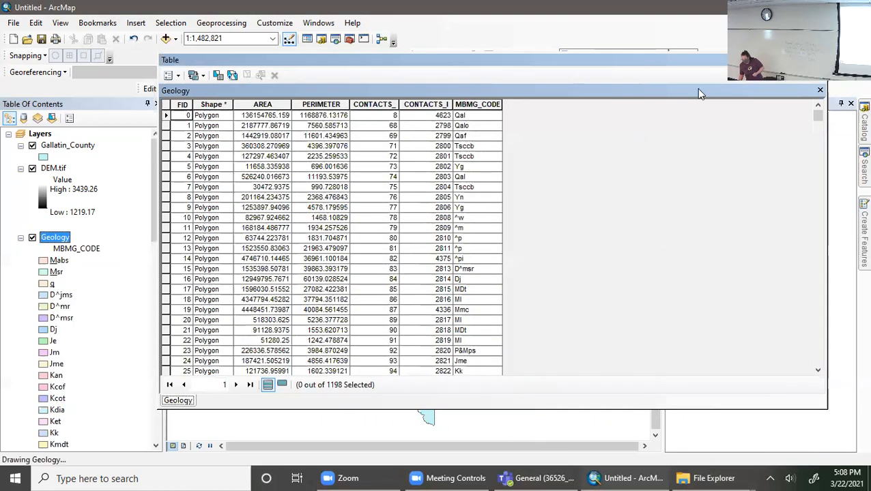
click(820, 60)
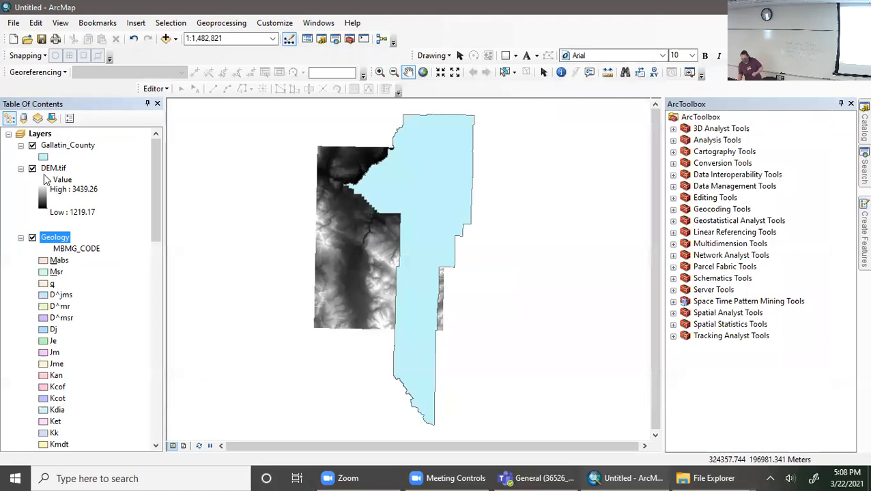
- Hide the Gallatin_County layer, move Geology to the top of the drawing order, and look through its legend
click(32, 146)
click(54, 169)
drag(55, 170, 60, 135)
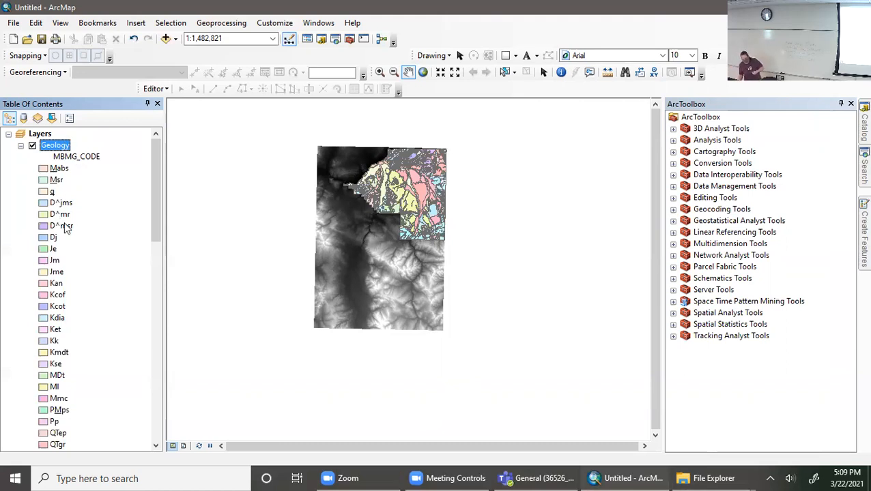
scroll(65, 228, down, 20)
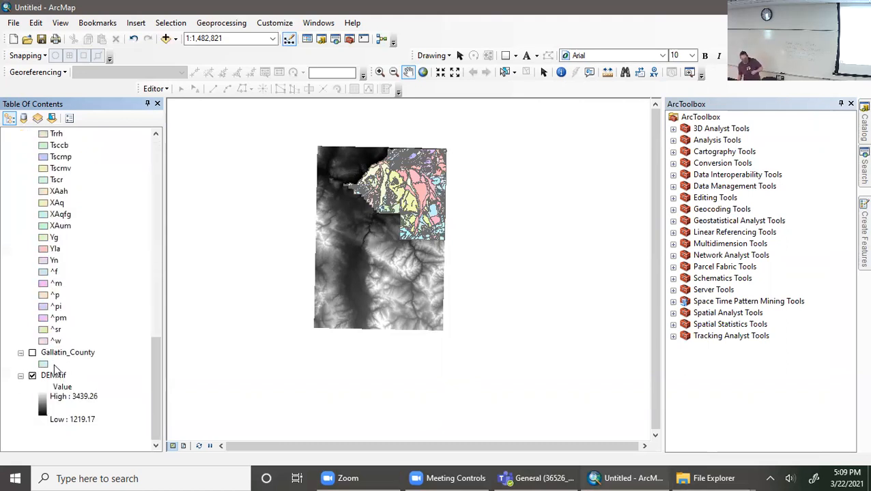
scroll(56, 370, up, 20)
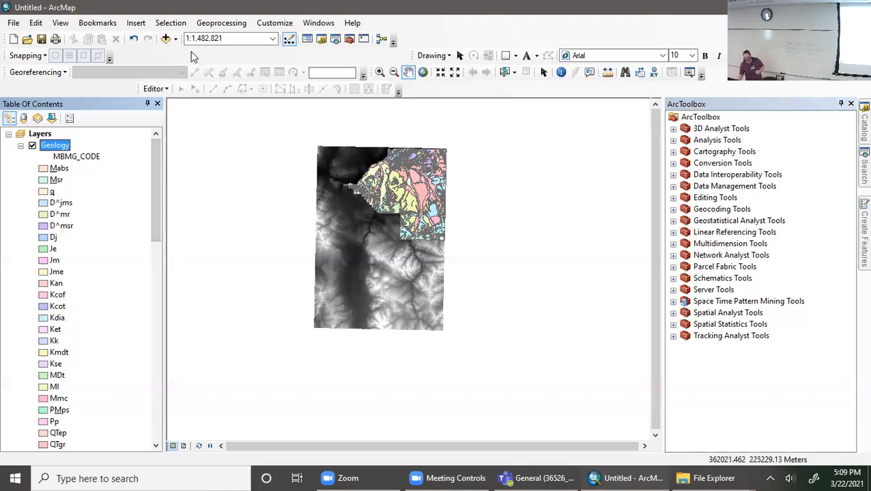
- Open the Geology attribute table and start a selection by attributes, clear of the layer list
right_click(48, 145)
click(88, 182)
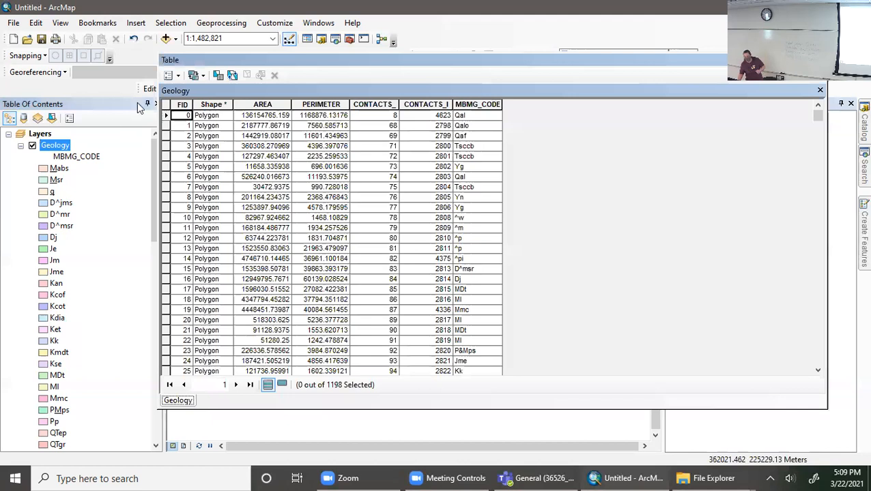
click(176, 76)
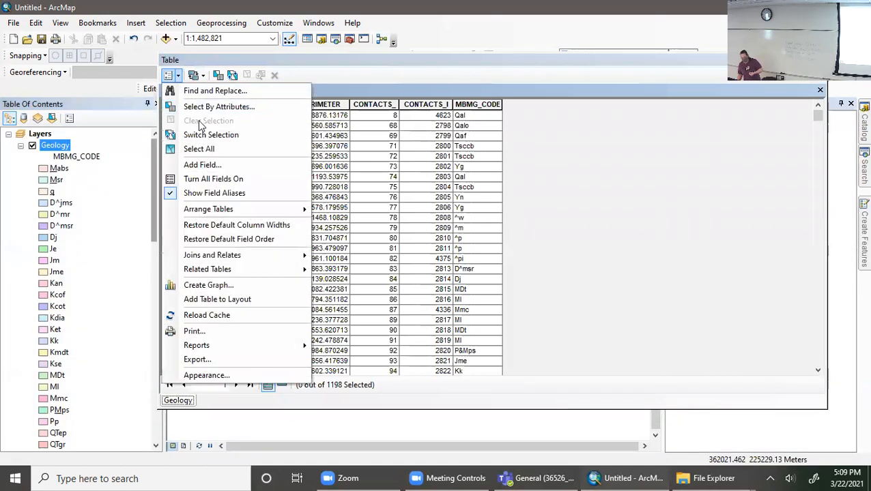
click(205, 107)
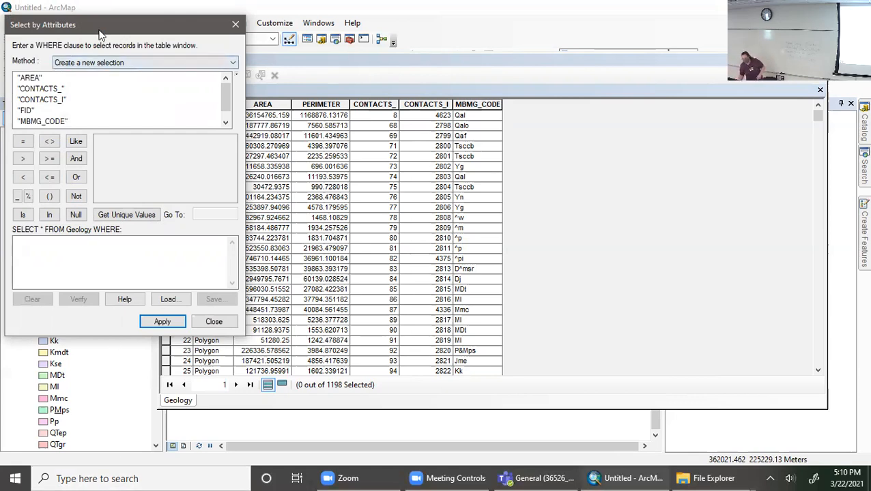
drag(101, 34, 412, 45)
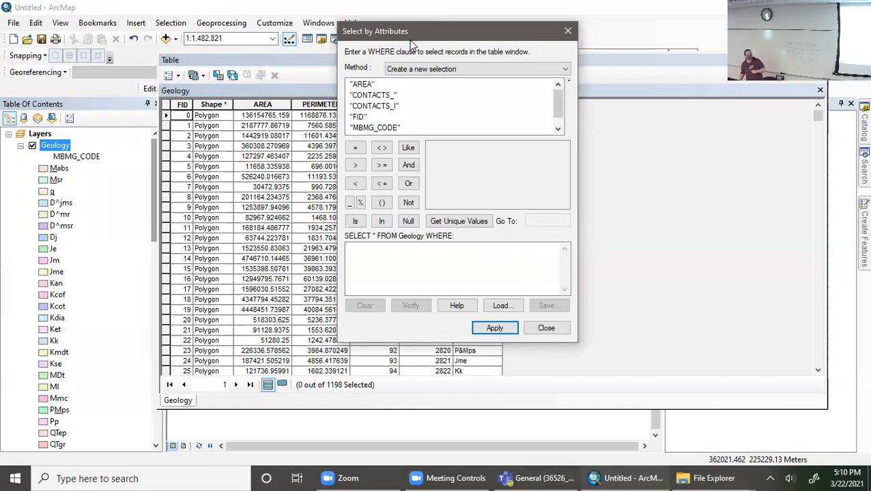
- Begin the selection's WHERE clause with "MBMG_CODE" LIKE 'Q% and an OR operator
double_click(396, 129)
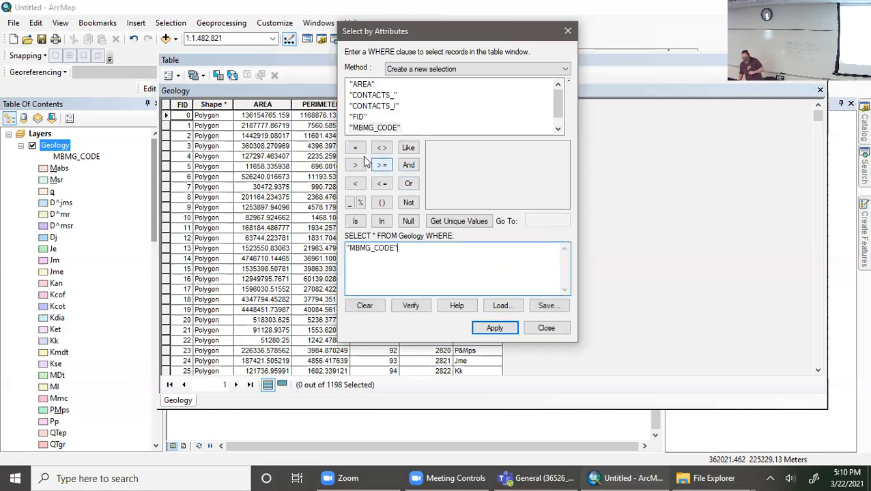
click(408, 148)
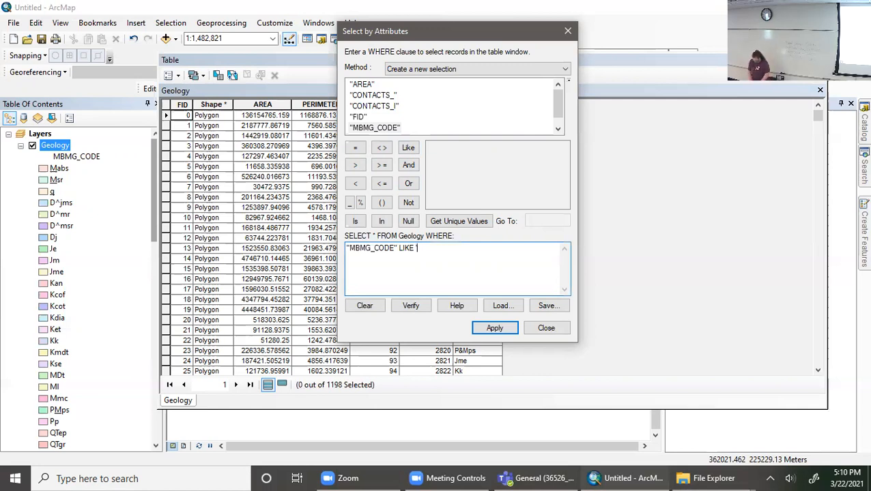
text('Q%')
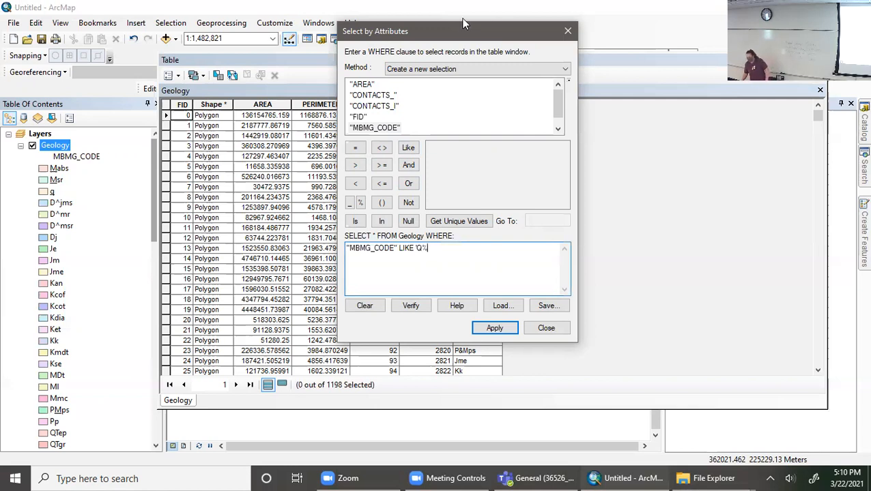
drag(484, 30, 738, 36)
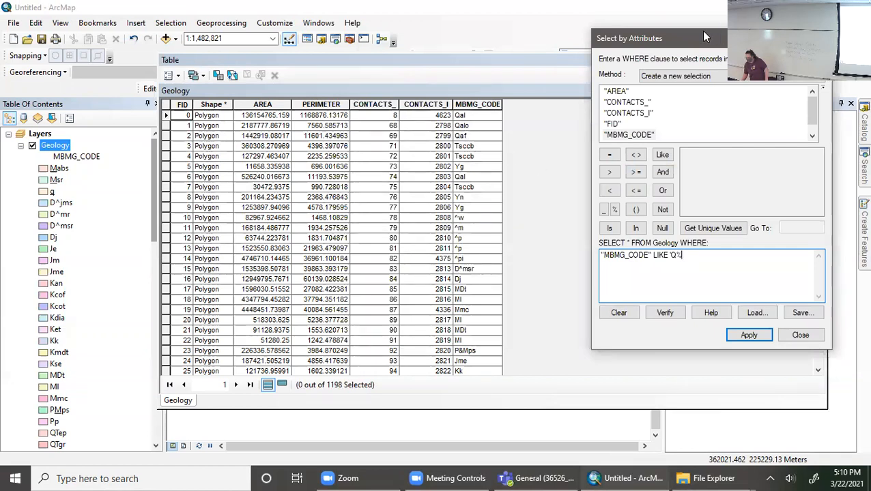
drag(701, 31, 490, 39)
click(452, 199)
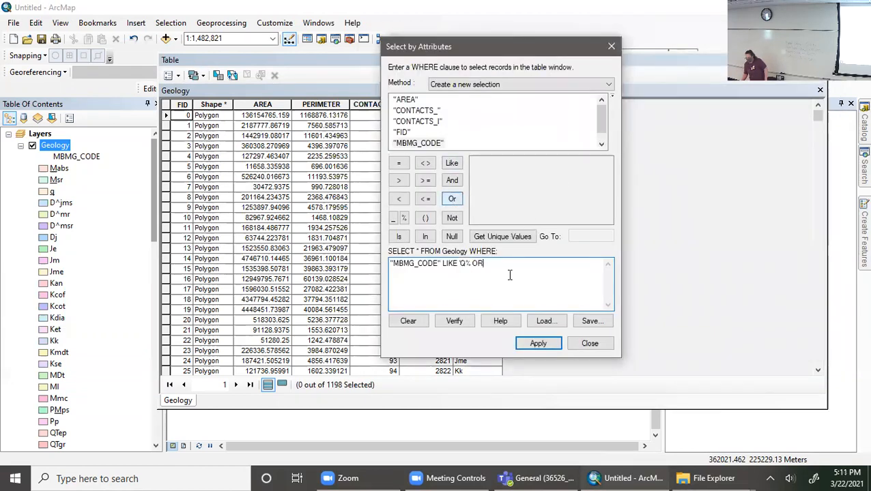
- Repeat the MBMG_CODE LIKE condition twice more in the WHERE clause, matching T% and X%, with no trailing OR
drag(509, 275, 303, 267)
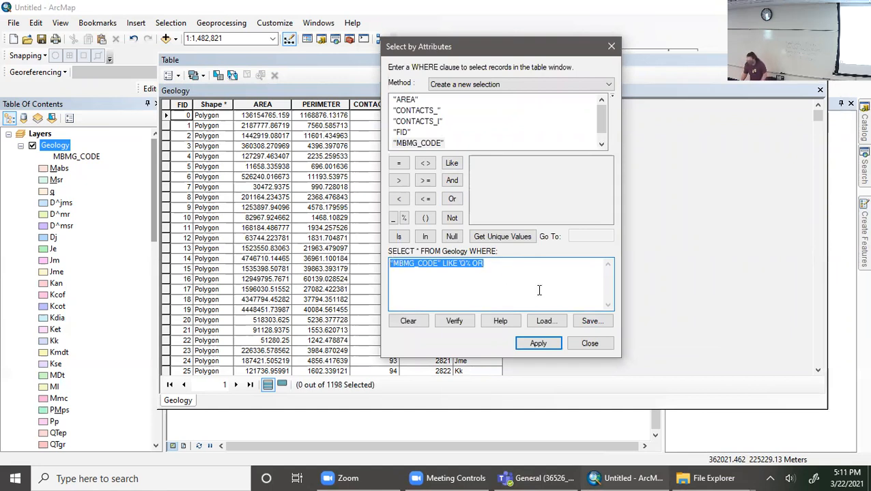
key(ctrl+c)
click(529, 269)
key(ctrl+v)
key(ctrl+v)
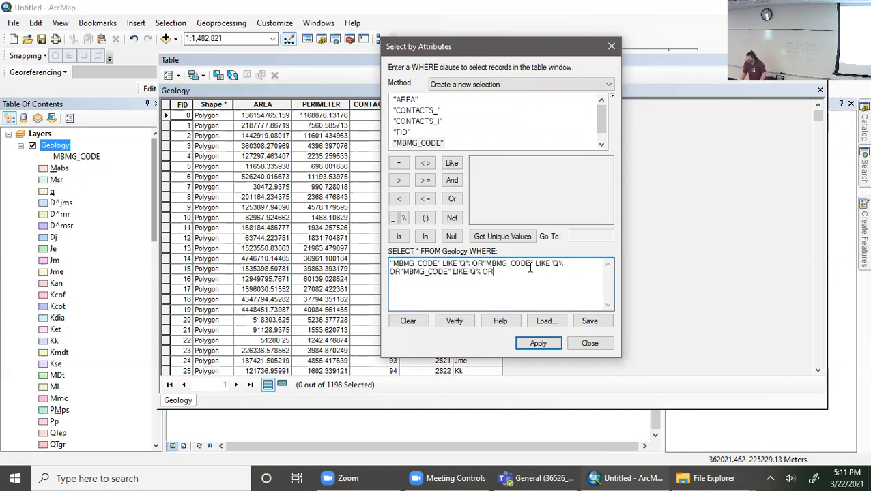
click(483, 263)
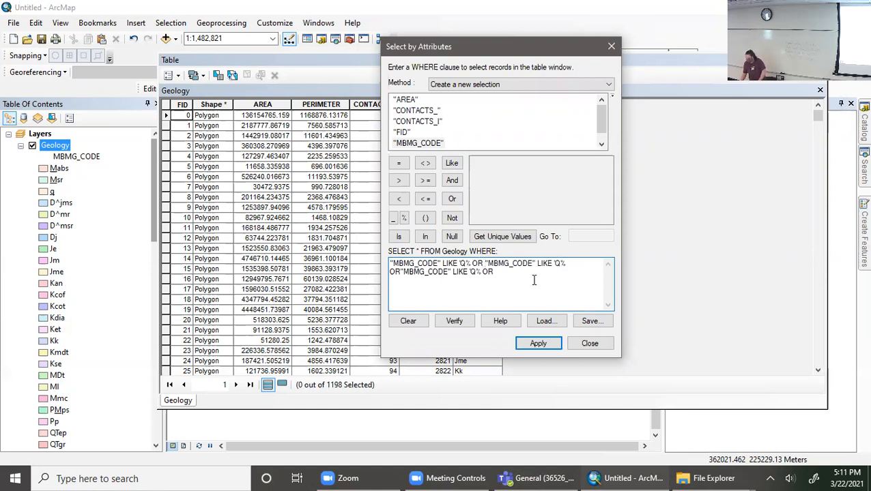
double_click(558, 263)
text(T)
double_click(473, 271)
text(X)
double_click(486, 272)
key(BackSpace)
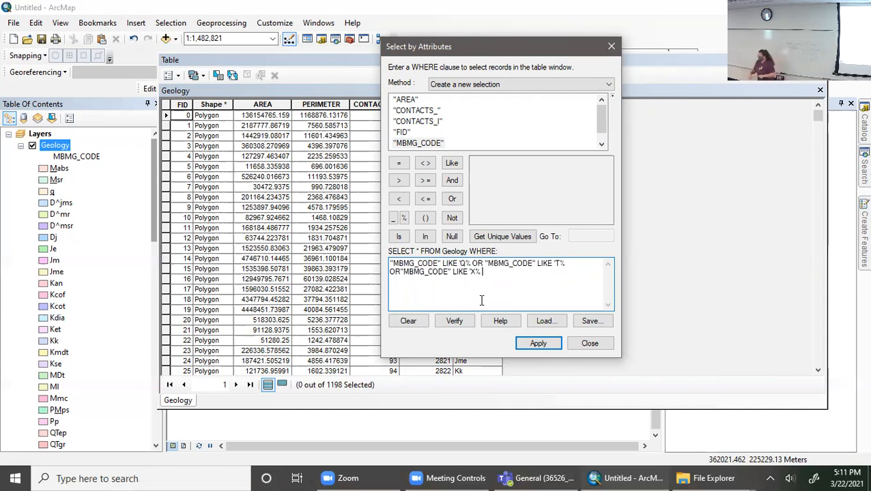
- Try to apply the three-part selection expression to the Geology table, and bring the attribute selection dialog back up
click(538, 344)
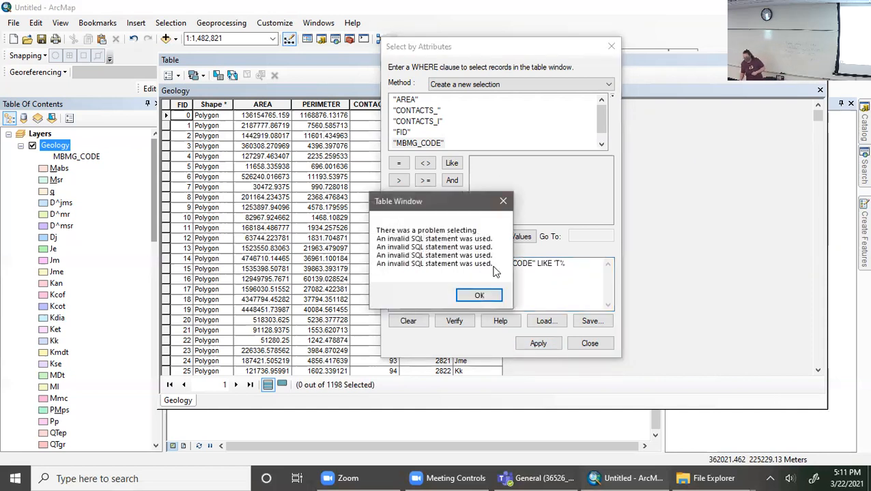
click(474, 295)
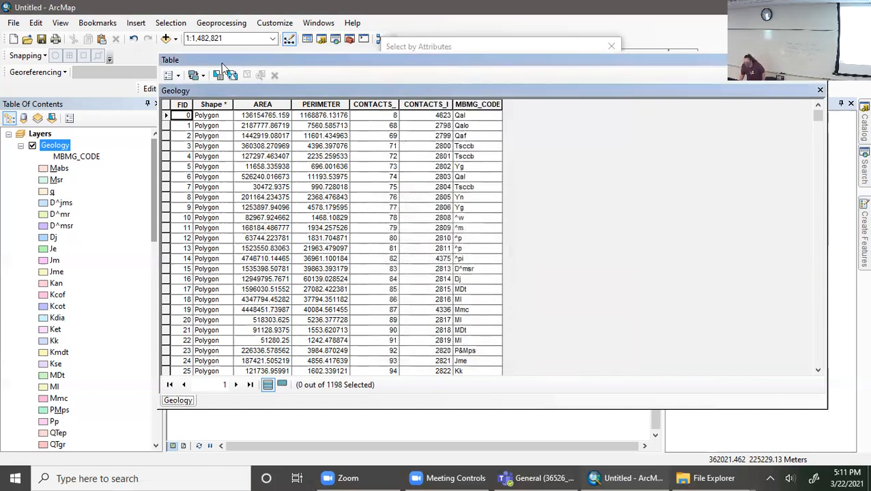
click(171, 75)
click(191, 107)
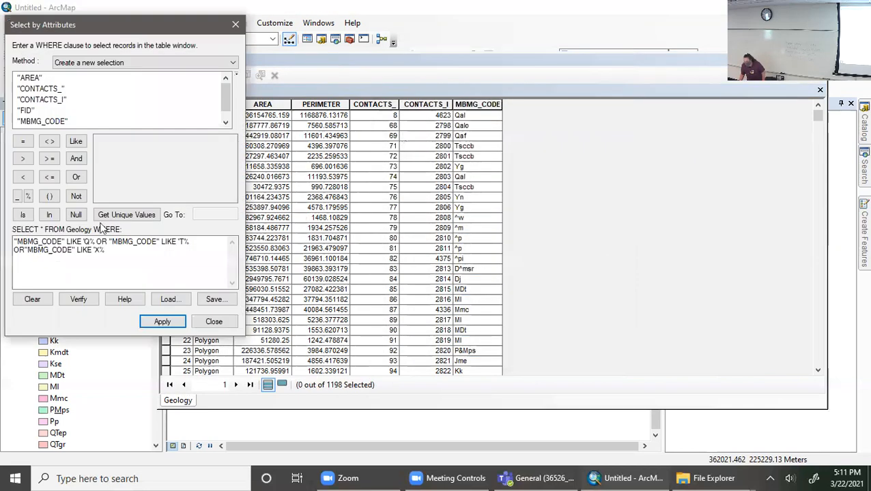
- Add the missing closing single quotes after T%, Q% and X% in the WHERE clause
click(191, 242)
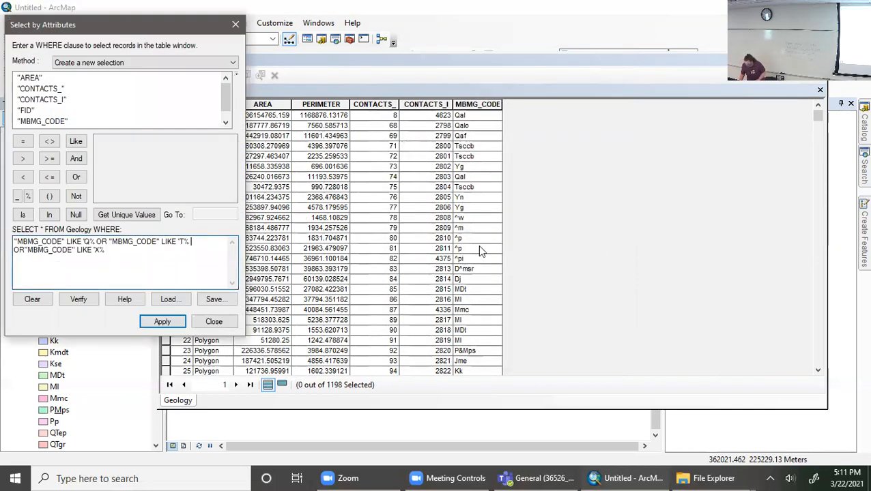
text(')
click(93, 243)
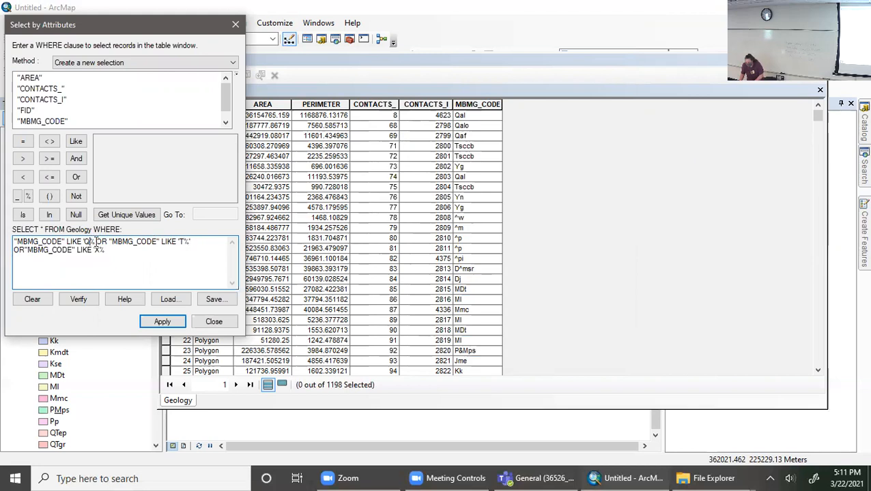
text(')
click(107, 250)
text(')
- Verify the WHERE clause and apply it as a new selection on the Geology records
click(75, 301)
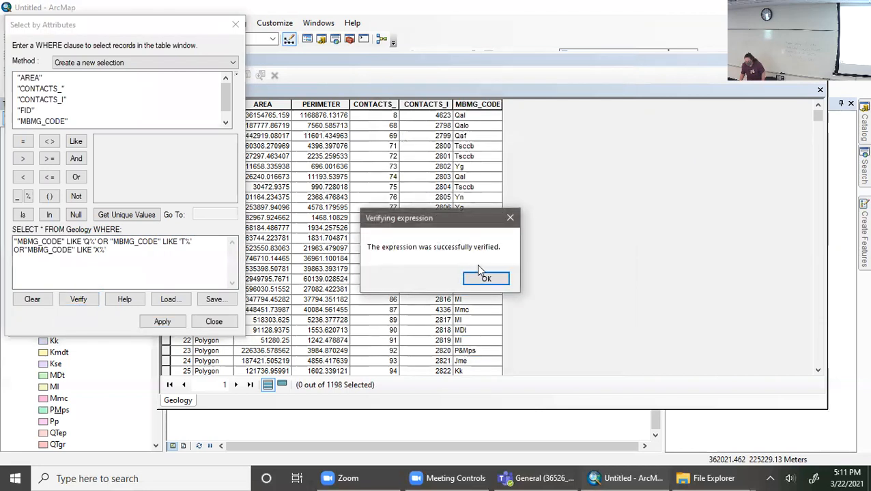
click(483, 277)
click(164, 319)
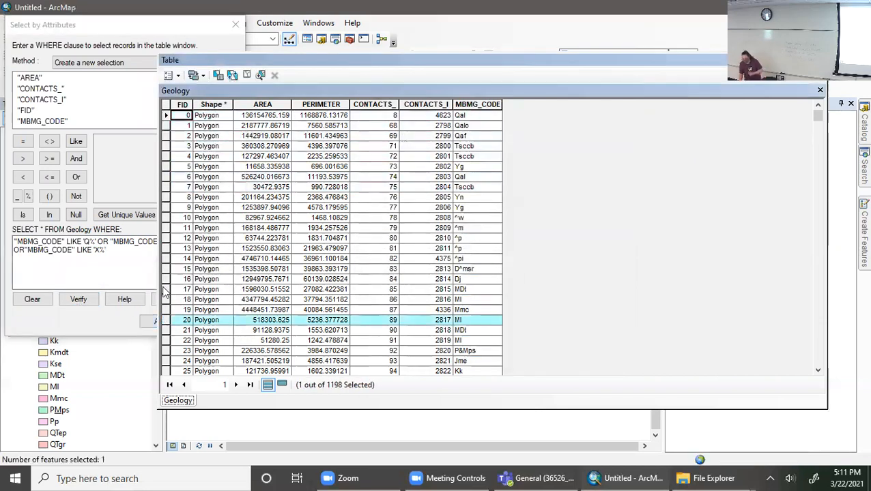
click(147, 321)
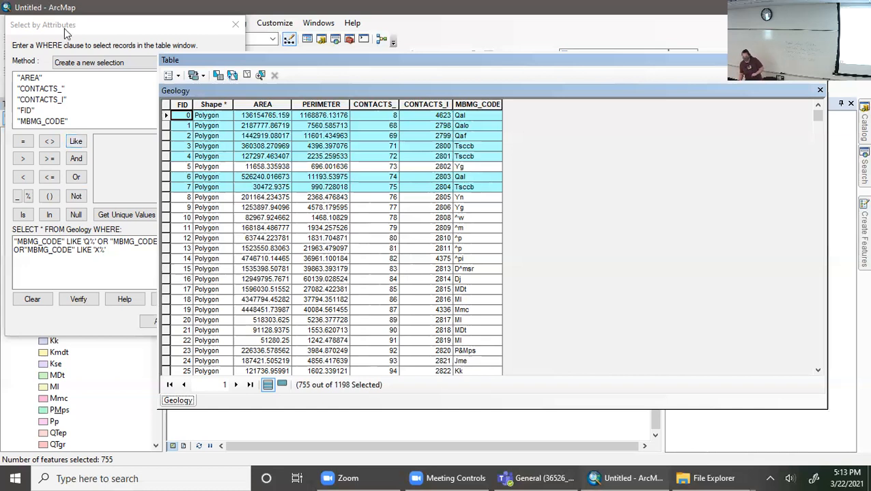
- Set up a shapefile export of the selected Geology features into the GIS data folder on the Desktop
drag(75, 24, 404, 8)
right_click(61, 146)
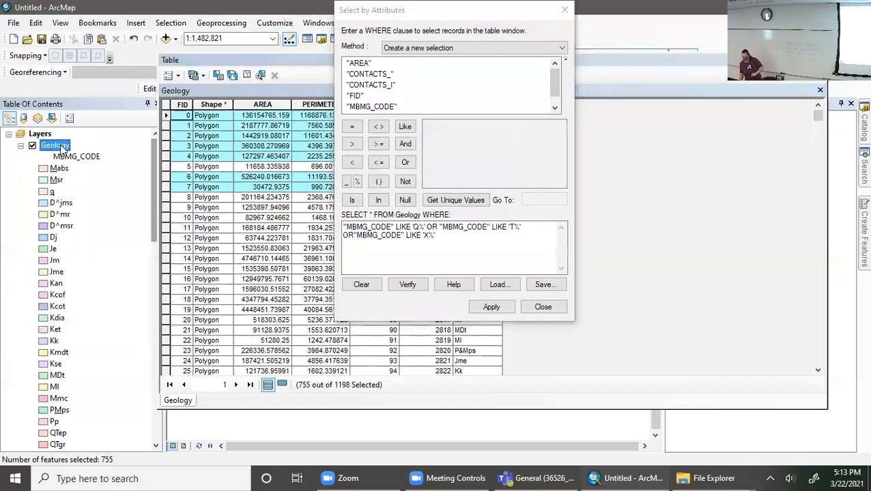
mouse_move(87, 367)
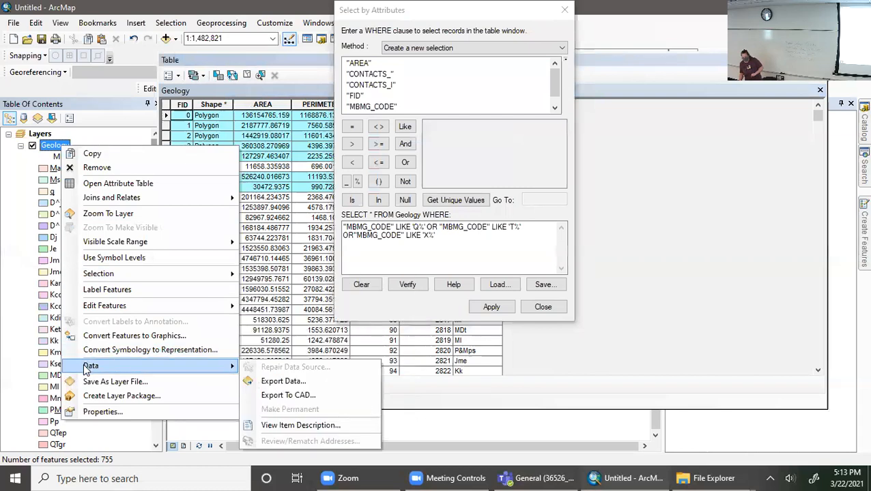
click(288, 381)
click(544, 260)
click(423, 158)
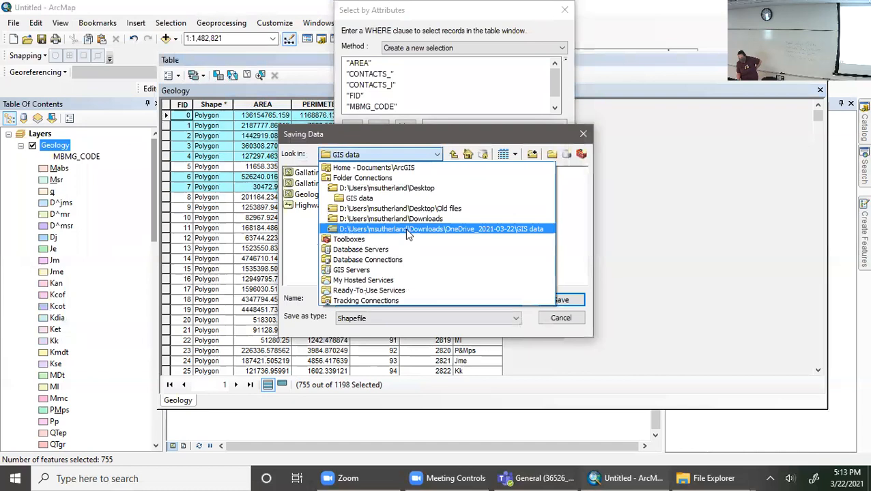
click(391, 199)
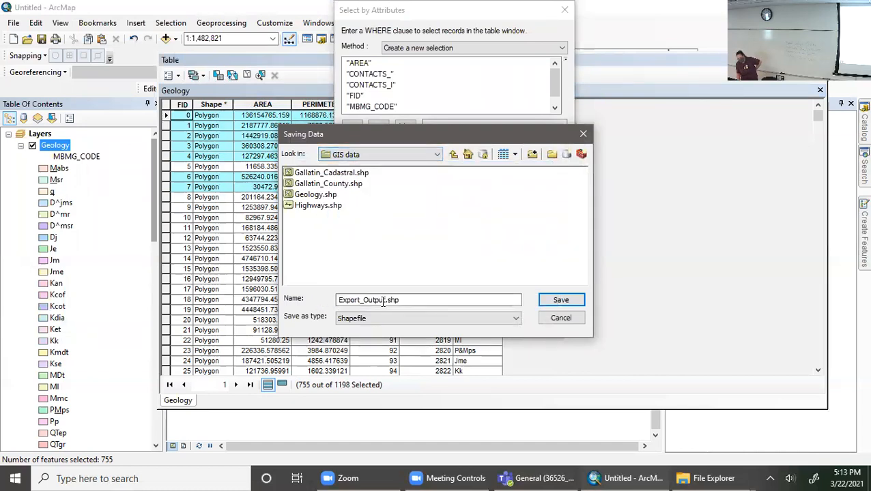
drag(387, 300, 333, 300)
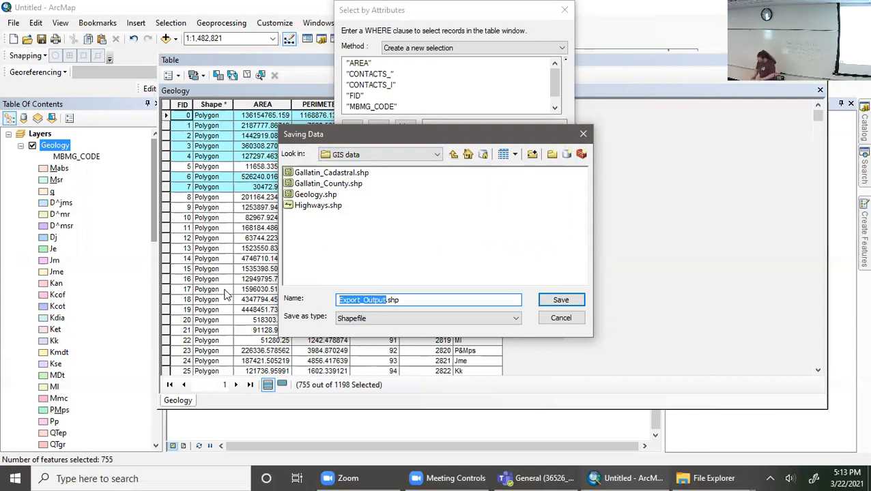
text(GE)
key(BackSpace)
text(eology)
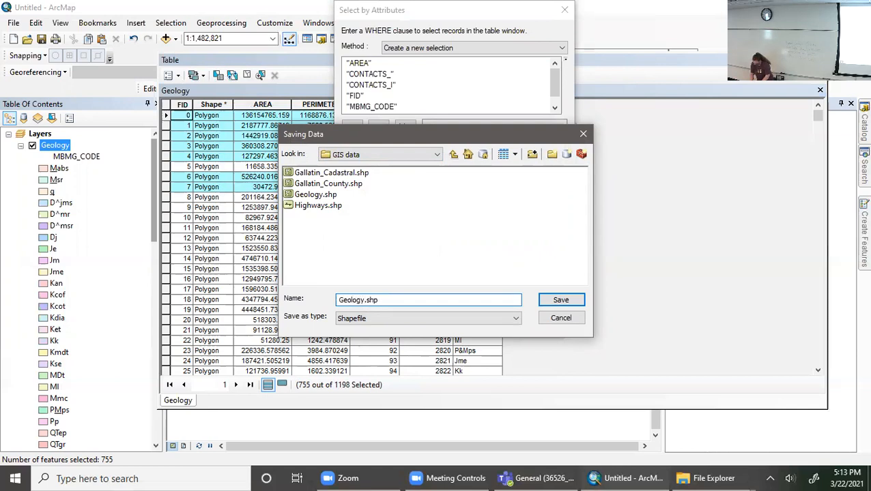
text(_)
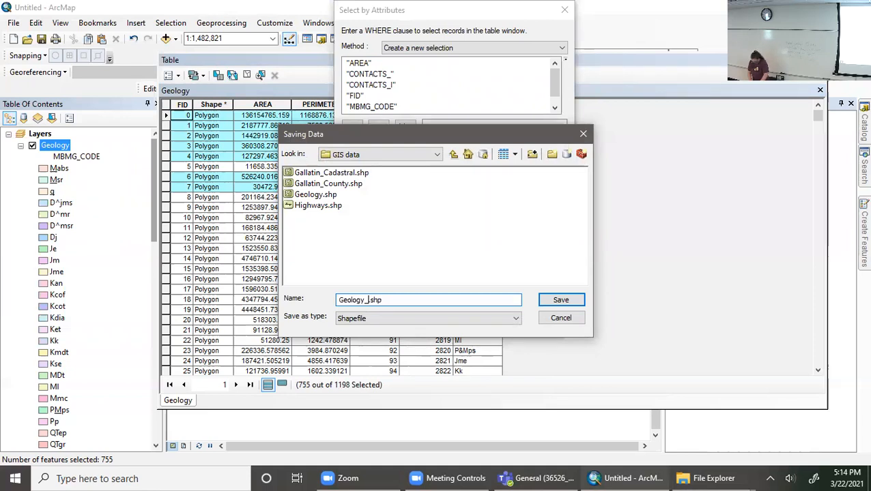
key(BackSpace)
key(BackSpace)
key(BackSpace)
key(BackSpace)
key(BackSpace)
key(BackSpace)
key(BackSpace)
key(BackSpace)
- Name the output shapefile Good_geology, export the selected features, and add the result to the map as a layer
text(Good)
text())
key(BackSpace)
text(_geology)
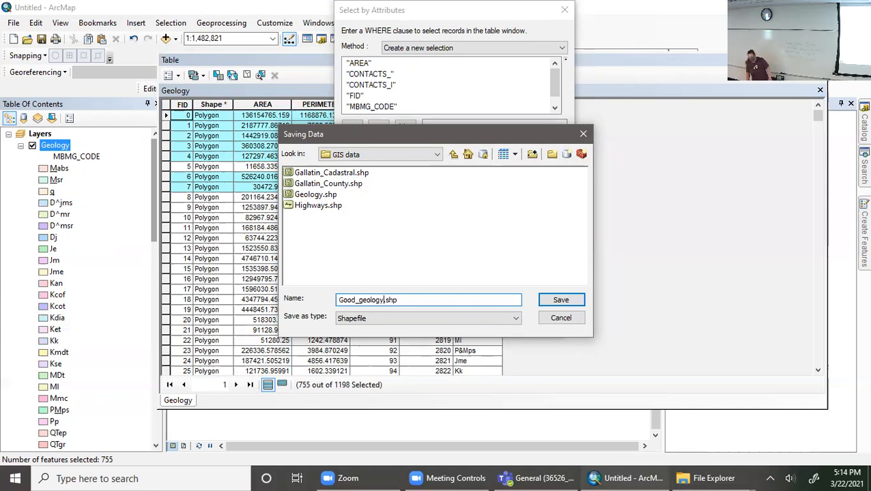
key(Return)
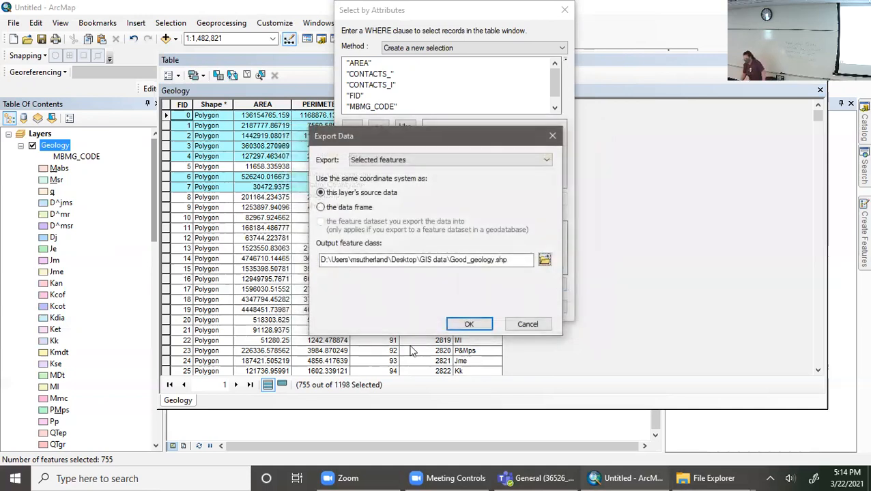
click(469, 326)
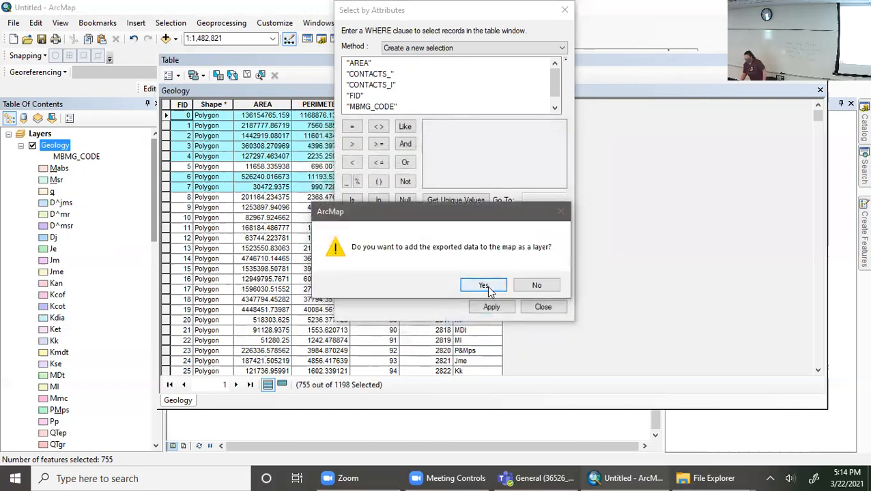
click(485, 286)
- Close the attribute table, then collapse the Geology layer's legend and hide that layer
click(819, 60)
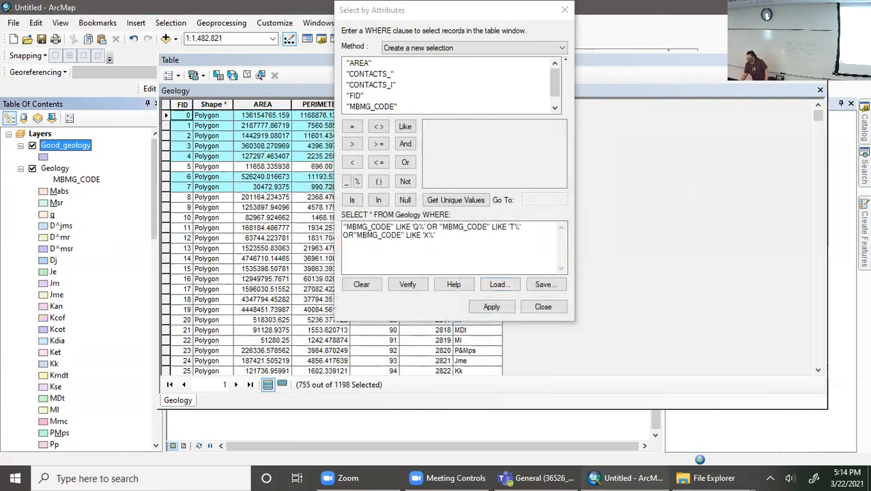
click(20, 168)
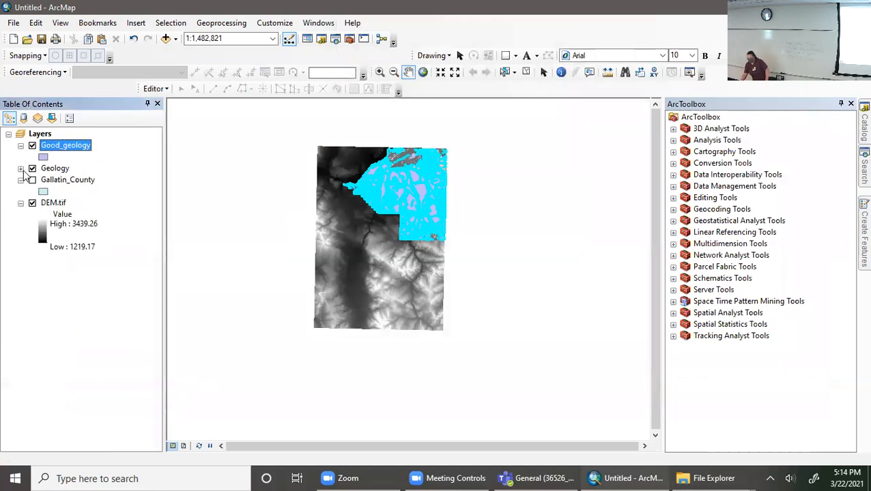
click(32, 169)
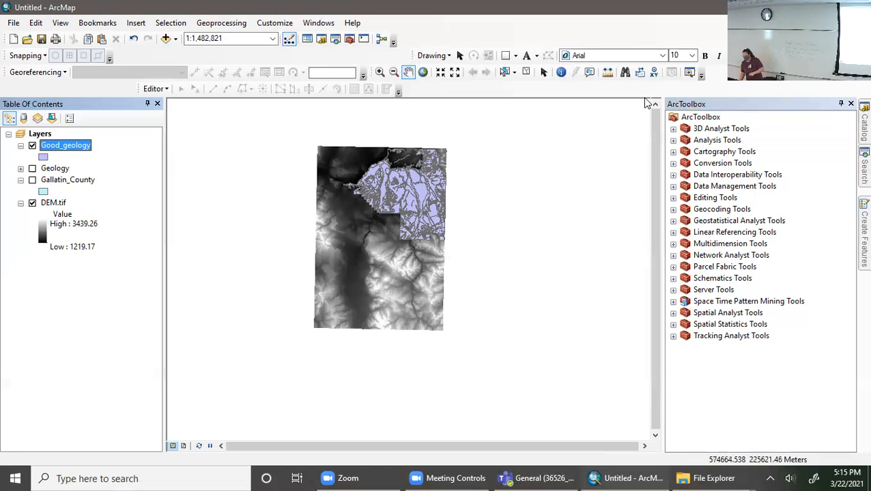
- Start the Polygon to Raster conversion tool and choose Good_geology as its input features
click(673, 164)
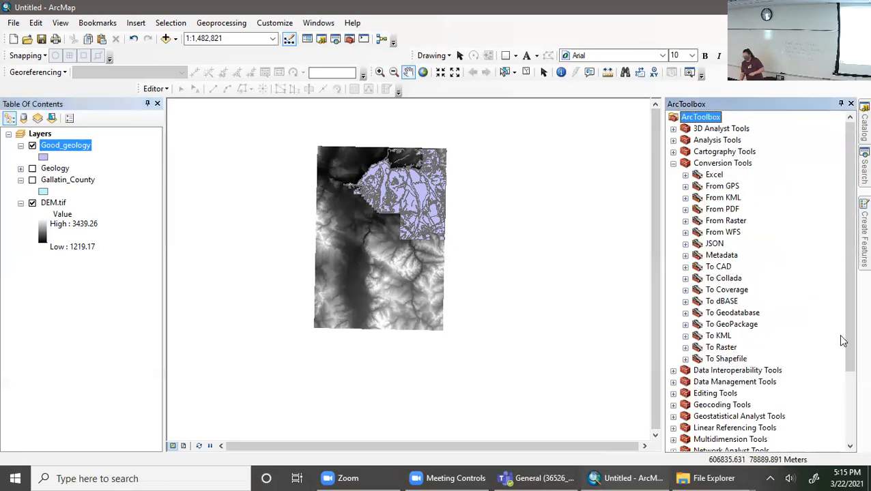
click(685, 221)
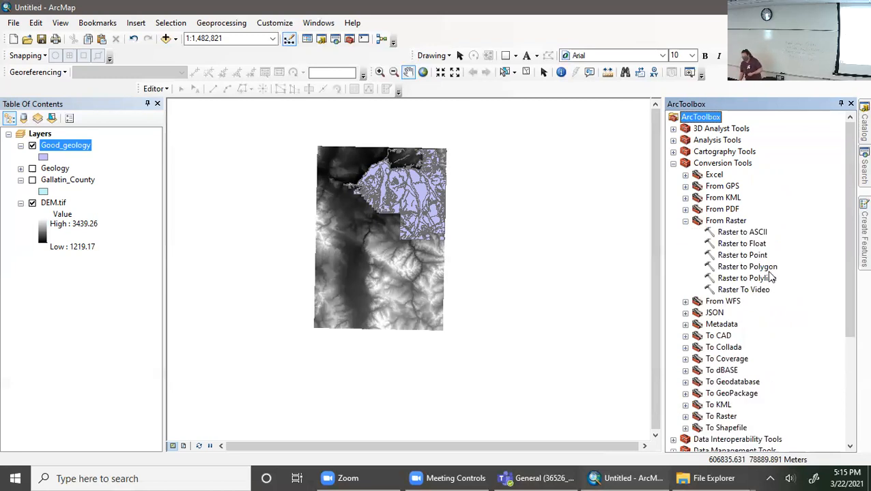
scroll(776, 275, down, 2)
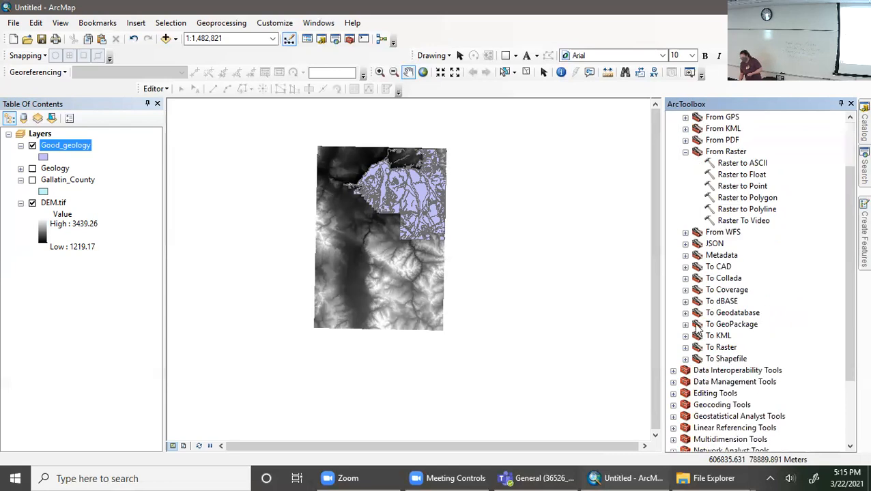
scroll(697, 290, up, 1)
click(685, 186)
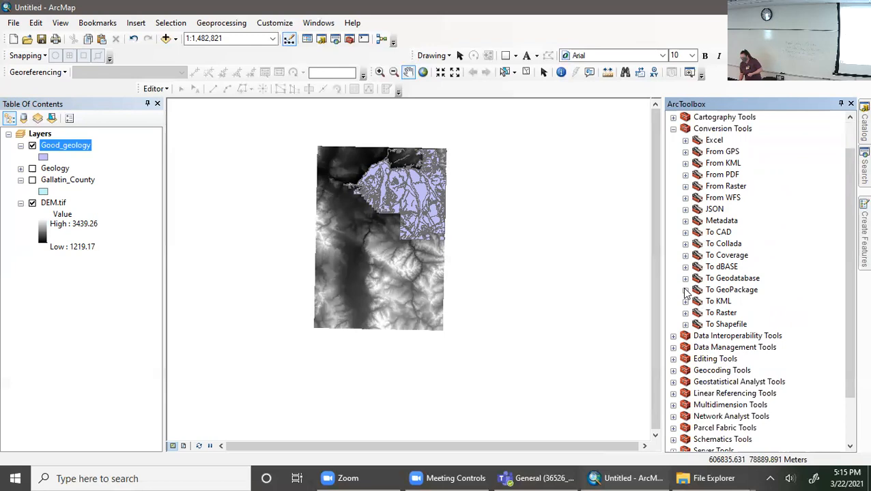
click(685, 312)
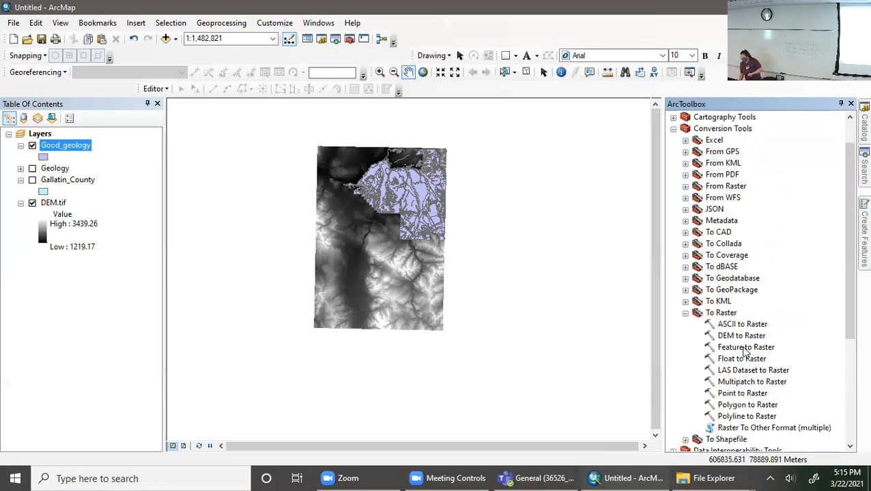
double_click(754, 405)
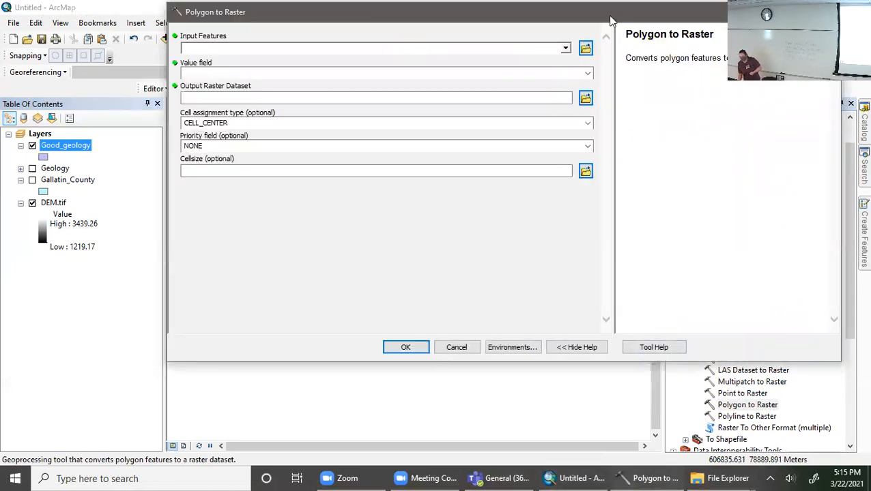
drag(606, 21, 623, 27)
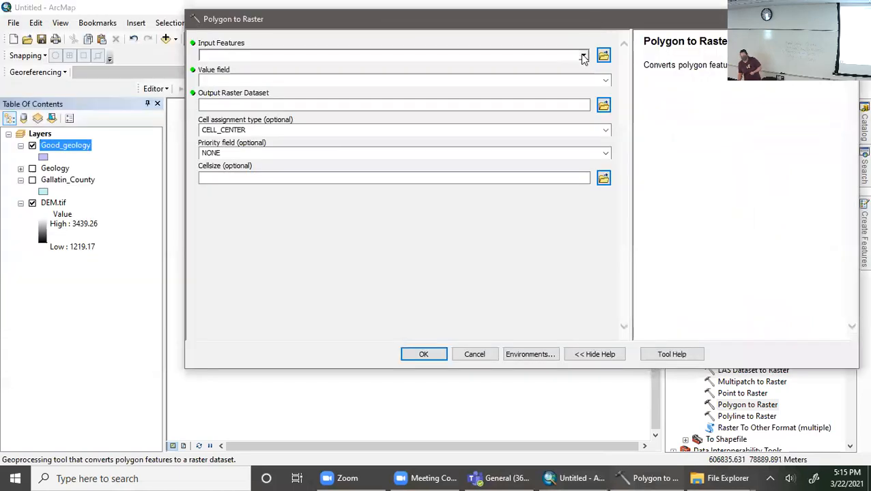
click(584, 57)
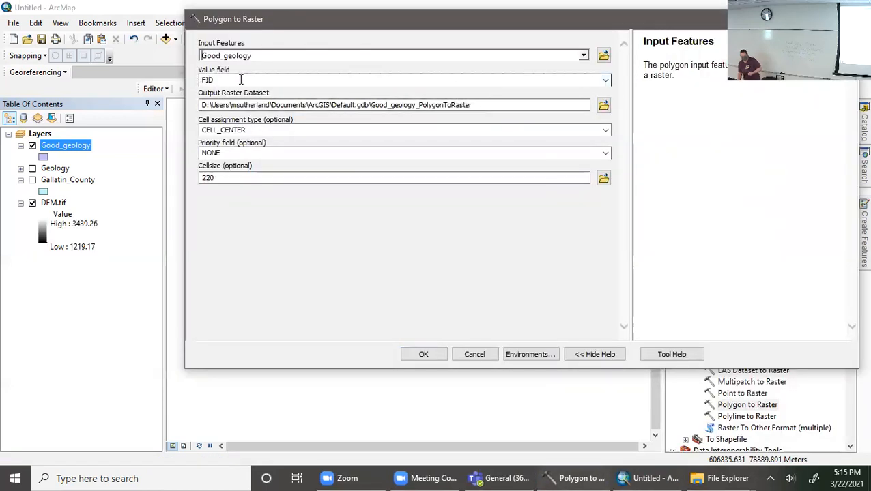
- Inspect the MBMG_CODE column in the Good_geology attribute table, then close the table
right_click(73, 146)
click(157, 186)
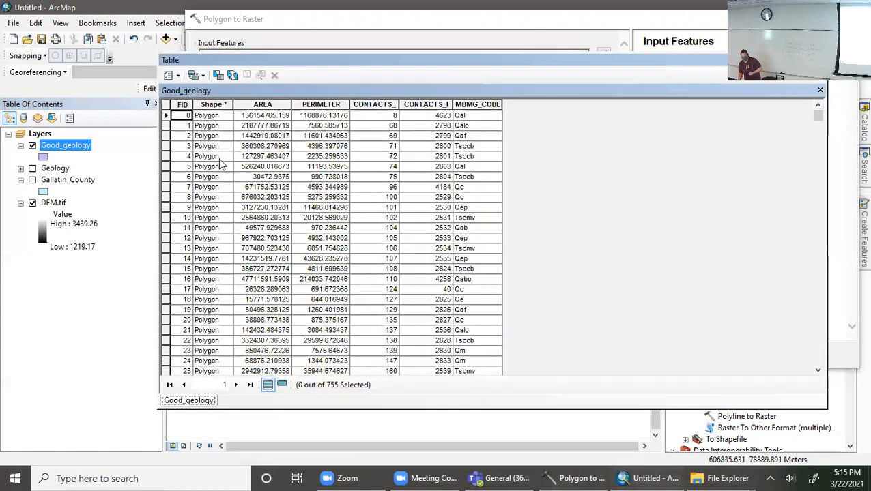
click(477, 104)
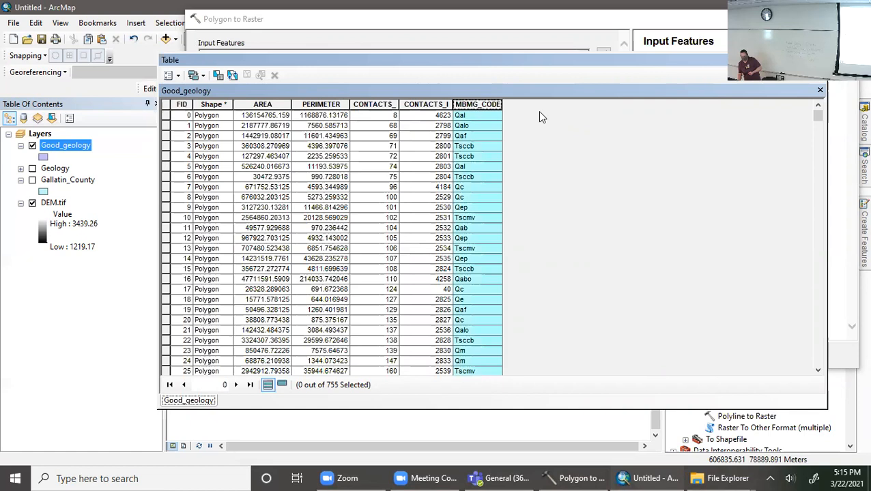
click(820, 60)
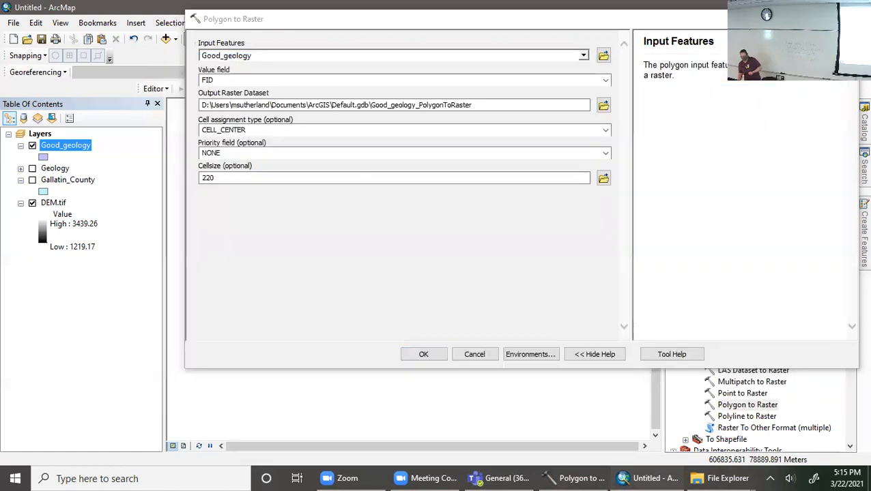
- Set the raster conversion's value field to MBMG_CODE and its cell assignment type to MAXIMUM_AREA
click(606, 80)
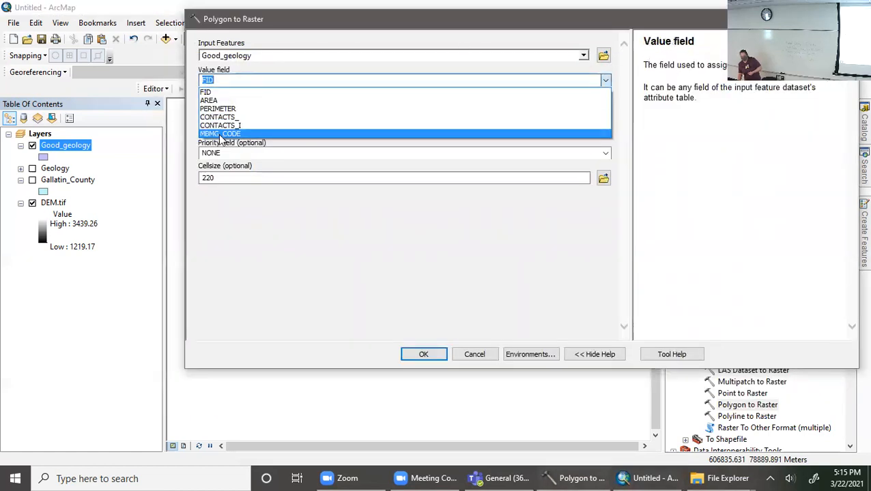
click(221, 134)
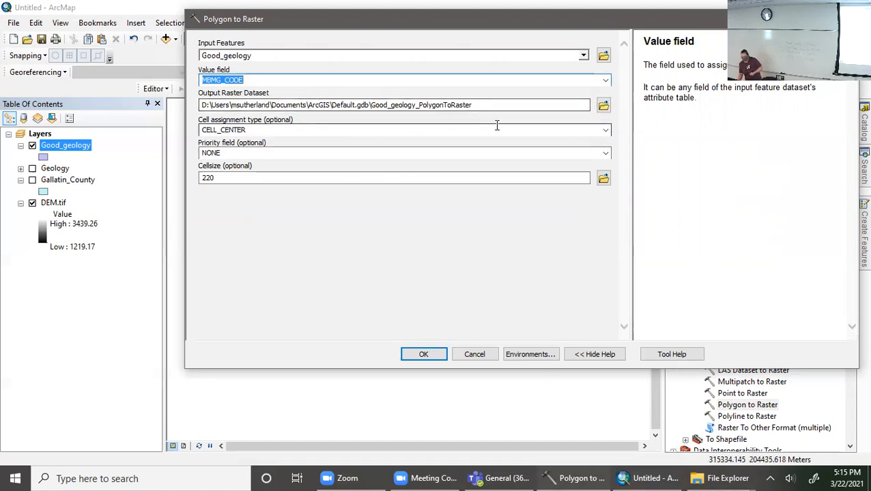
click(604, 131)
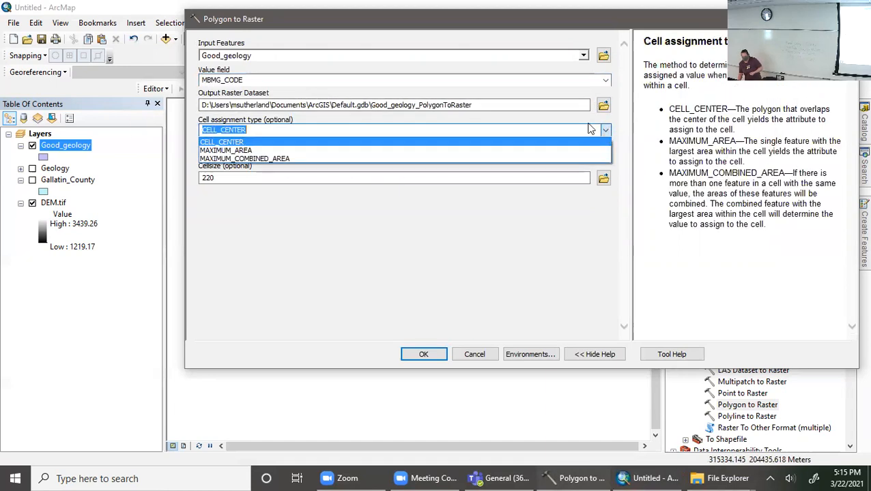
click(245, 148)
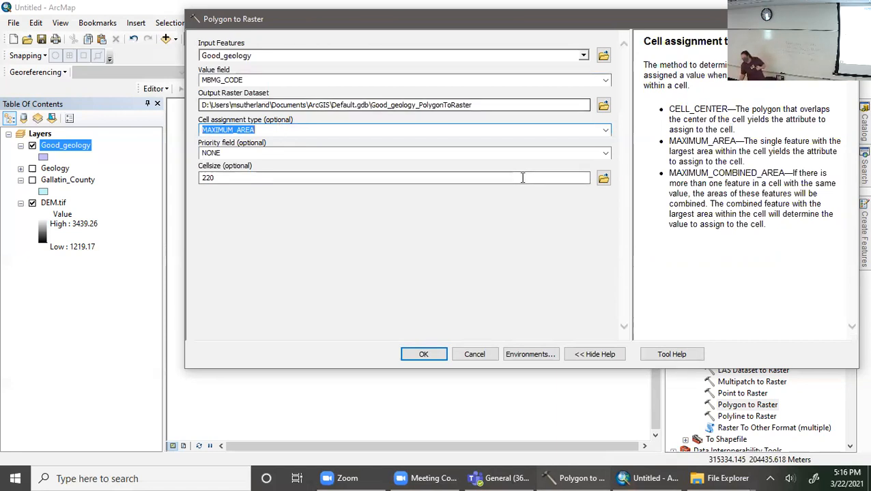
click(603, 130)
click(604, 132)
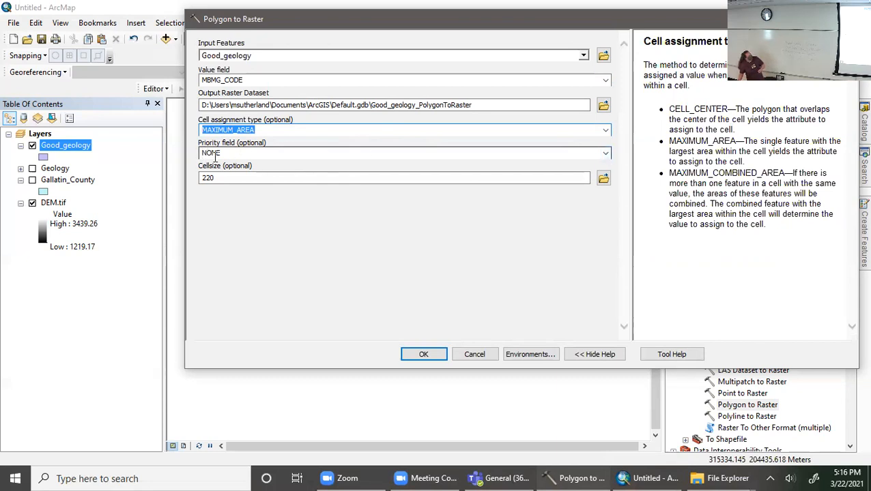
- Check the cell size of DEM.tif in the source information of its layer properties
click(298, 176)
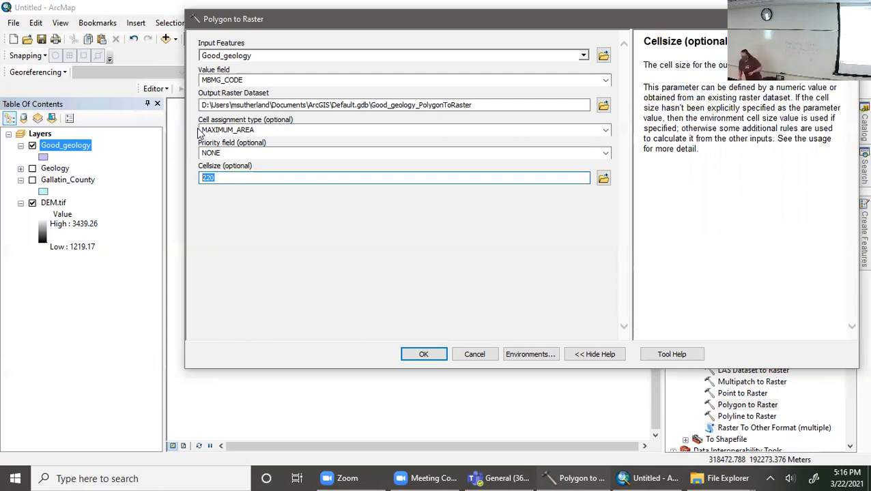
right_click(61, 204)
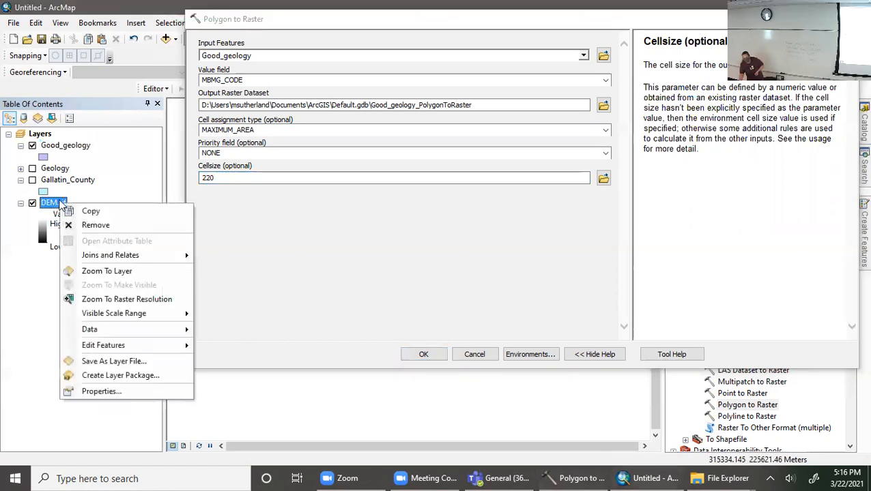
click(114, 394)
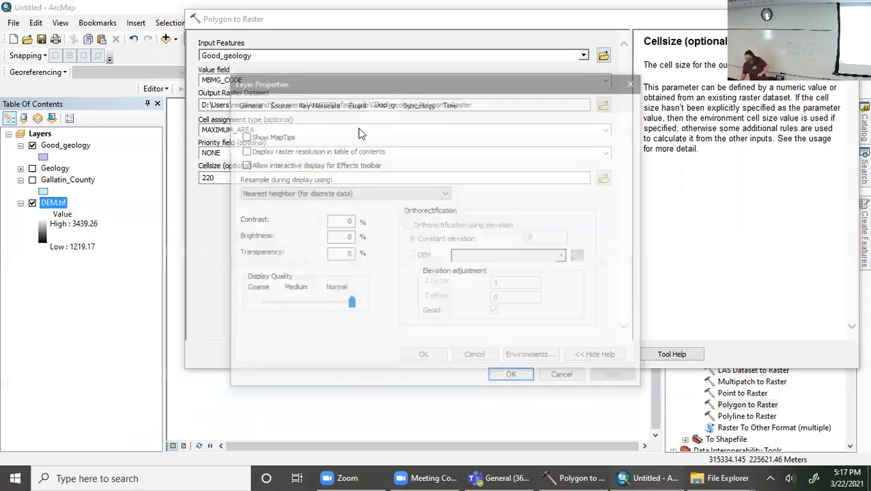
click(272, 106)
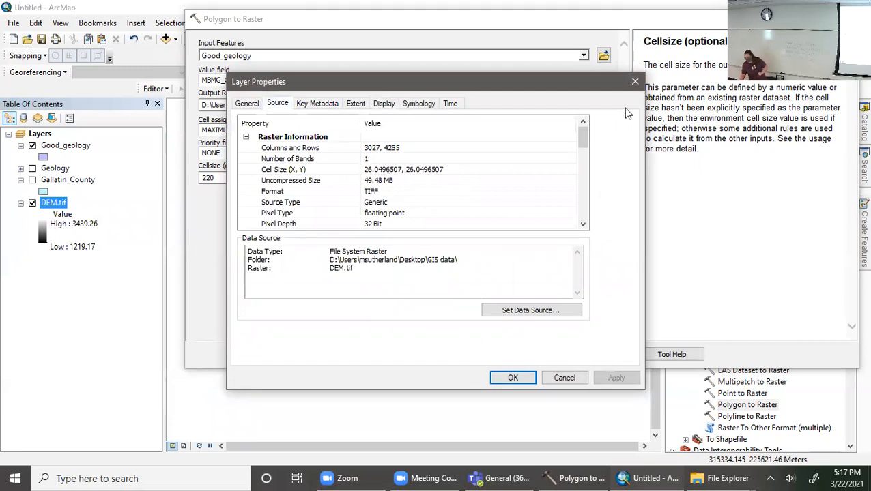
click(635, 81)
- Set the output cell size to 30 and run the Polygon to Raster conversion
drag(247, 176, 124, 172)
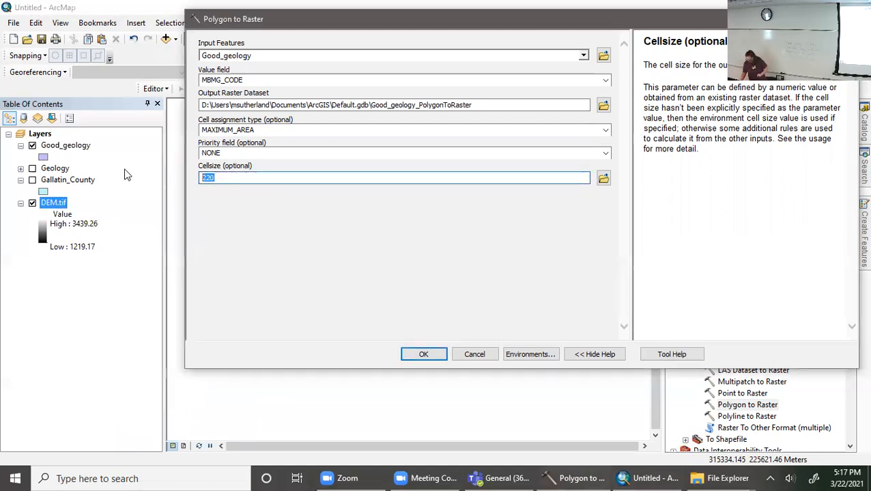
text(30)
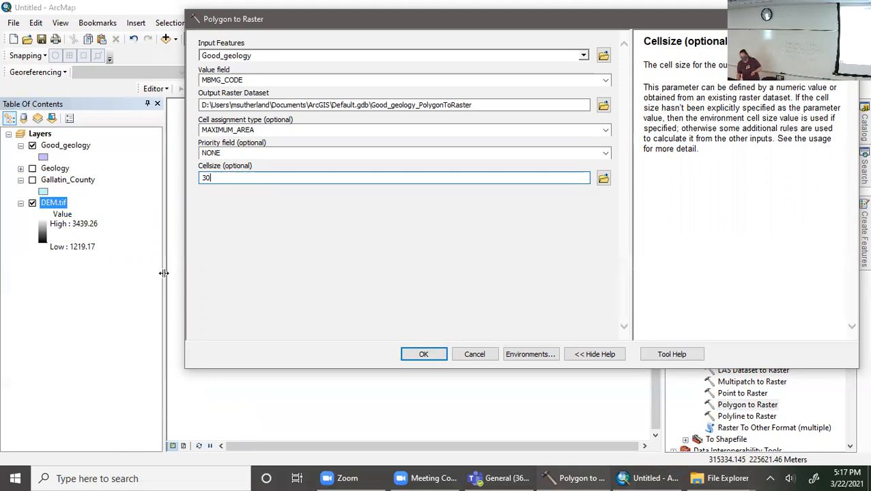
click(424, 356)
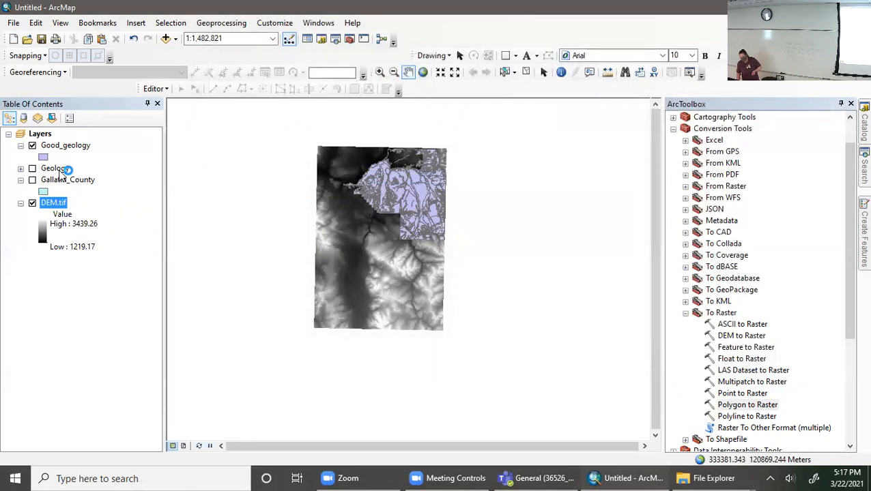
- Move the Geology and Good_geology layers below DEM.tif in the layer order and hide Good_geology
click(61, 172)
drag(59, 173, 47, 265)
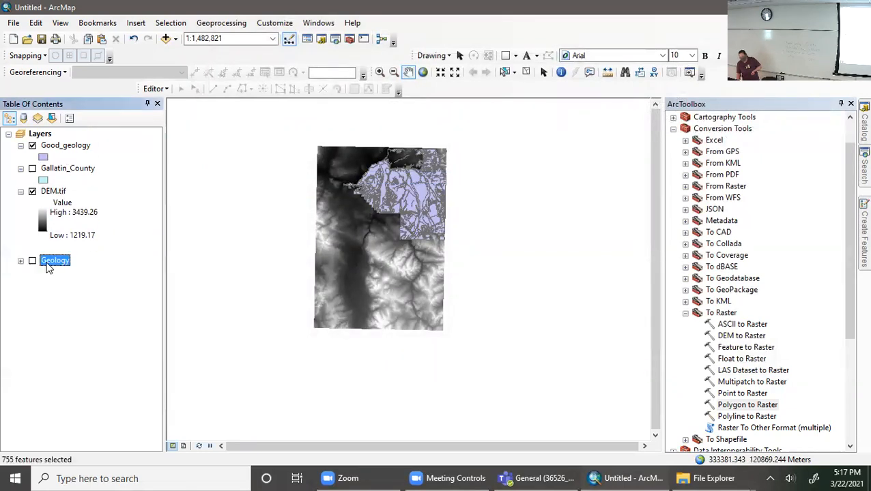
click(75, 145)
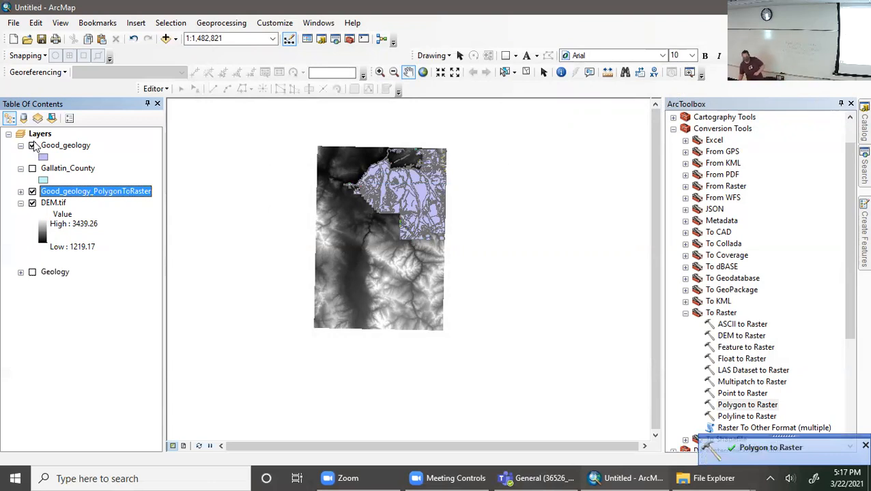
click(32, 145)
click(65, 146)
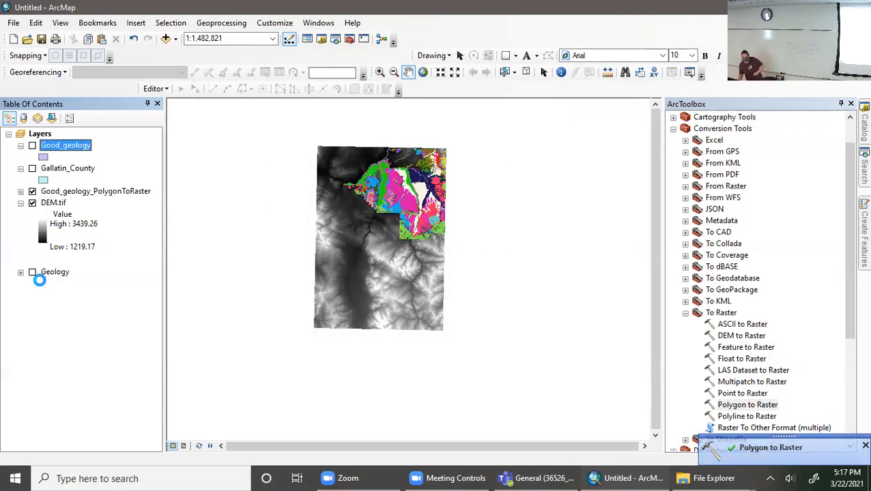
drag(40, 280, 40, 281)
- Rename the converted geology raster layer as Good_soils
click(85, 169)
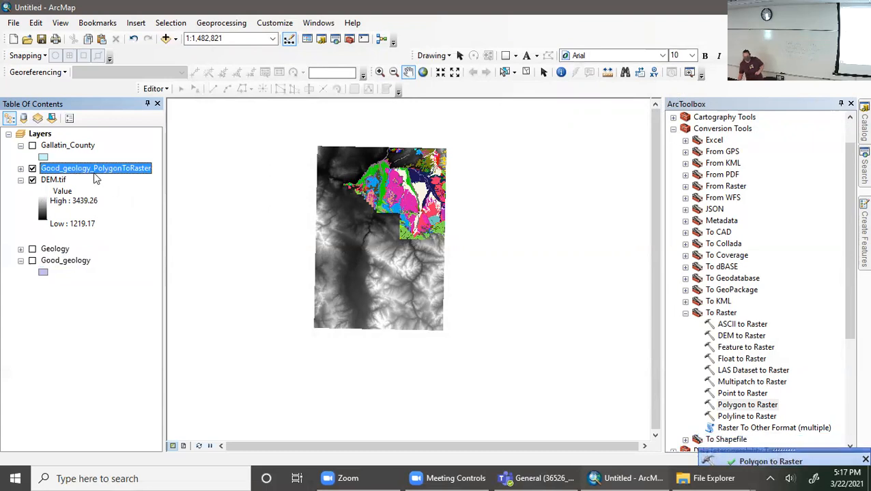
click(95, 170)
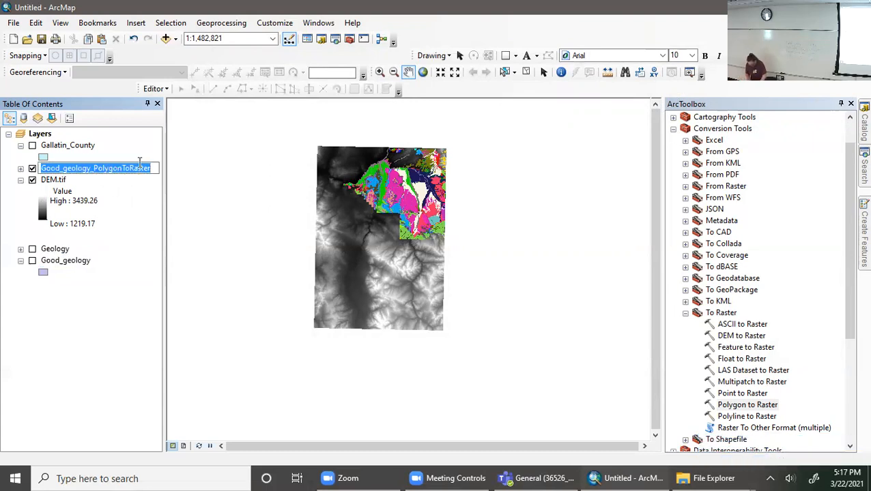
text(Good so)
key(BackSpace)
key(BackSpace)
key(BackSpace)
key(BackSpace)
text(_soils)
key(Return)
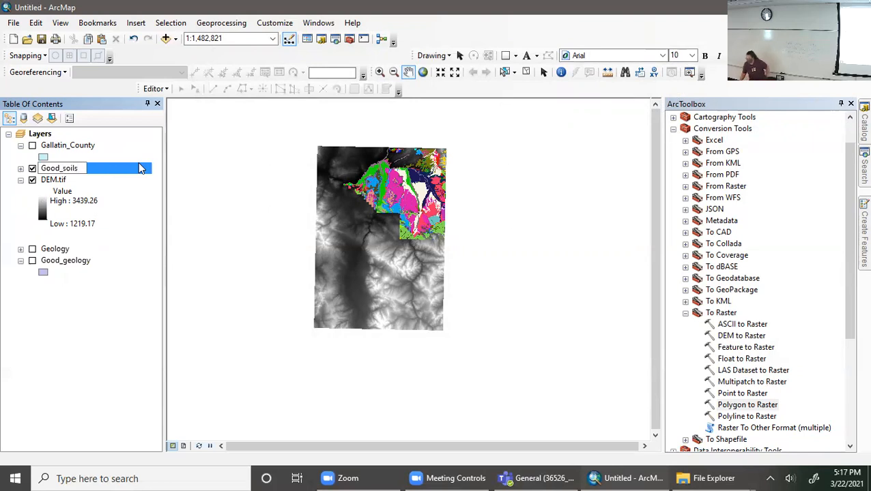
- Set up another Polygon to Raster conversion with Good_geology as the input and MBMG_CODE as the value field
double_click(743, 404)
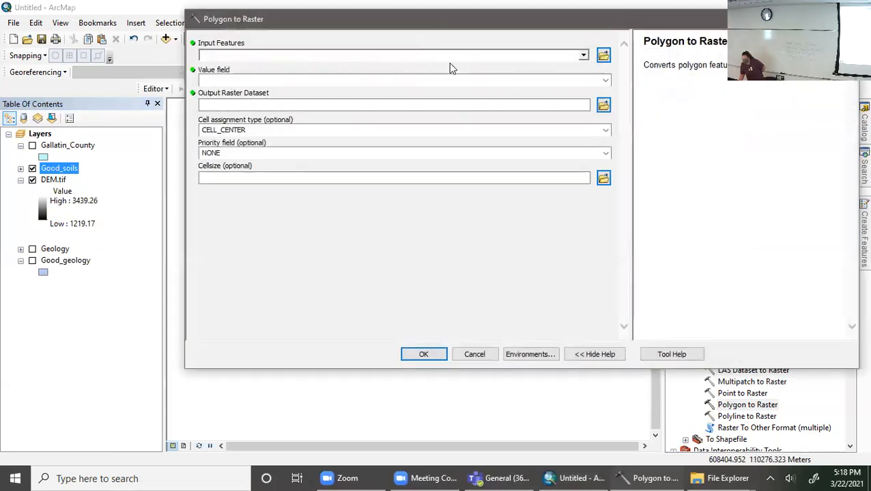
click(583, 55)
click(268, 94)
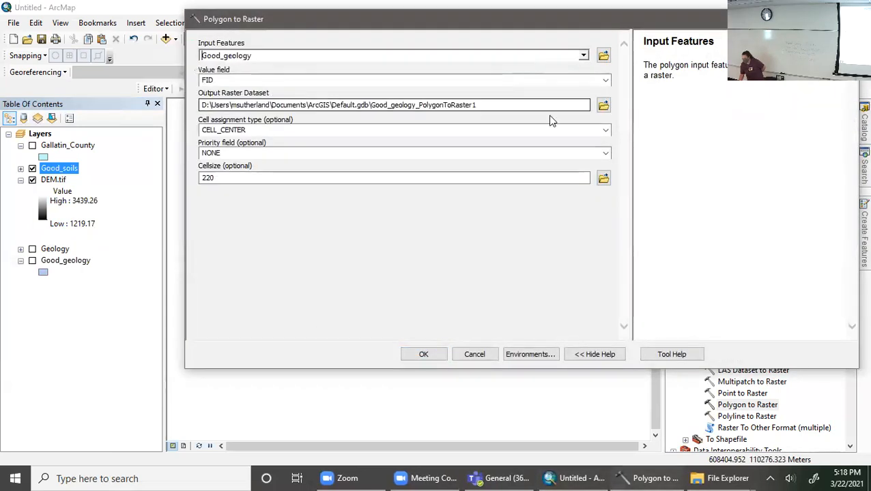
click(605, 80)
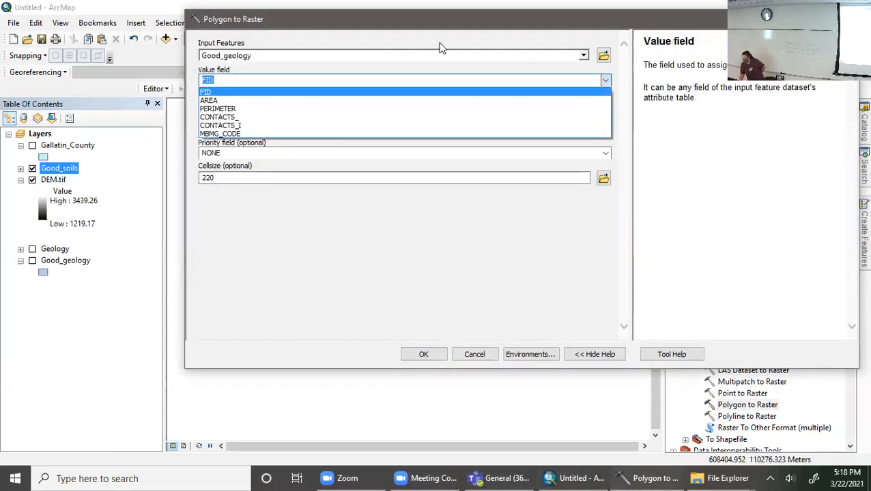
click(254, 135)
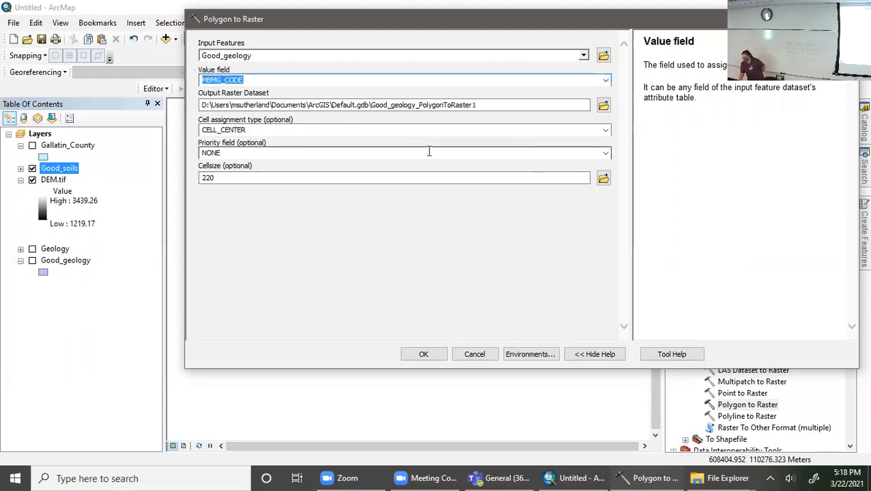
click(404, 129)
click(605, 130)
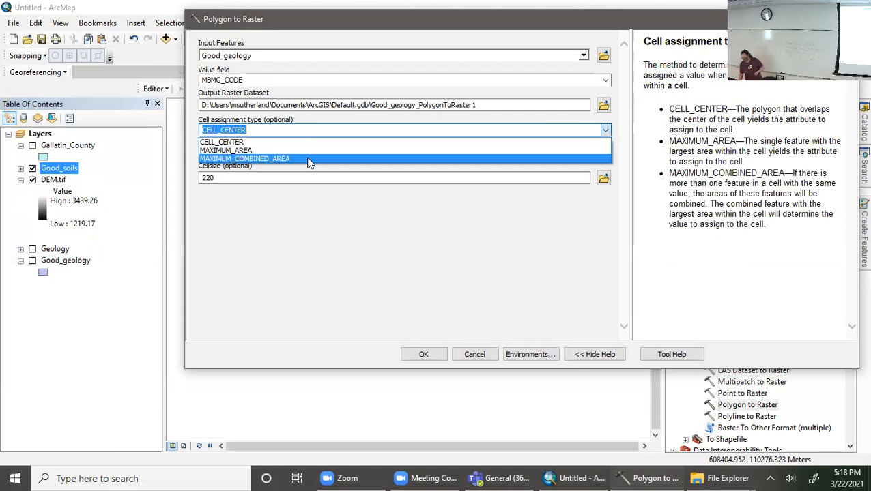
click(271, 182)
drag(270, 180, 91, 174)
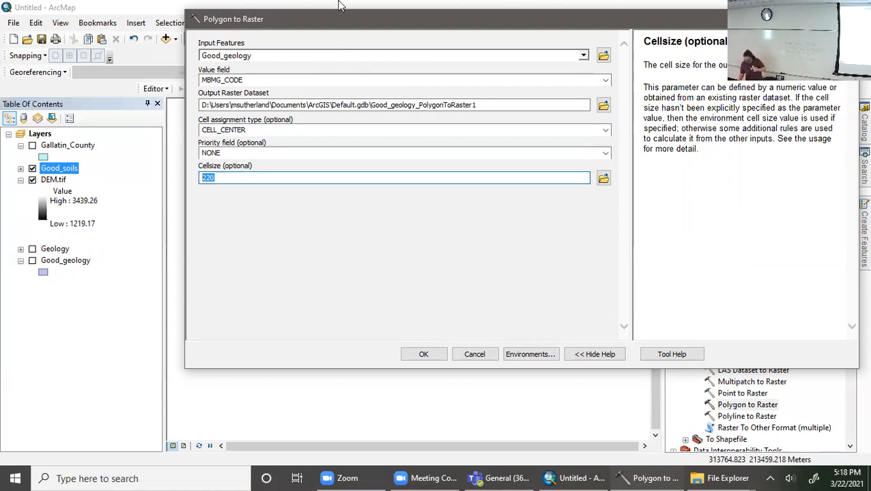
click(474, 354)
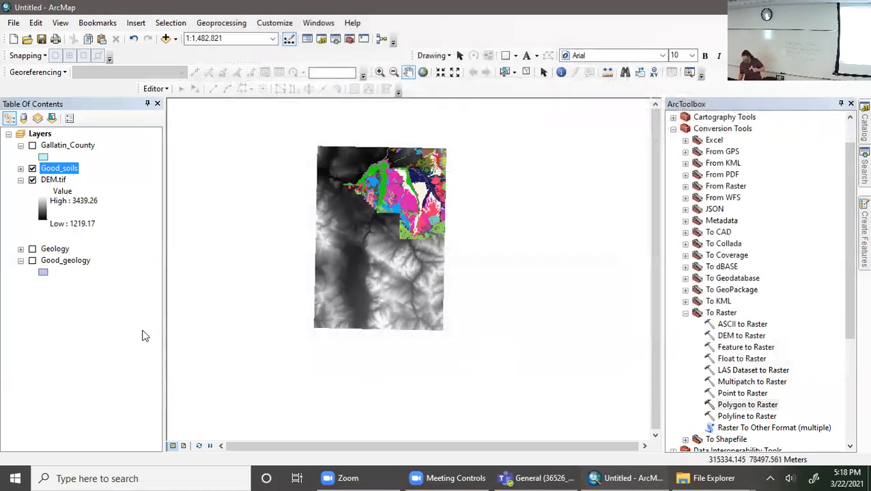
click(76, 360)
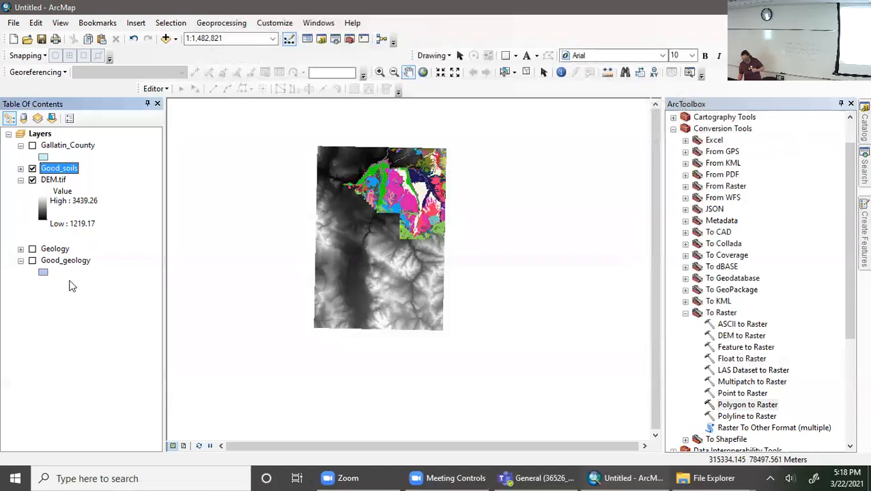
- Expand the Good_soils legend and set up a Spatial Analyst Reclassify with Good_soils as input raster and MBMG_CODE as reclass field
click(22, 168)
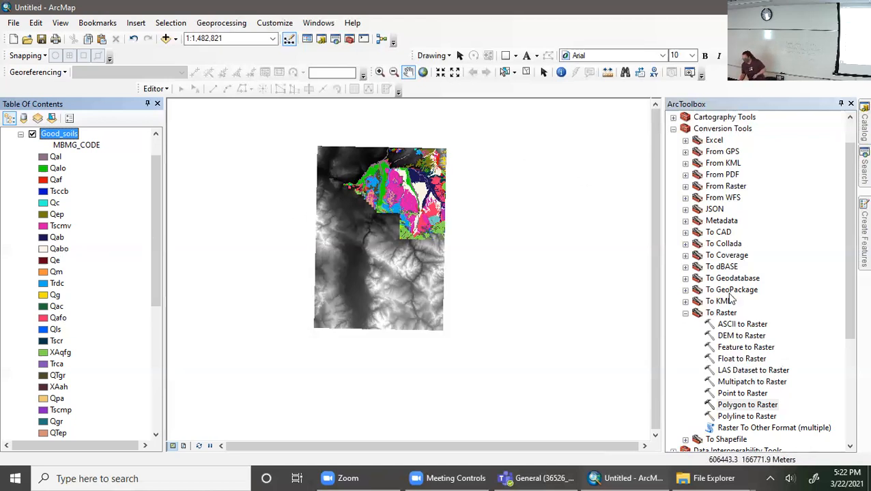
scroll(727, 300, down, 5)
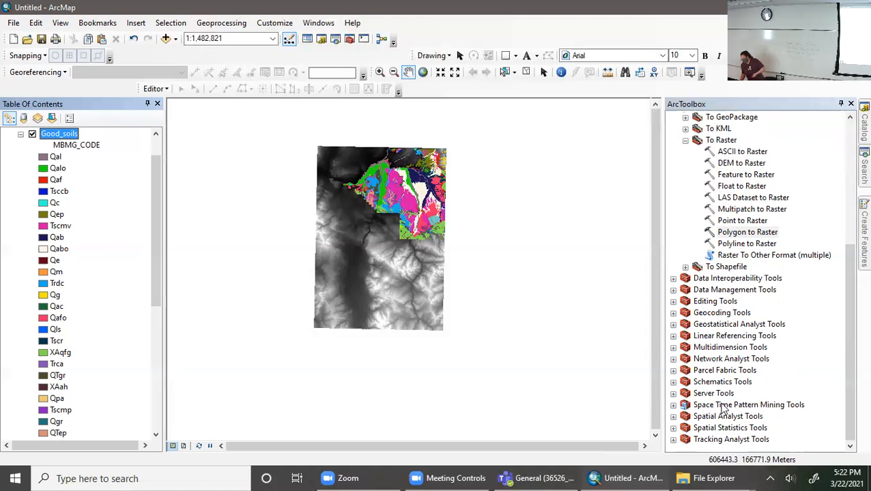
click(672, 417)
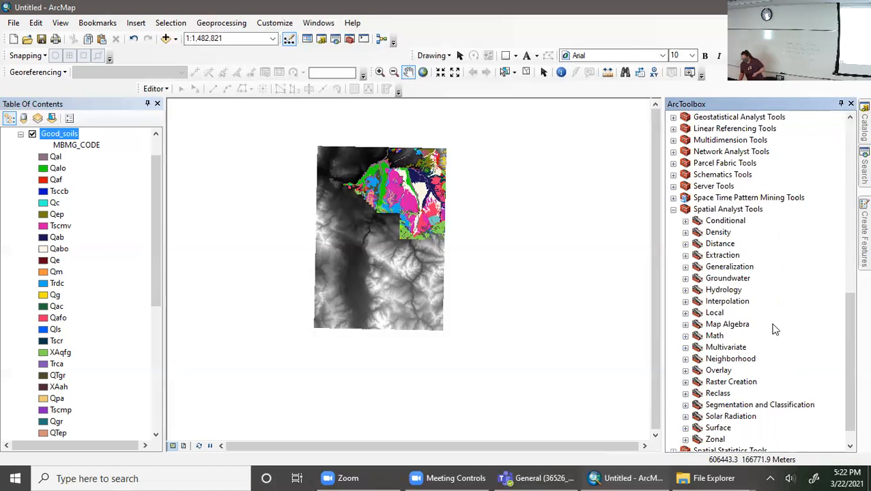
click(686, 394)
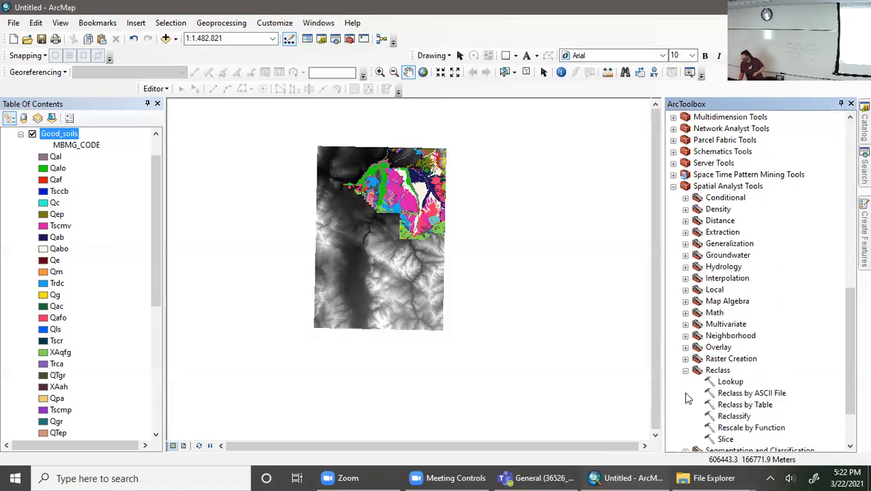
double_click(732, 417)
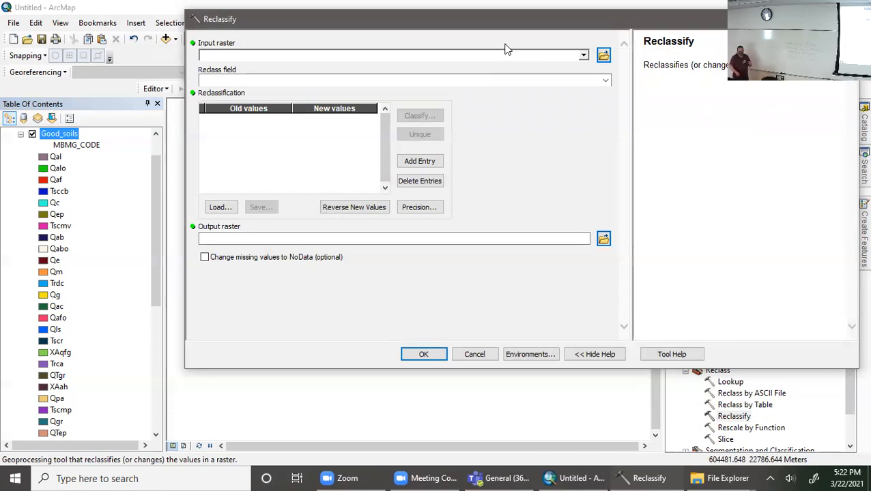
click(583, 56)
click(260, 68)
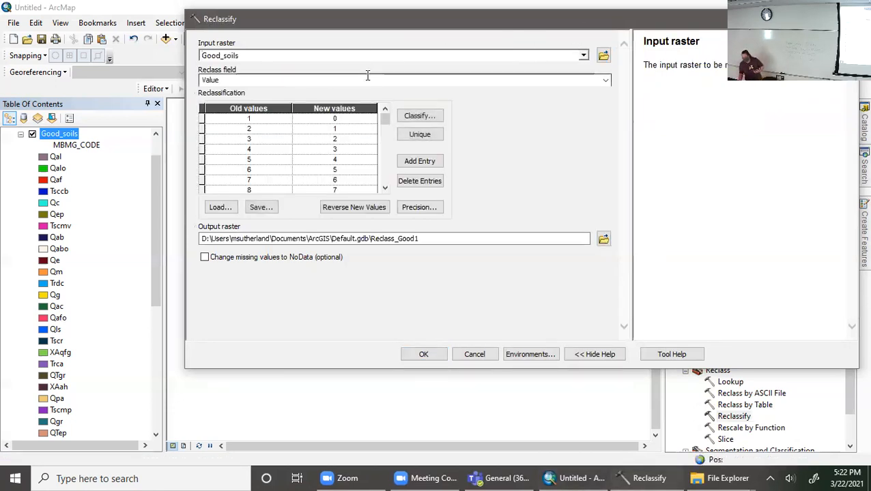
click(605, 80)
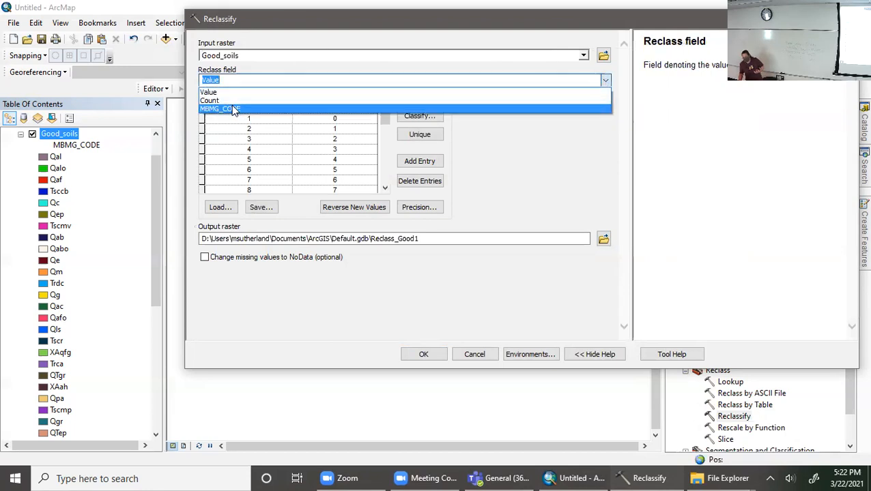
click(233, 109)
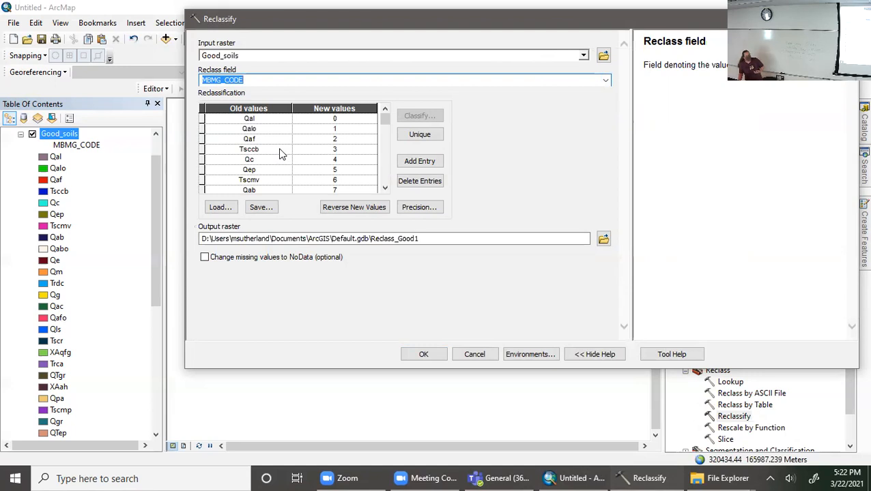
- Assign new value 2 to Qal, Qalo, Qaf, Qc and Qep, and new value 1 to Tsccb and Tscmv
click(337, 119)
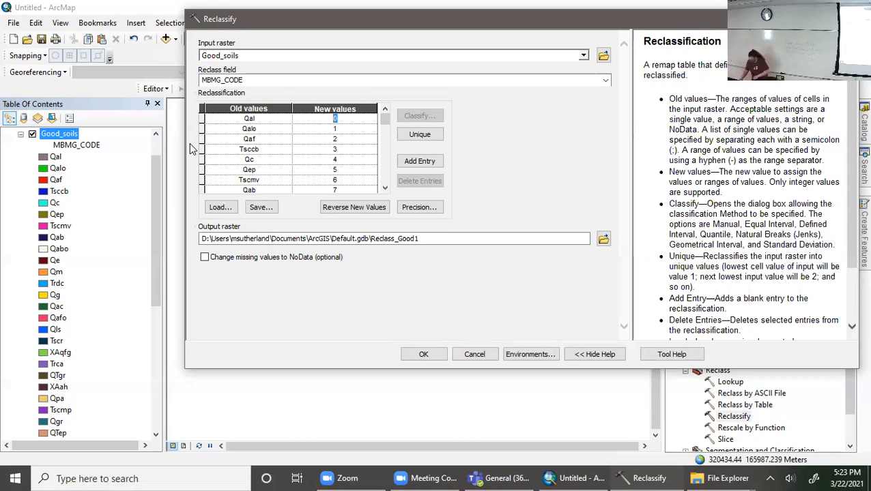
text(2)
key(Down)
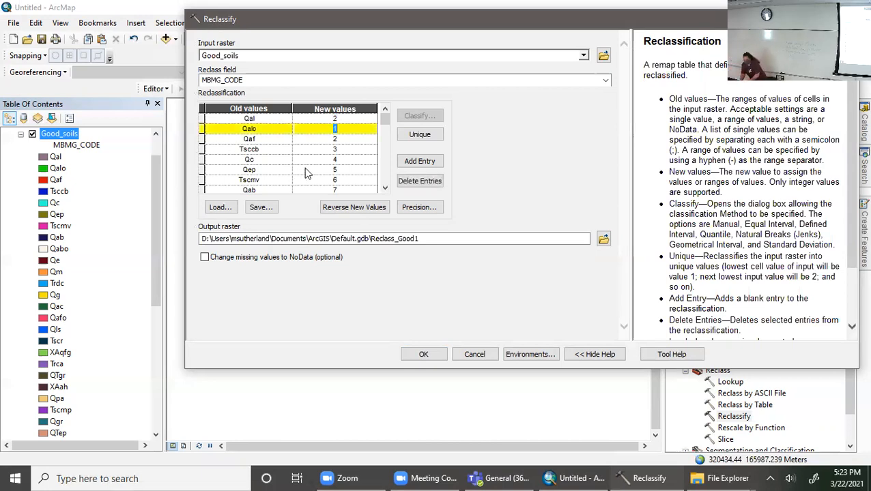
text(2)
key(Down)
key(Down)
text(1)
key(Down)
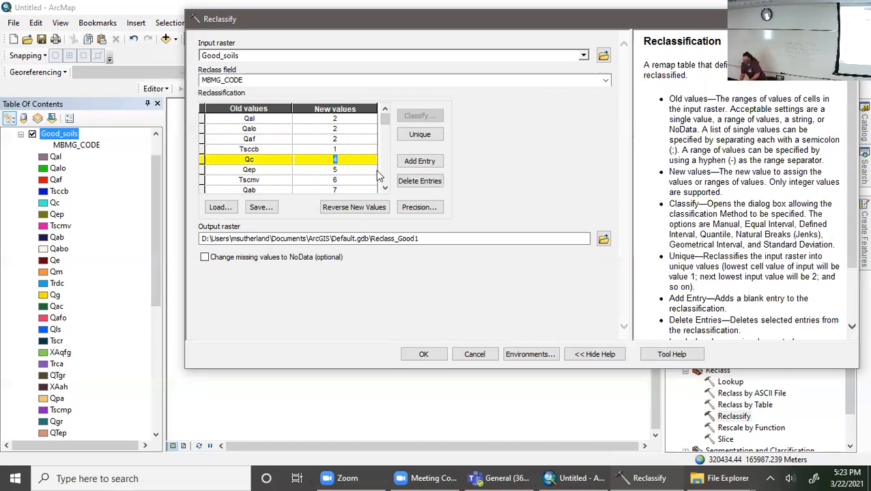
text(2)
key(Down)
text(2)
key(Down)
text(1)
key(Down)
- Assign new value 2 to Qab, Qabo, Qe and Qm, and new value 1 to Trdc
text(2)
key(Down)
text(2)
key(Down)
text(2)
key(Down)
text(2)
key(Down)
text(1)
key(Down)
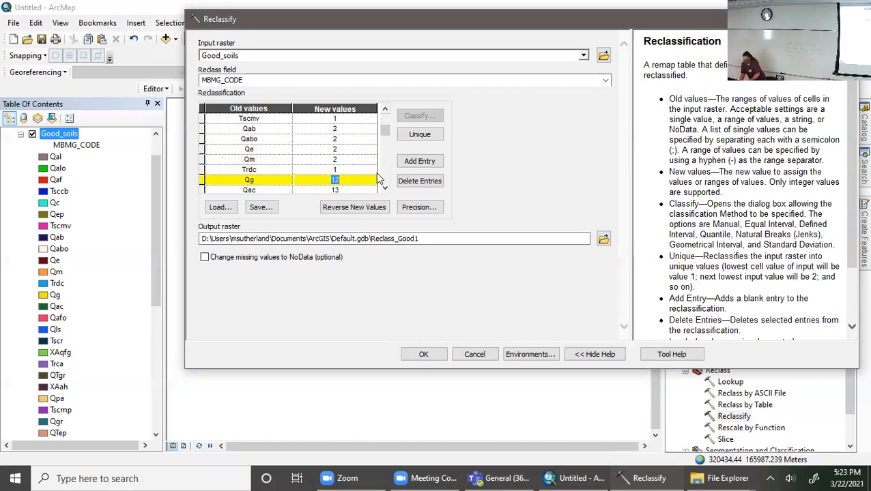
- Assign new value 2 to Qg, Qac, Qafo and Qls, and new value 1 to Tscr
text(2)
key(Down)
text(2)
key(Down)
text(2)
key(Down)
text(2)
key(Down)
text(1)
key(Down)
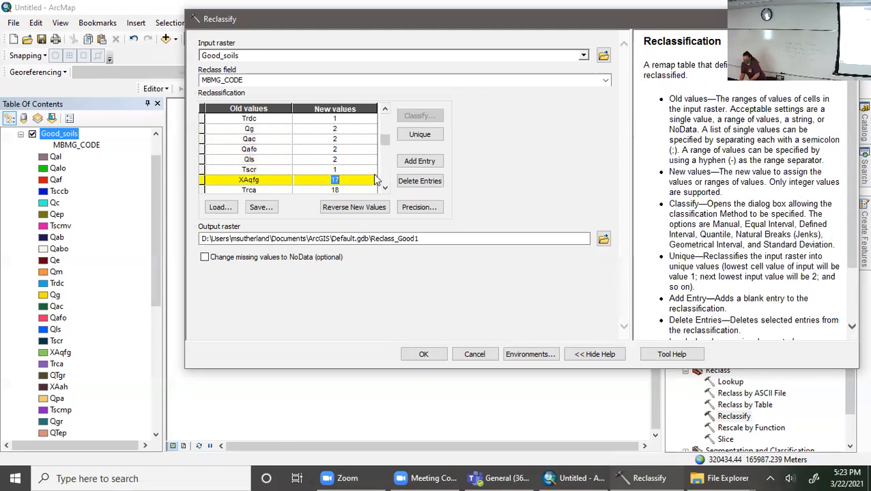
- Assign new value 0 to XAqfg and XAah, 1 to Trca, and 2 to QTgr
text(0)
click(333, 190)
click(327, 190)
click(342, 161)
click(341, 170)
text(1)
key(Down)
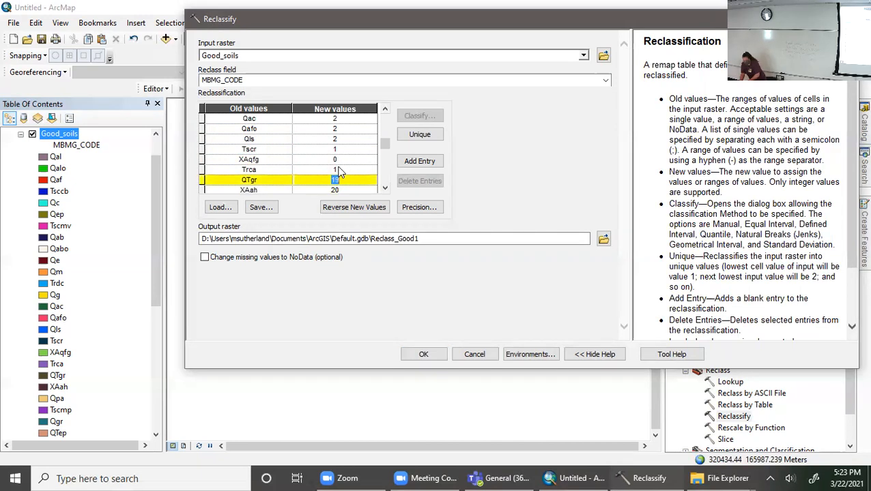
text(2)
key(Down)
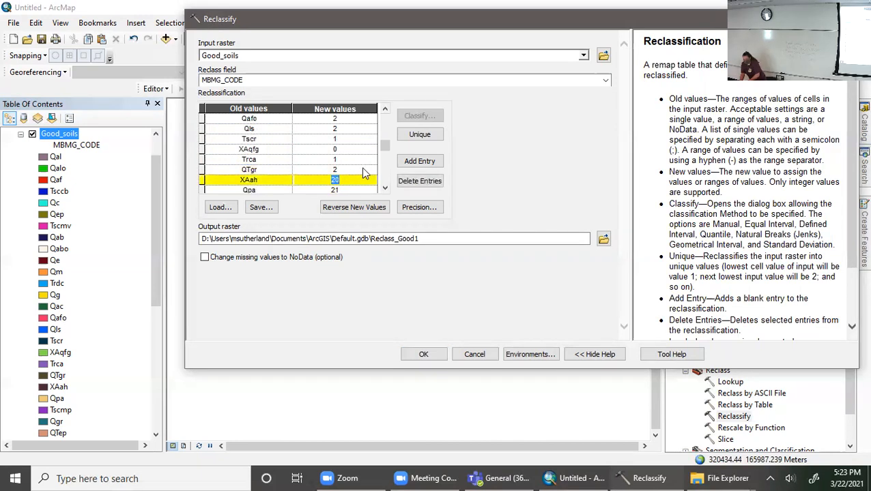
text(0)
key(Down)
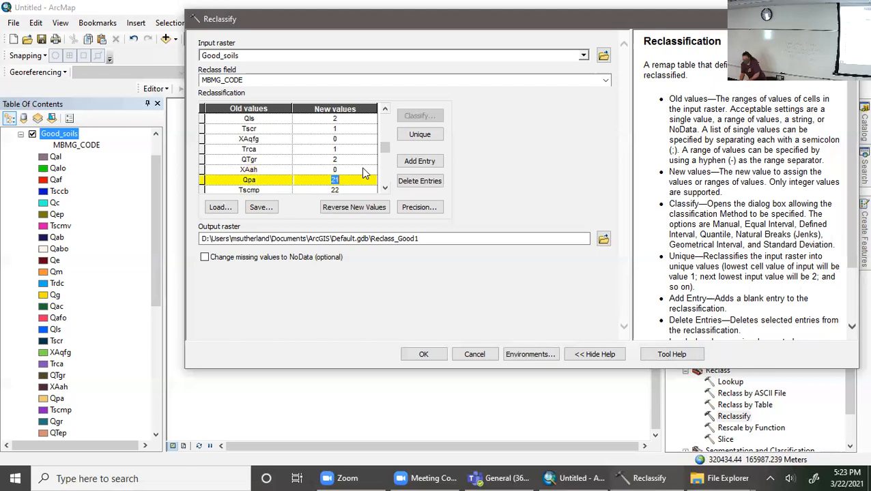
- Assign new value 2 to Qpa, Qgr and QTep, and new value 1 to Tscmp
text(2)
key(Down)
text(1)
key(Down)
text(2)
key(Down)
text(2)
key(Down)
- Assign new value 1 to Trrh, Trnh and TKda, 2 to Qlso and Qp, and 0 to XAq
text(1)
key(Down)
text(1)
key(Down)
text(1)
key(Down)
text(2)
key(Down)
text(2)
key(Down)
text(1)
key(BackSpace)
text(0)
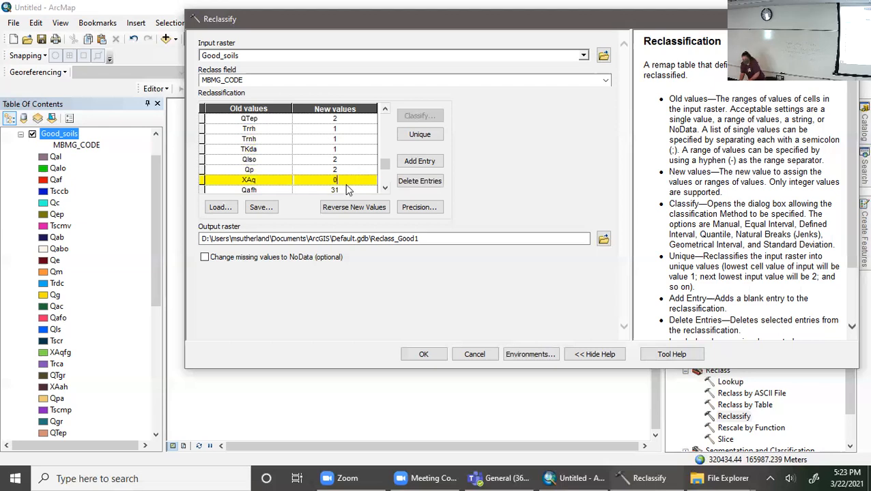
- Assign new value 2 to Qafh, Qdf and Qgt, and new value 1 to Tba and Tav
double_click(346, 187)
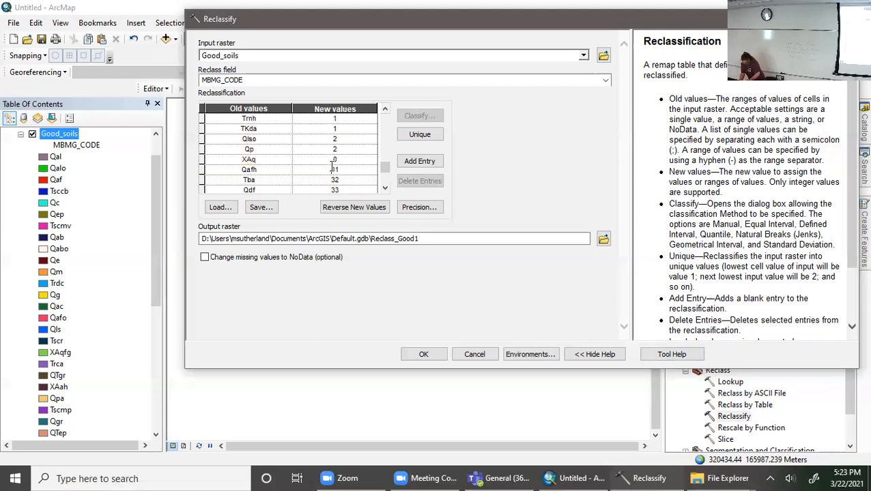
text(2)
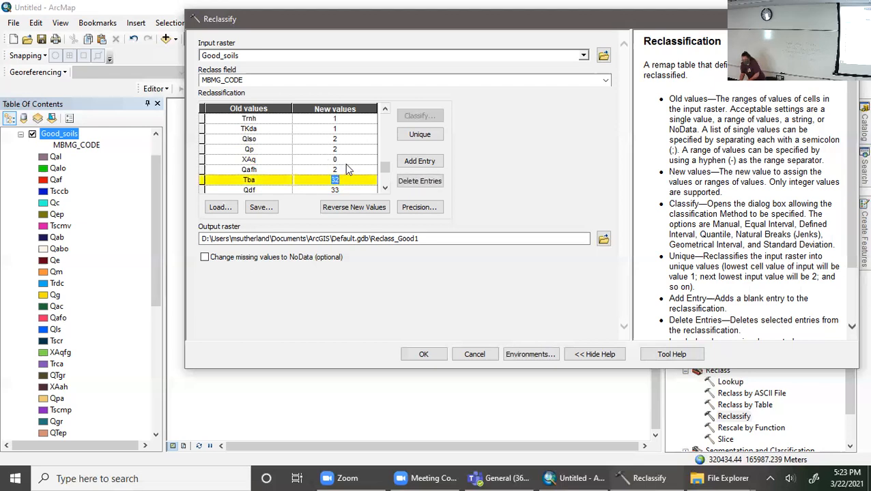
key(Return)
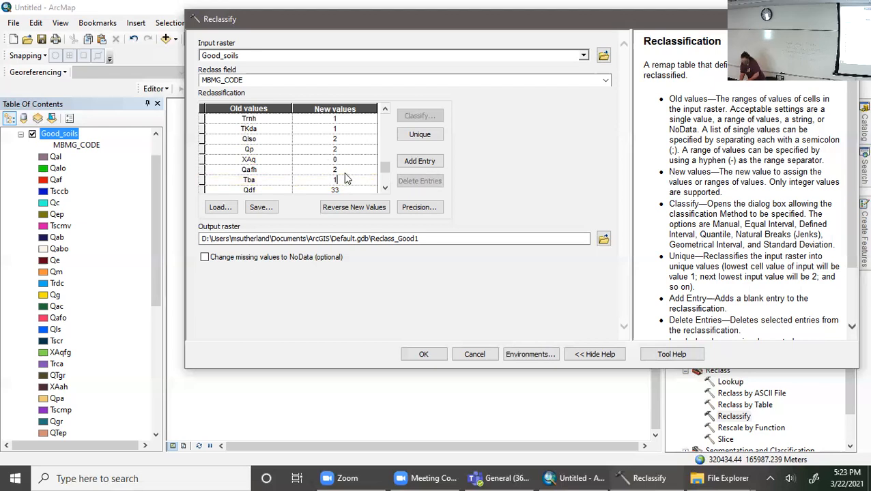
double_click(344, 190)
double_click(346, 189)
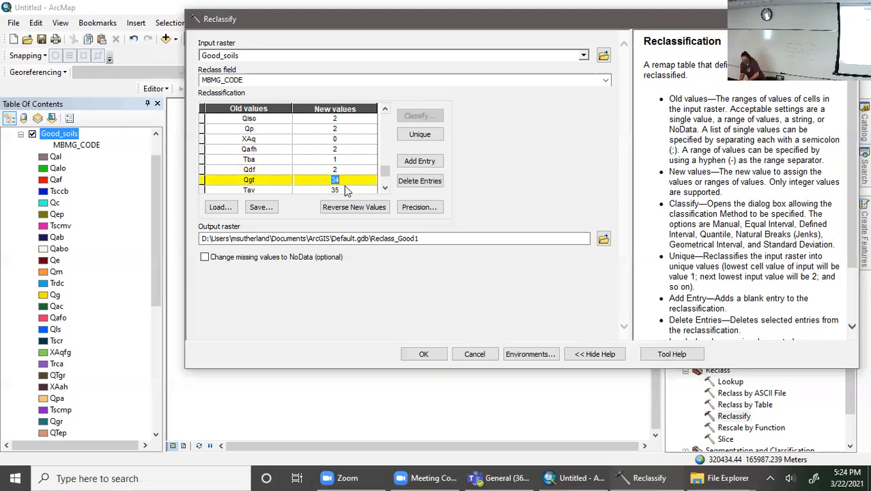
click(349, 186)
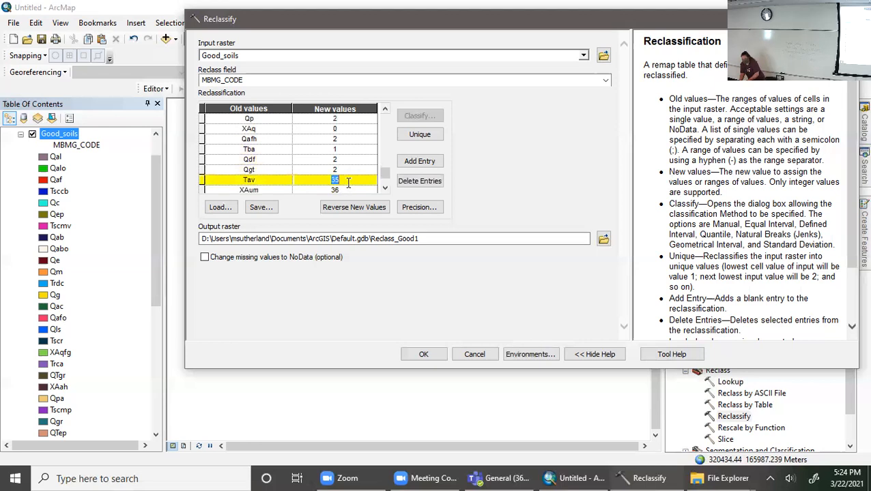
text(1)
click(348, 185)
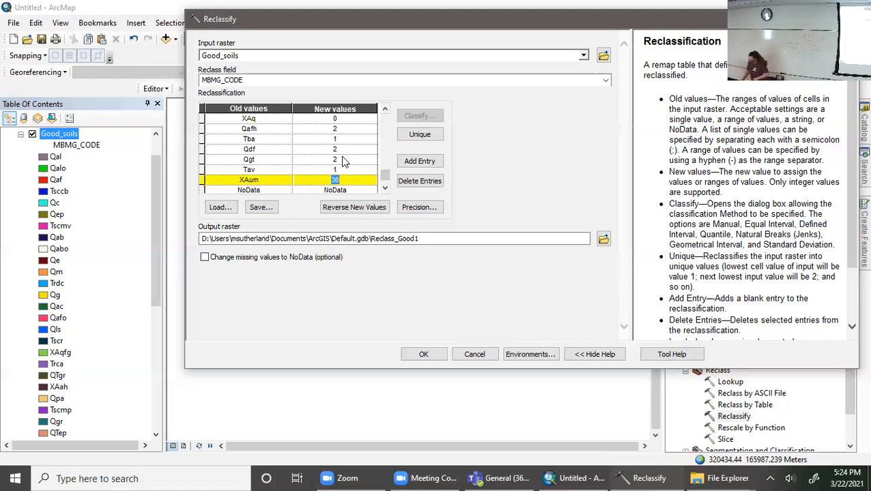
- Assign new value 0 to XAum and to the NoData entry
text(0)
key(Return)
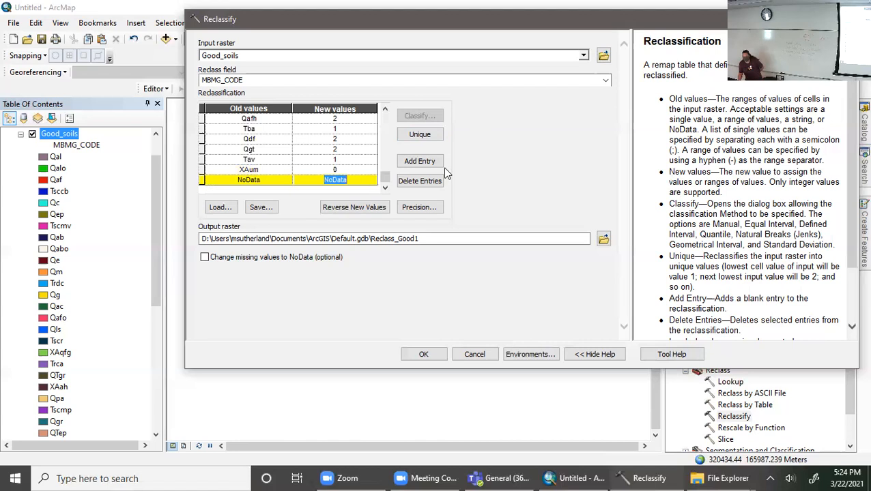
text(0)
- Run the reclassification to an output raster named Soil in Default.gdb, with missing values changed to NoData
click(511, 252)
drag(432, 239, 375, 240)
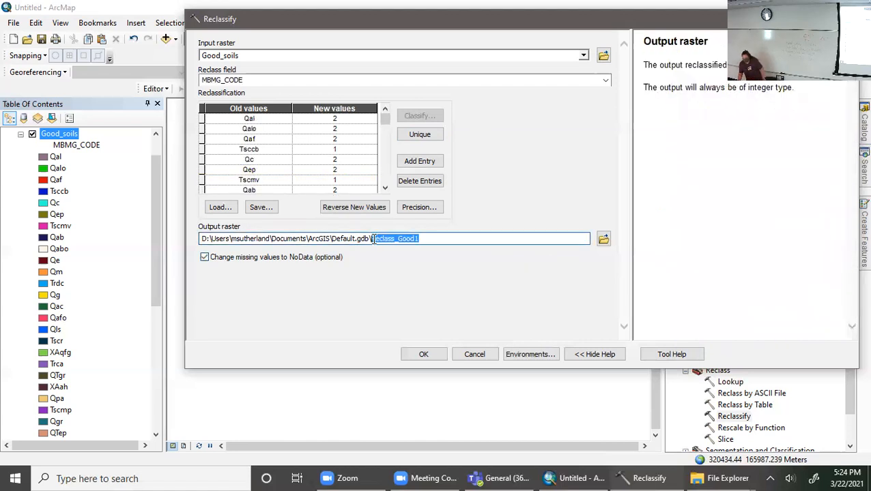
text(Soi)
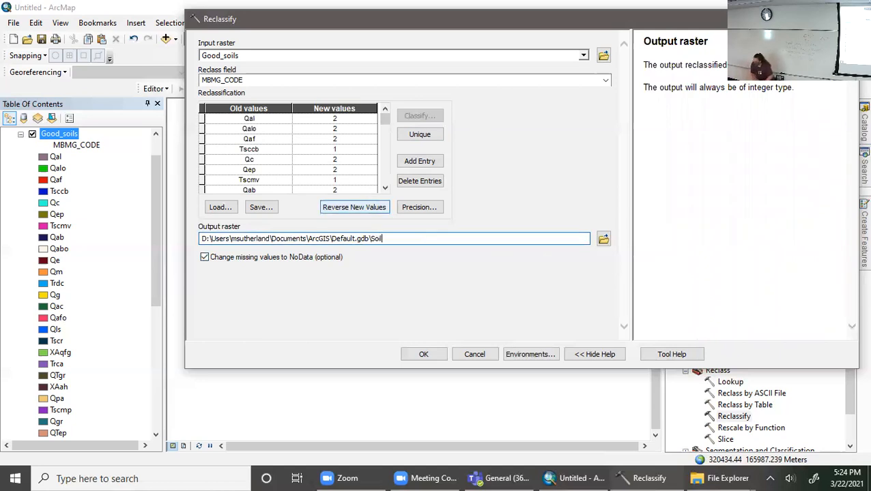
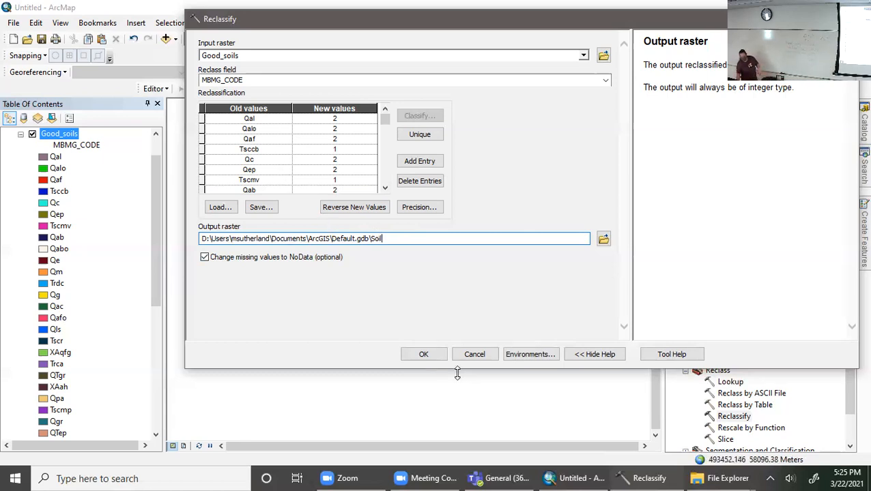
click(424, 354)
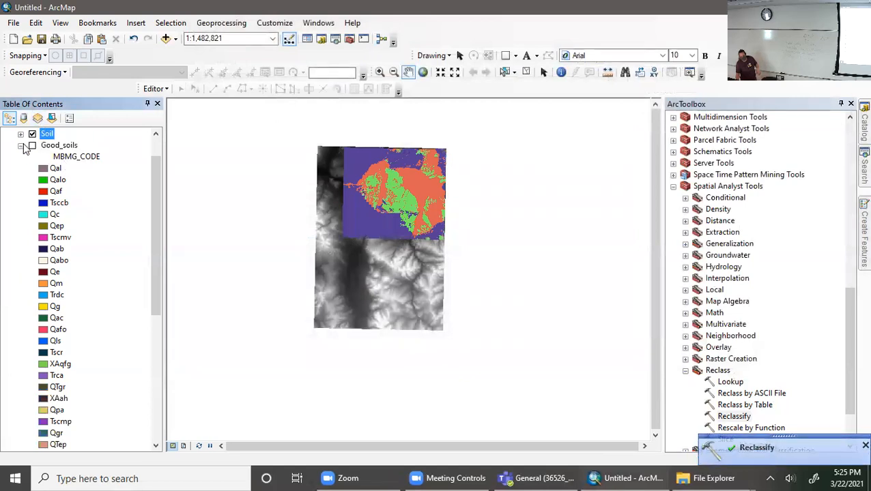
- Expand the Soil layer's legend in place of the Good_soils one and open the Soil attribute table
click(21, 146)
click(21, 169)
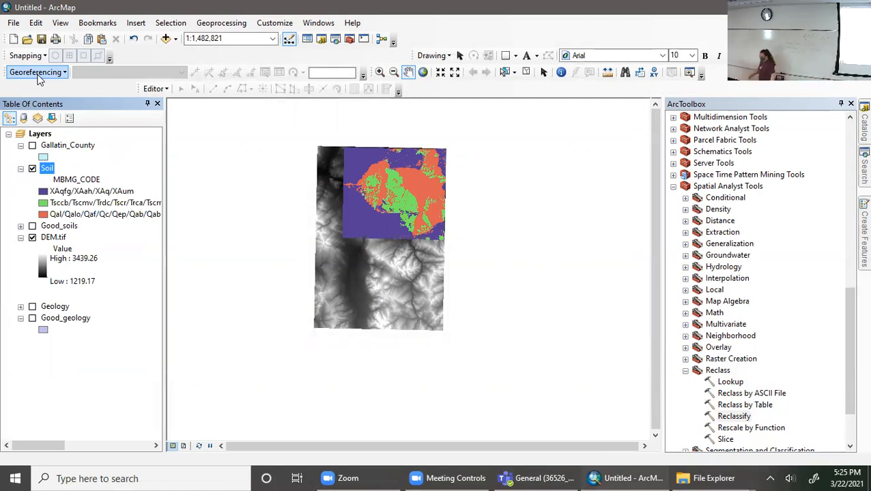
right_click(48, 168)
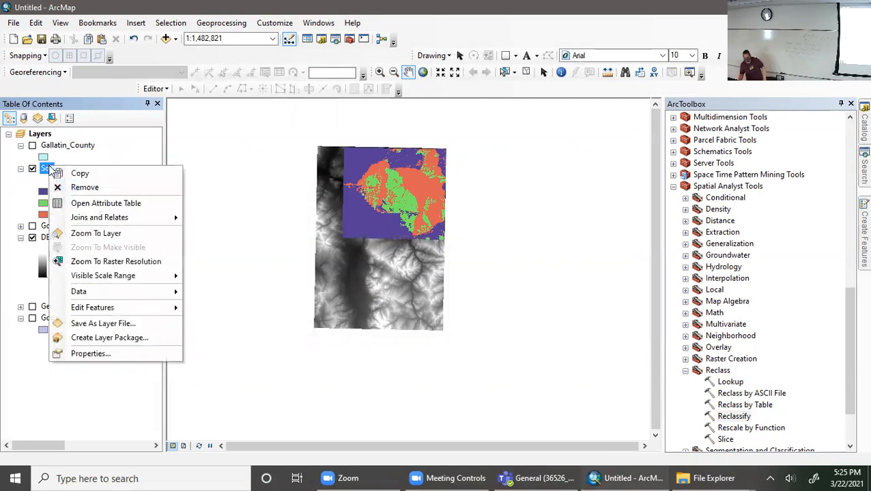
click(84, 203)
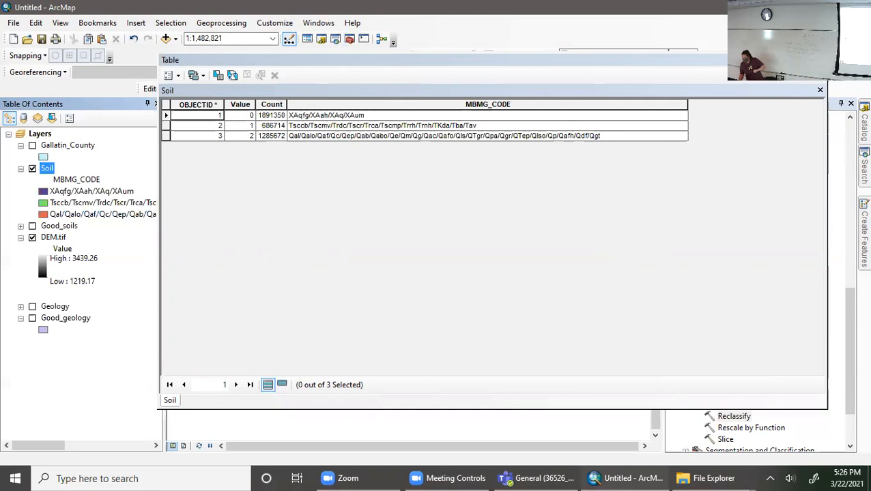
- Close the Soil attribute table and set the Soil layer's XAqfg/XAah/XAq/XAum class to a null colour
click(819, 60)
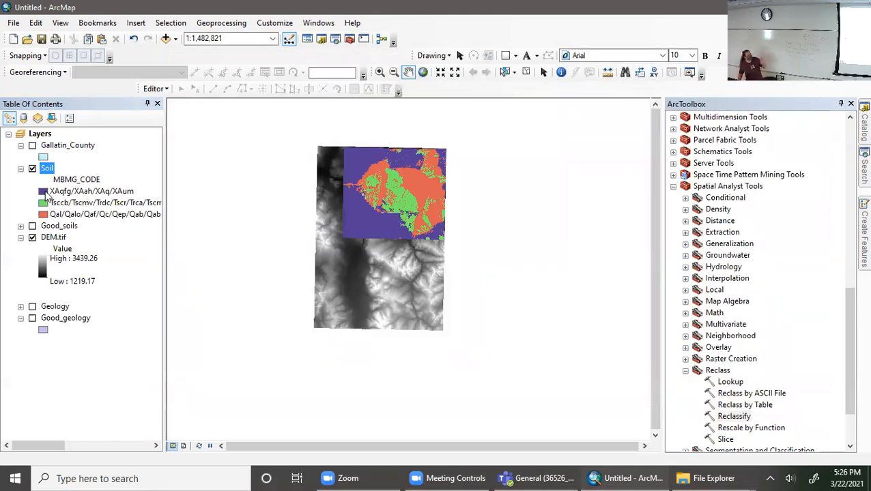
double_click(45, 194)
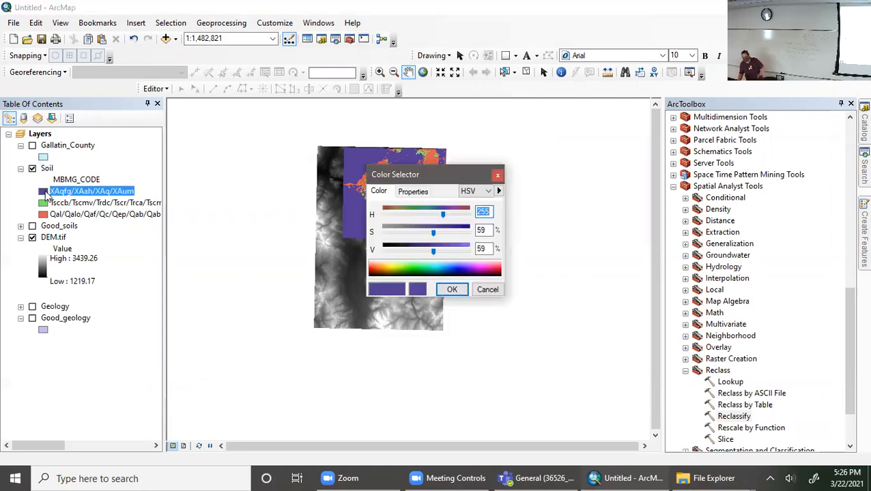
click(407, 192)
click(396, 263)
click(451, 289)
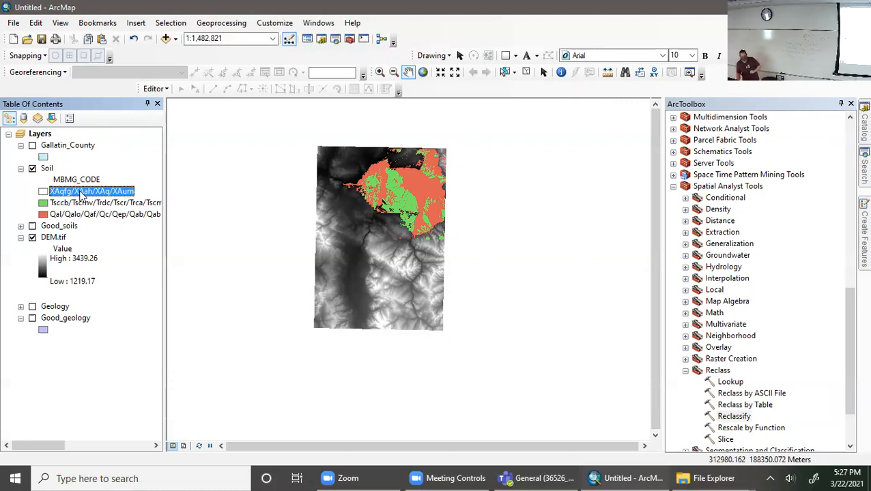
click(99, 204)
click(99, 215)
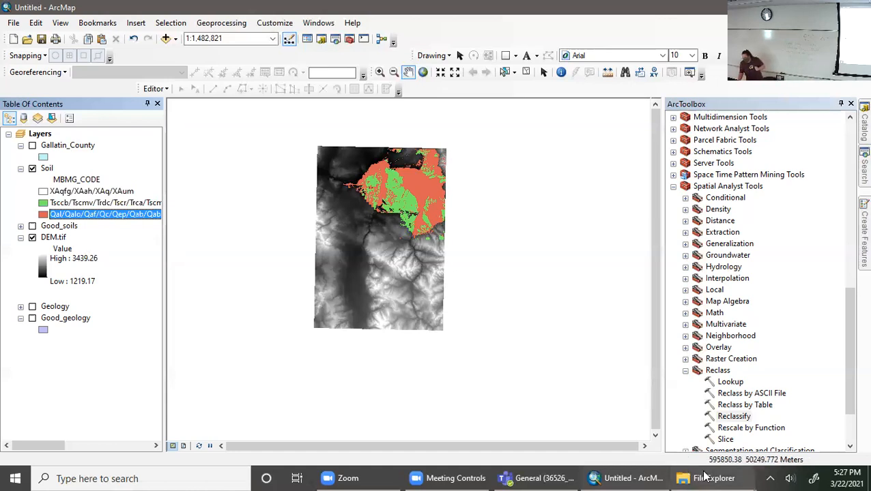
- Start a Reclassify with DEM.tif as the input raster and Value as the reclass field
double_click(744, 416)
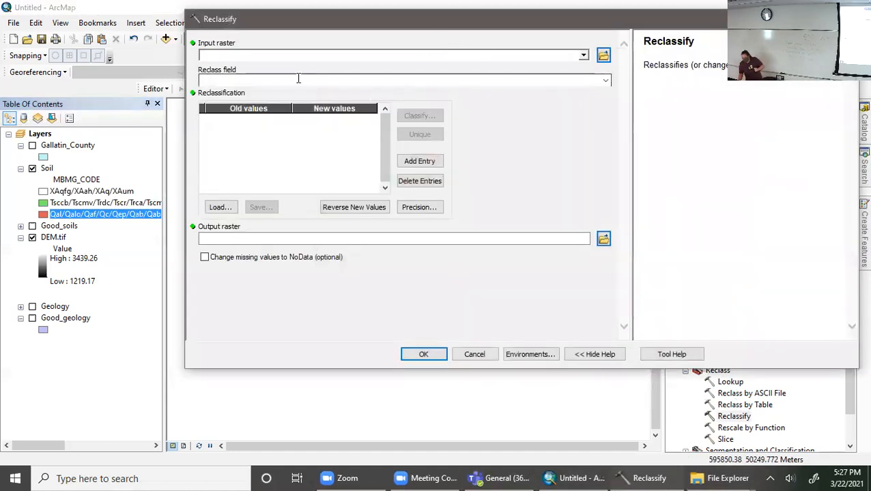
click(584, 55)
click(247, 89)
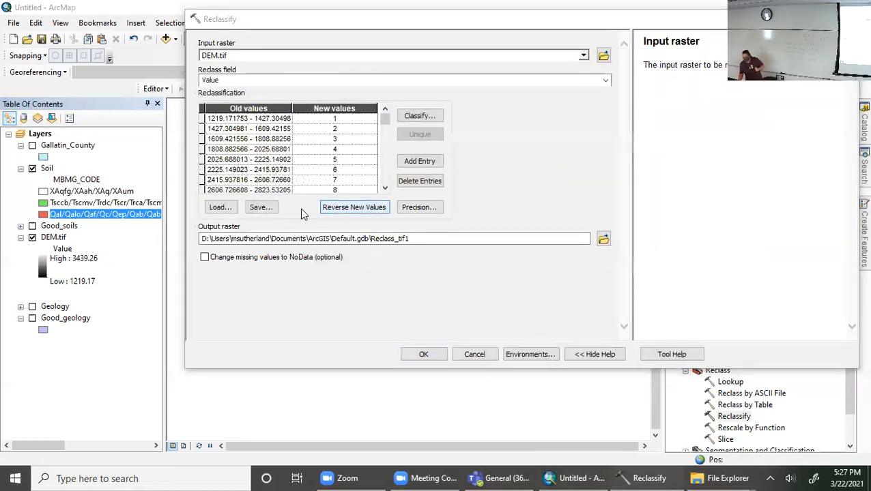
click(560, 75)
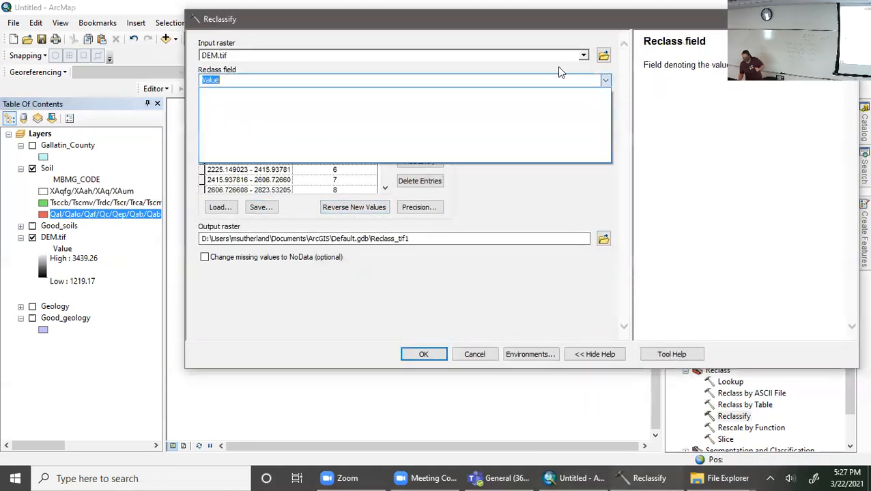
click(343, 84)
click(478, 293)
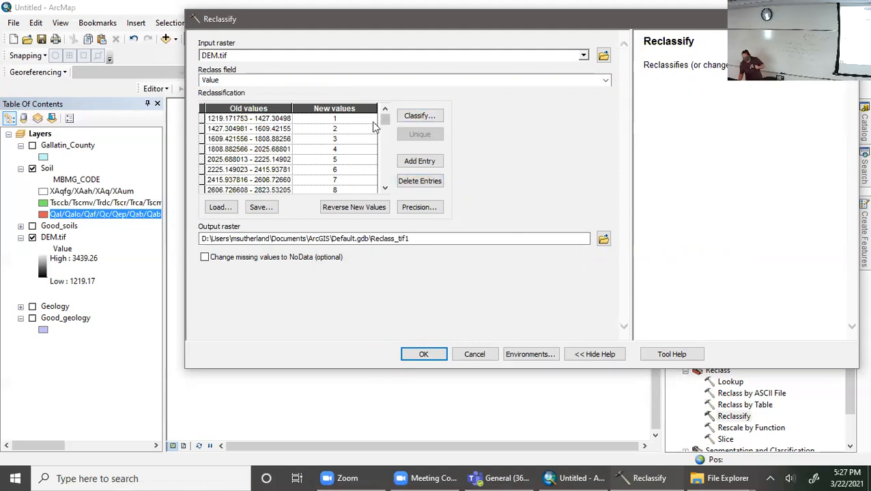
- Classify the DEM values into 2 classes with the first break value at 1500
drag(384, 120, 382, 195)
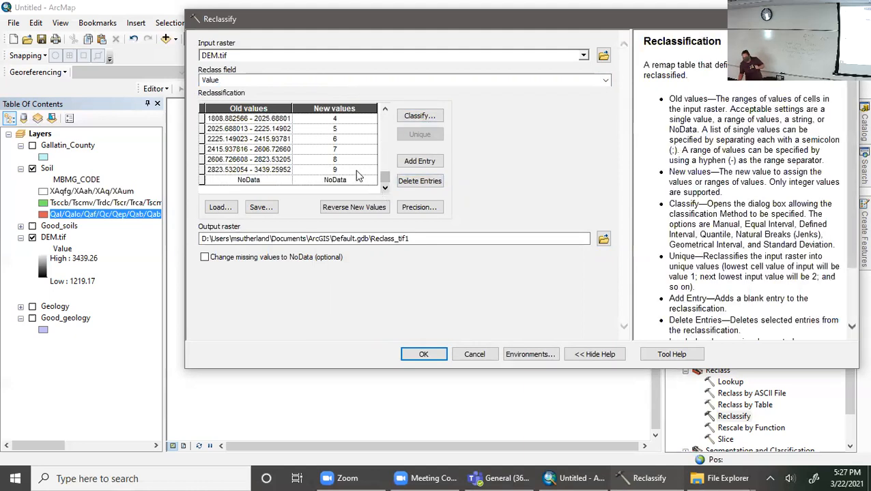
click(436, 115)
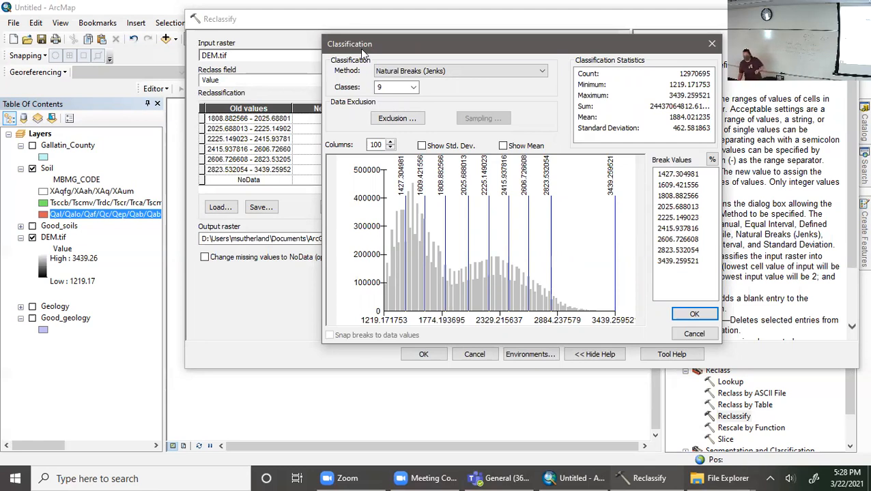
click(412, 88)
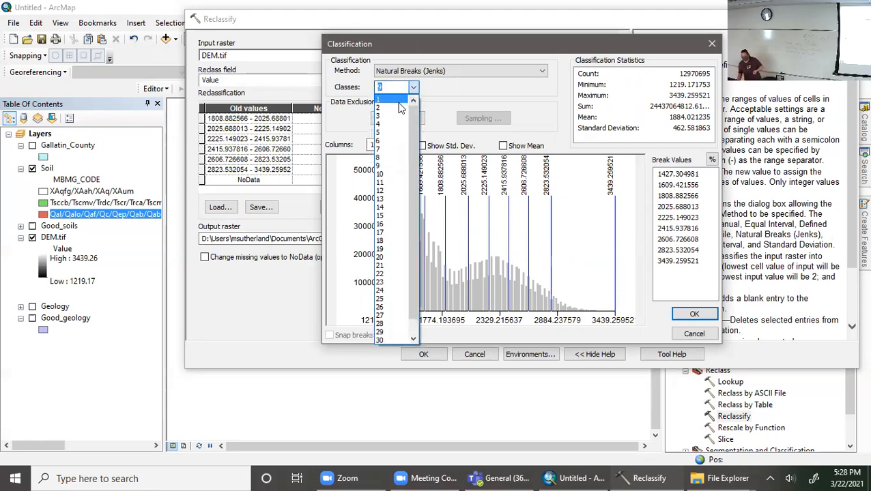
click(398, 106)
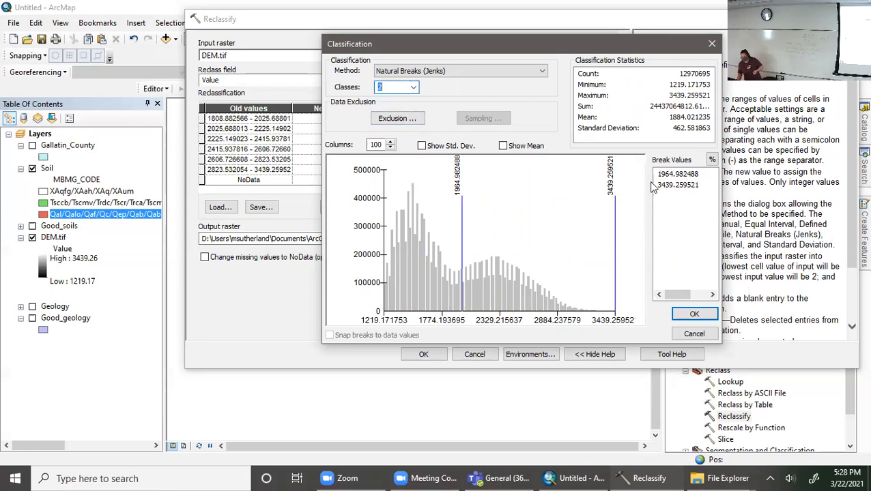
click(680, 175)
text(1500)
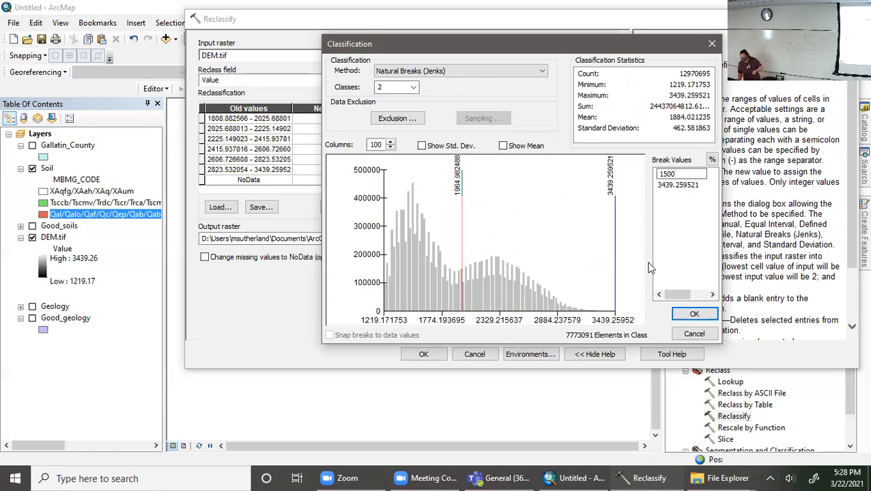
key(Return)
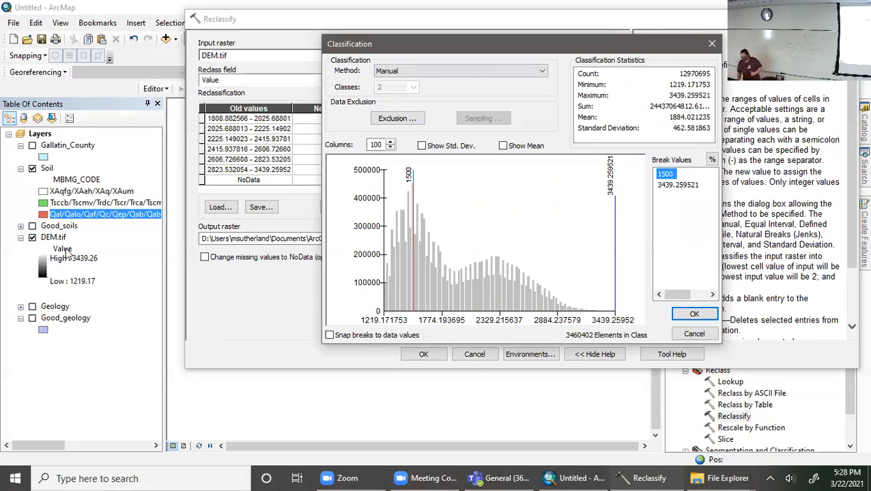
click(691, 315)
- Assign new value 0 to the range above 1500 and run the reclassification to an output raster named Elevation in Default.gdb
drag(433, 236, 376, 236)
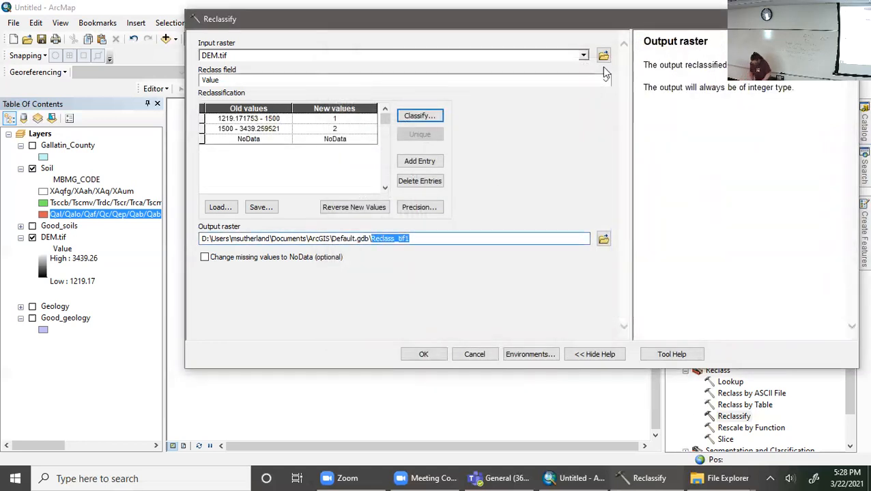
text(Elev)
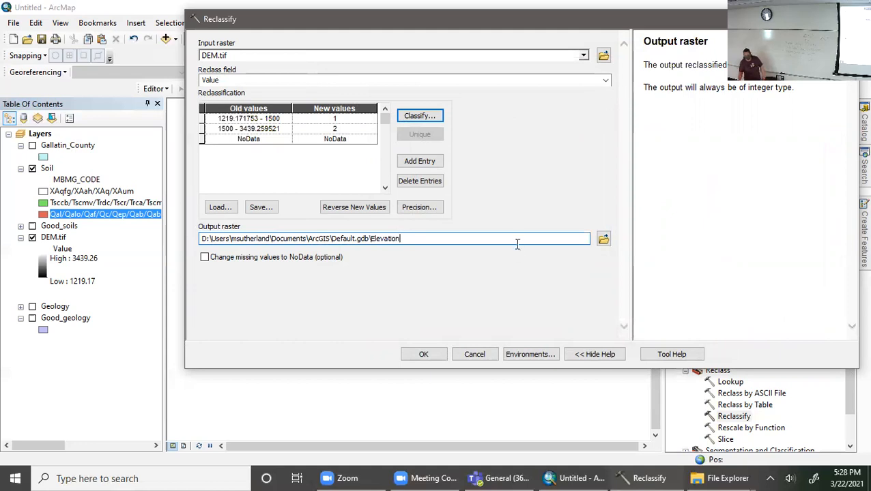
click(367, 119)
click(326, 131)
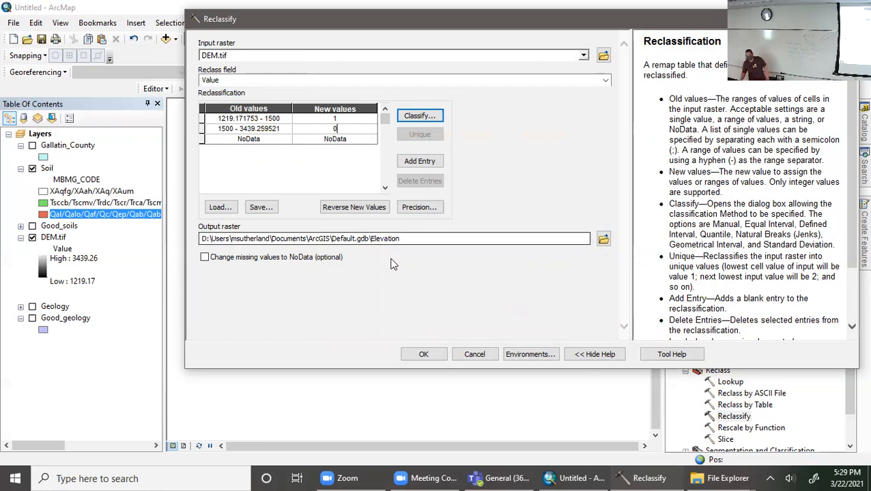
click(423, 354)
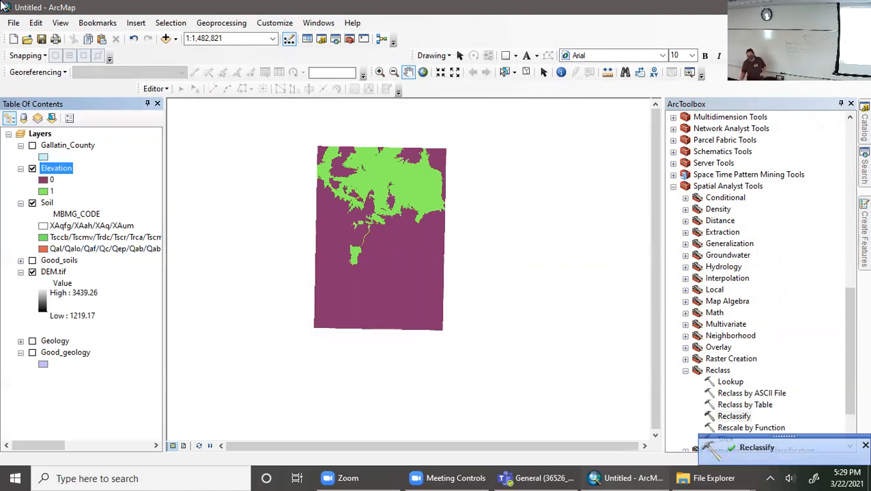
- Set the Elevation layer's 0 class to a null colour and recolour its 1 class blue with HSV 237, 61, 97
click(45, 180)
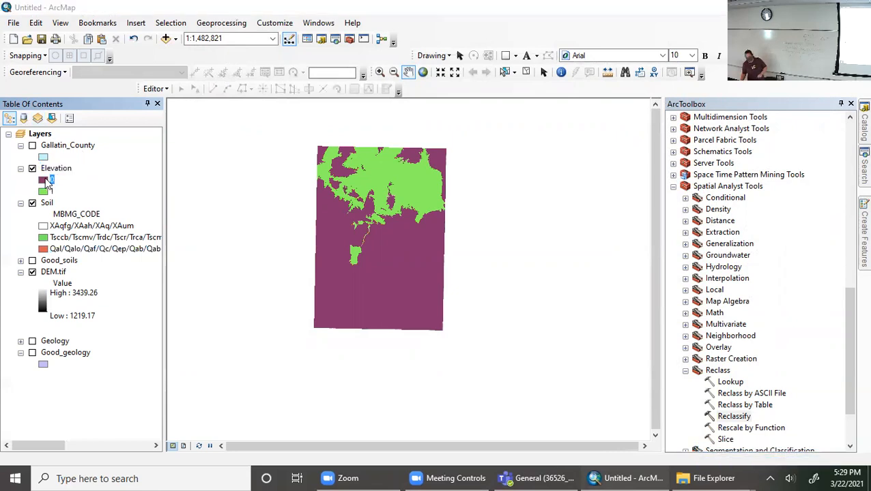
click(415, 194)
click(395, 263)
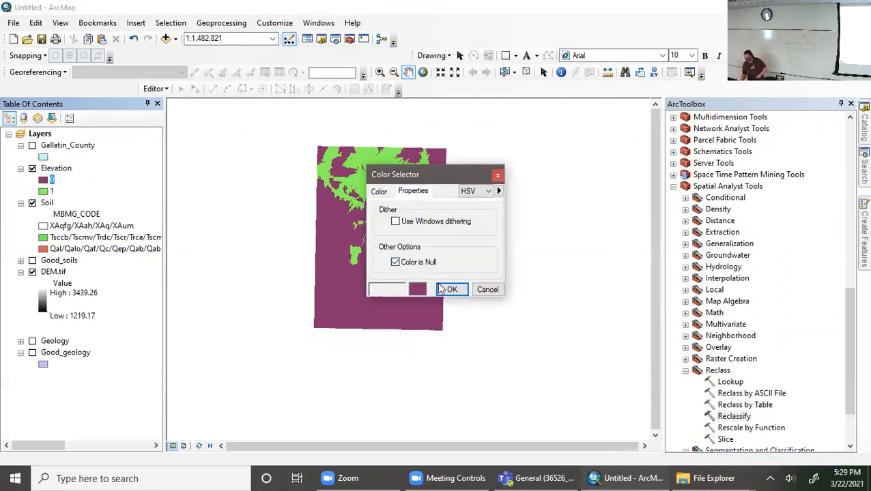
click(452, 290)
click(45, 192)
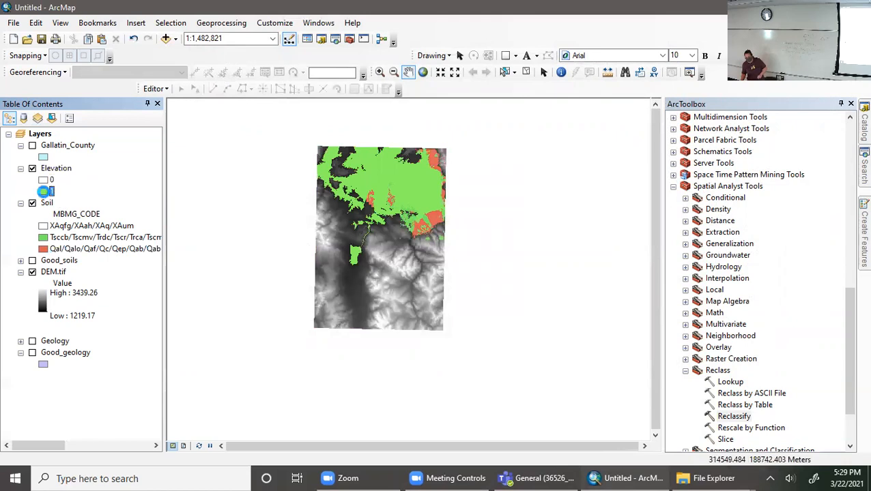
click(440, 215)
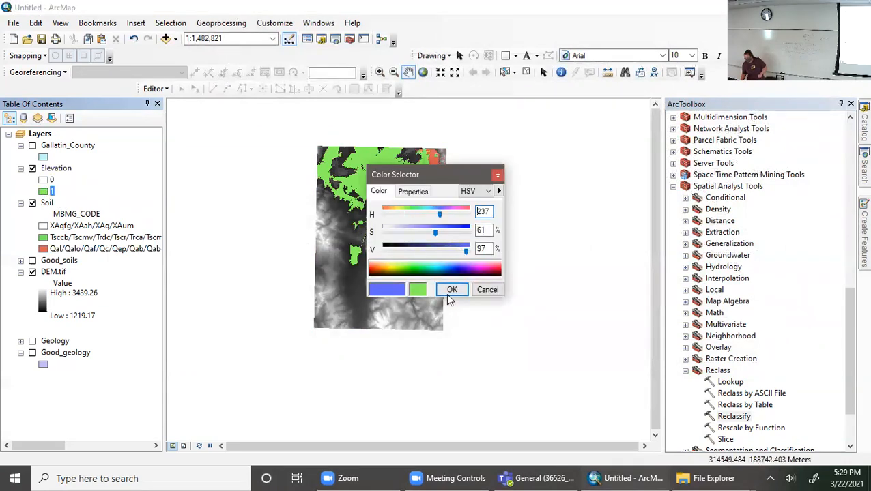
click(451, 290)
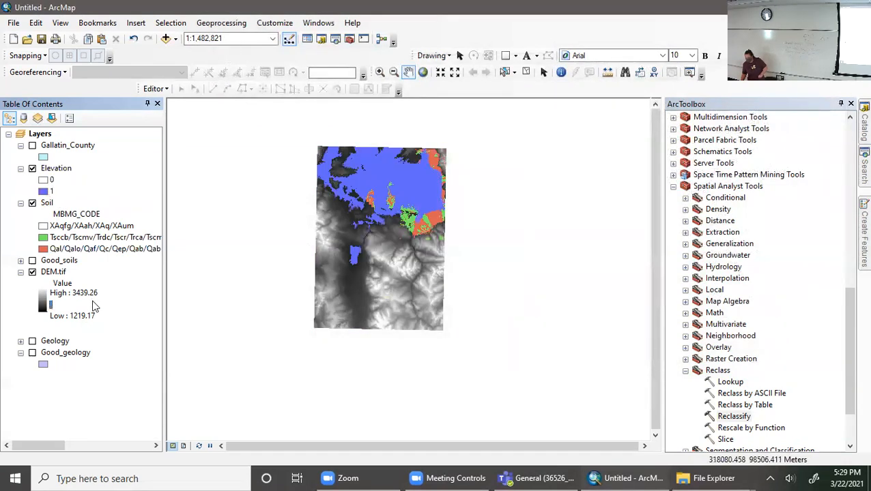
- Hide DEM.tif with its legend collapsed, and toggle the Elevation layer's visibility to compare it with Soil
click(32, 272)
click(56, 273)
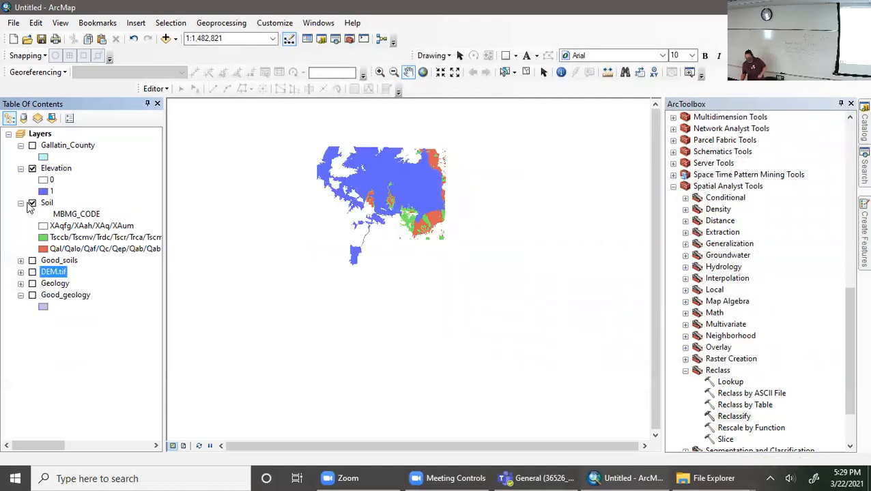
click(32, 168)
click(32, 169)
click(33, 169)
click(33, 170)
click(33, 169)
click(33, 170)
click(32, 169)
click(33, 170)
click(33, 169)
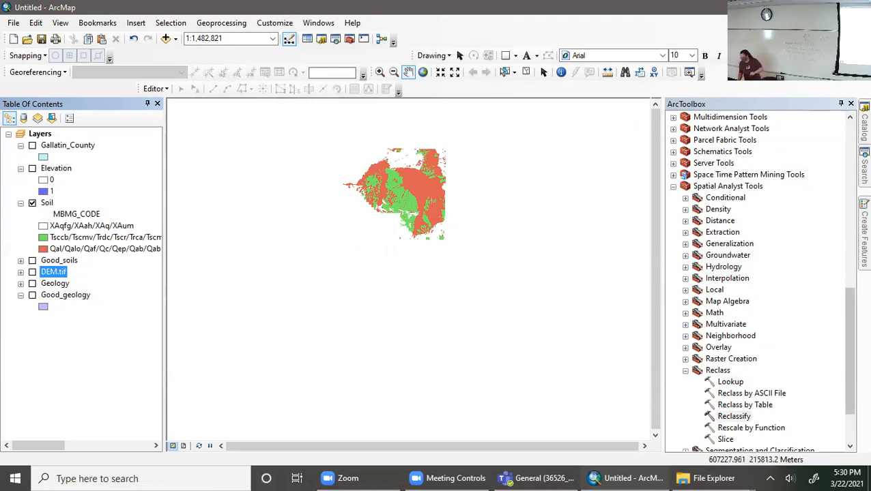
- Add Highways.shp from the Downloads GIS data folder, and show the Elevation layer directly beneath Highways
click(864, 127)
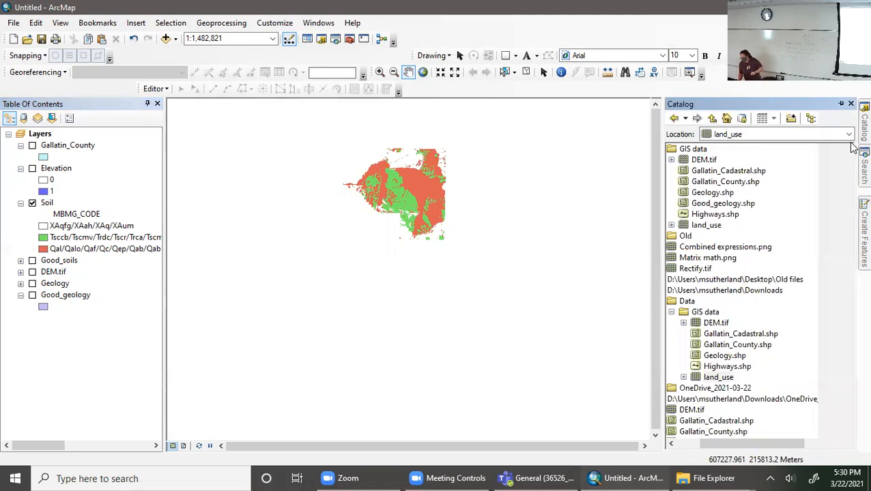
drag(739, 448, 703, 442)
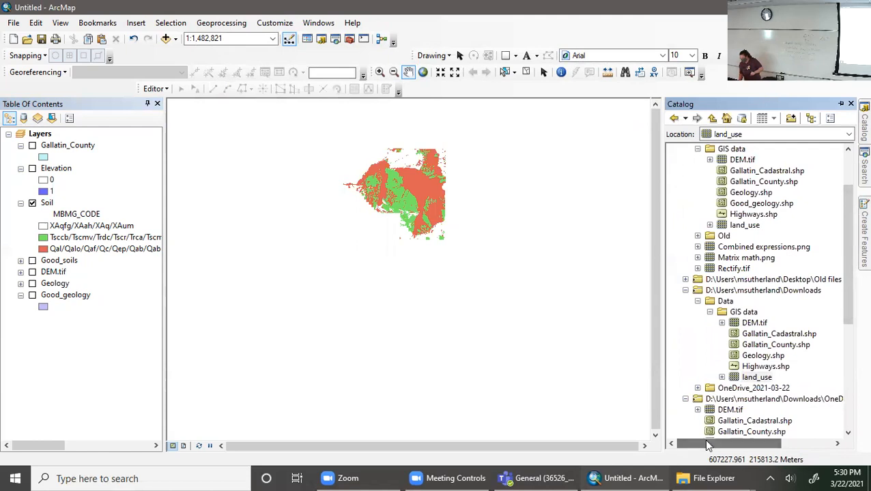
scroll(727, 355, up, 2)
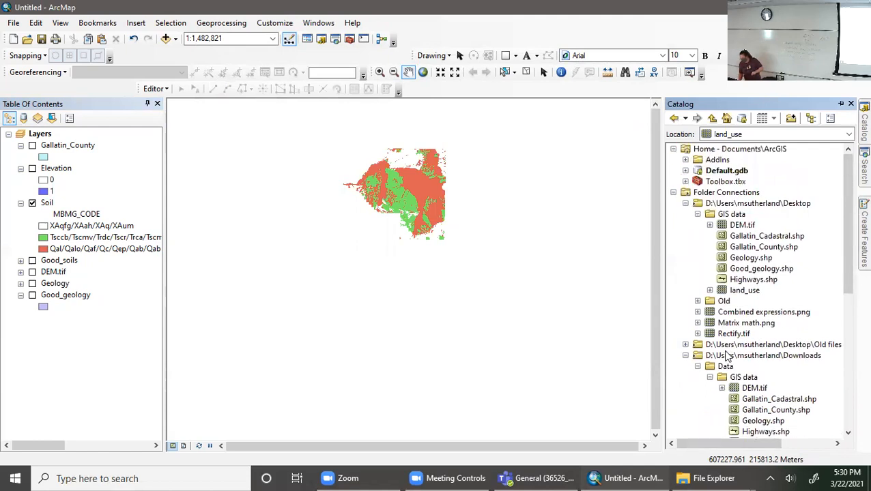
scroll(730, 369, down, 1)
click(765, 401)
mouse_move(10, 89)
mouse_down()
mouse_move(68, 166)
mouse_move(72, 196)
mouse_up()
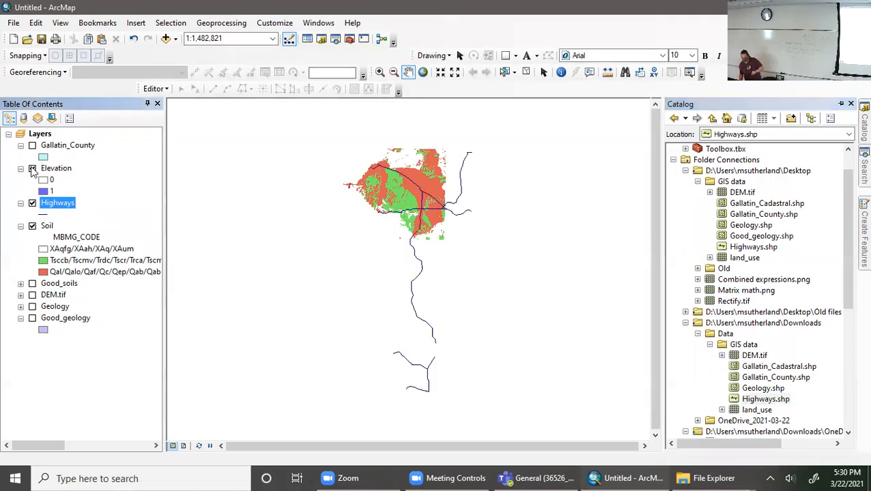
click(32, 168)
drag(56, 171, 58, 217)
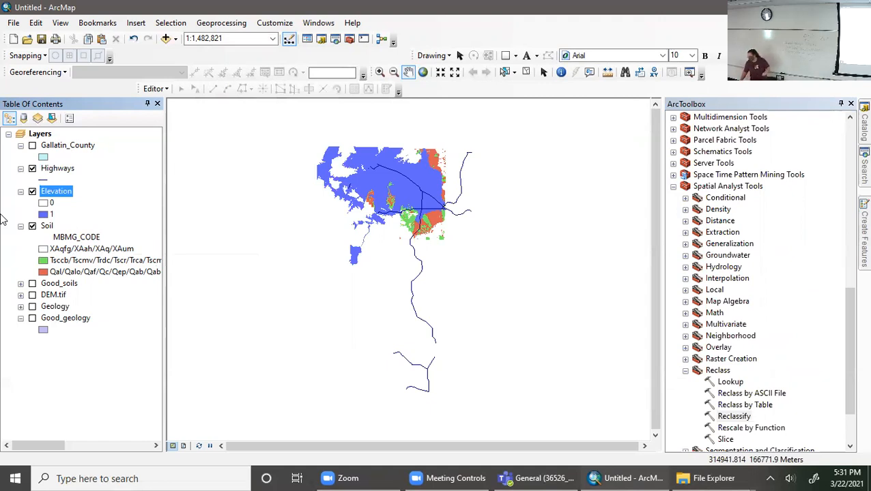
- Set up a Euclidean Distance calculation with Highways as the source and an output raster named Distance in Default.gdb
scroll(741, 369, down, 2)
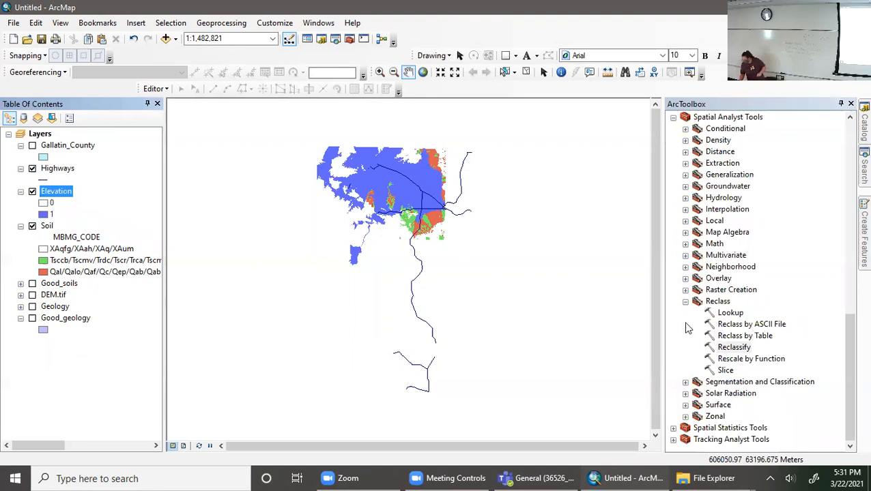
scroll(689, 427, up, 3)
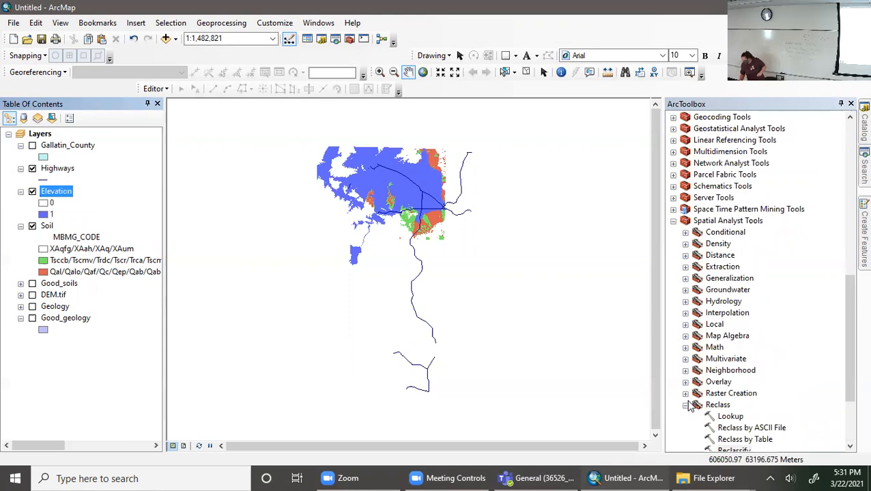
scroll(690, 406, down, 3)
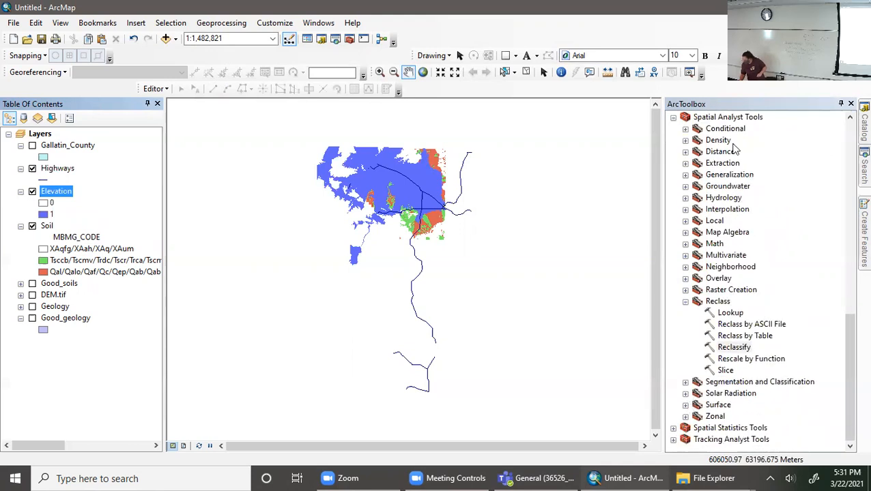
click(685, 151)
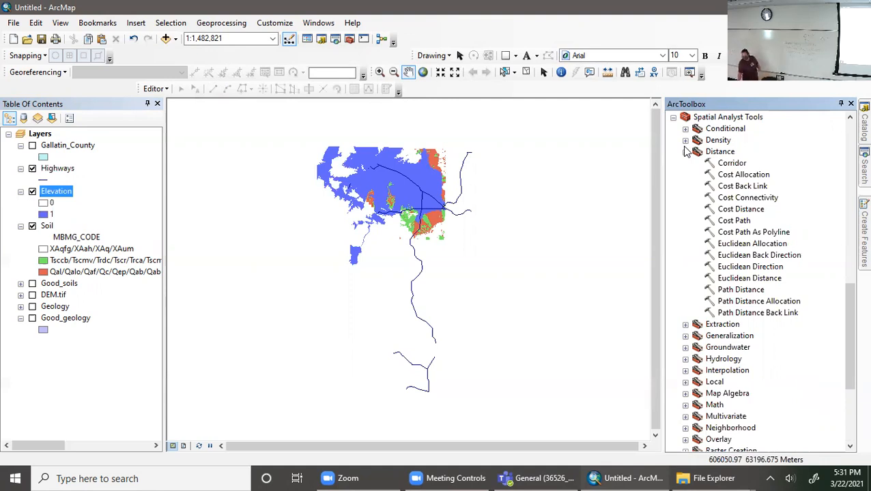
double_click(749, 278)
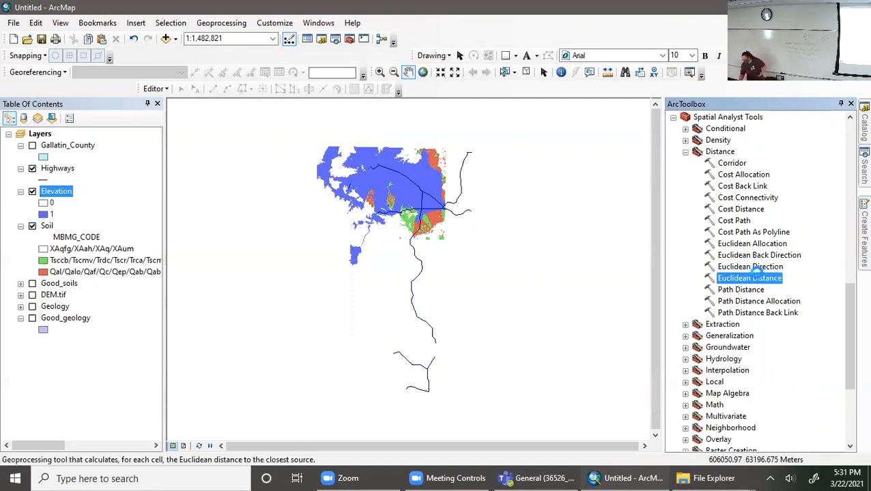
click(582, 55)
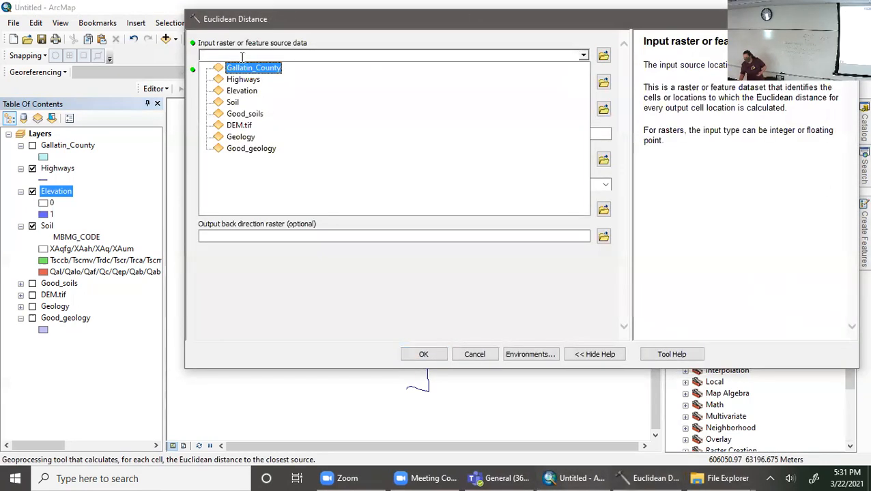
click(243, 79)
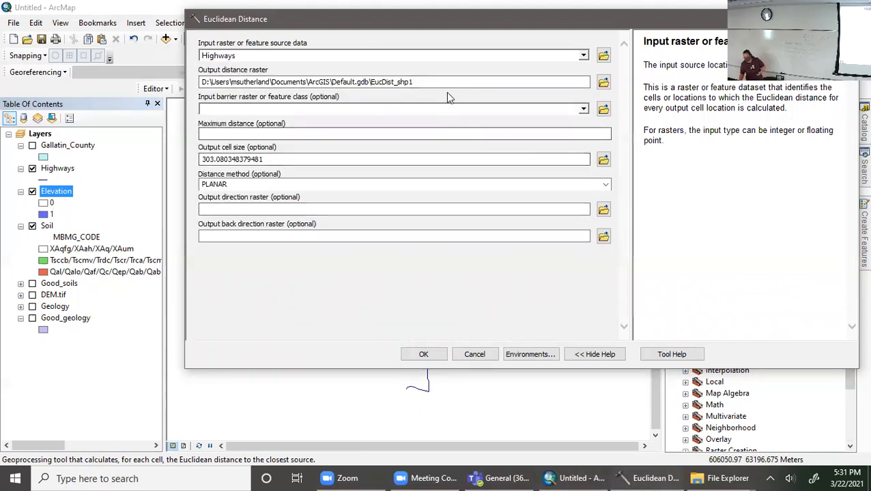
click(431, 82)
drag(431, 81, 392, 82)
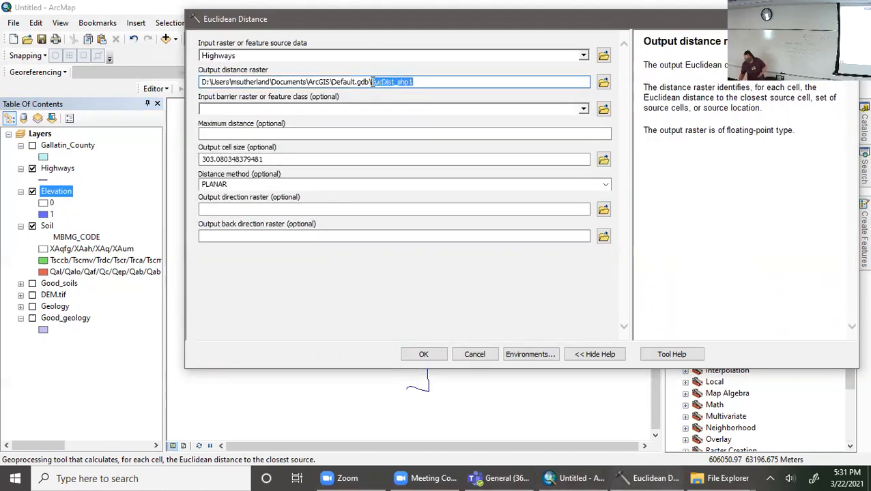
text(Di)
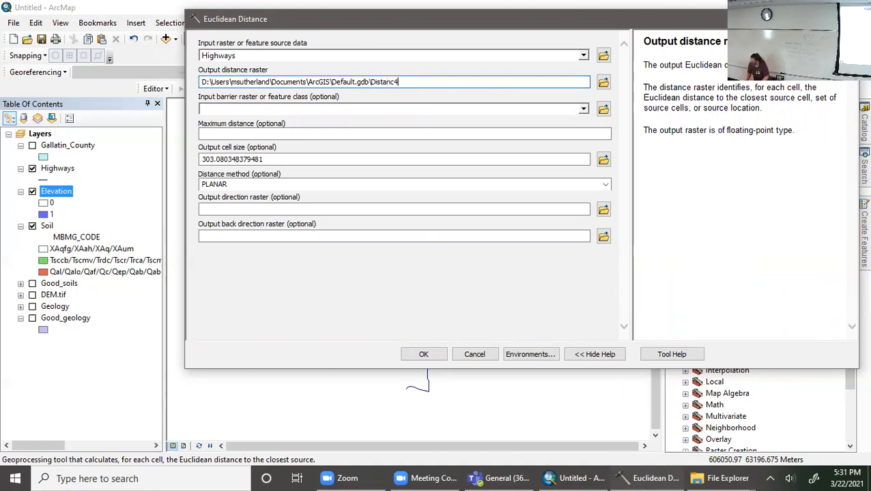
click(342, 112)
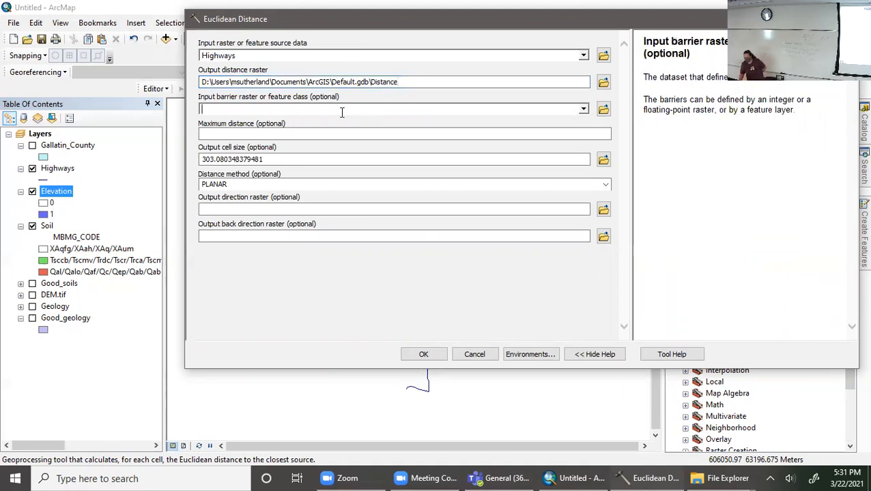
- Set the output cell size to 30, name the output direction raster direction, and run the Euclidean Distance tool
click(241, 133)
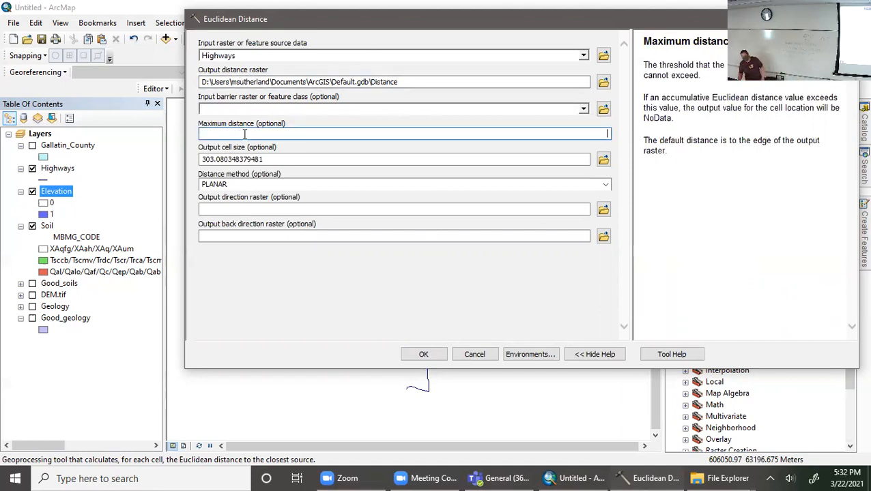
click(290, 151)
drag(270, 160, 139, 154)
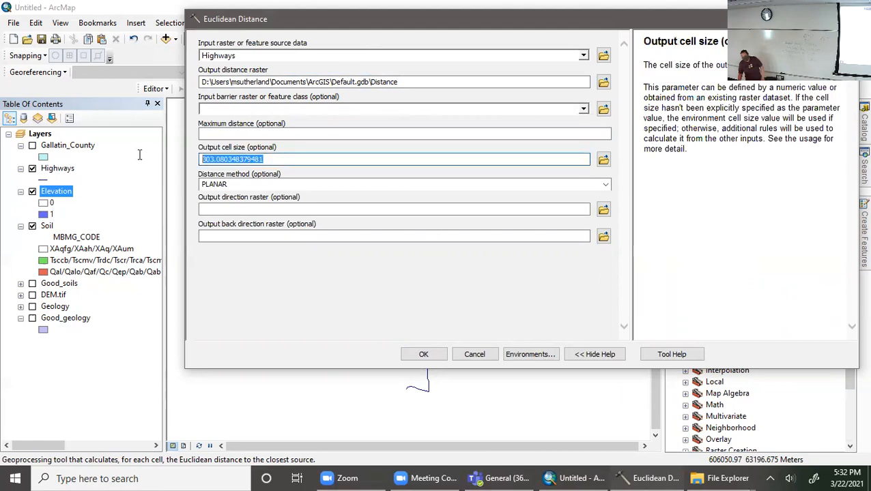
text(30)
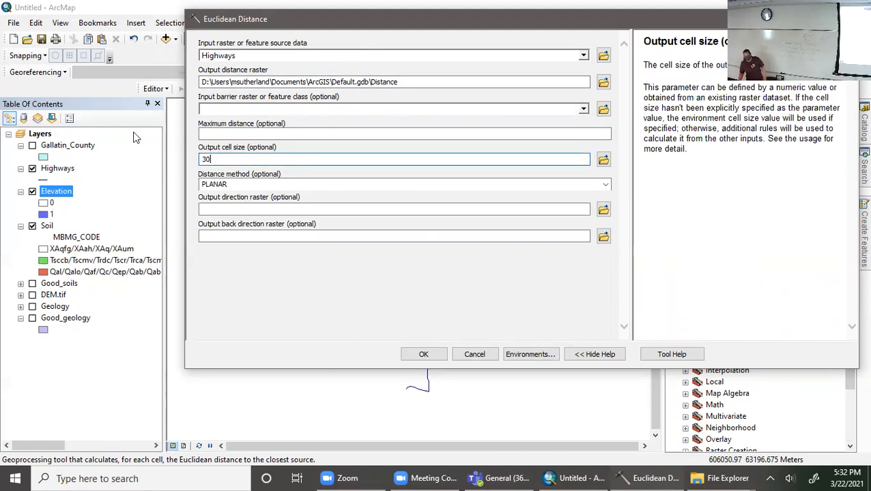
click(280, 209)
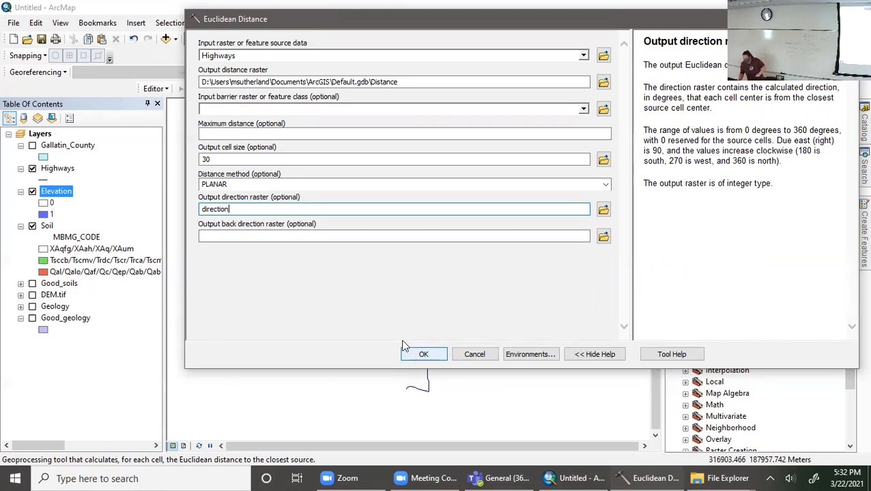
click(419, 355)
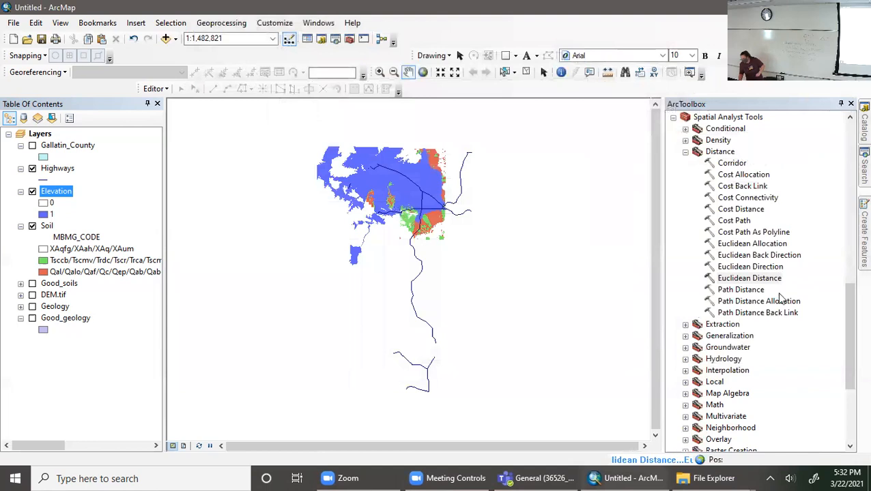
click(750, 266)
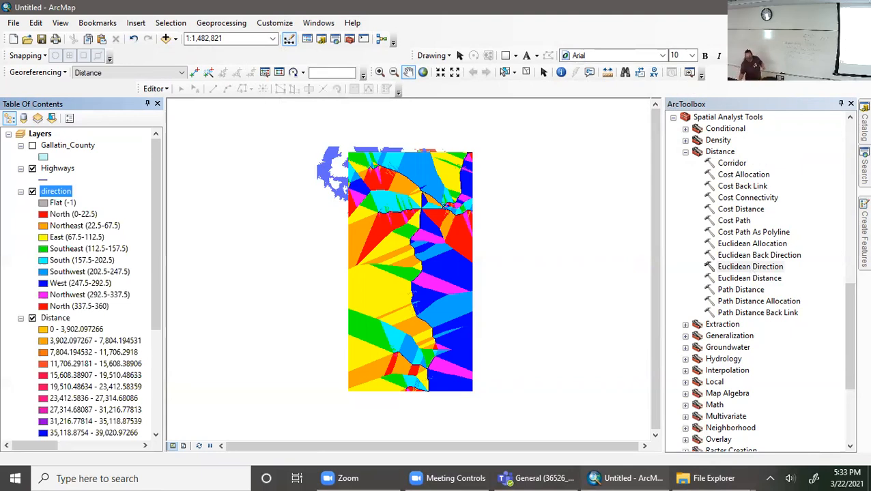
- Examine the class ranges and compass labels in the direction layer's symbology properties
right_click(68, 196)
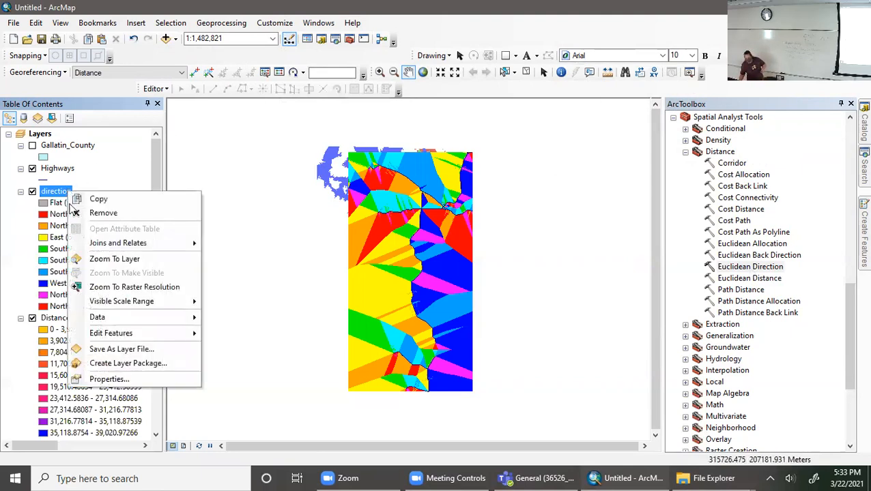
click(96, 378)
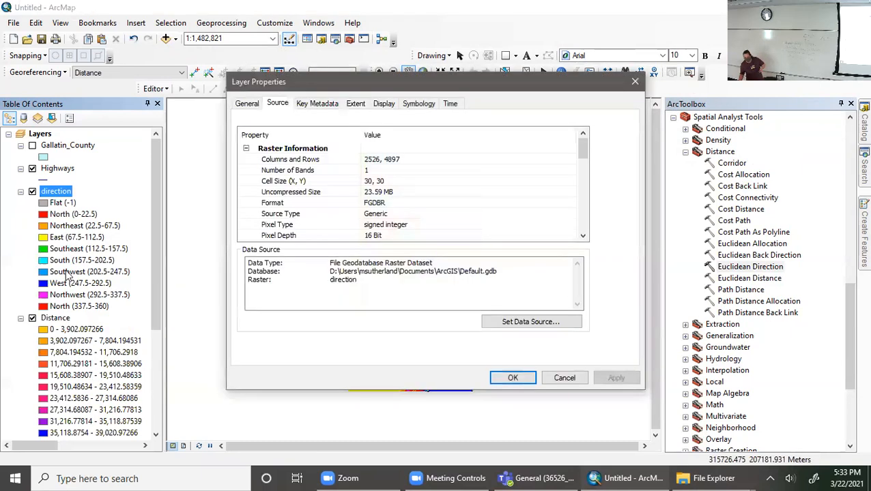
click(417, 104)
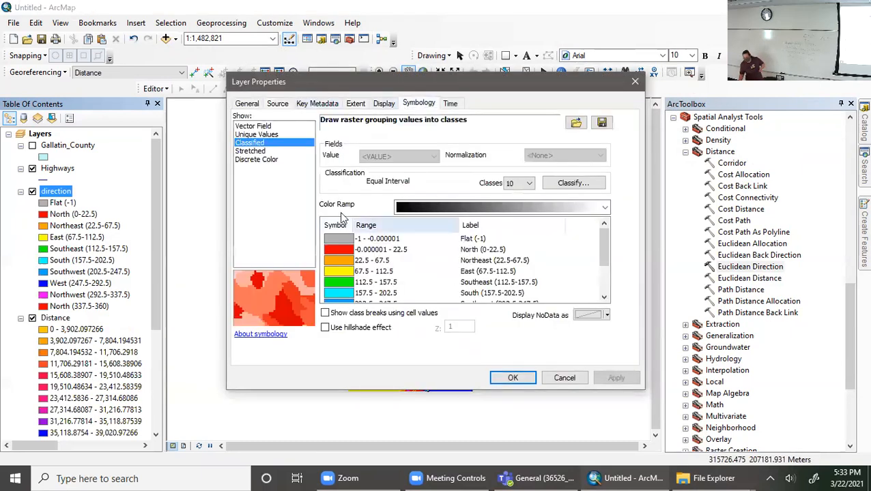
scroll(339, 279, down, 2)
scroll(411, 283, up, 3)
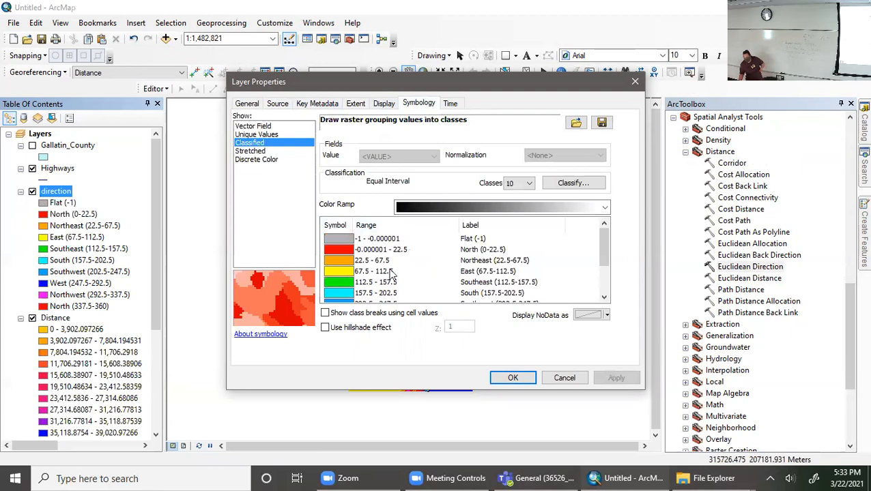
click(371, 239)
click(374, 250)
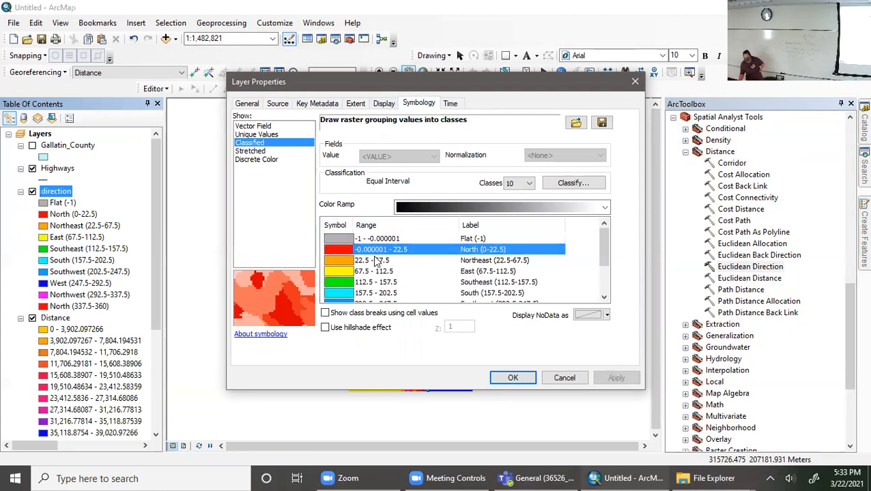
click(375, 261)
click(385, 271)
click(386, 251)
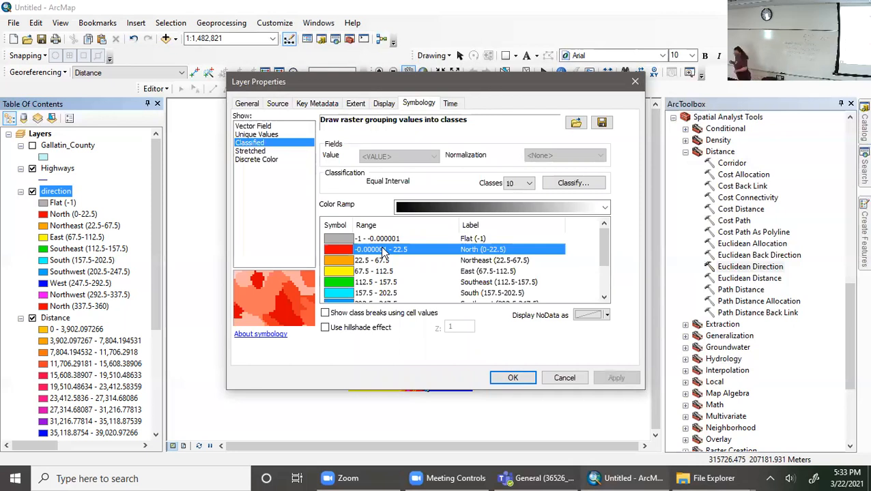
click(633, 81)
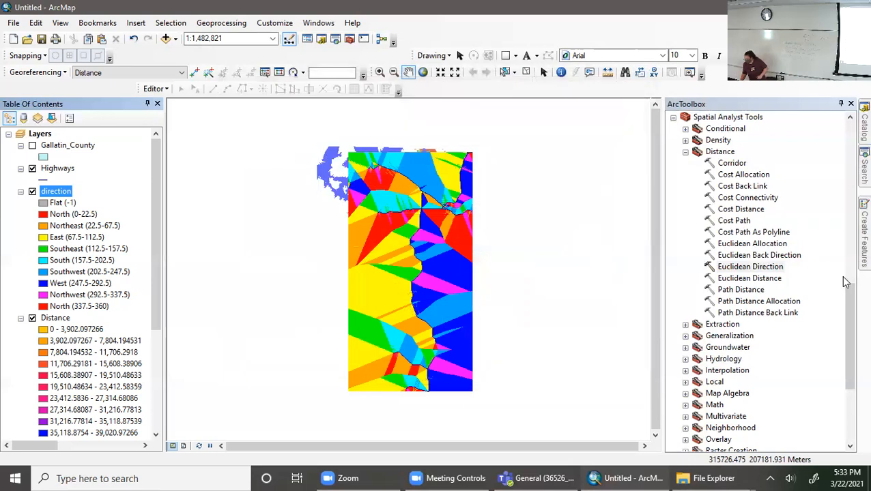
double_click(747, 278)
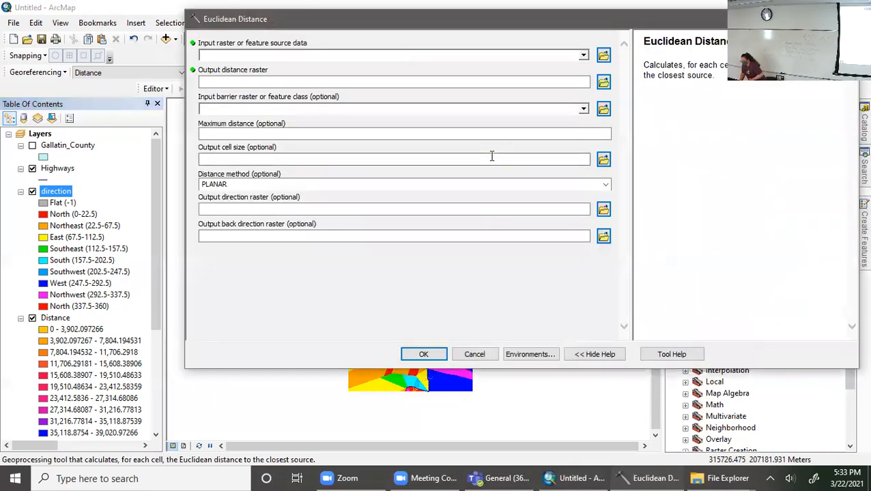
click(468, 52)
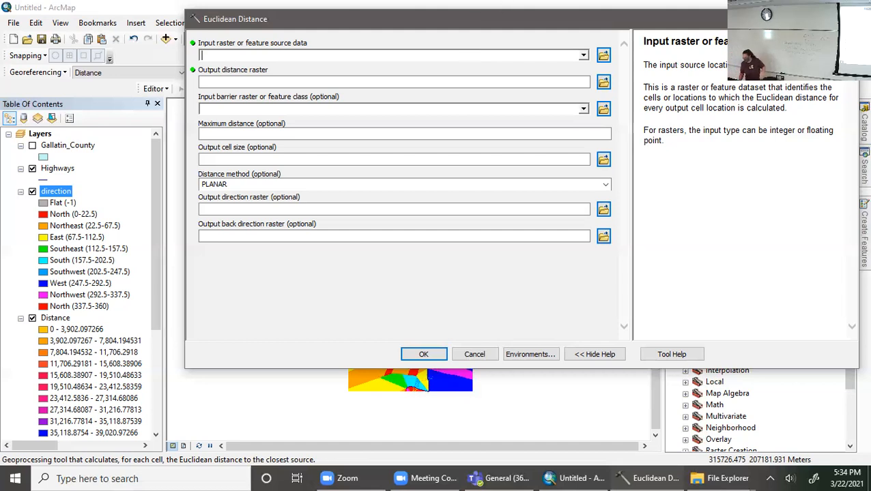
click(844, 19)
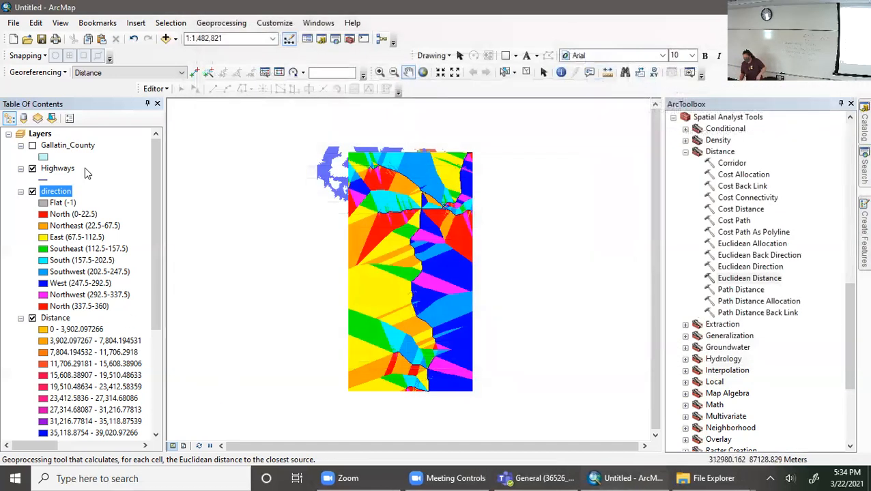
- Hide the direction layer and apply a 20-class classified symbology to the Distance layer
click(32, 193)
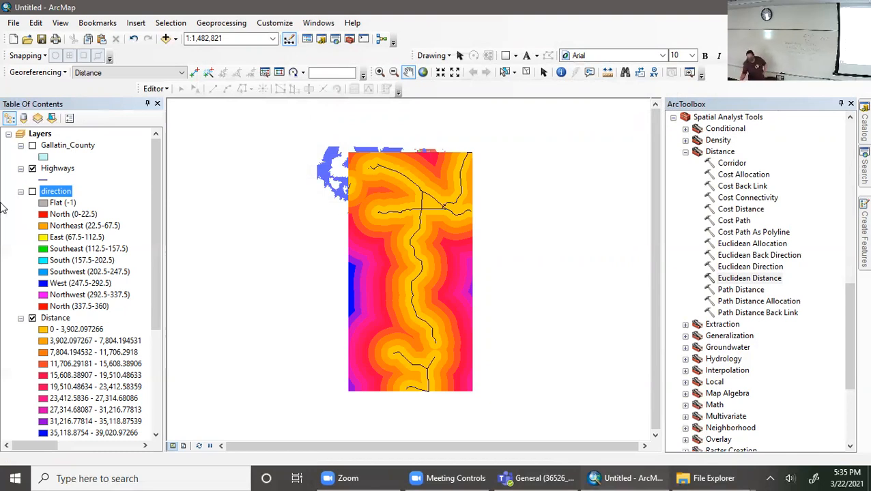
right_click(90, 318)
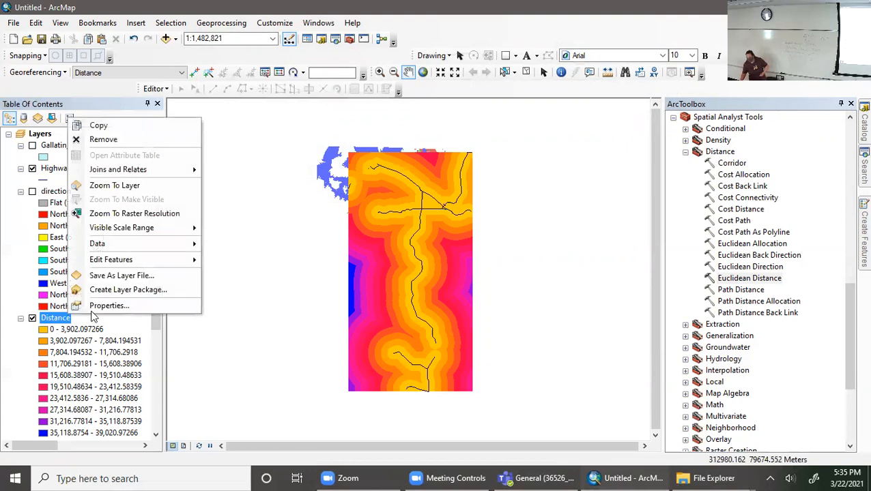
click(96, 307)
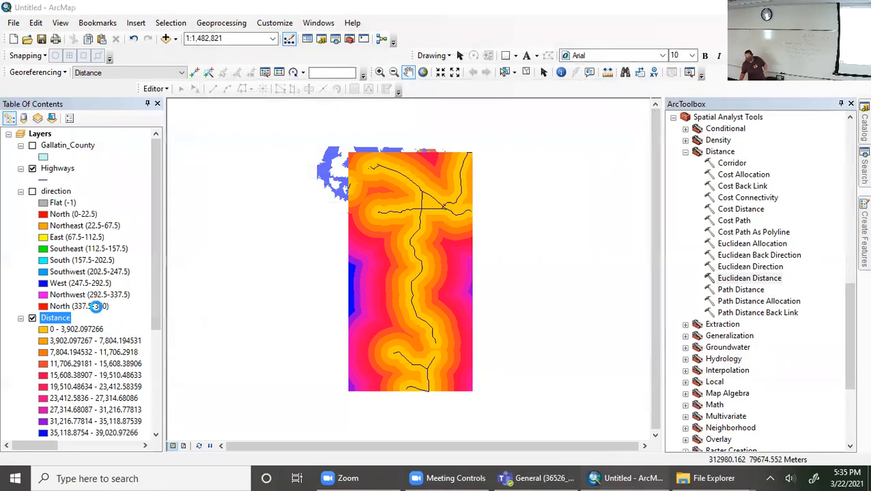
scroll(411, 279, down, 3)
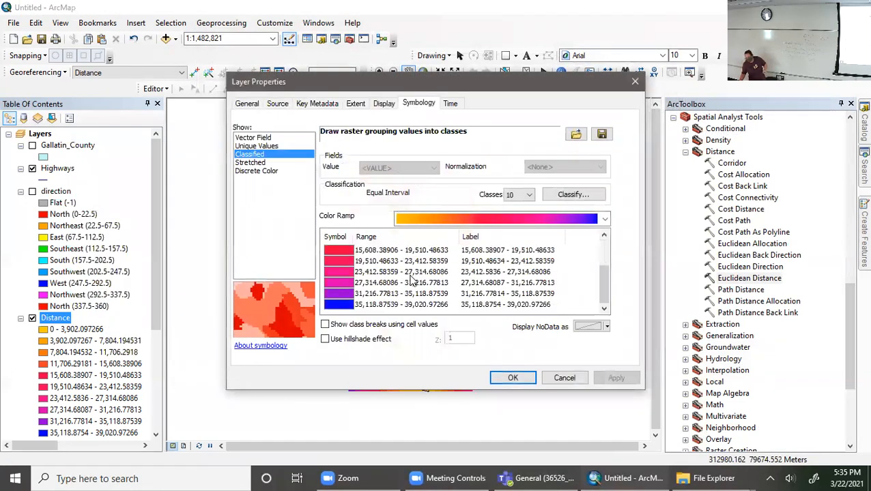
click(520, 195)
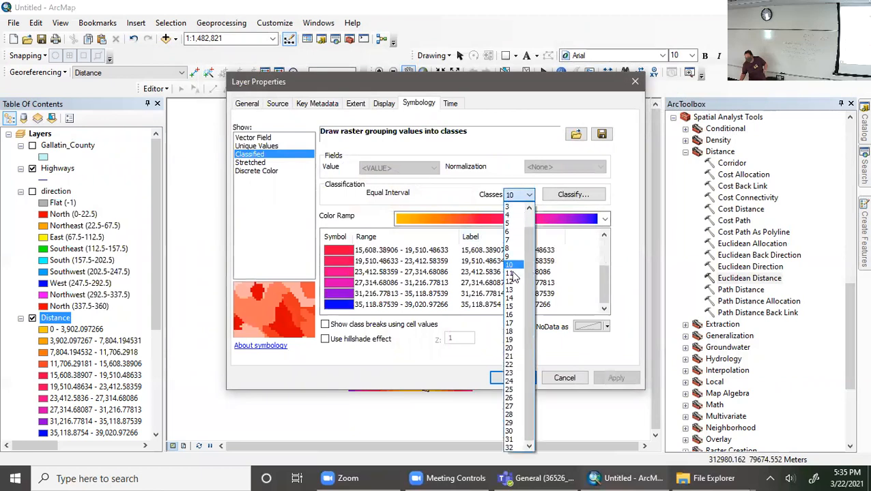
click(508, 348)
click(615, 378)
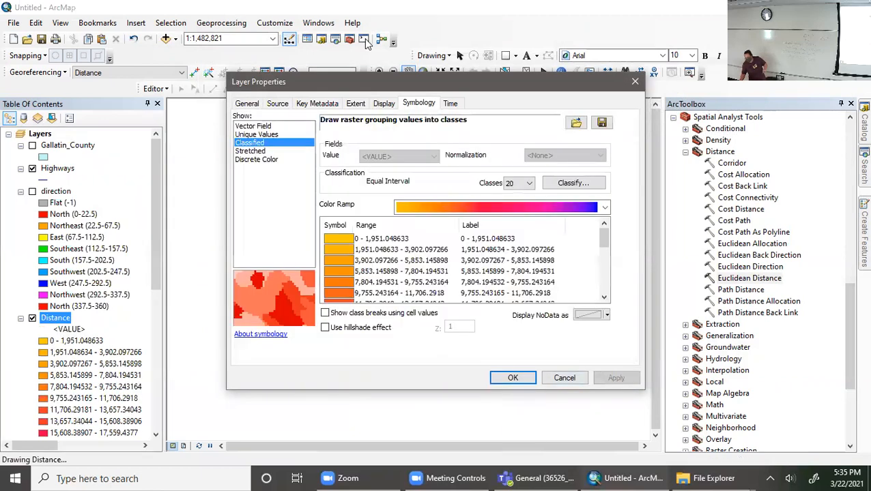
- Raise the Distance layer's classification to 30 classes and apply it
drag(387, 90, 547, 20)
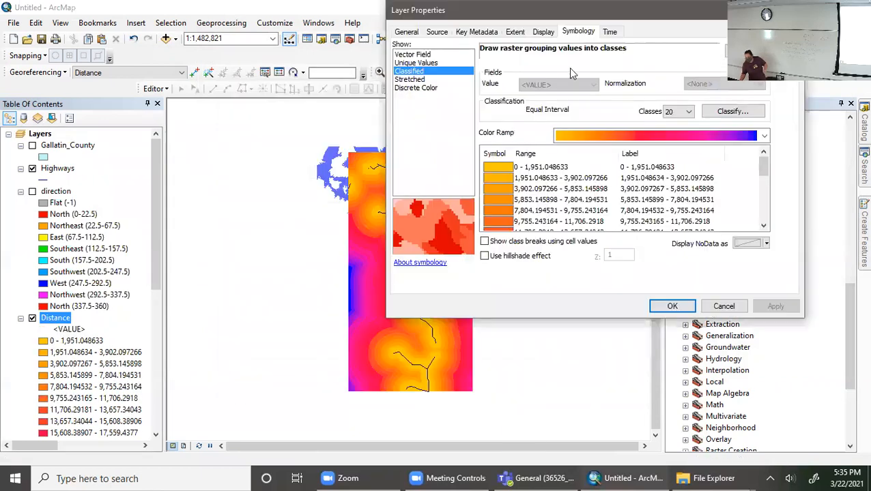
click(688, 112)
click(668, 348)
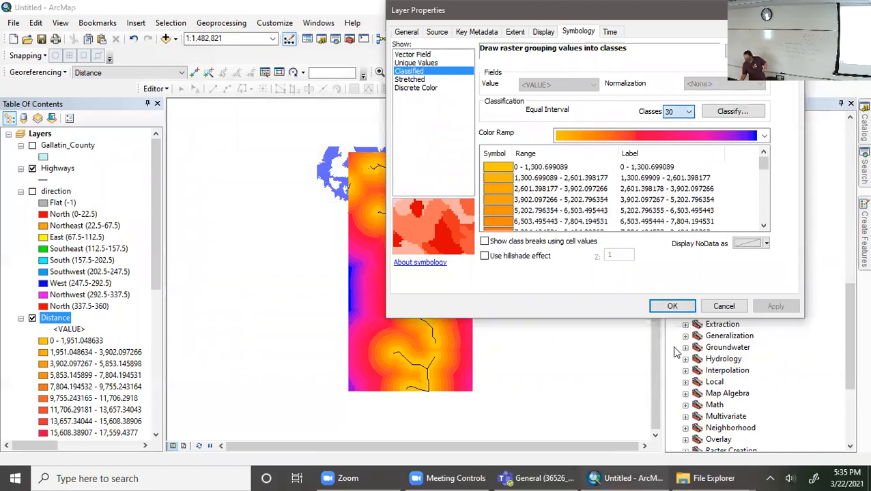
click(775, 306)
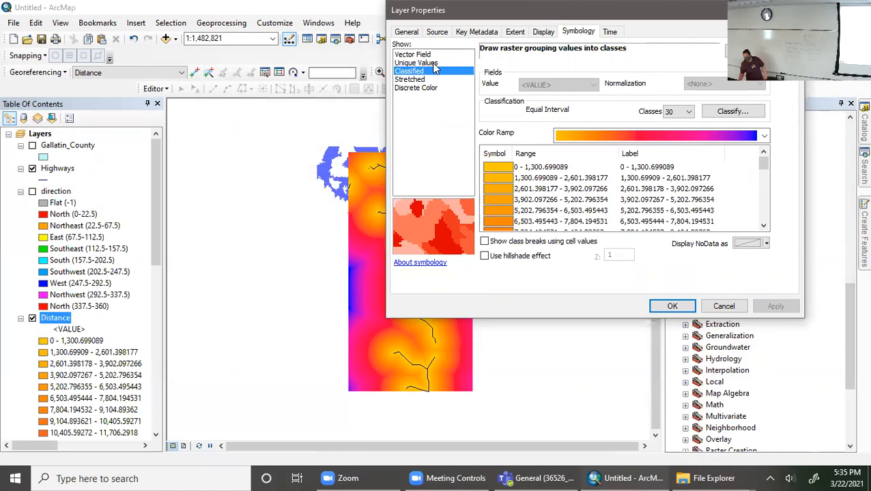
- Switch the Distance layer to stretched symbology with the yellow-red-magenta-blue color ramp and apply it
click(413, 79)
click(732, 159)
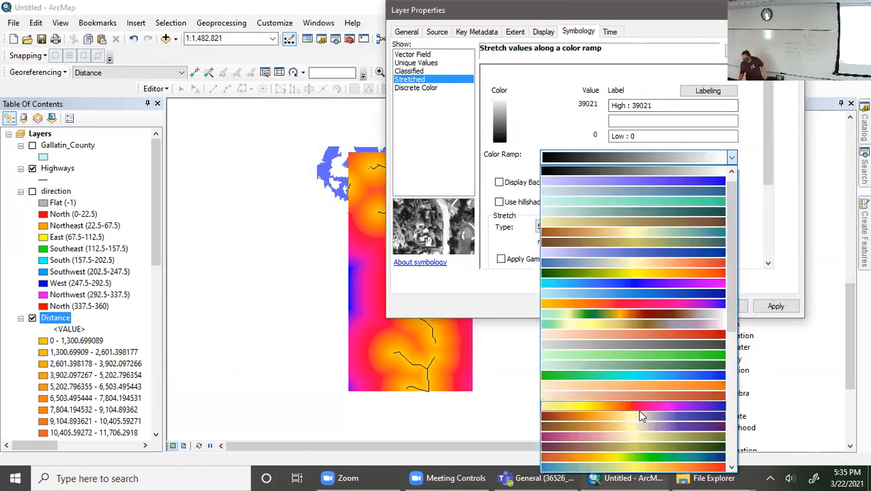
click(647, 412)
click(776, 306)
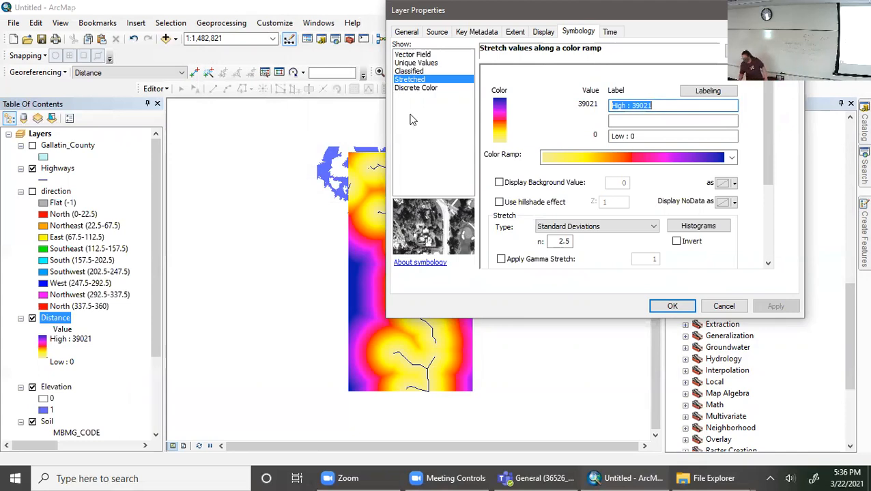
click(672, 307)
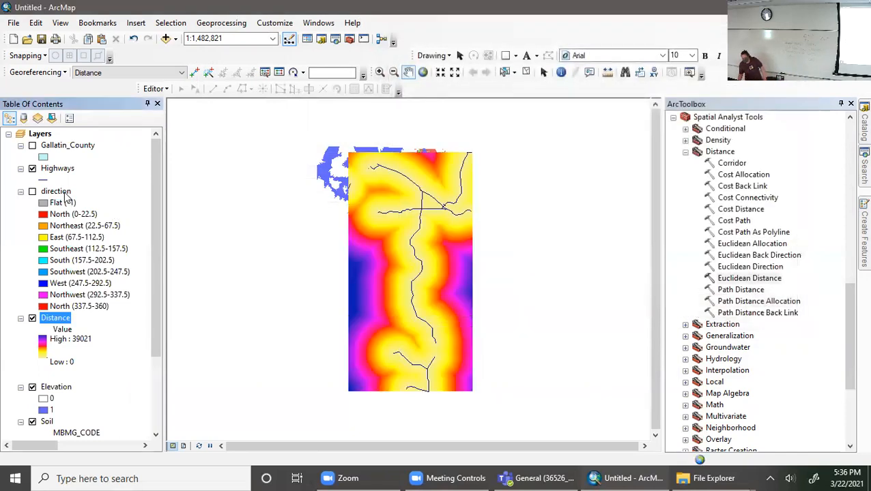
- Collapse the direction layer's legend and move the layer to the end of the layer list, below Good_geology
right_click(65, 193)
click(20, 191)
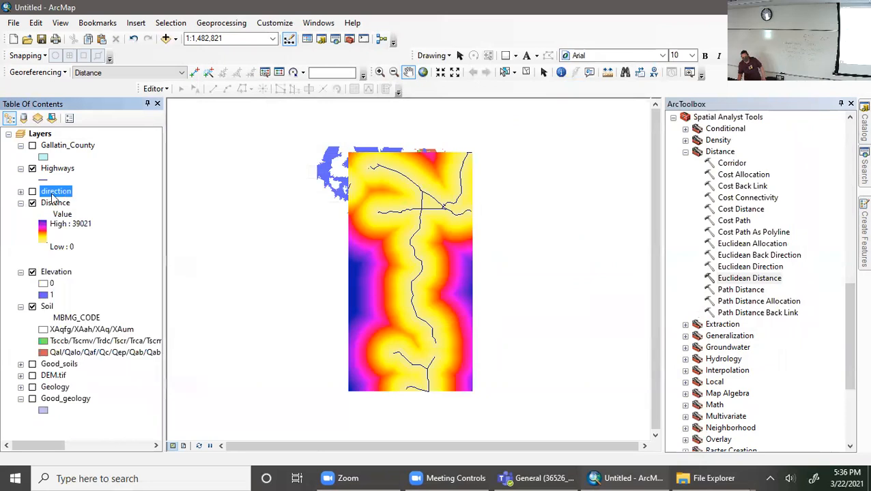
drag(40, 387, 41, 412)
click(58, 193)
right_click(58, 192)
click(120, 161)
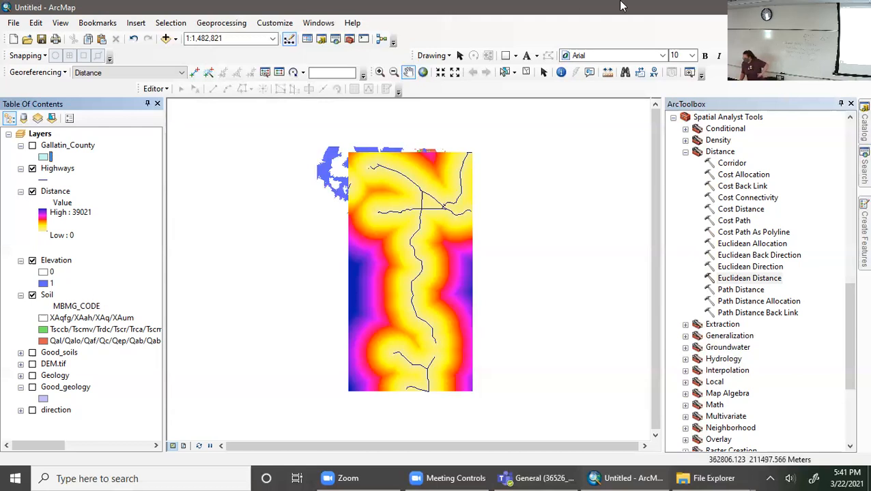
- Minimize the ArcMap window to get to the Downloads folder in File Explorer
click(798, 7)
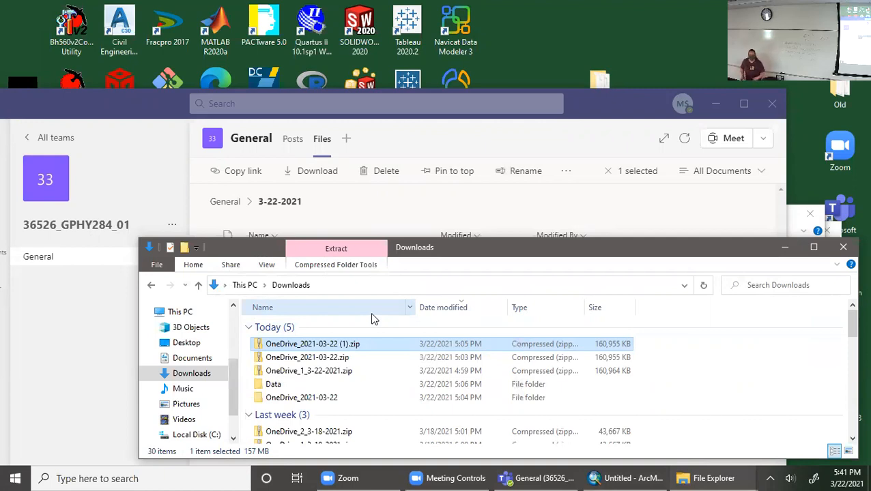
- Close the Downloads window and reopen the 3-22-2021 folder from the General channel's files in Teams
click(843, 246)
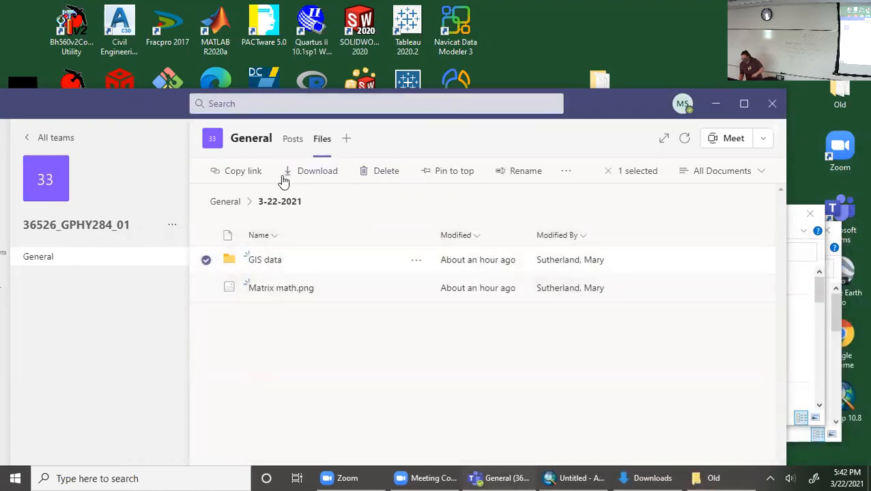
click(232, 200)
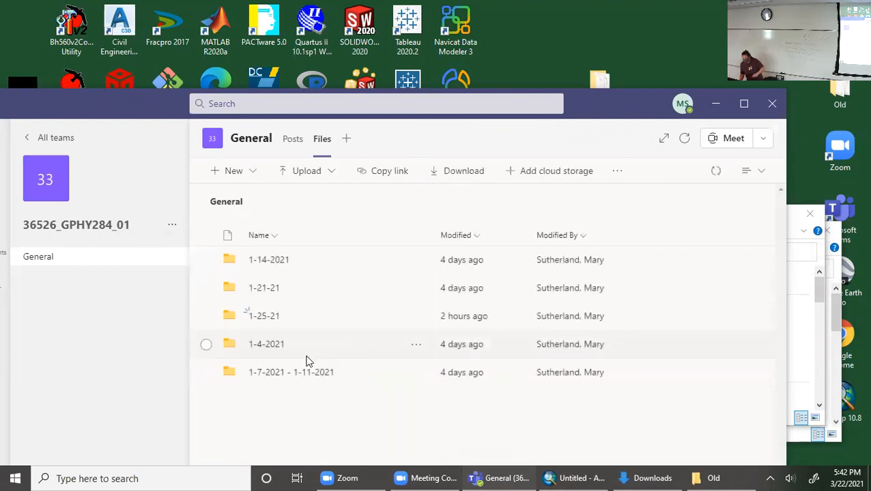
scroll(286, 399, down, 3)
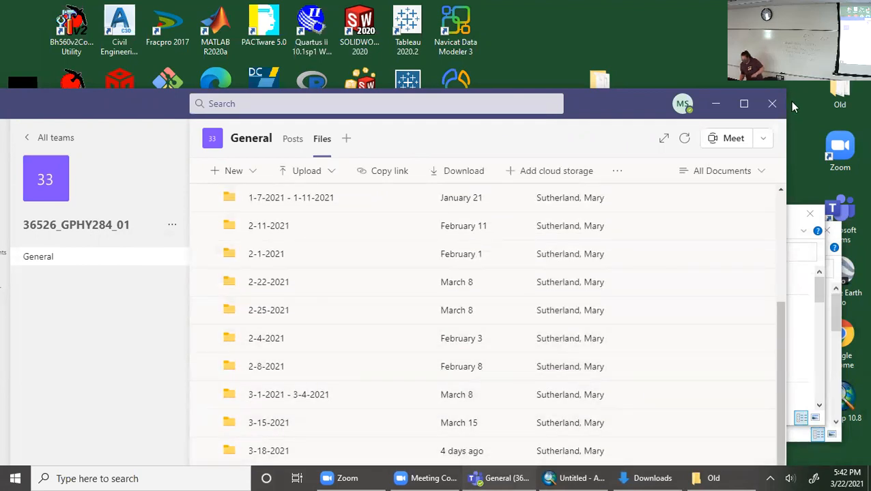
drag(638, 92, 652, 21)
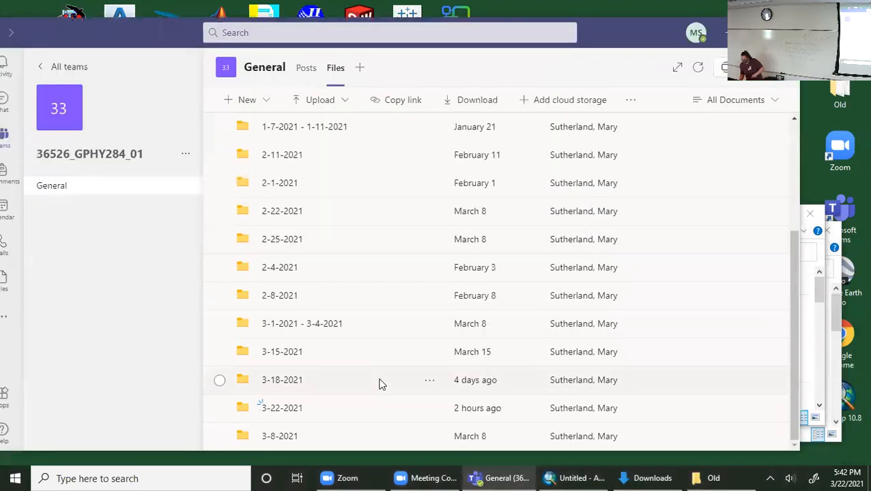
click(295, 408)
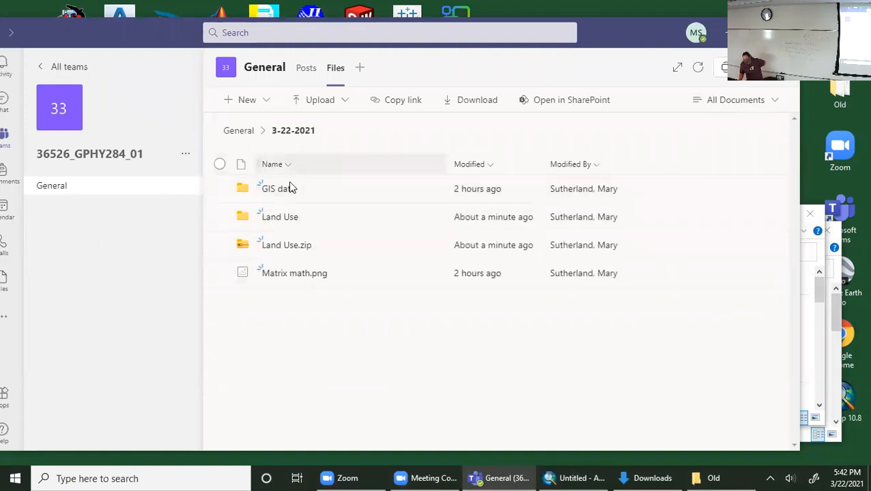
- Download the Land Use folder and Land Use.zip together, and minimize Teams
click(219, 217)
click(219, 245)
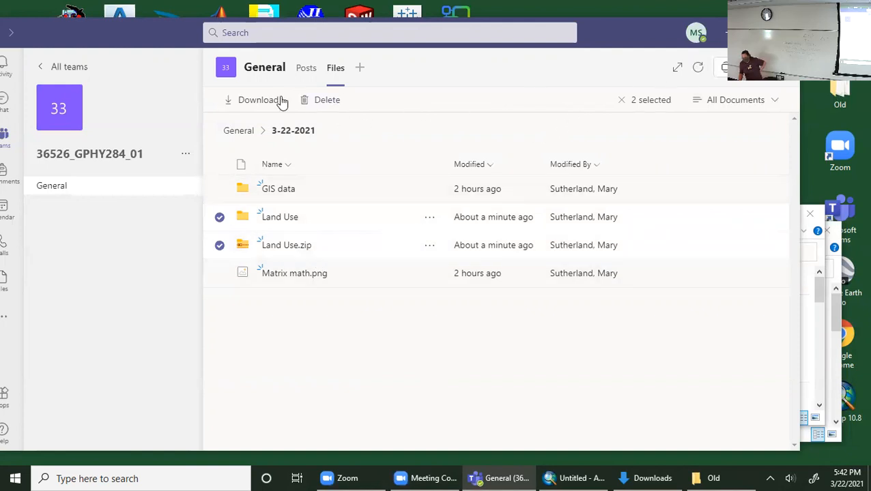
click(258, 100)
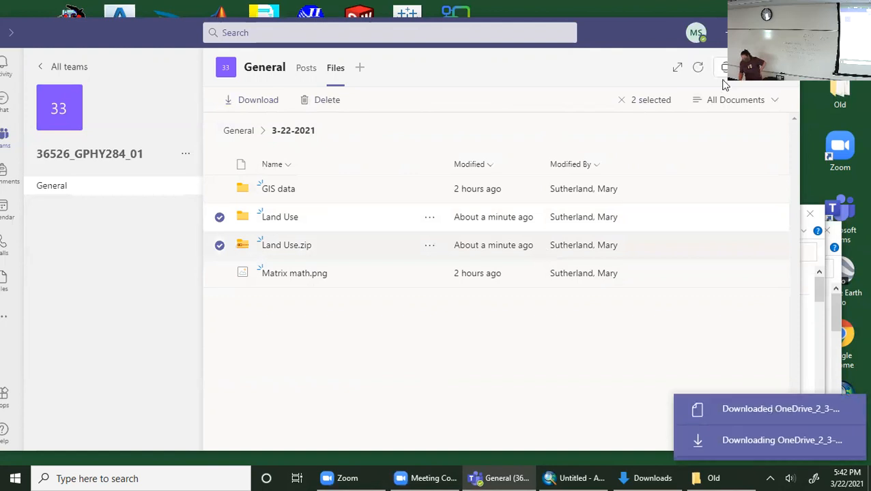
click(728, 33)
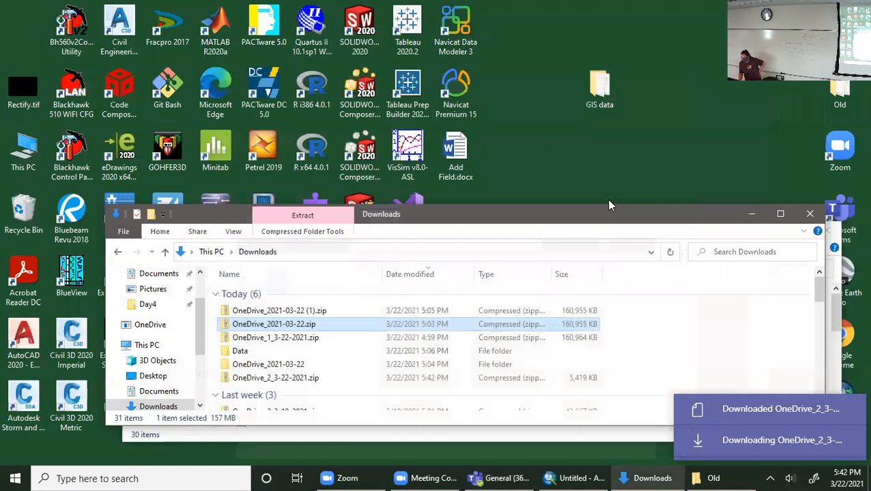
- Switch to ArcMap and start the Spatial Analyst Reclassify tool with Distance as input raster and Value as reclass field
click(556, 477)
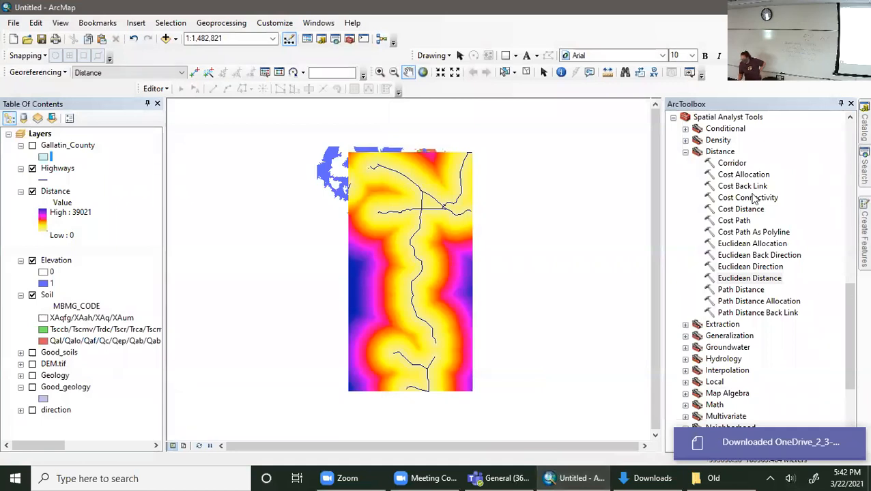
scroll(818, 341, down, 5)
double_click(729, 348)
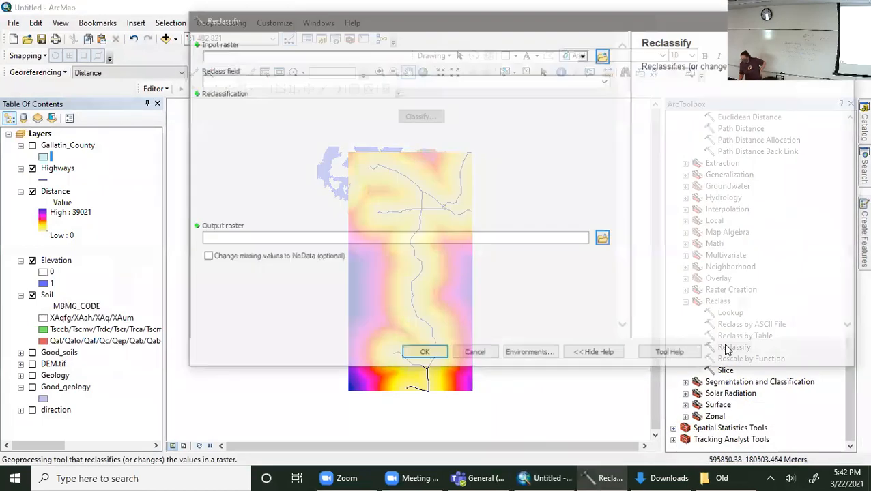
click(583, 55)
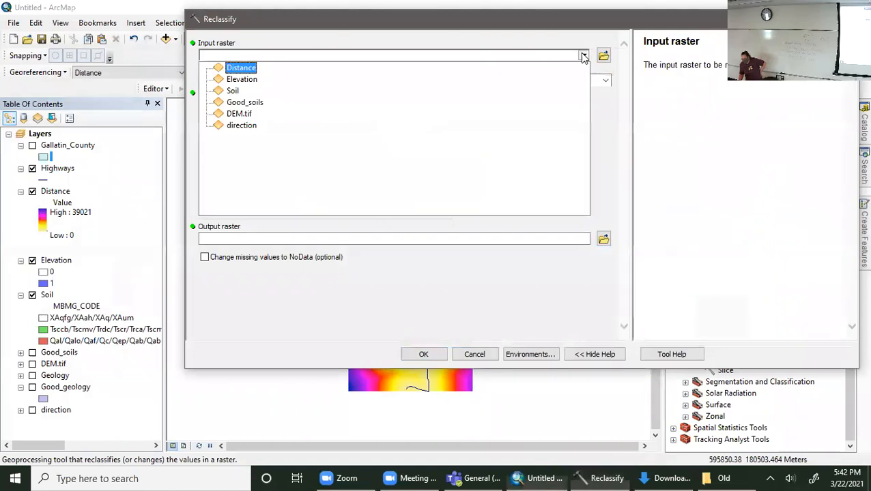
click(231, 69)
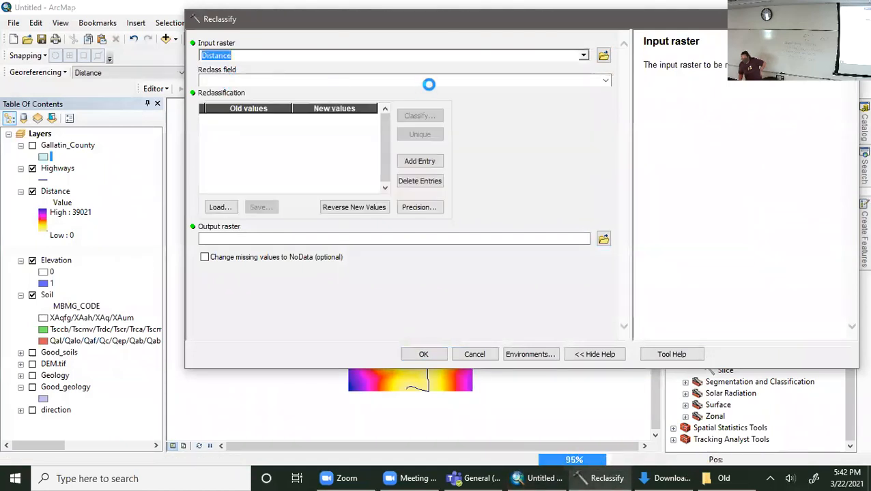
click(605, 81)
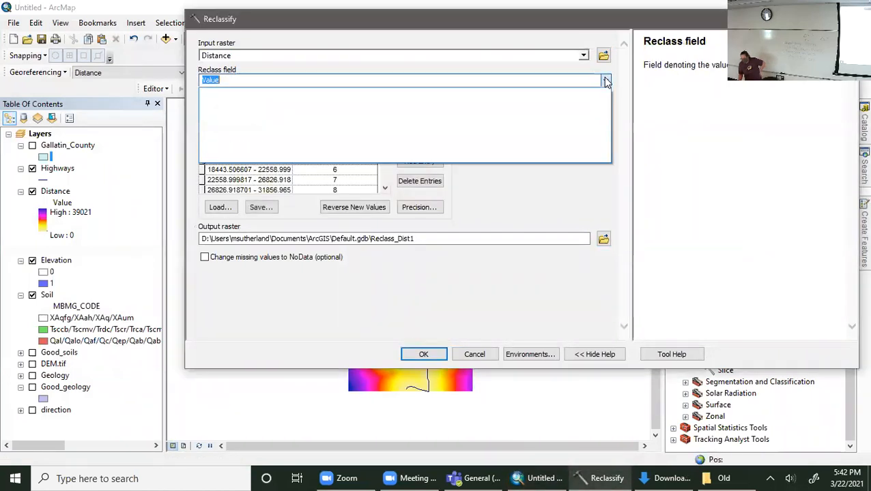
click(606, 81)
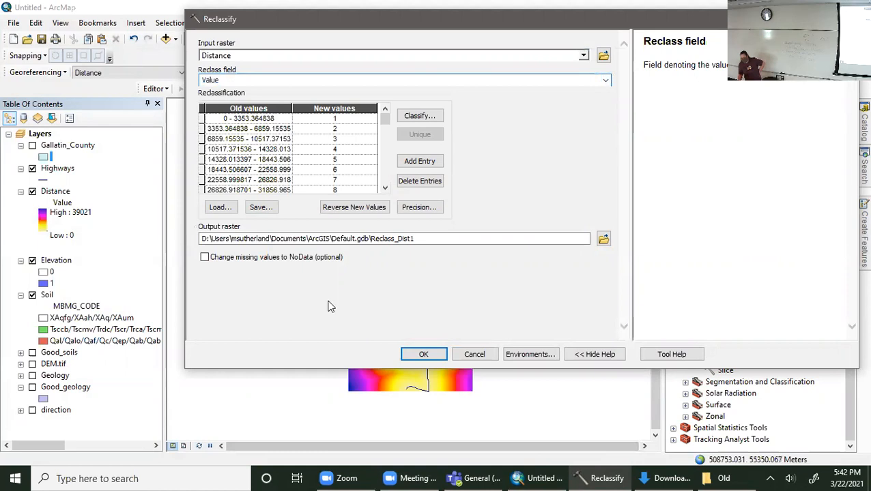
- Classify the distance values into 2 classes with the first break value at 1800
click(419, 116)
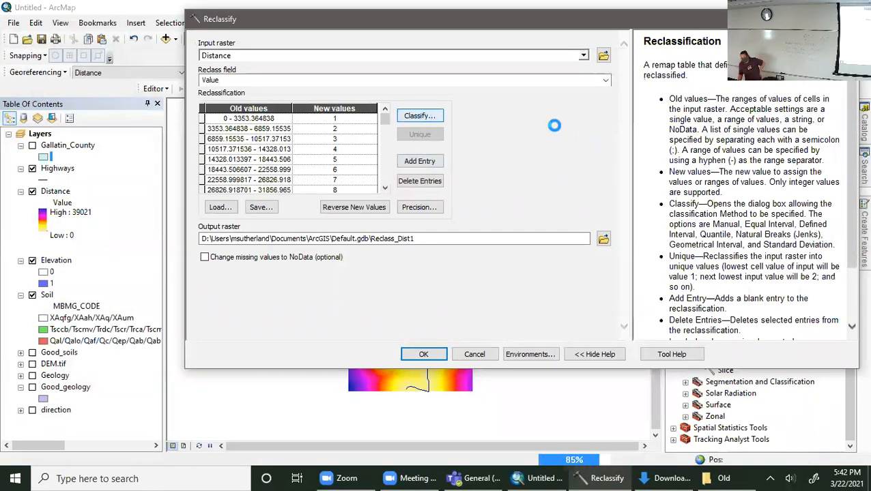
click(413, 87)
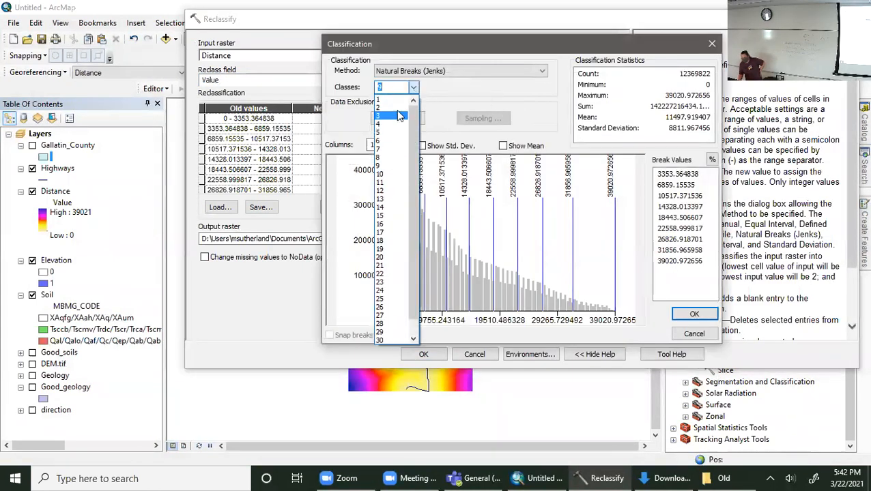
click(392, 103)
click(699, 175)
text(1800)
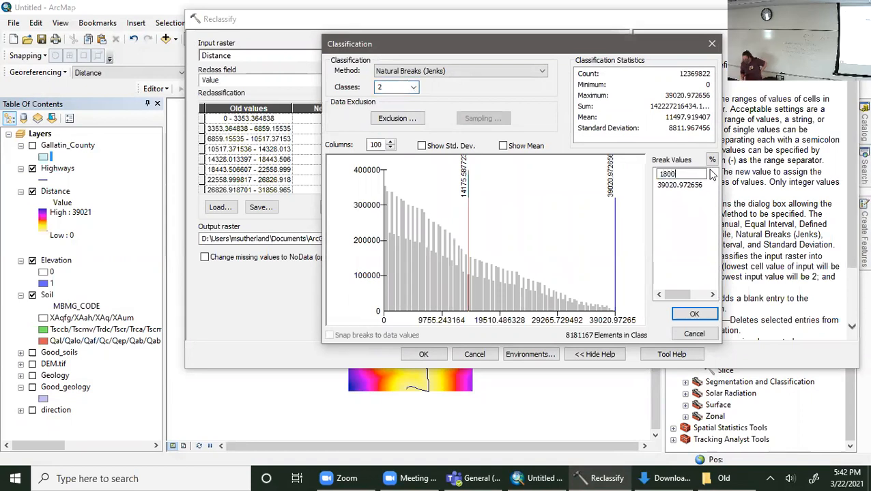
key(Return)
click(694, 314)
- Assign new value 0 to the 0 - 1800 range and 1 to the range above 1800
click(335, 118)
click(334, 118)
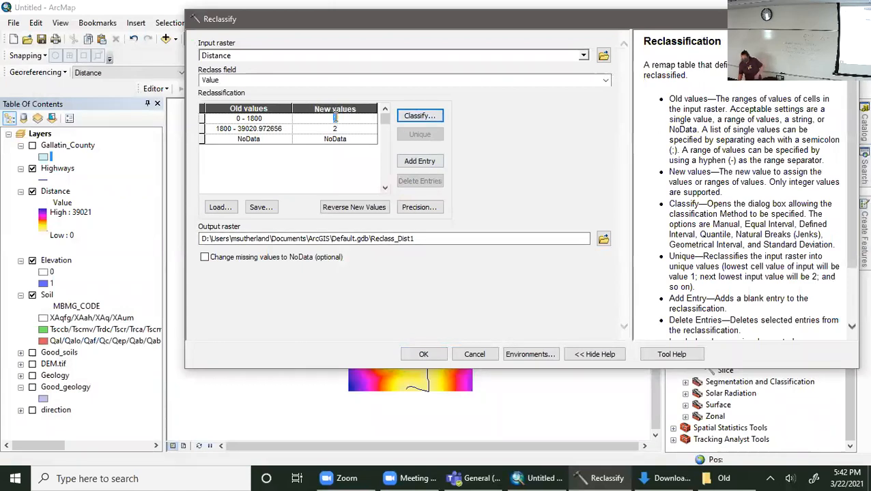
text(0)
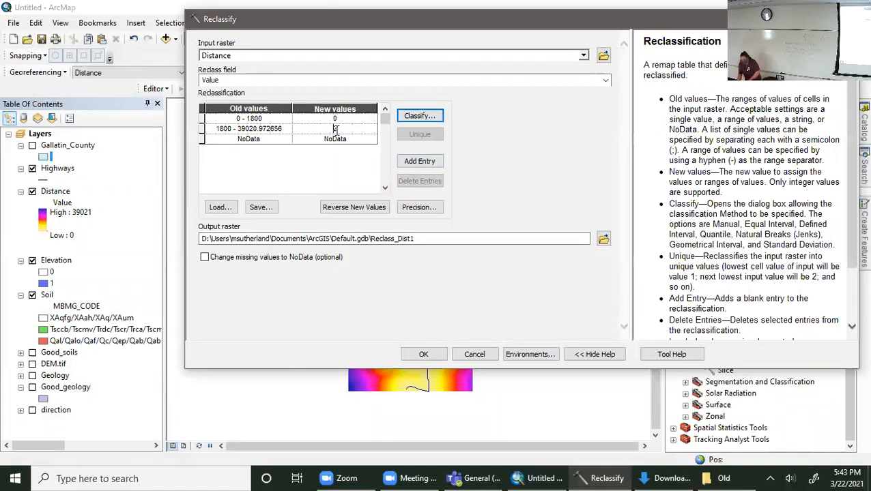
click(332, 129)
text(1)
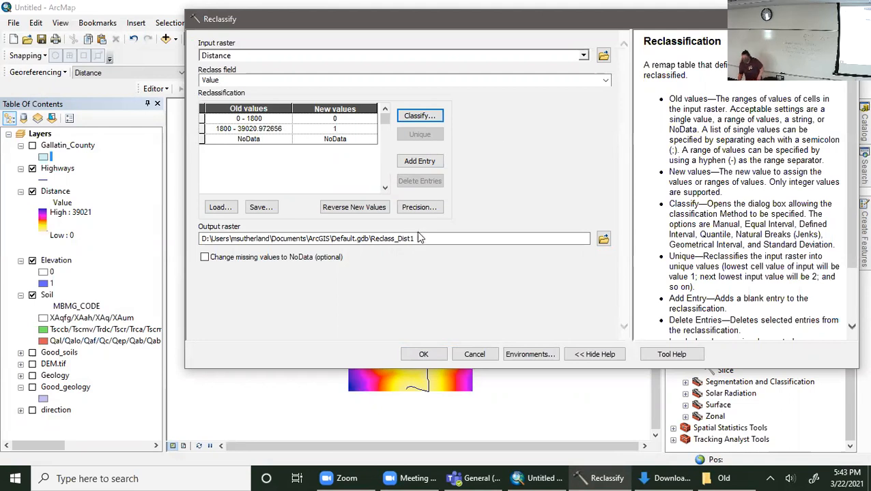
- Name the output raster Safe_dist in Default.gdb and run the reclassification
drag(415, 238, 372, 239)
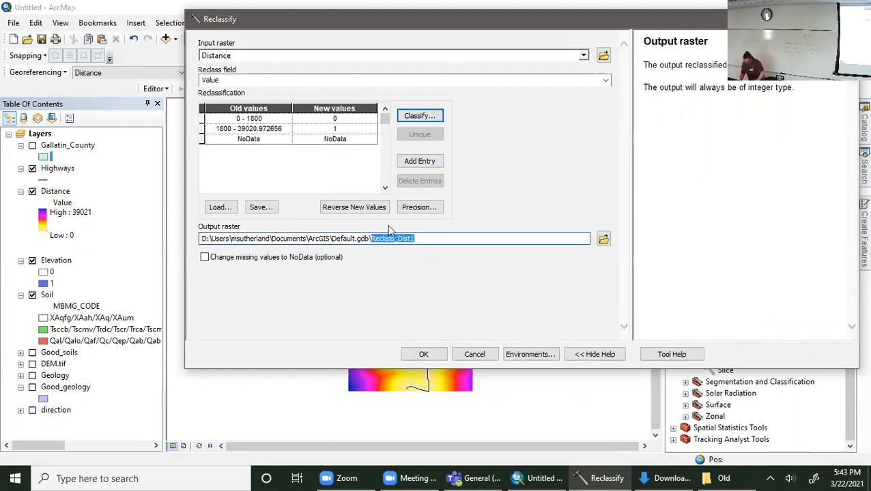
text(s)
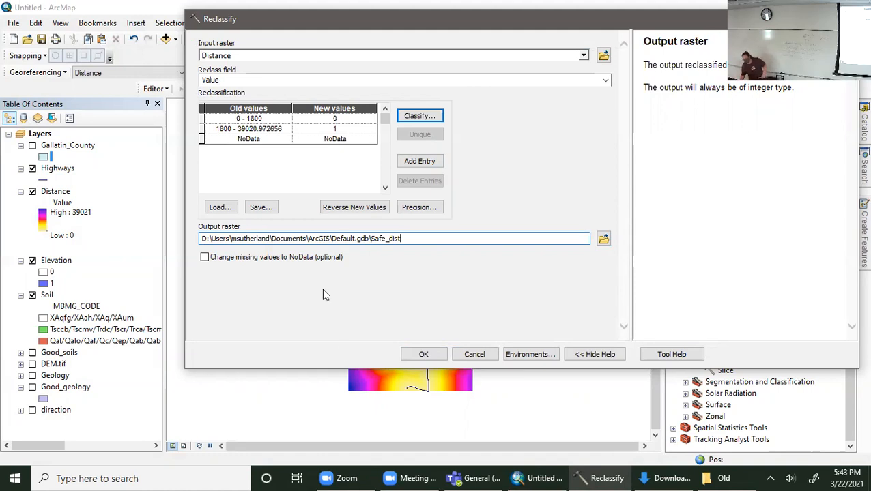
click(423, 354)
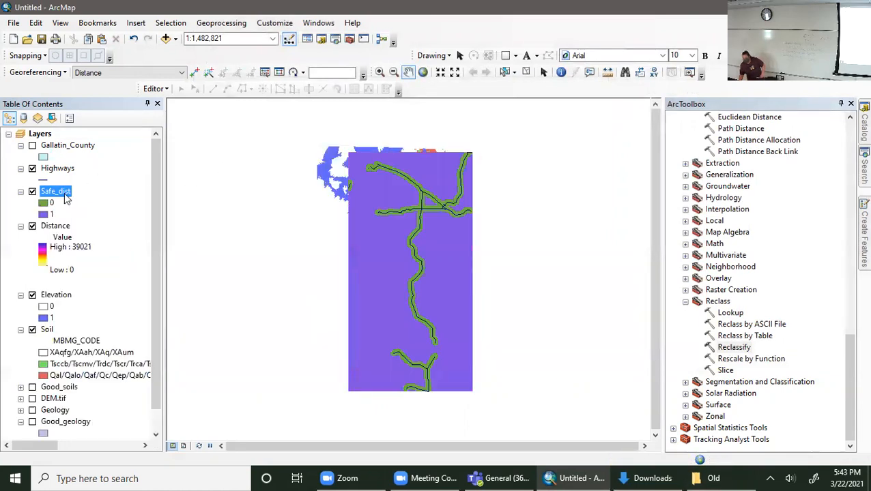
- Make the 0 class of the Safe_dist layer transparent by setting its color to null
double_click(43, 203)
click(409, 191)
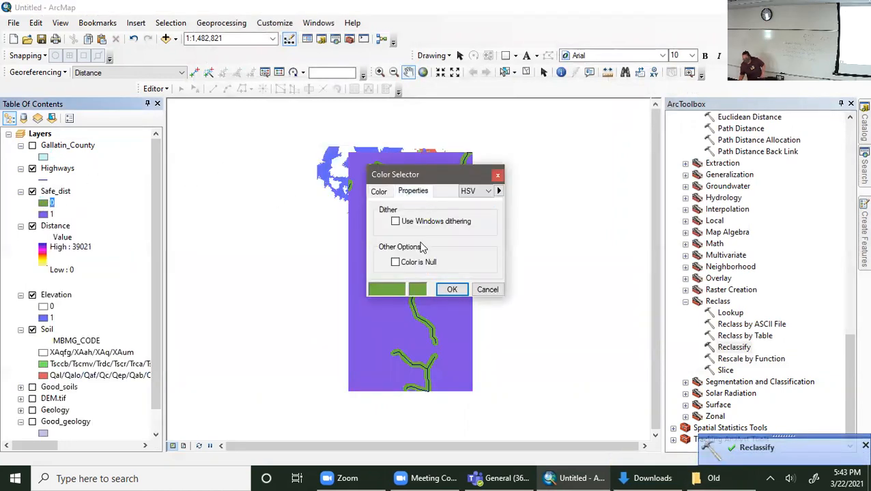
click(413, 263)
click(451, 289)
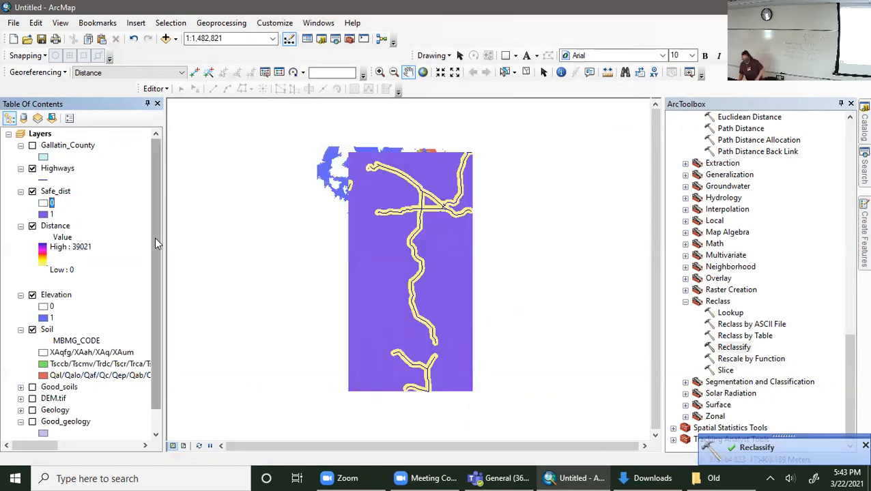
- Hide and collapse the Distance layer and move it to the end of the layer list
click(32, 226)
click(21, 227)
drag(44, 228, 41, 396)
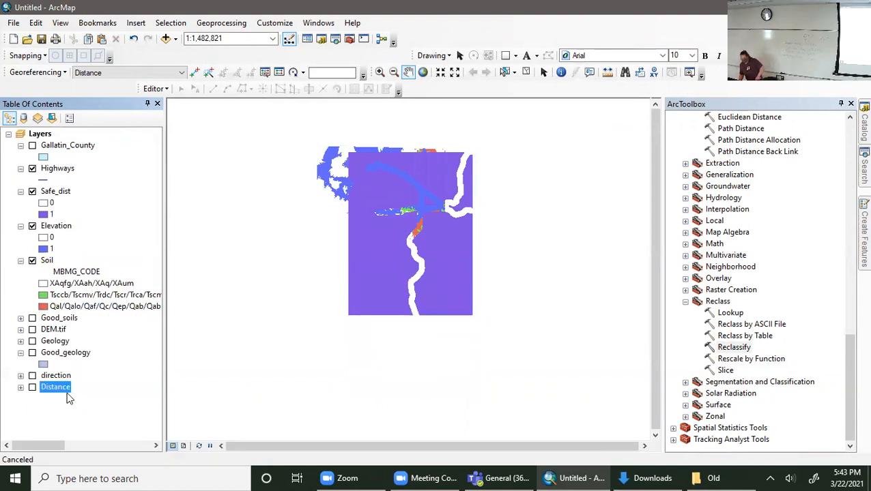
- Return to Teams and download the selected Land Use folder and Land Use.zip again
click(645, 478)
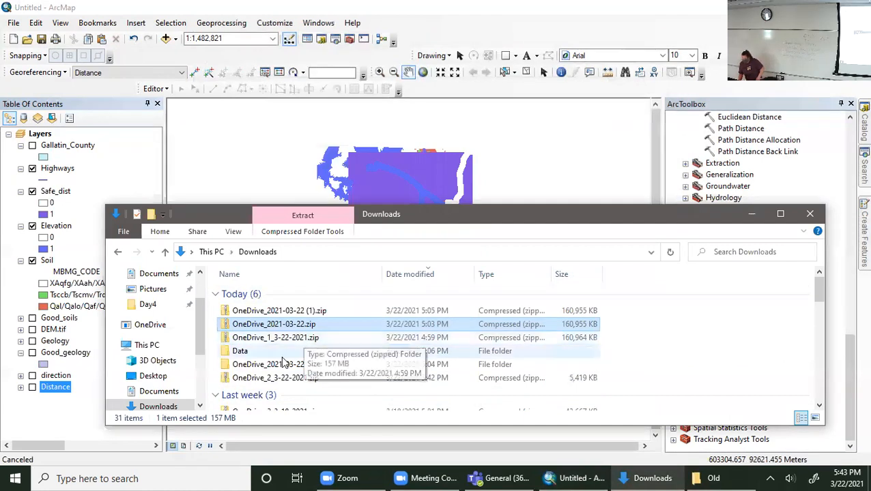
click(490, 471)
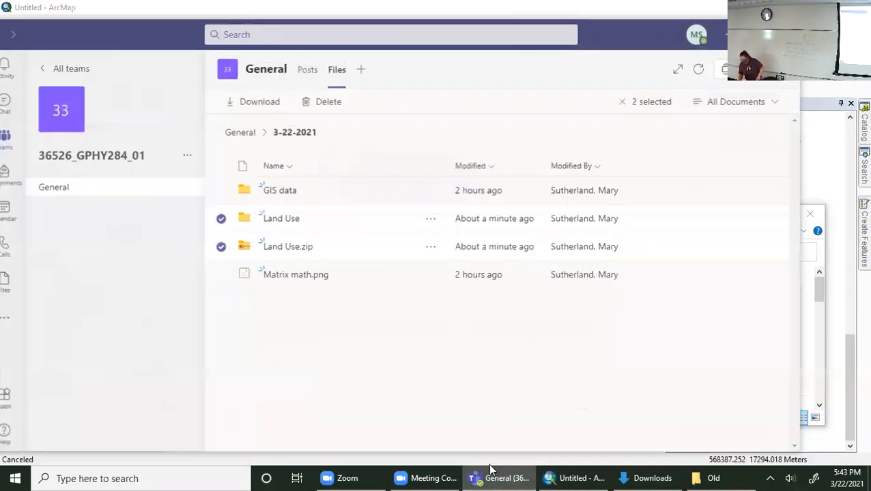
click(257, 109)
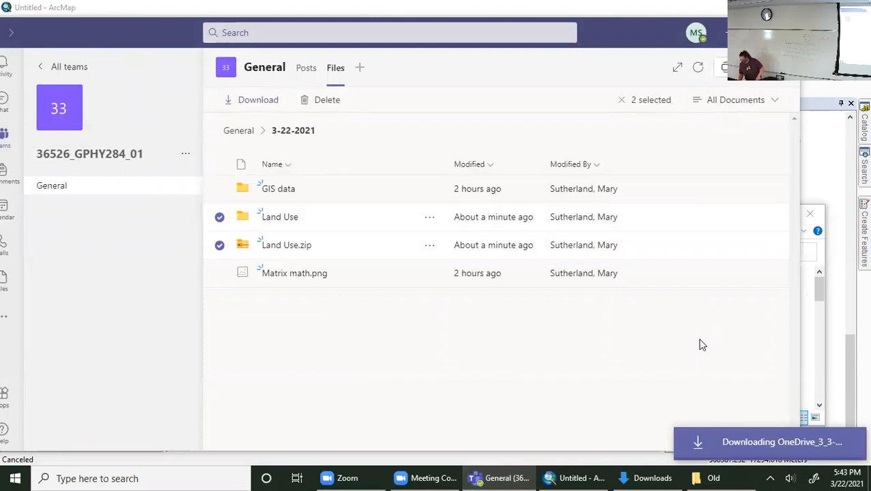
- Extract OneDrive_3_3-22-2021.zip in the Downloads folder to the suggested destination, and minimize ArcMap behind the extracted files
click(710, 479)
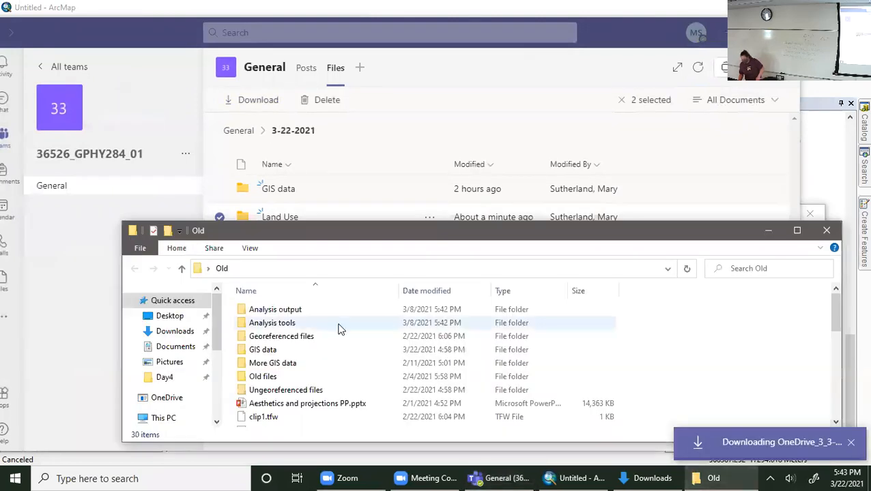
click(173, 331)
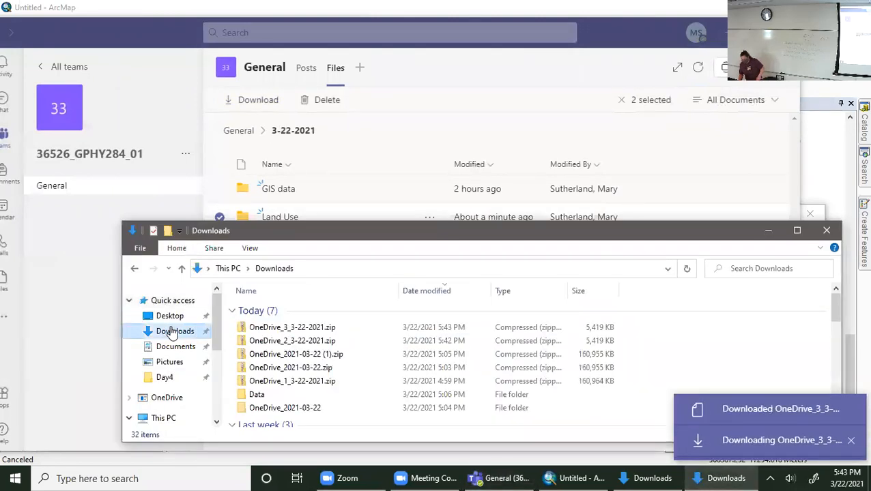
click(278, 329)
right_click(278, 329)
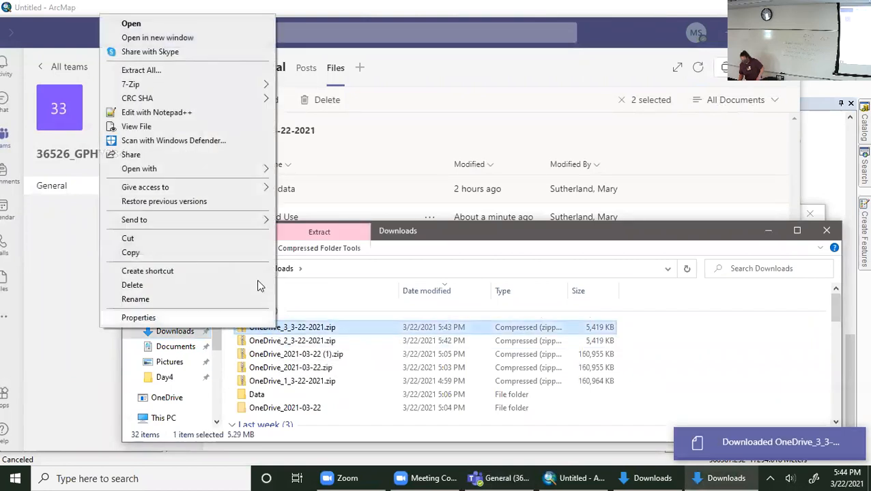
click(186, 73)
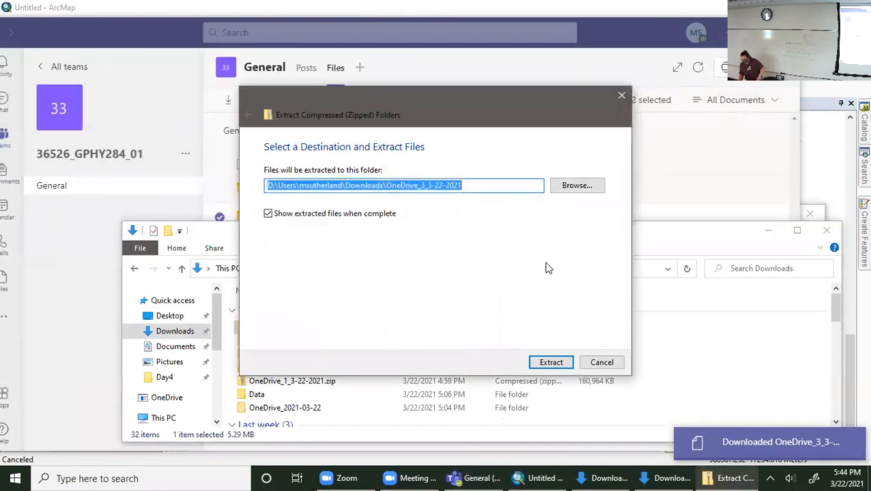
click(550, 362)
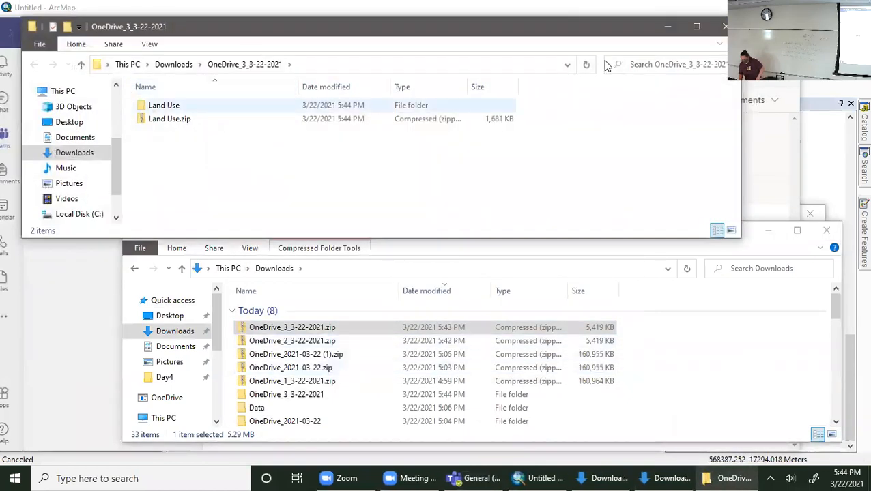
click(808, 44)
click(799, 8)
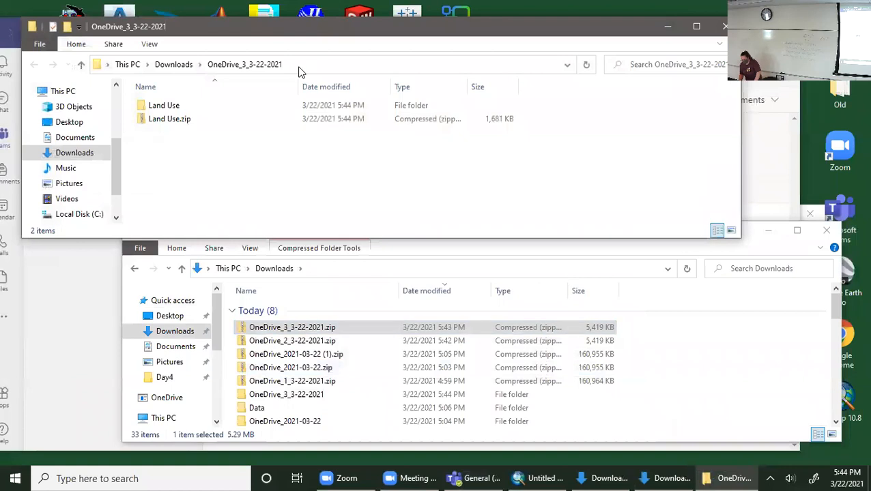
- Move the Land Use folder and Land Use.zip from the extracted OneDrive_3_3-22-2021 folder to the desktop and minimize that folder's window
drag(404, 30, 526, 136)
drag(619, 40, 527, 398)
click(309, 247)
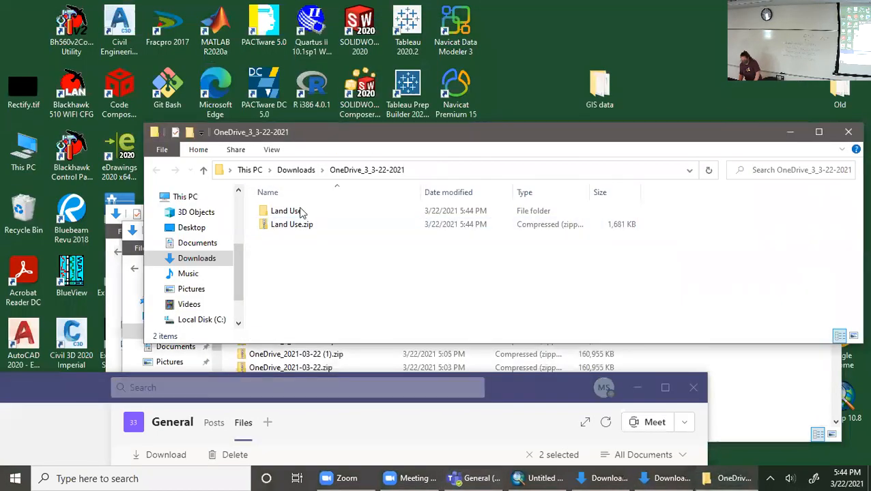
drag(290, 273, 281, 206)
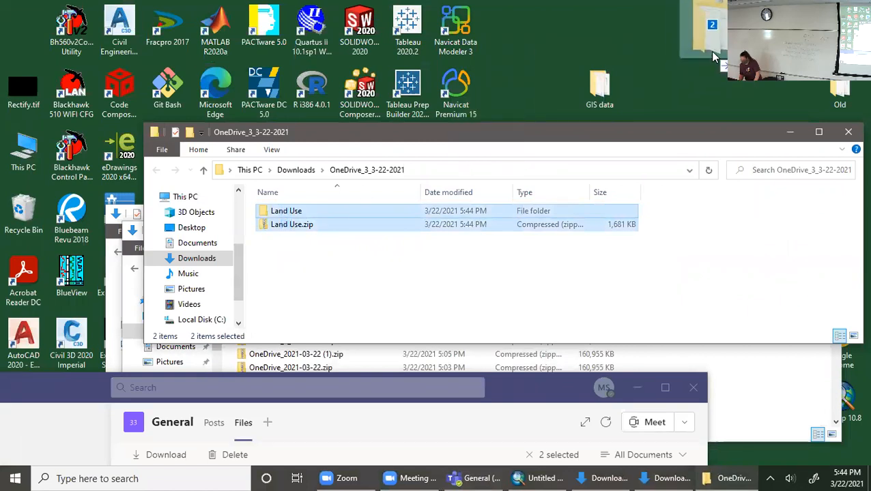
click(790, 131)
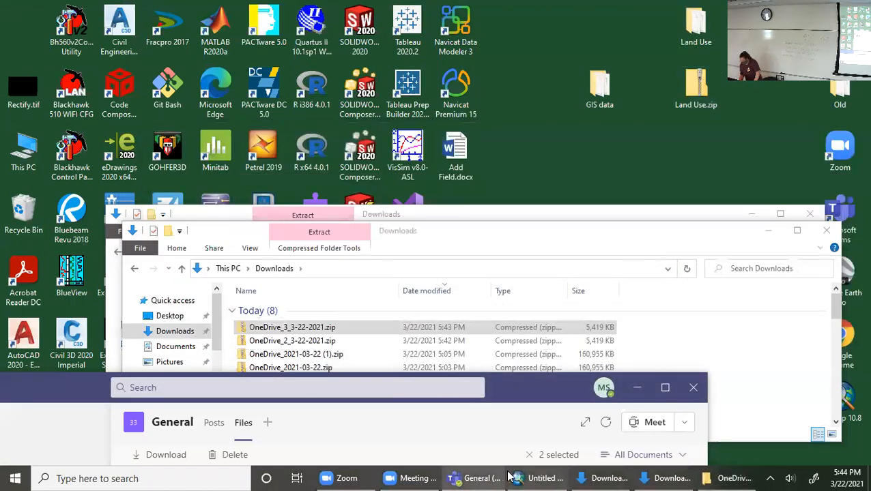
- Switch to ArcMap, refresh the Desktop folder connection in the Catalog, and expand it
click(531, 477)
click(863, 123)
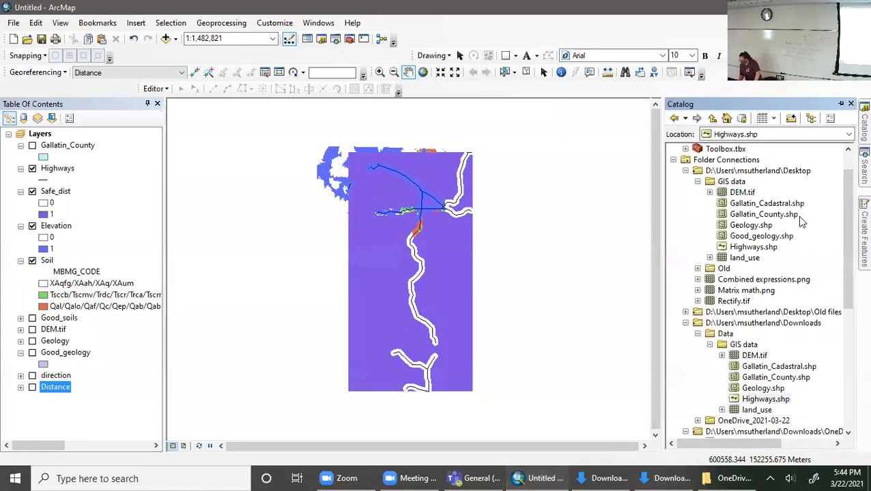
click(756, 207)
right_click(754, 205)
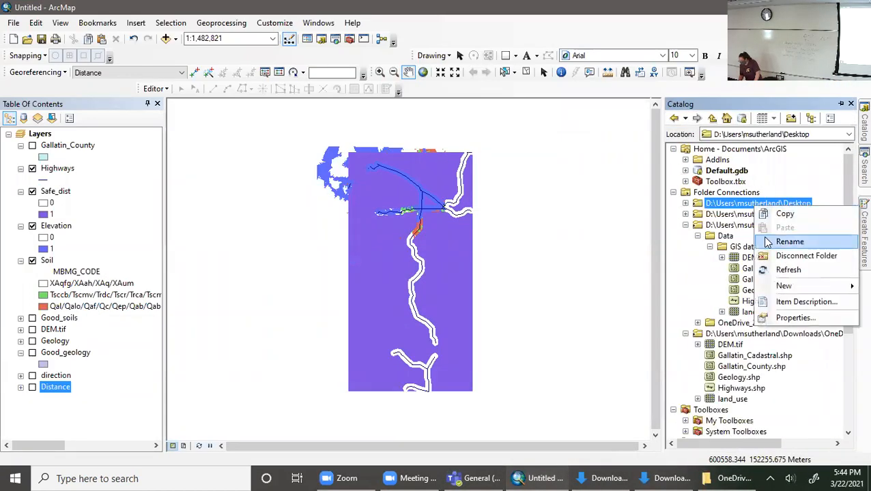
click(766, 267)
click(685, 203)
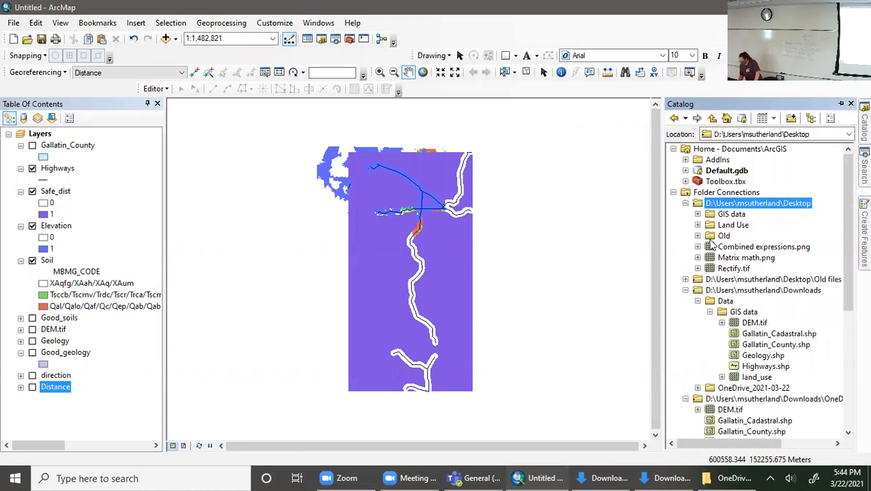
- Try to add the land_use raster from the Desktop's Land Use folder to the map, and dismiss the error messages
click(697, 226)
click(743, 236)
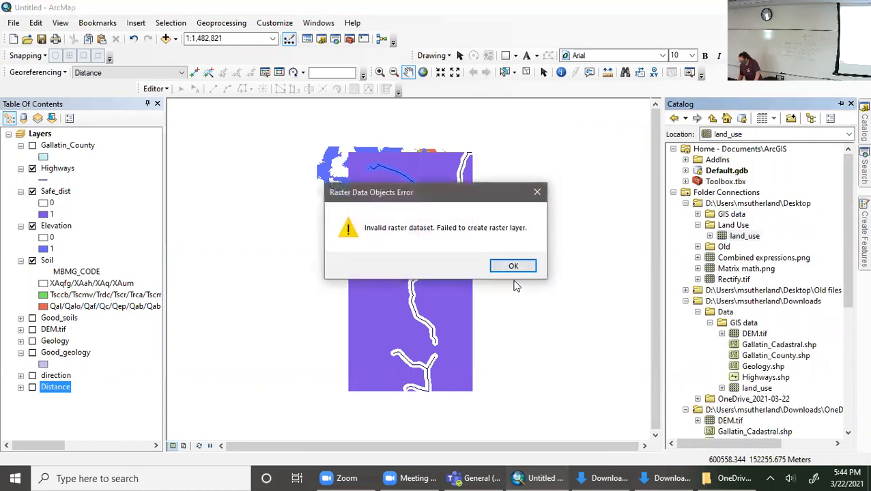
click(523, 269)
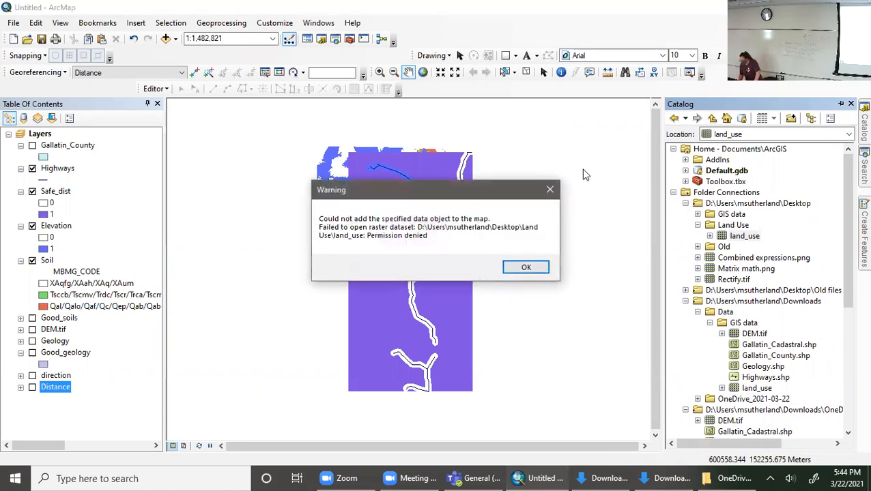
click(526, 268)
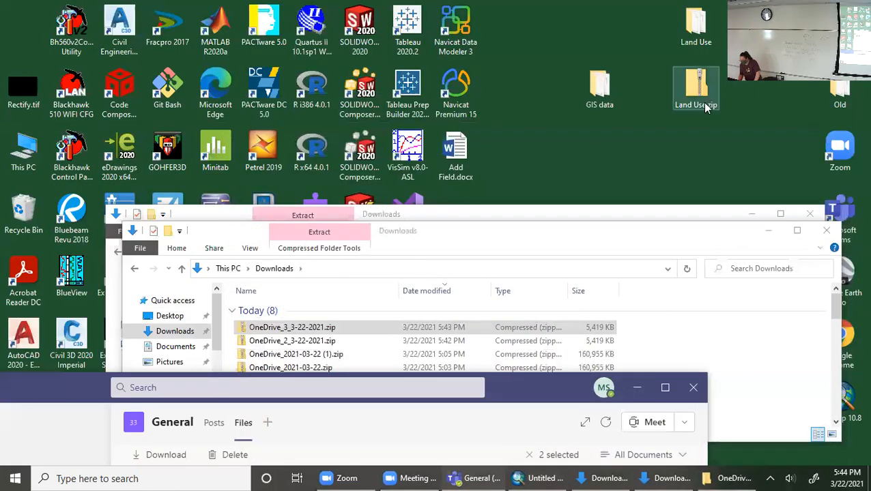
- Extract Land Use.zip on the desktop to the suggested Land Use folder
right_click(697, 92)
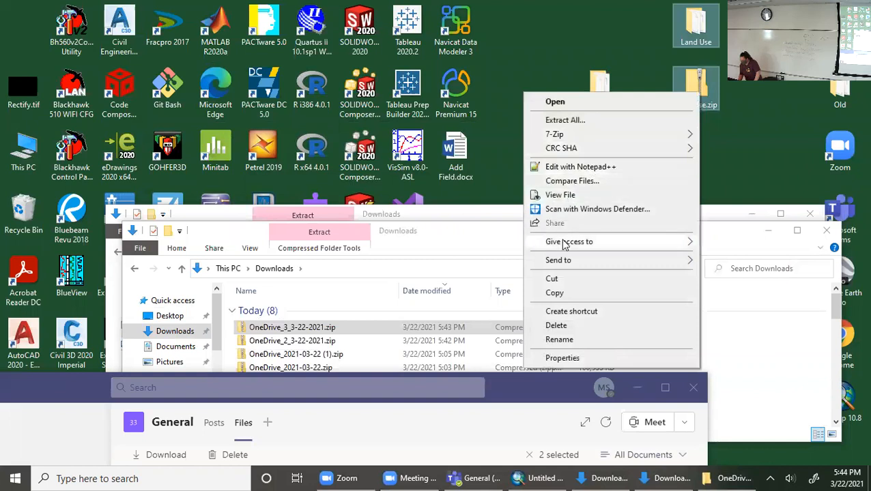
click(565, 120)
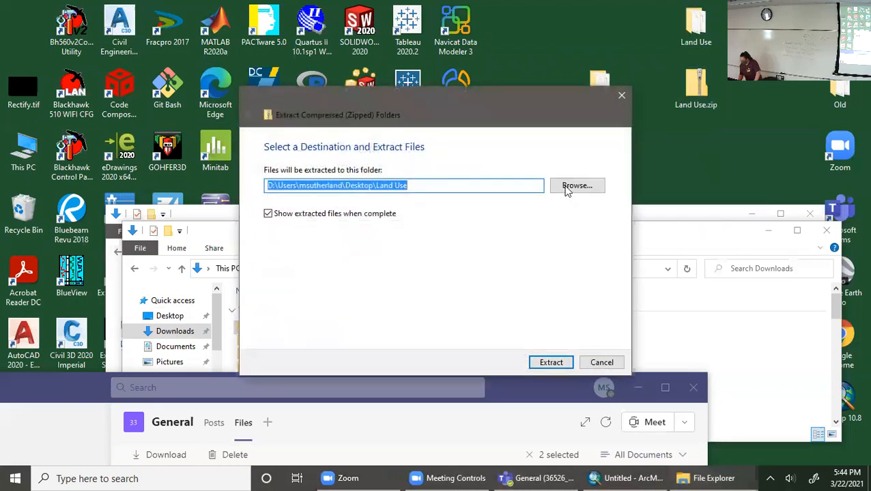
click(550, 363)
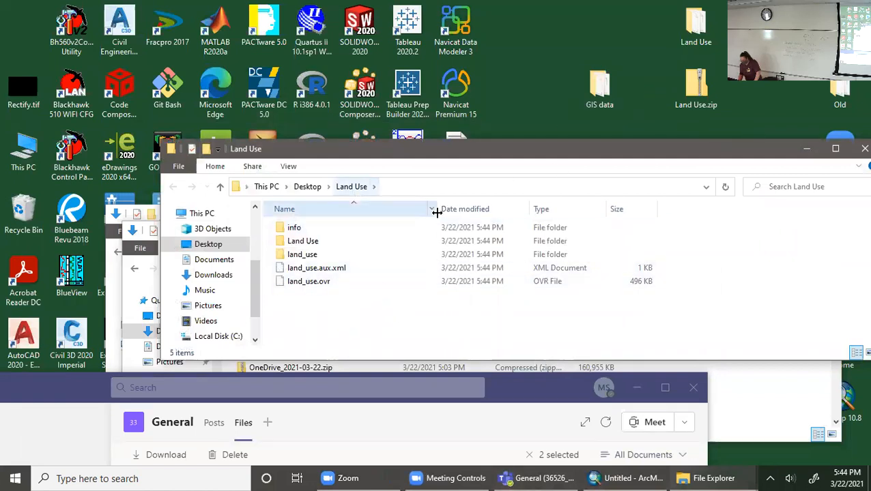
- Delete the Land Use folder and Land Use.zip from the desktop and close the extracted folder's window
right_click(700, 33)
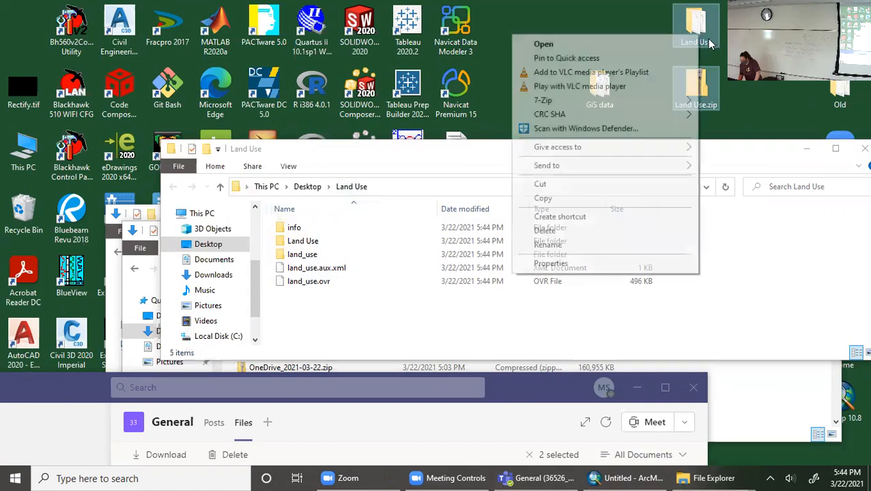
click(552, 230)
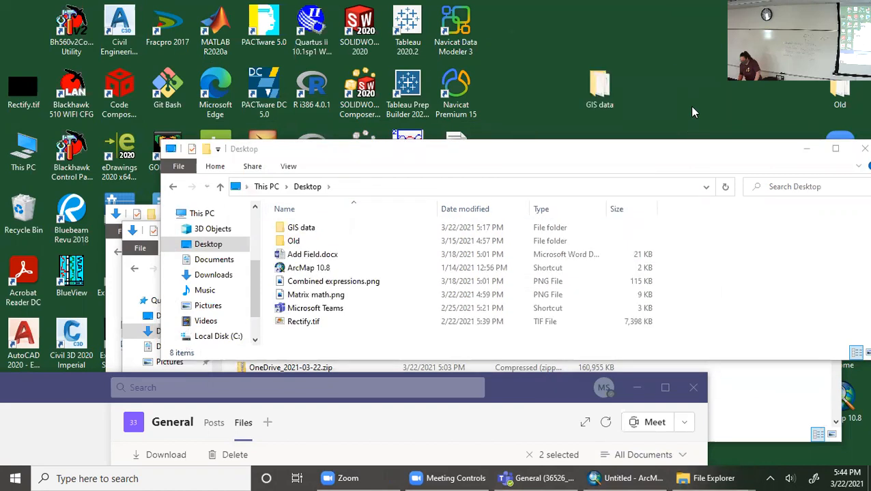
drag(451, 149, 450, 124)
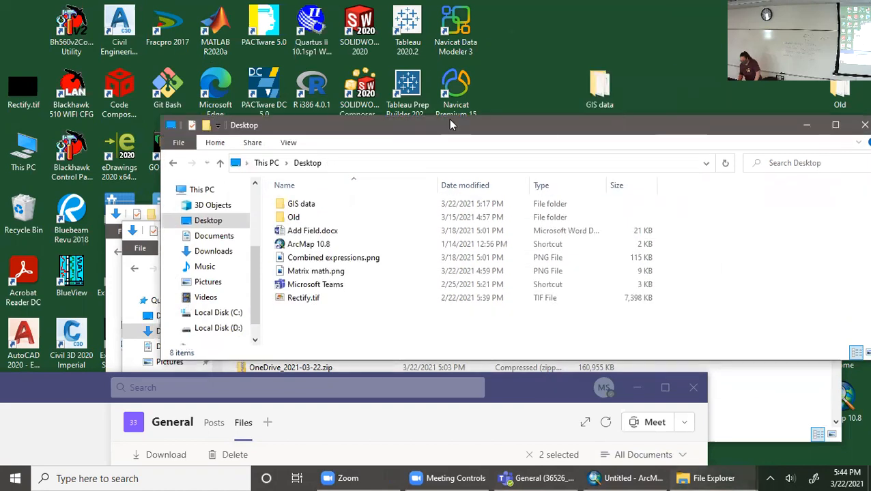
click(861, 126)
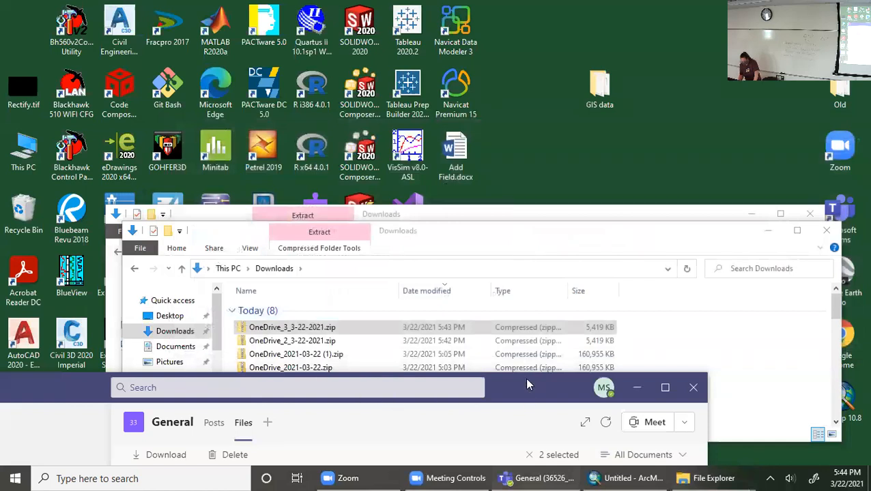
- Bring Teams into view and download only Land Use.zip from the 3-22-2021 files
drag(525, 379, 712, 126)
click(315, 321)
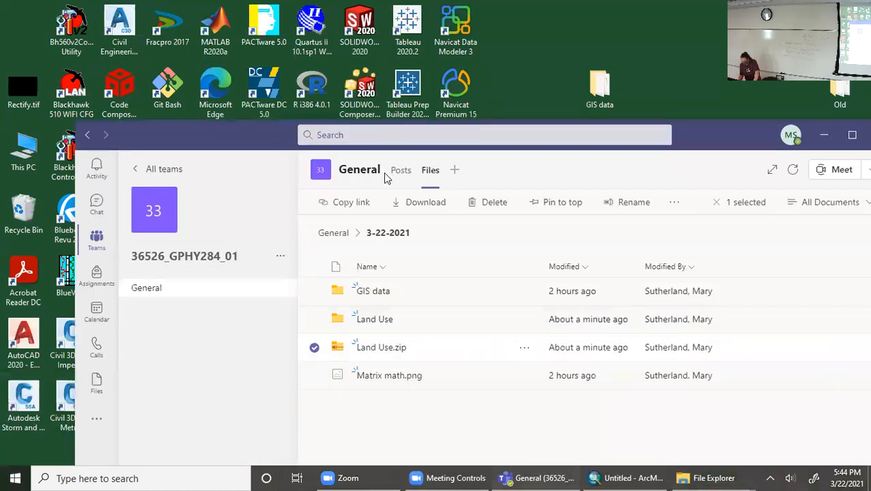
double_click(421, 203)
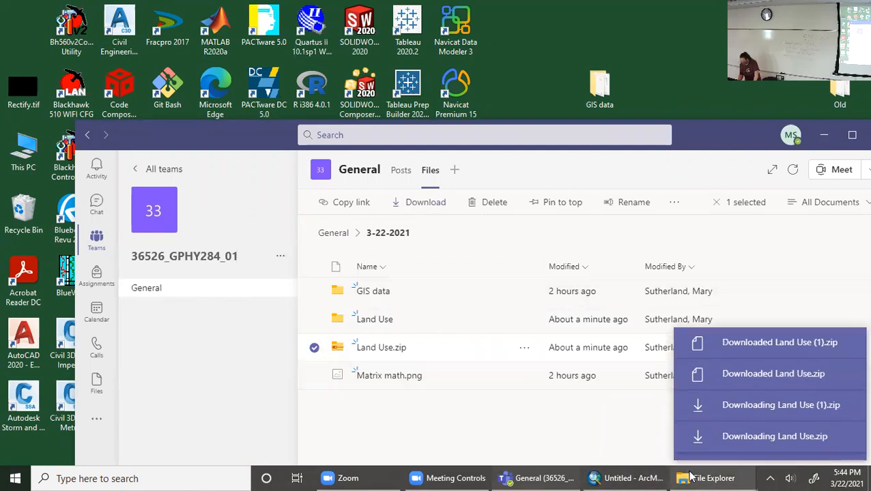
- Move the newly downloaded Land Use.zip from the Downloads folder to the desktop
click(710, 478)
click(802, 440)
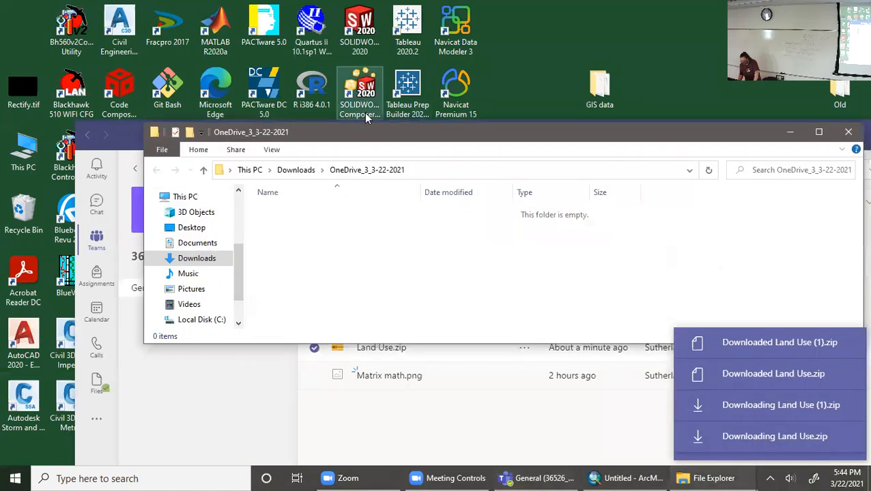
click(198, 258)
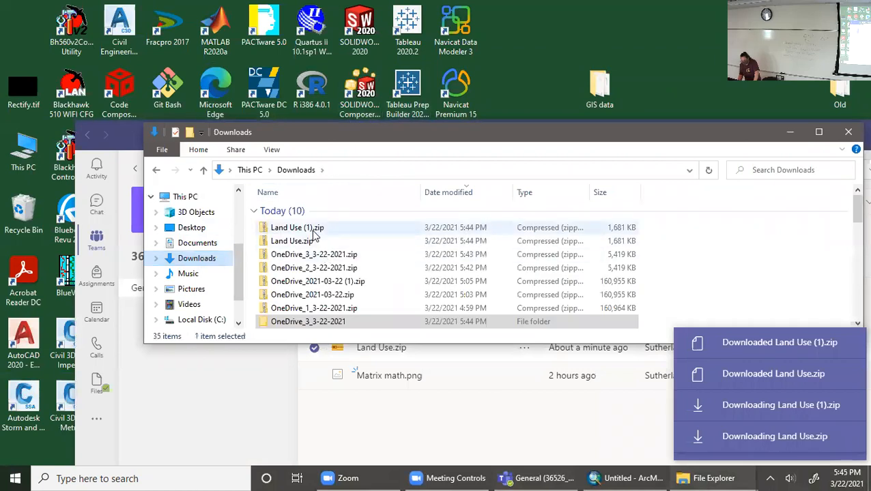
click(305, 243)
drag(305, 243, 648, 25)
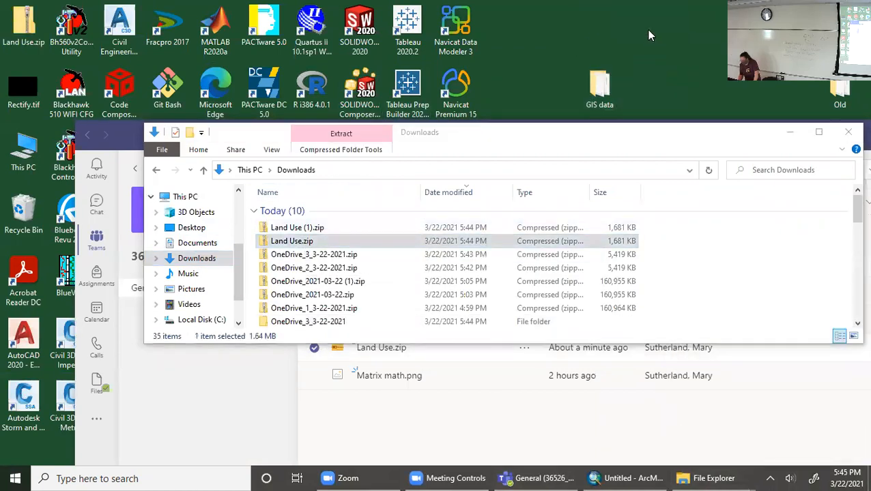
- Extract the new desktop copy of Land Use.zip to the suggested destination
right_click(647, 20)
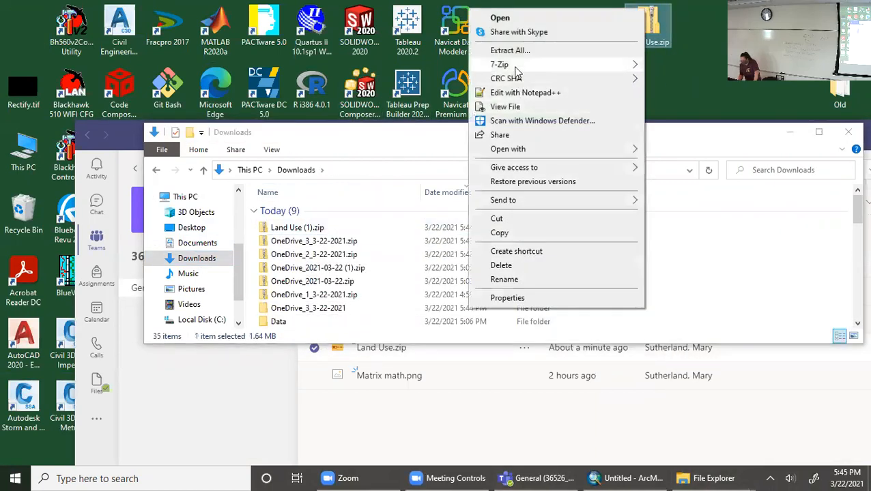
click(510, 53)
click(551, 362)
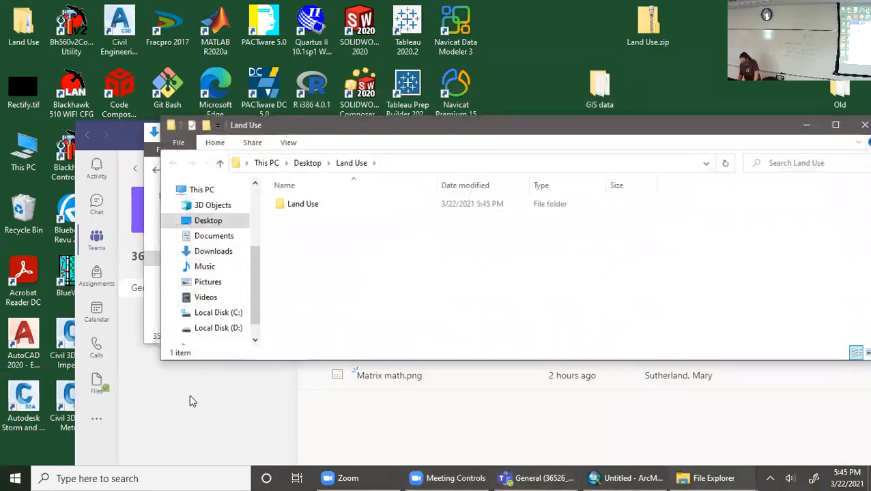
- Search the web for "mt tech email" in Microsoft Edge, decline the profile sync, and look through the results for the email page
click(155, 475)
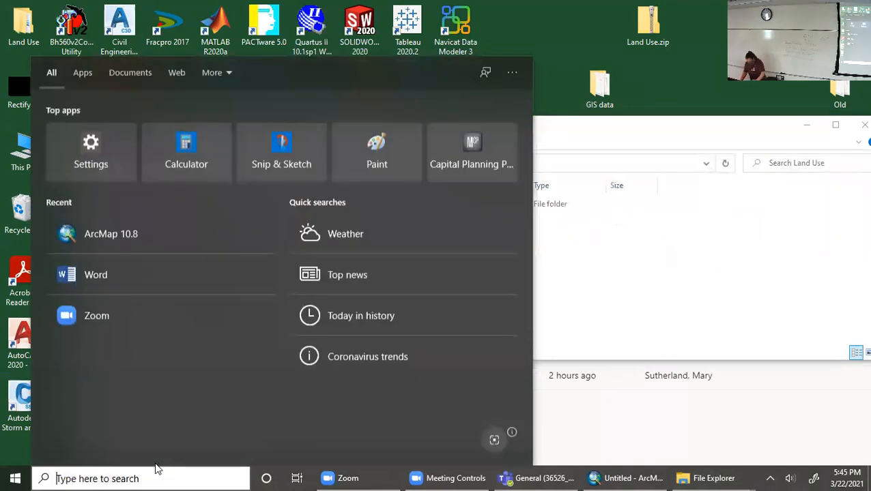
text(mt tech em)
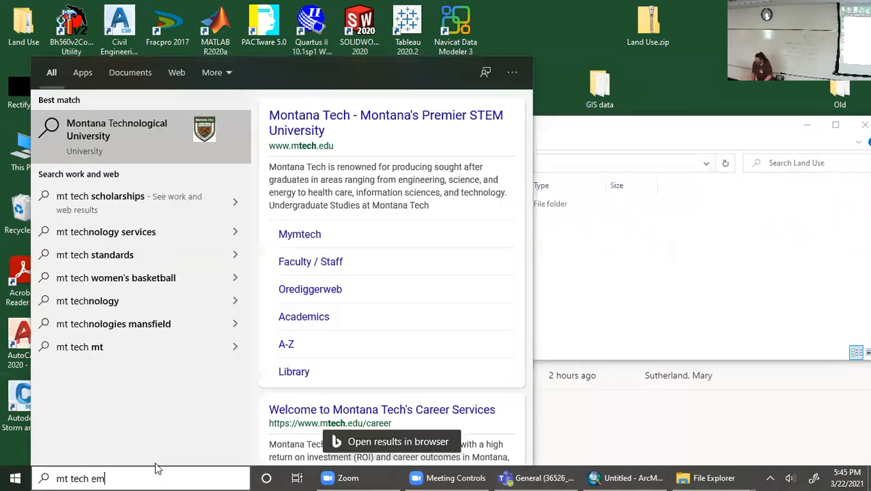
click(118, 133)
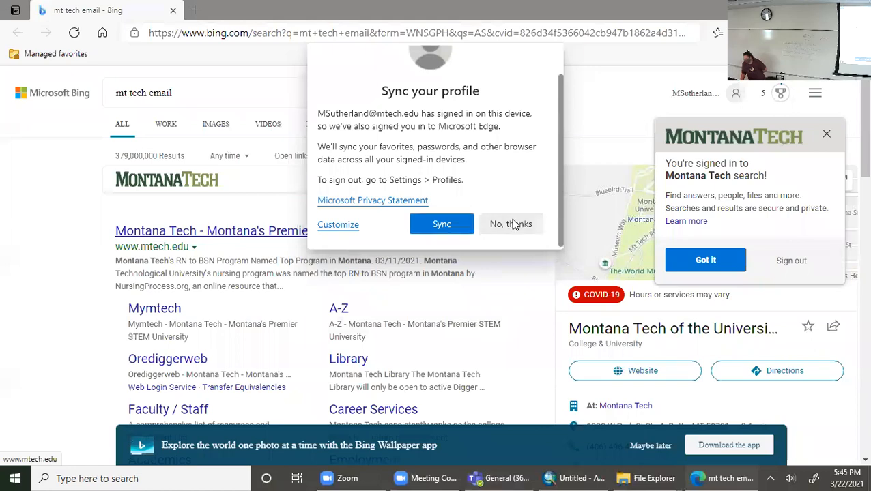
click(509, 224)
scroll(241, 338, down, 1)
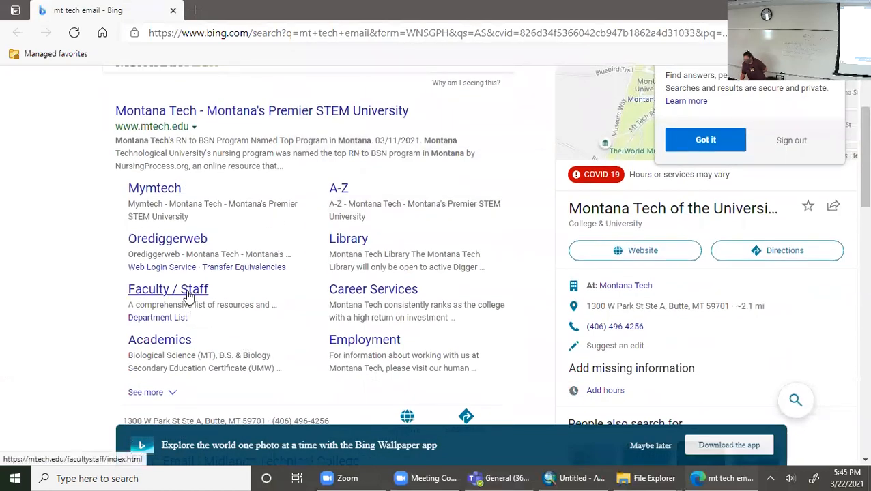
scroll(259, 326, down, 3)
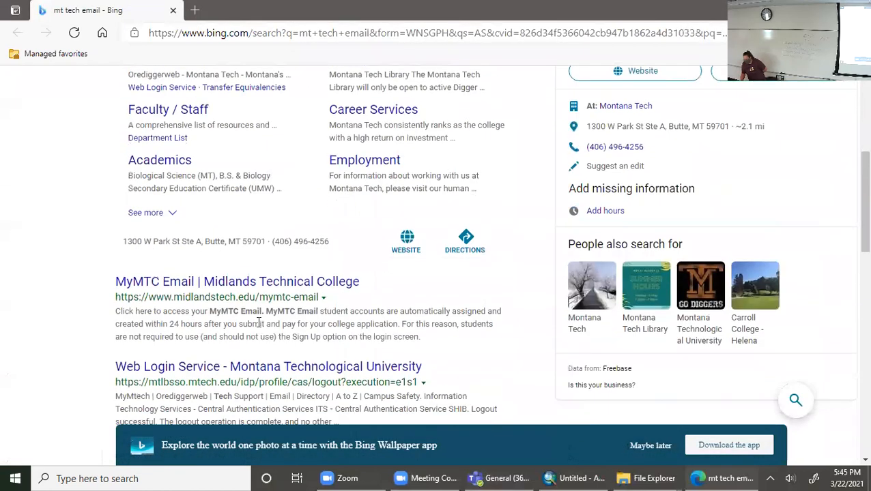
scroll(258, 314, up, 5)
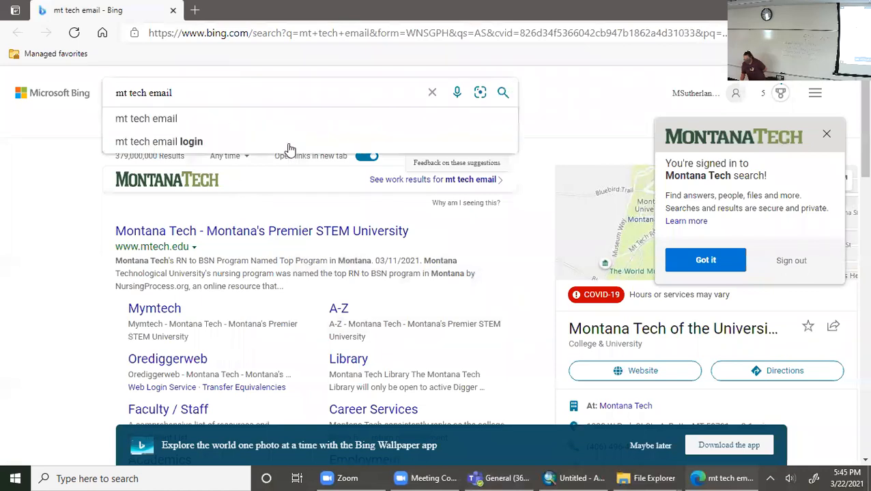
- Search for "mt tech email login" and open the Montana Tech website, then close the browser and reposition the Land Use window
click(64, 275)
click(208, 92)
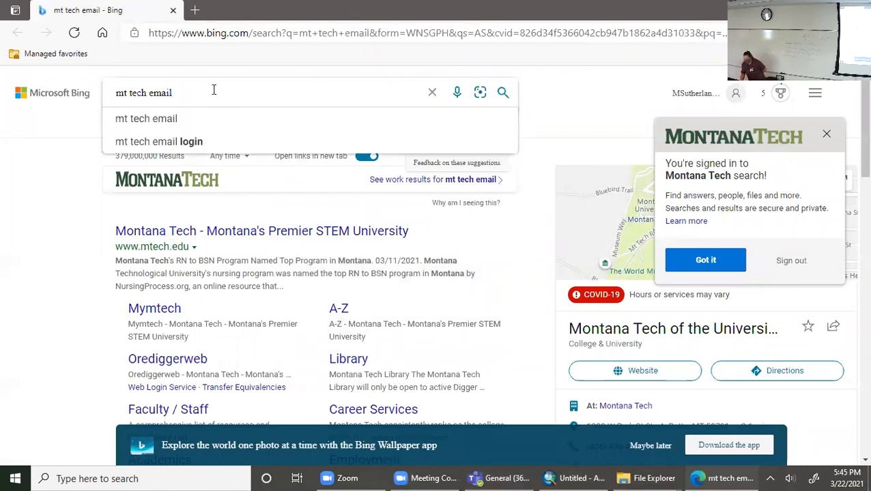
click(174, 142)
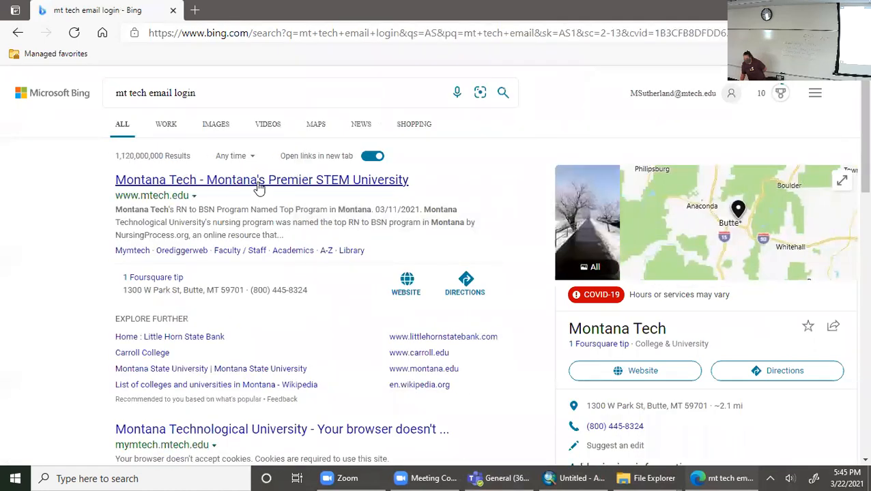
click(258, 182)
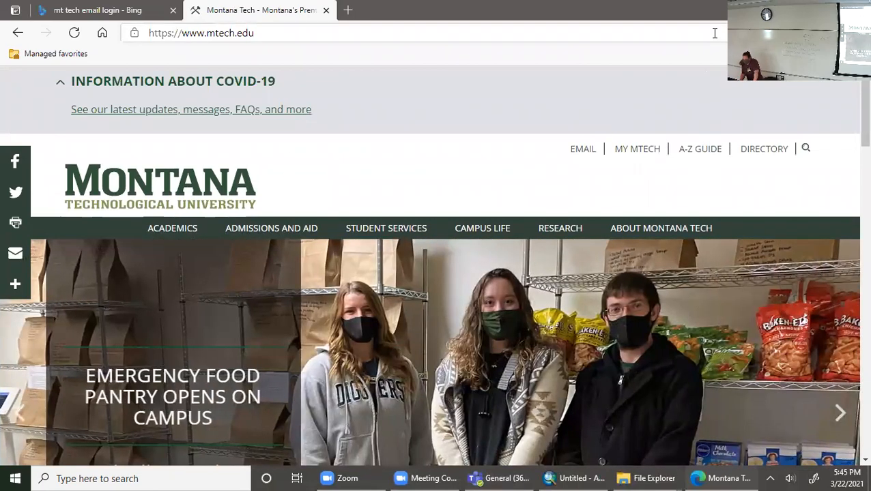
click(326, 10)
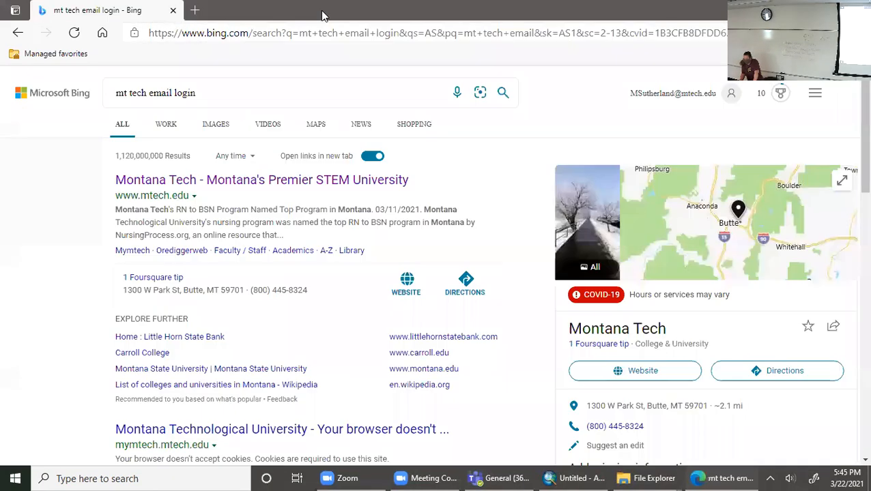
click(855, 10)
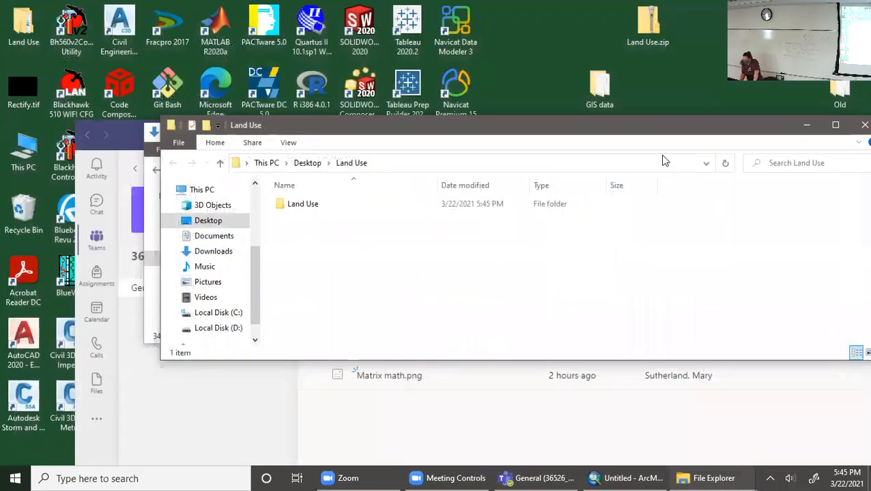
drag(622, 133, 583, 195)
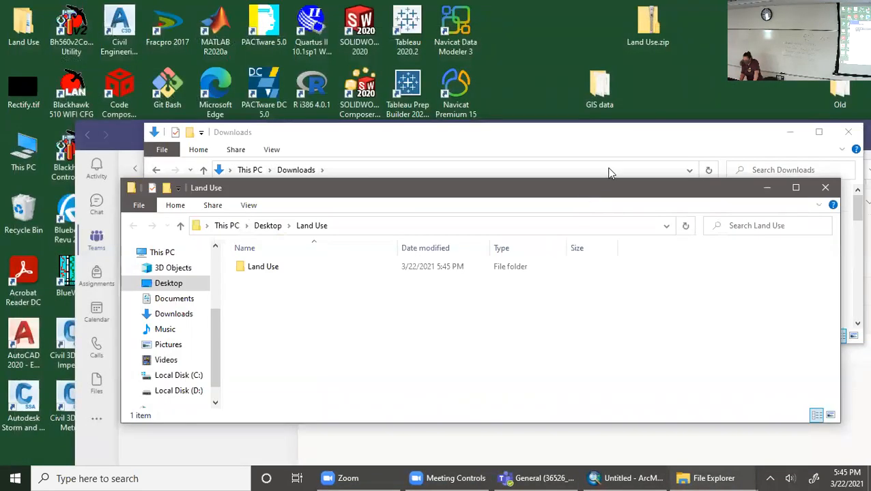
- Close the Downloads window, switch to ArcMap and refresh the desktop folder connection in the Catalog
click(796, 135)
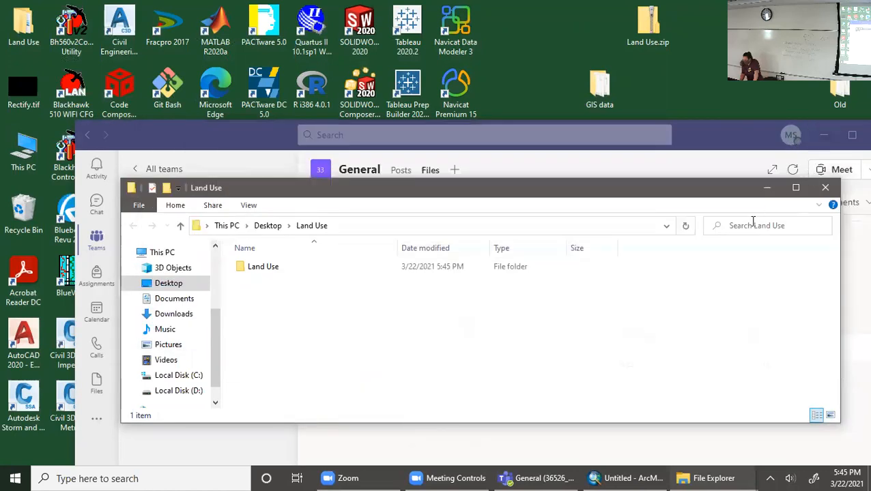
click(606, 478)
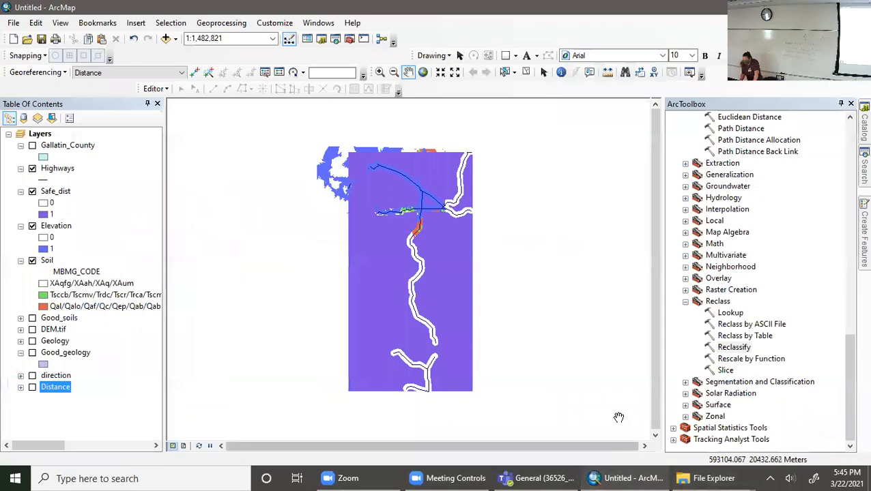
click(863, 123)
right_click(756, 204)
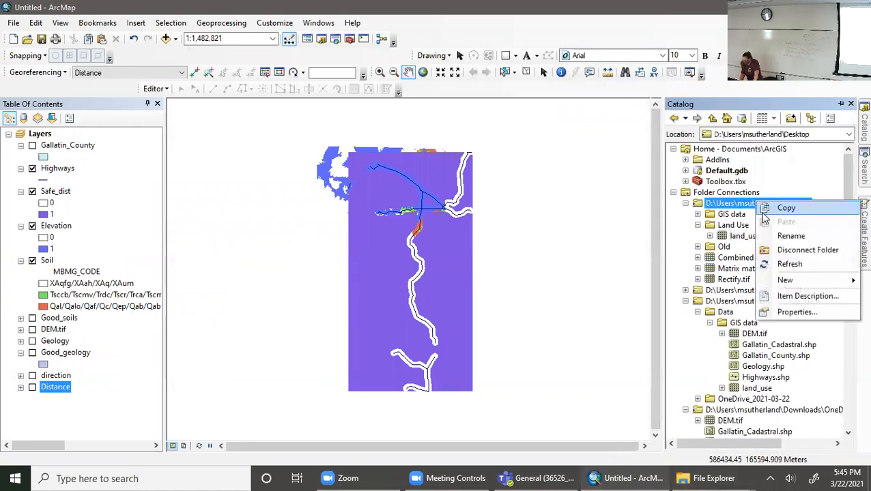
click(783, 264)
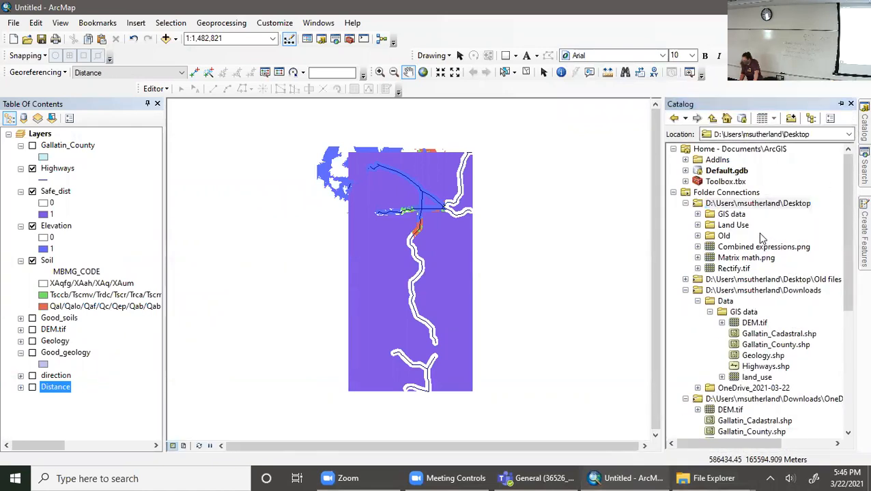
- Try to add the land_use raster from the nested Land Use folder on the desktop to the map
click(697, 226)
click(710, 236)
drag(754, 247, 65, 214)
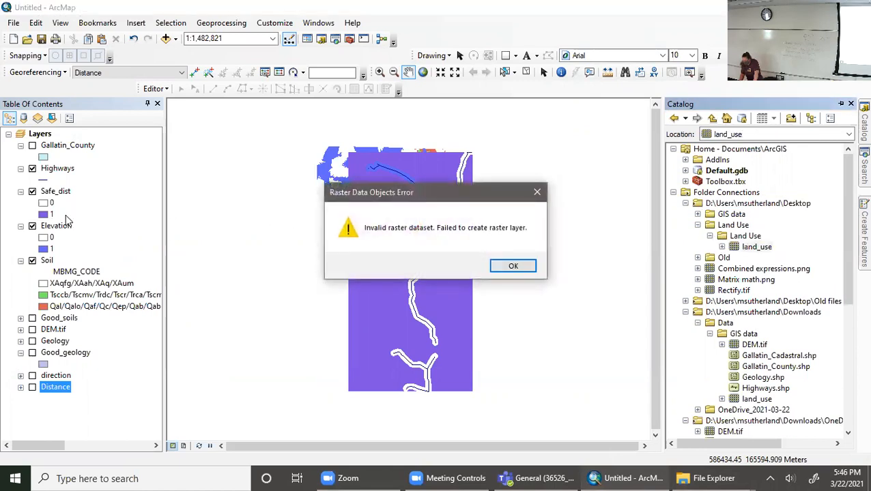
click(512, 266)
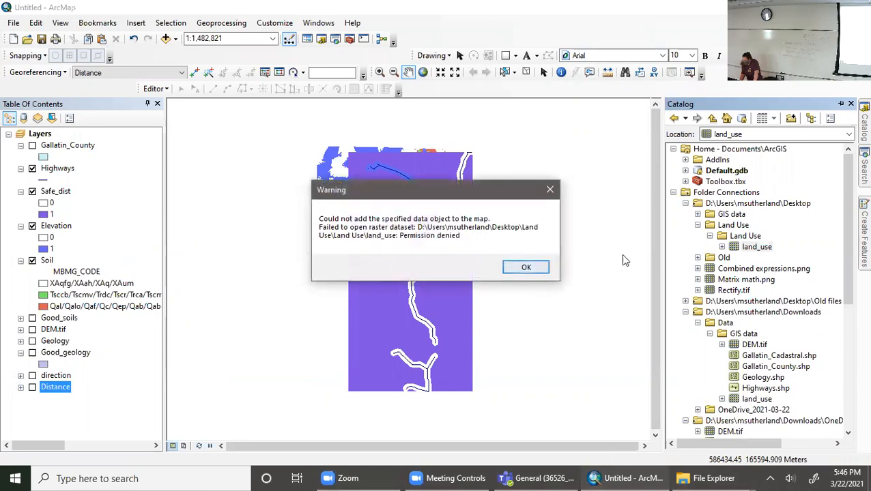
click(529, 266)
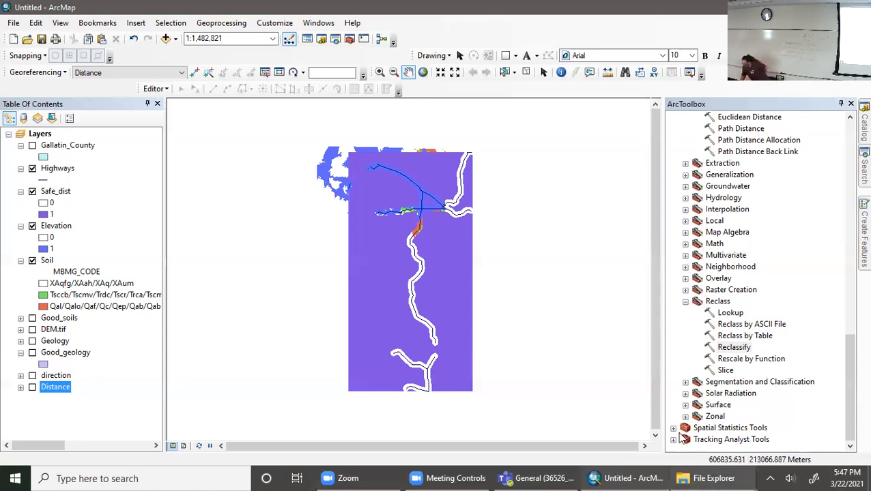
click(720, 350)
double_click(720, 350)
click(239, 80)
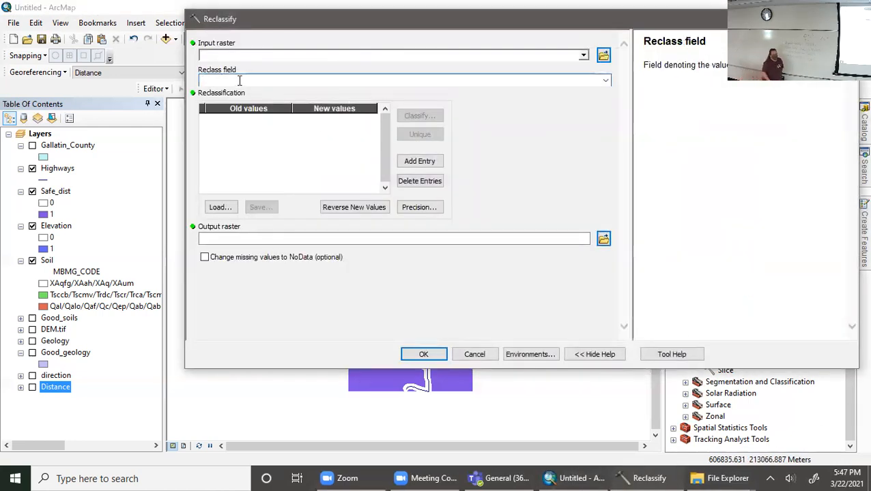
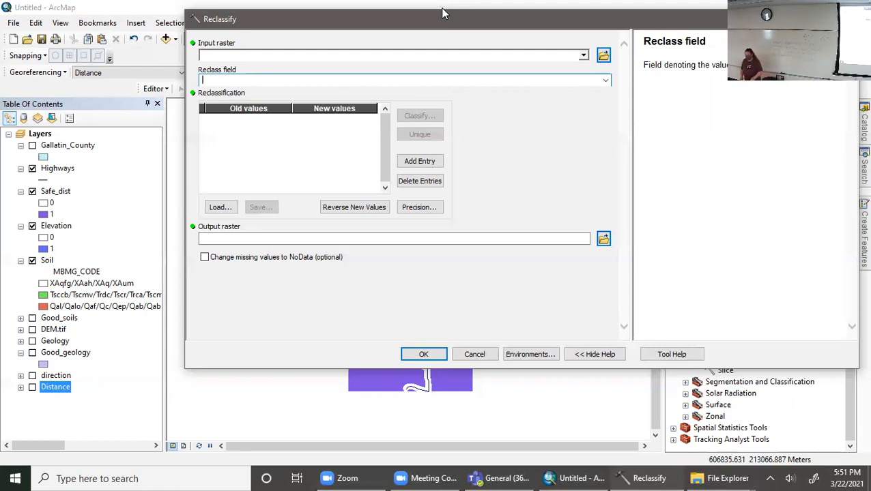
click(844, 19)
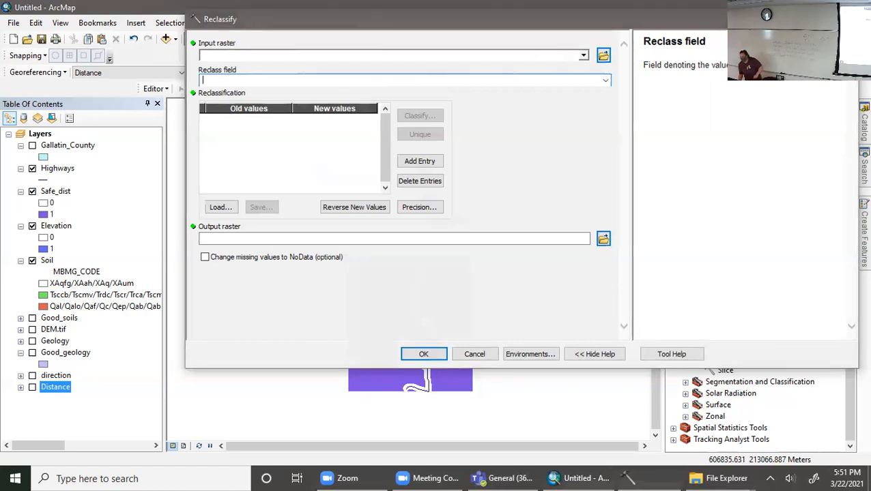
- Build the Raster Calculator expression "Safe_dist" * "Elevation" * "Soil" using the Map Algebra tool in Spatial Analyst
scroll(729, 331, up, 3)
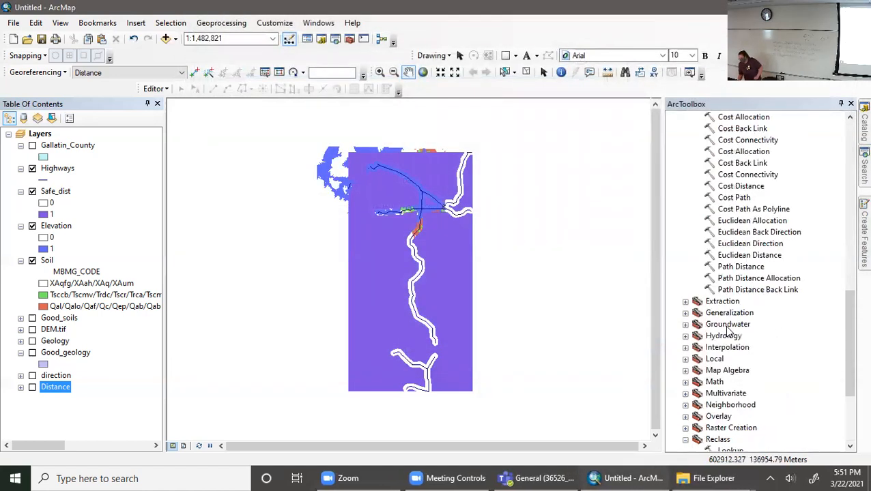
scroll(727, 331, up, 7)
scroll(722, 319, down, 1)
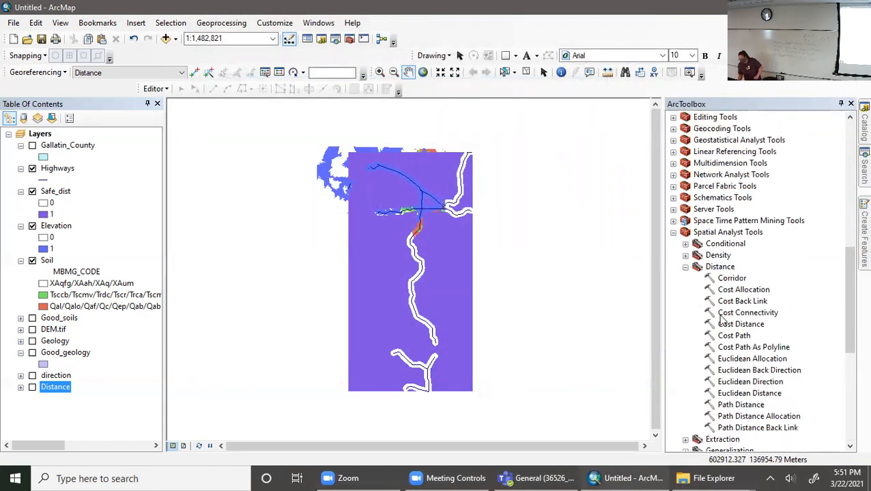
scroll(722, 319, down, 4)
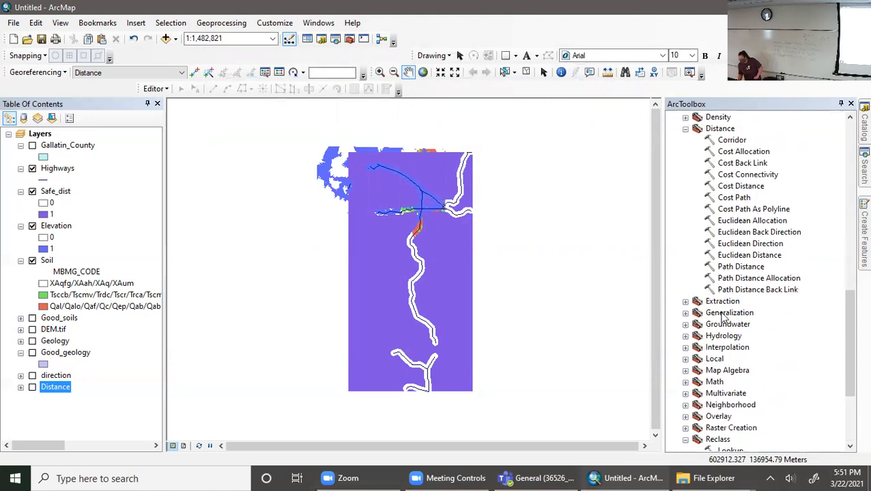
click(685, 370)
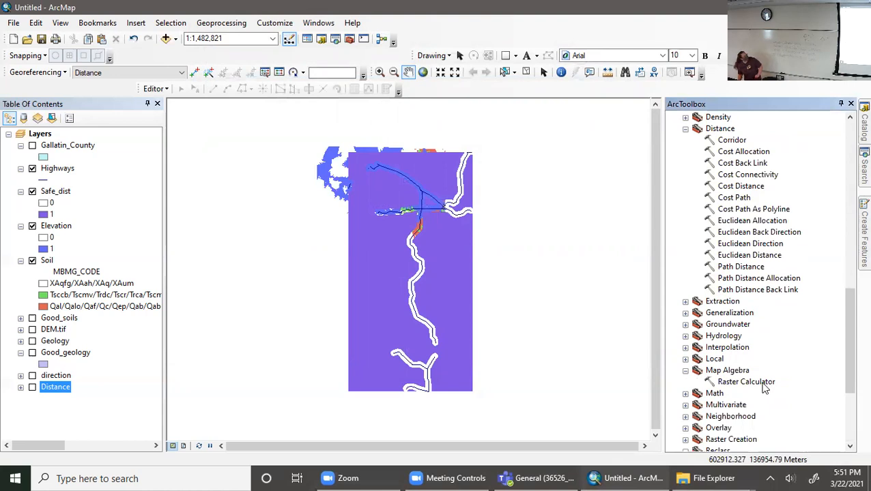
double_click(763, 383)
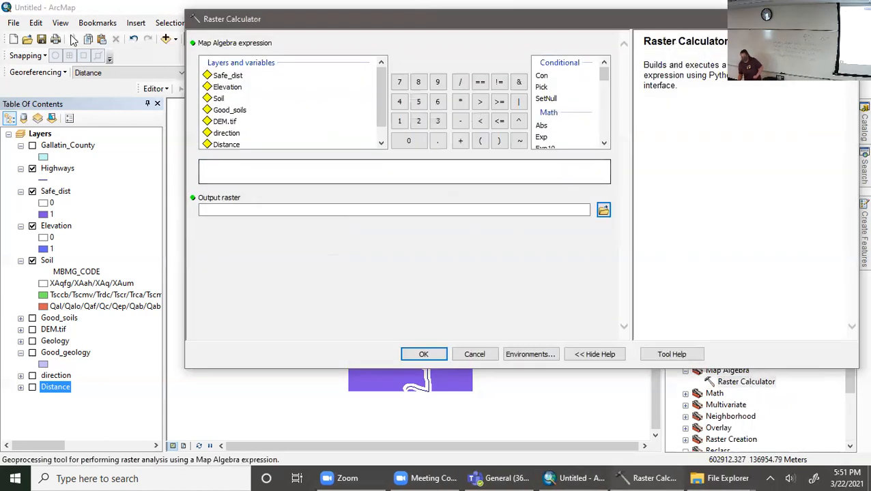
click(225, 77)
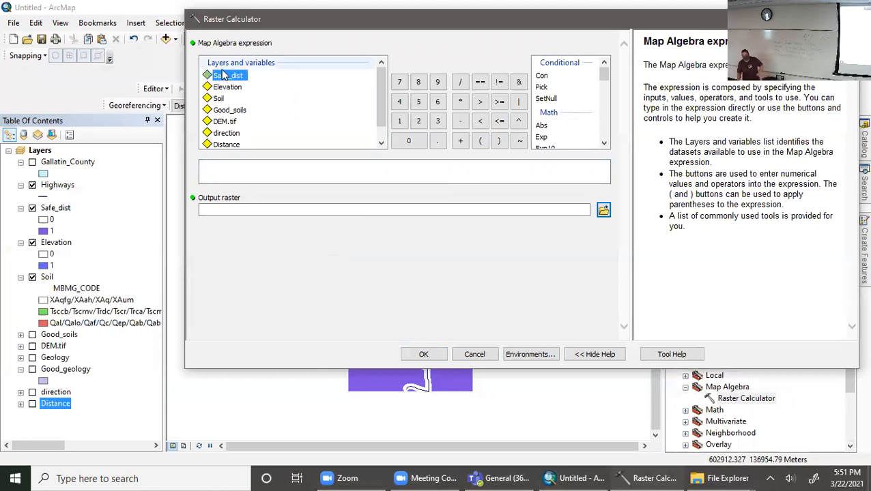
double_click(227, 76)
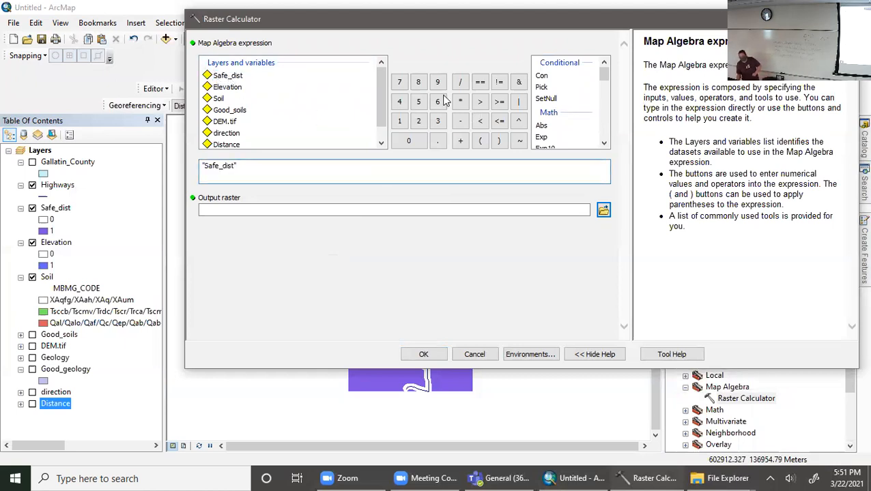
click(461, 102)
double_click(220, 87)
click(460, 101)
double_click(220, 99)
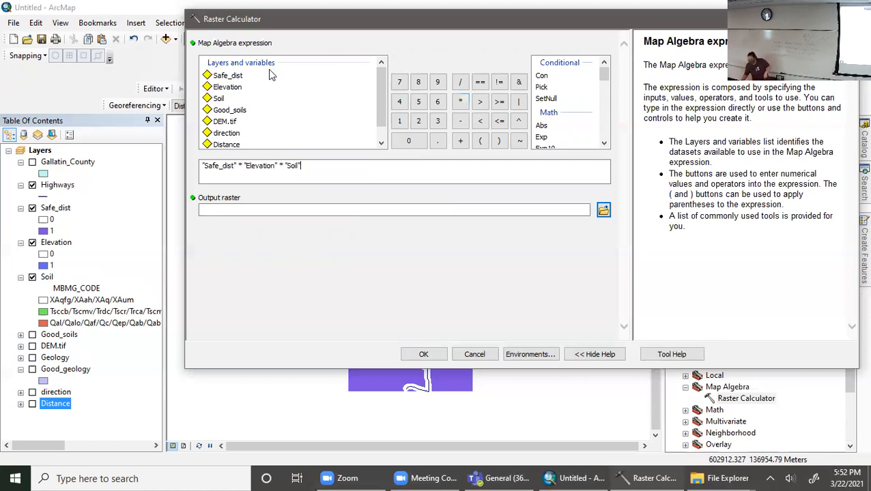
- Name the output raster Ideal_Habitat in Default.gdb and run the raster calculation
click(255, 209)
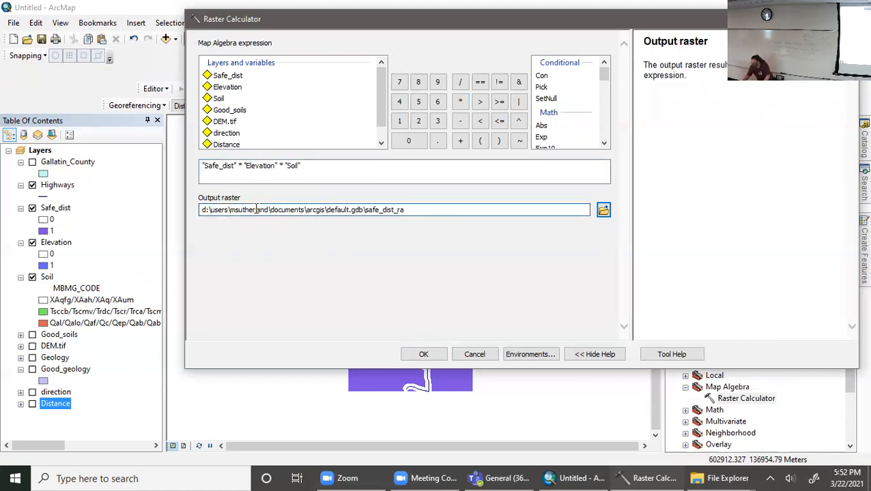
double_click(380, 210)
text(1)
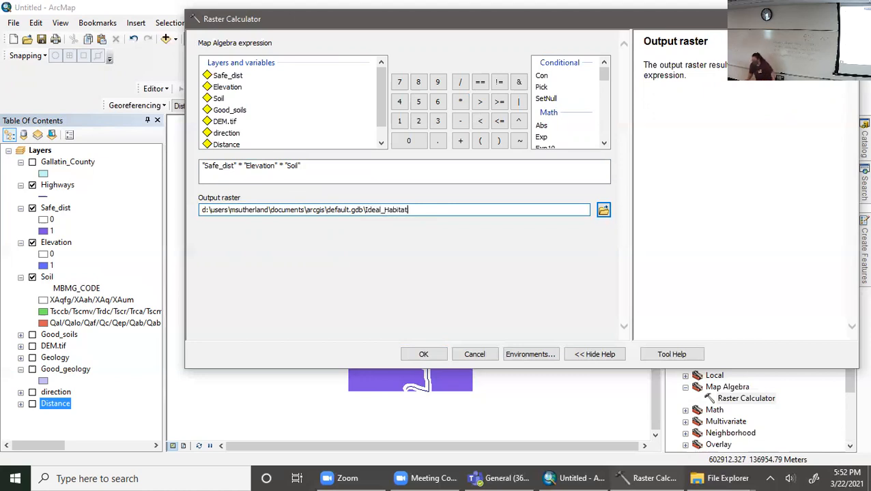
click(445, 311)
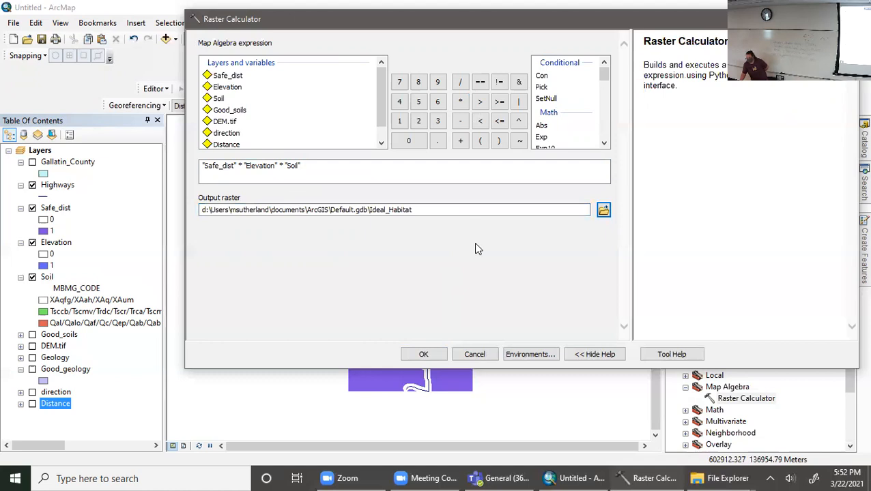
click(470, 208)
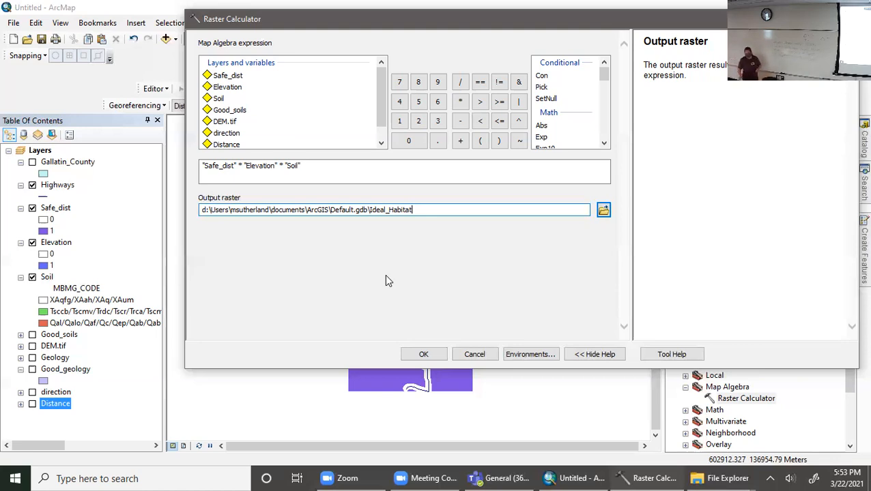
click(422, 355)
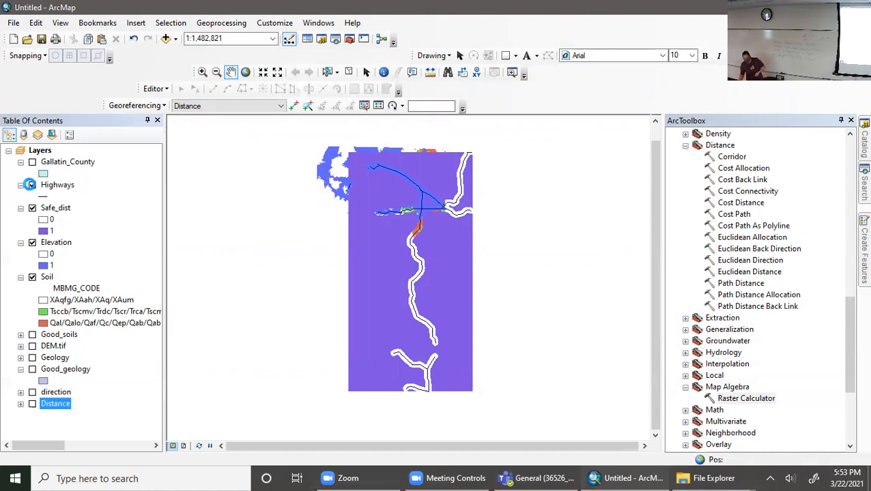
- Hide the Highways, Safe_dist, Elevation and Soil layers and collapse their legends
click(32, 185)
click(32, 254)
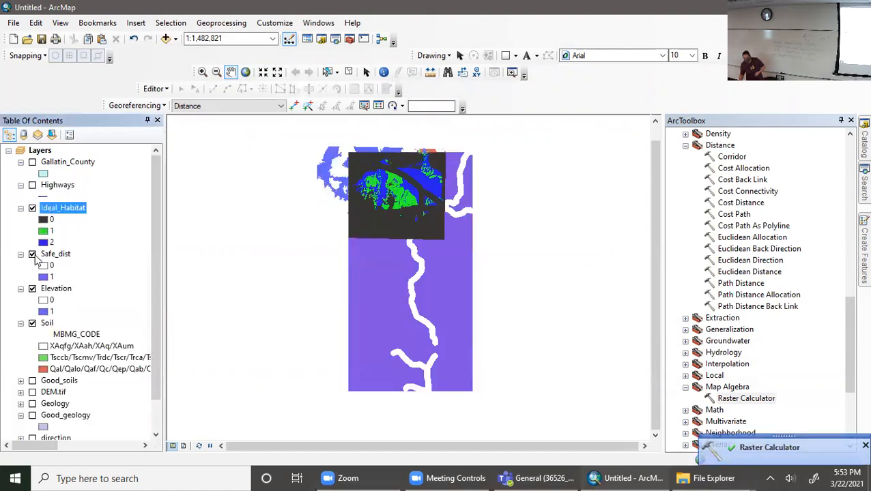
click(32, 289)
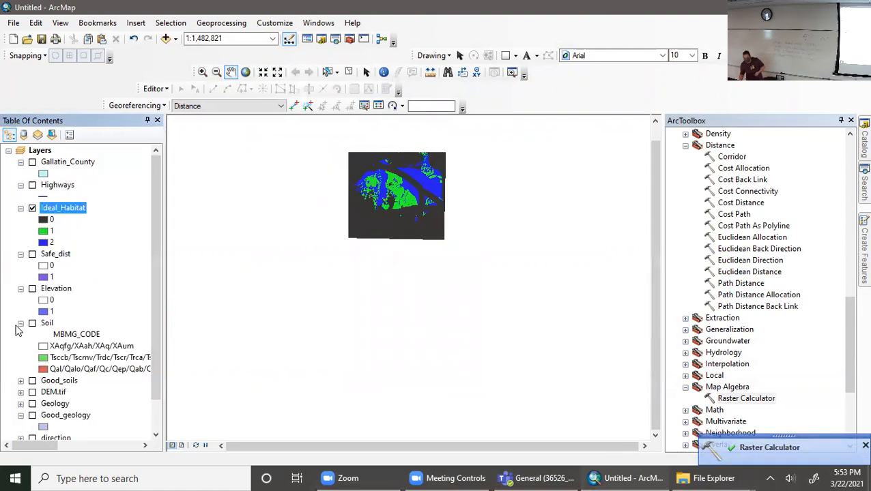
click(20, 323)
click(21, 289)
click(21, 254)
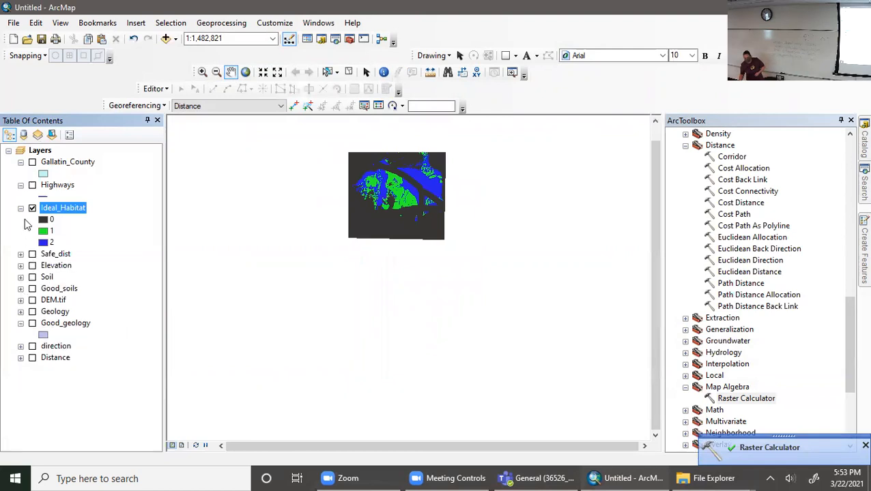
click(20, 185)
- Move Ideal_Habitat to the top of the layer order and give its 0 class the Hollow symbol
drag(61, 200, 67, 158)
click(43, 174)
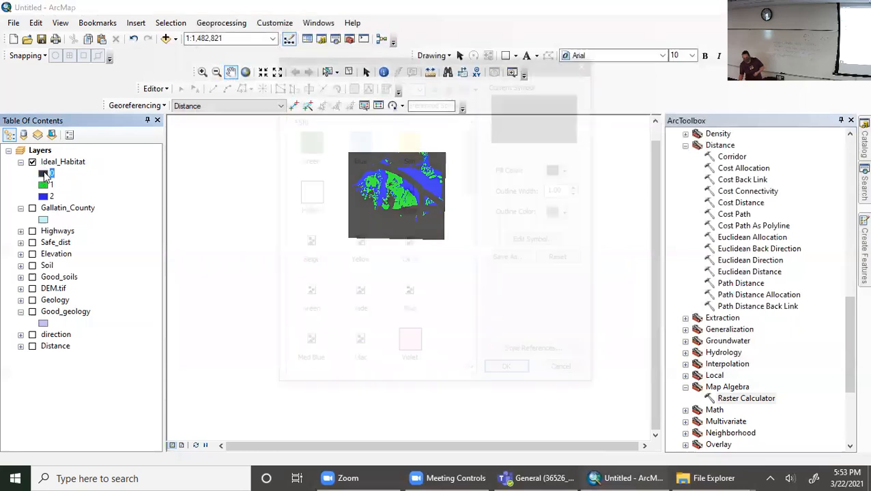
click(307, 194)
click(510, 375)
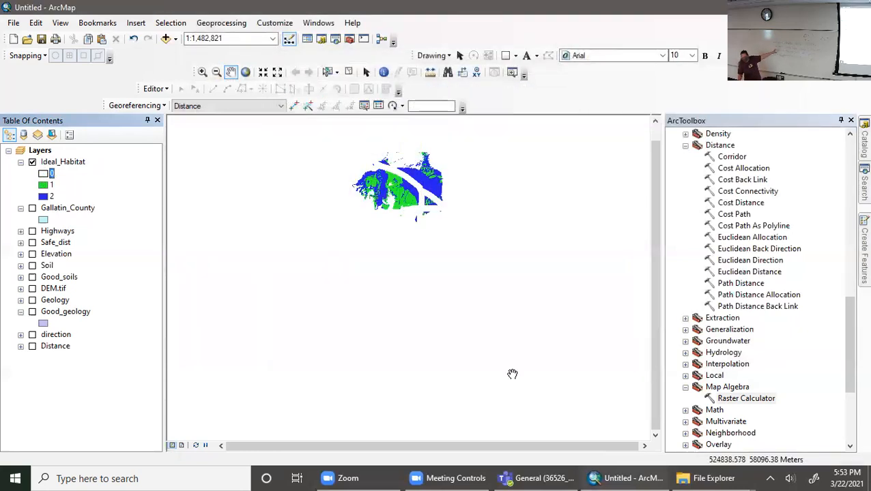
right_click(85, 162)
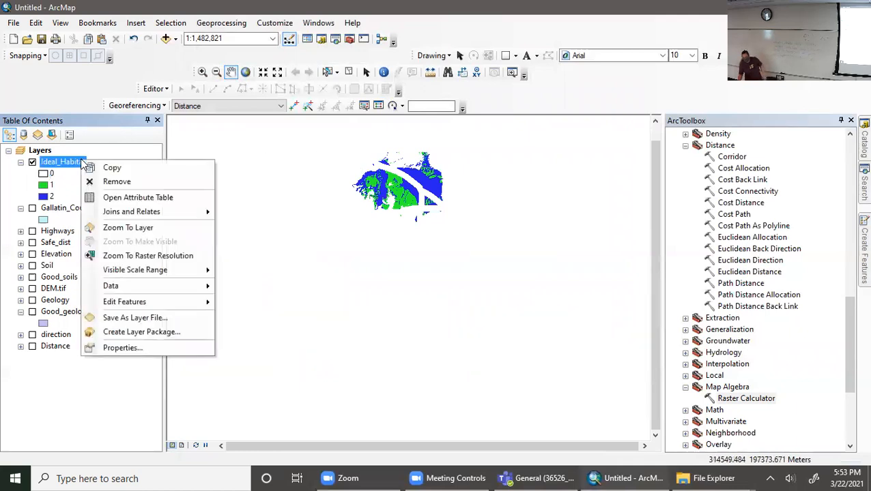
click(124, 230)
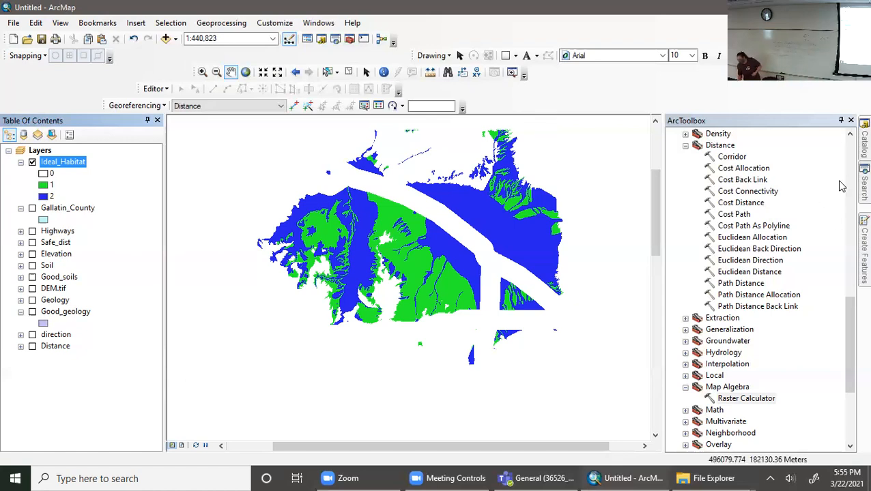
- Add Gallatin_Cadastral.shp from the desktop GIS data folder to the map above Ideal_Habitat
mouse_move(863, 140)
click(698, 231)
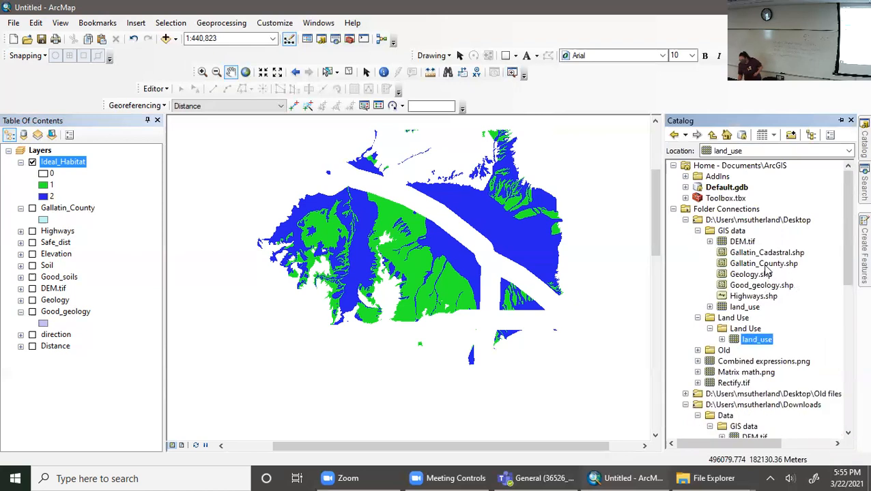
click(763, 265)
drag(765, 253, 95, 161)
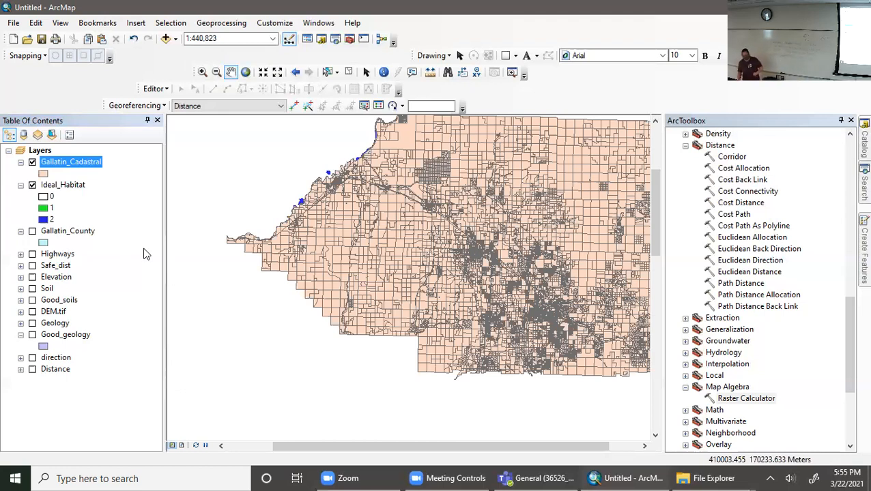
- Open the attribute table of Gallatin_Cadastral and bring up Select By Attributes for it
click(61, 186)
click(113, 236)
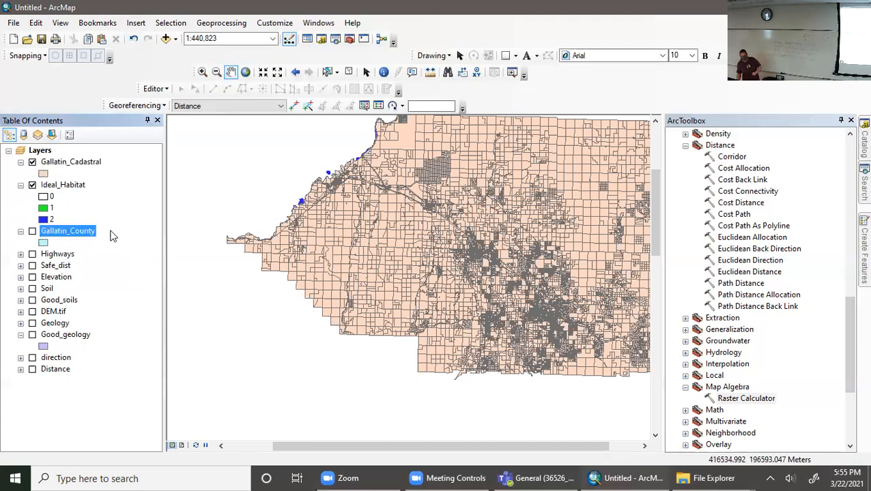
click(78, 163)
right_click(81, 163)
click(133, 200)
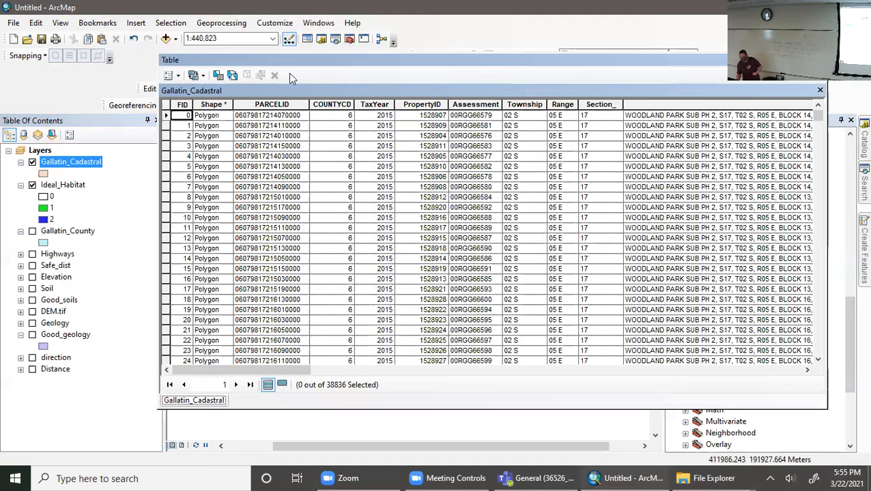
click(179, 76)
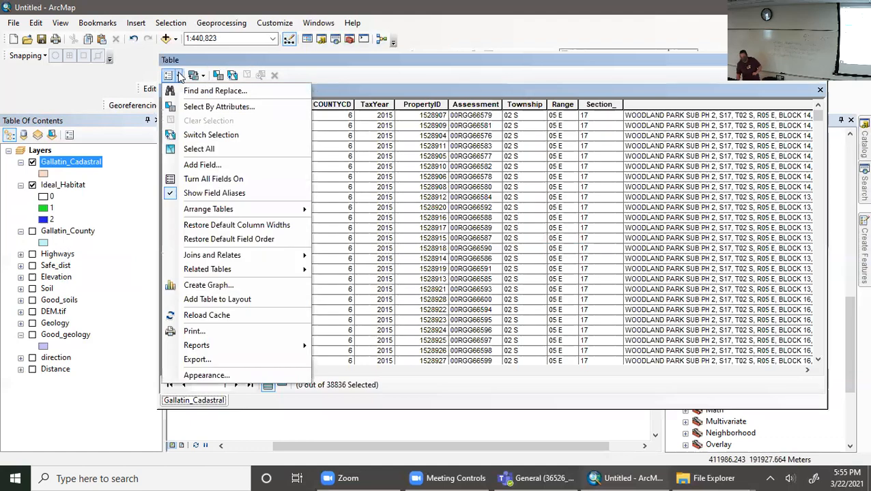
click(209, 108)
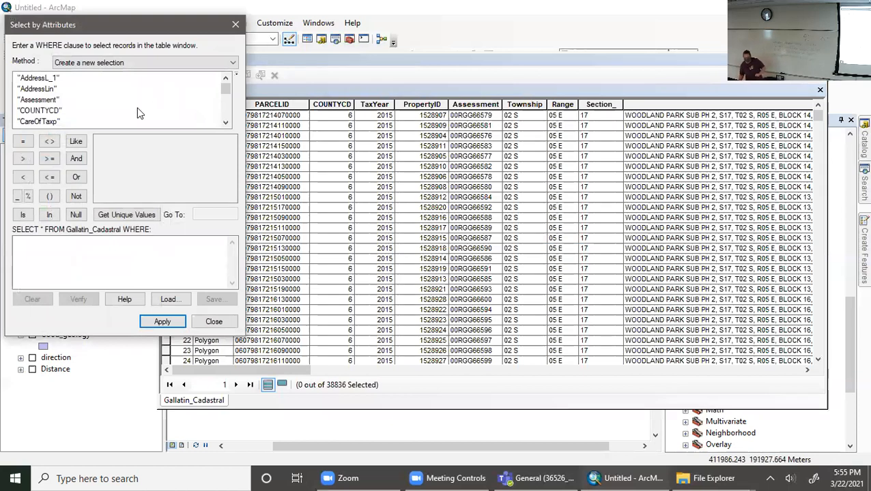
- Create a new selection of the parcels where "OwnerName" LIKE '%STATE%'
scroll(137, 114, down, 2)
scroll(140, 114, down, 3)
scroll(137, 114, down, 2)
scroll(138, 114, up, 2)
scroll(106, 123, down, 1)
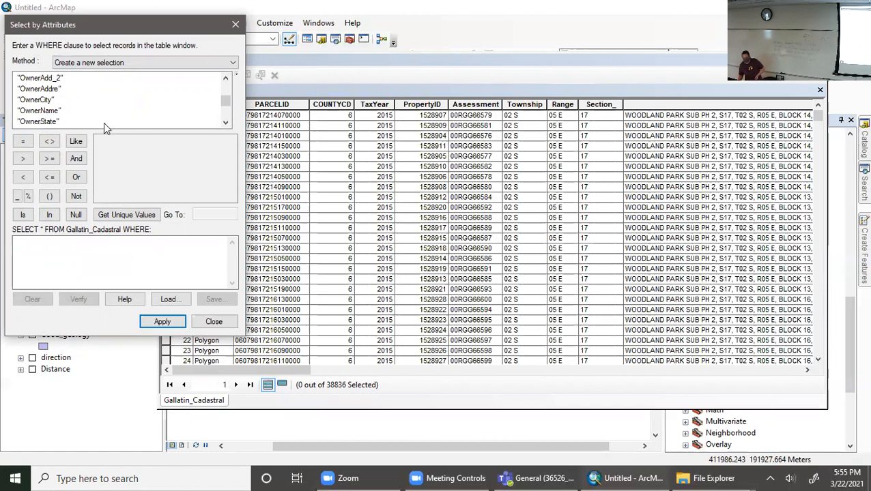
double_click(42, 110)
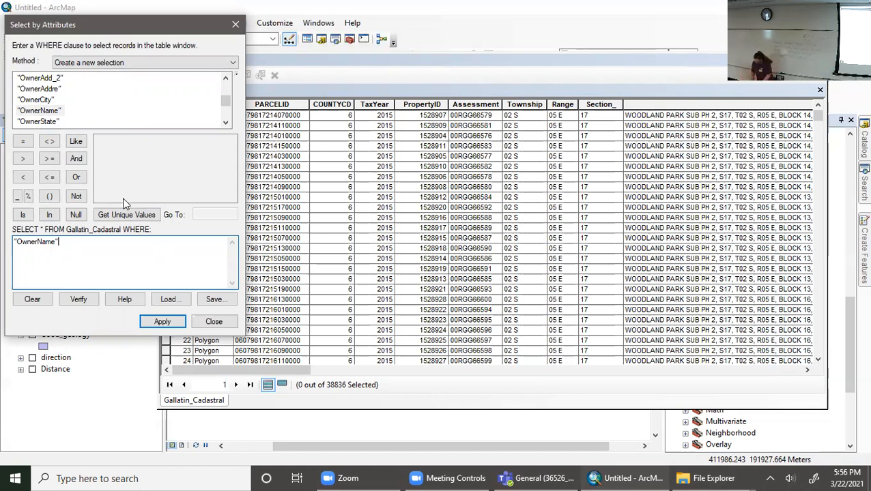
click(78, 143)
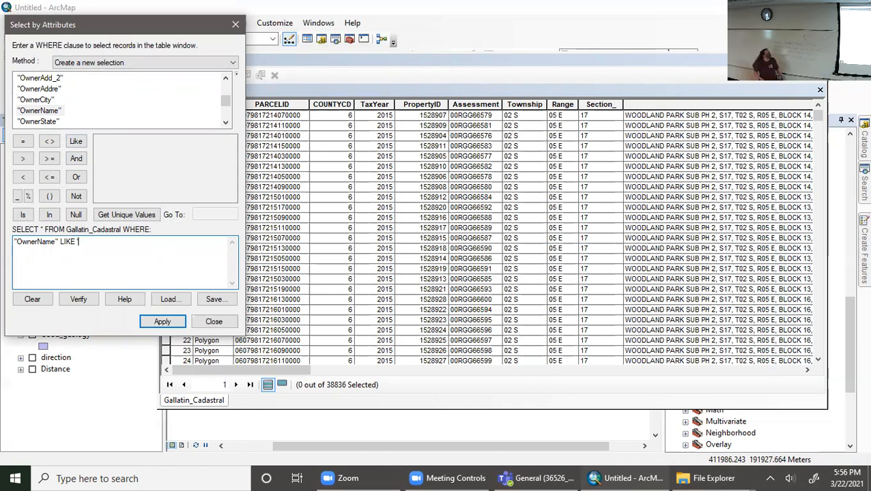
text('%STATE%)
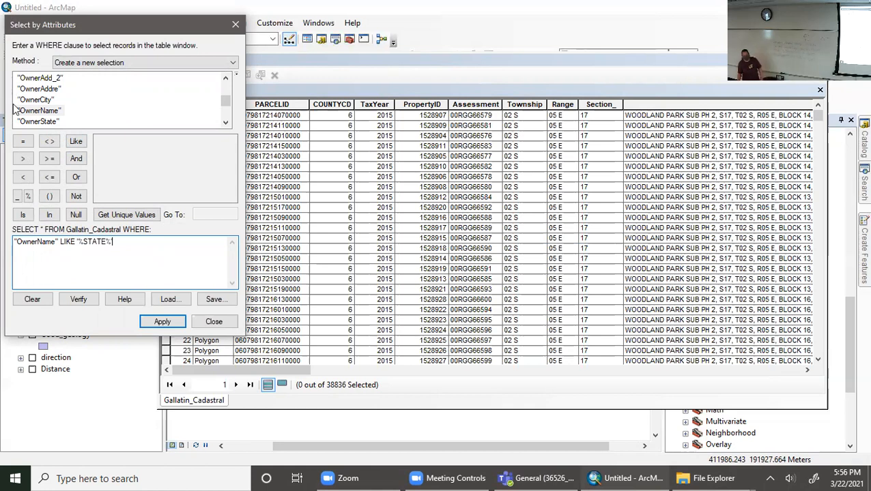
click(162, 322)
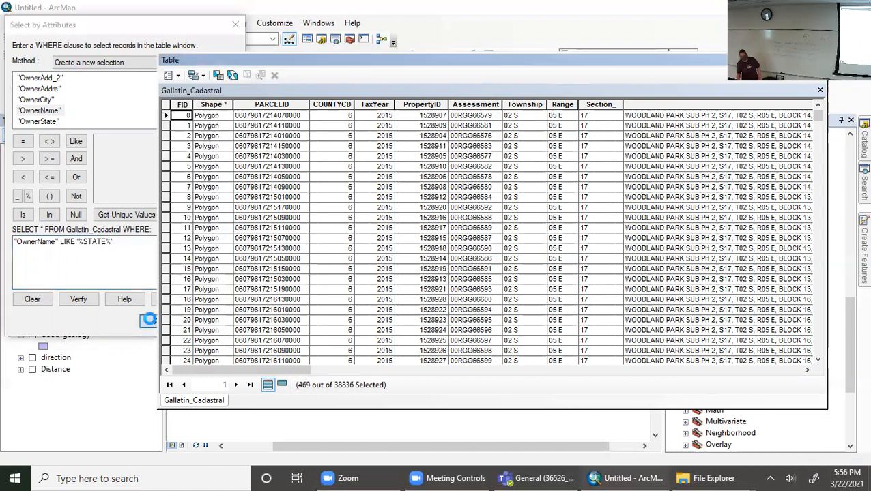
- Show only the selected records in the table and examine their OwnerName values
click(281, 385)
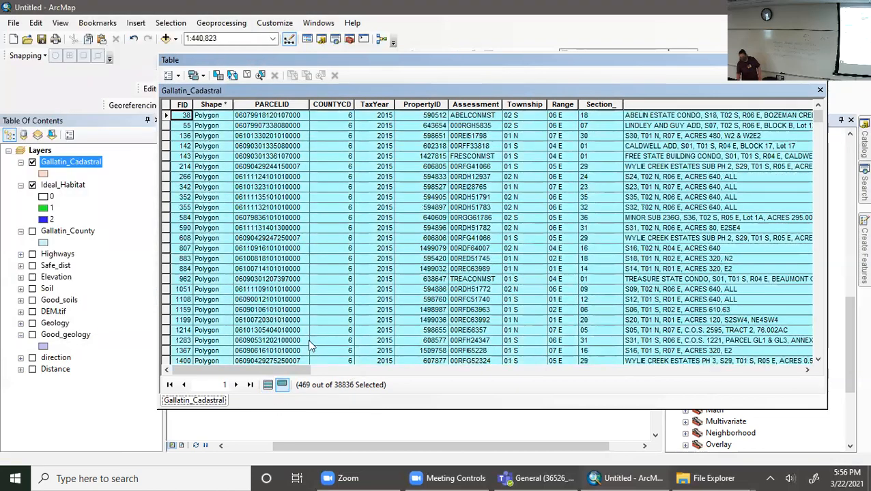
scroll(294, 362, down, 2)
drag(273, 369, 645, 373)
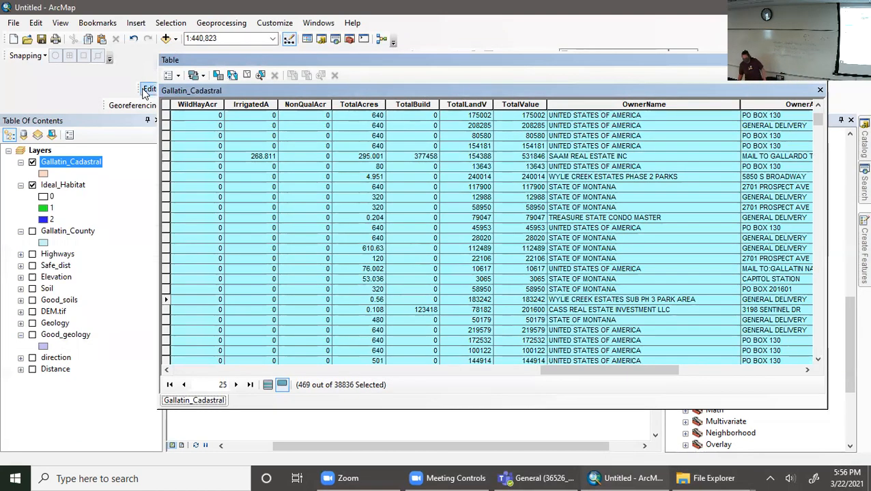
- Remove the parcels where "OwnerName" LIKE '%ESTATE%' from the current selection
click(174, 80)
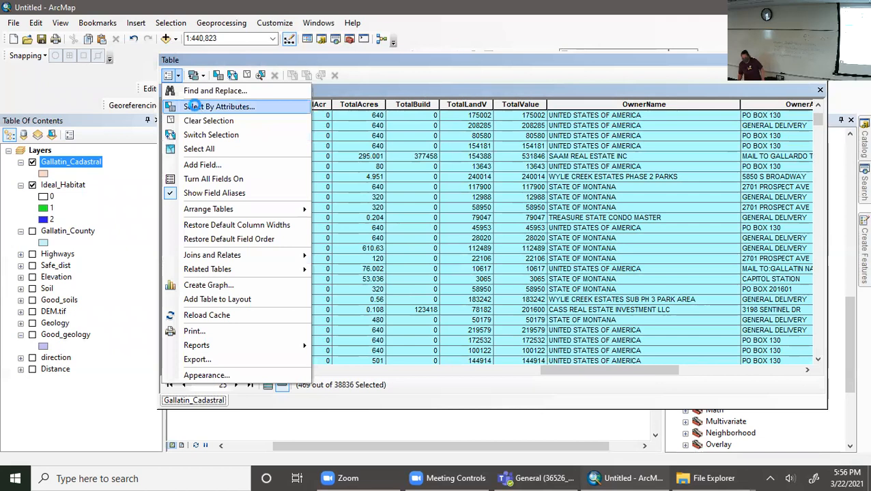
click(194, 106)
click(168, 63)
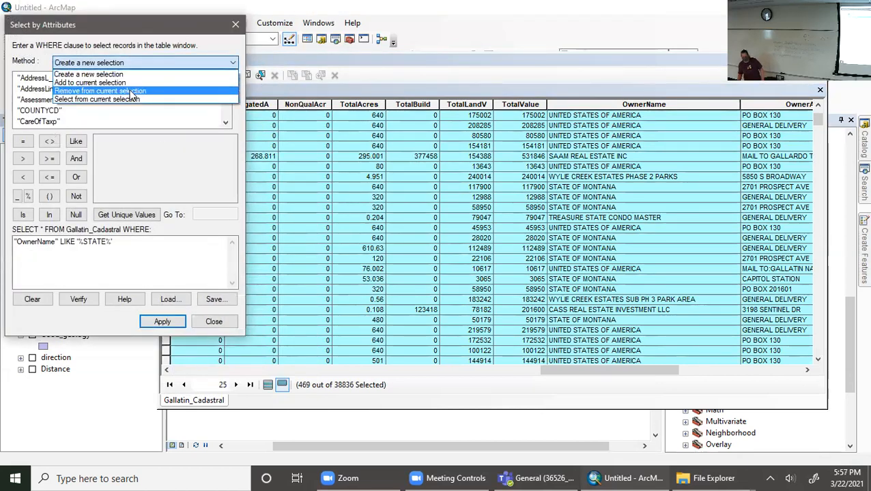
click(132, 92)
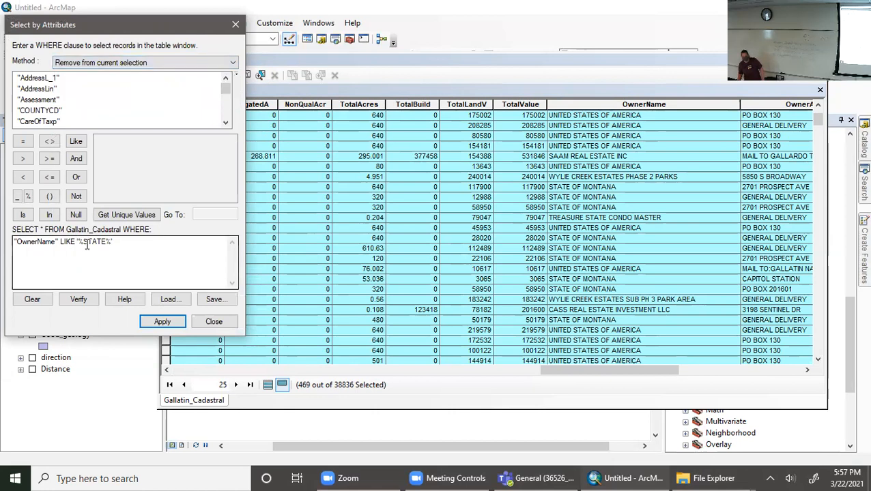
text(E)
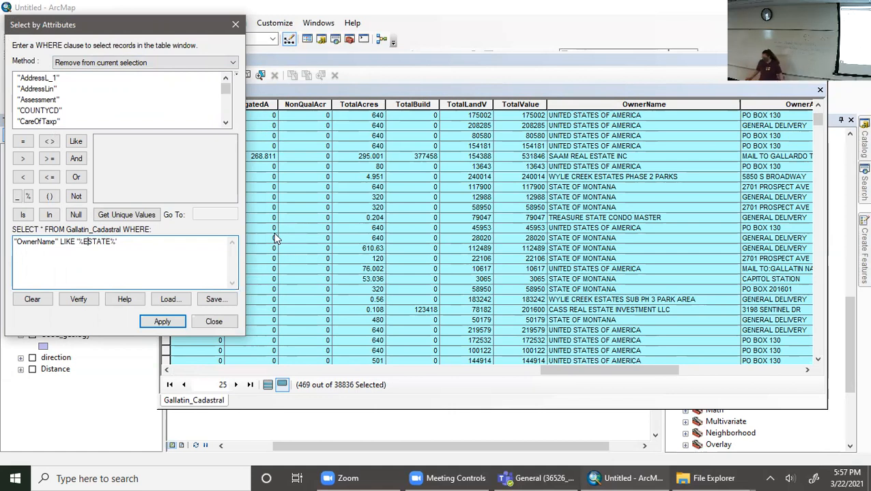
click(164, 322)
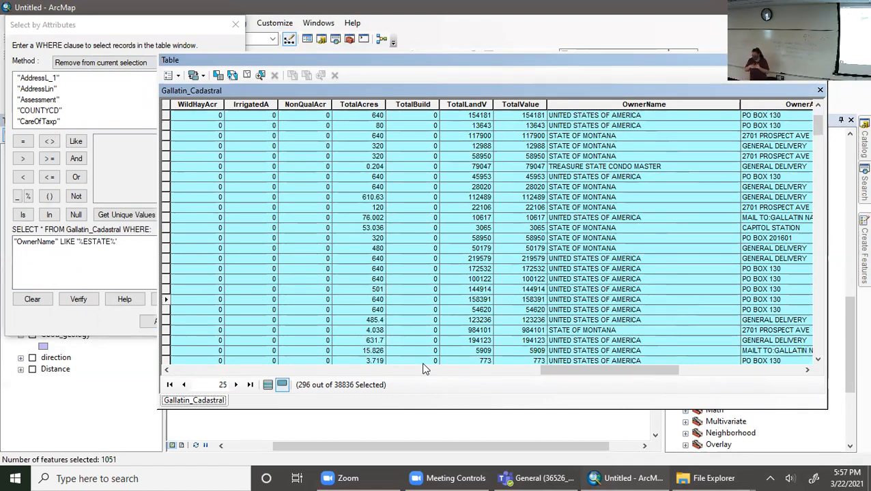
- Reposition the attribute table and the Select by Attributes dialog to uncover the map tools and layer list
drag(423, 58, 420, 141)
click(144, 28)
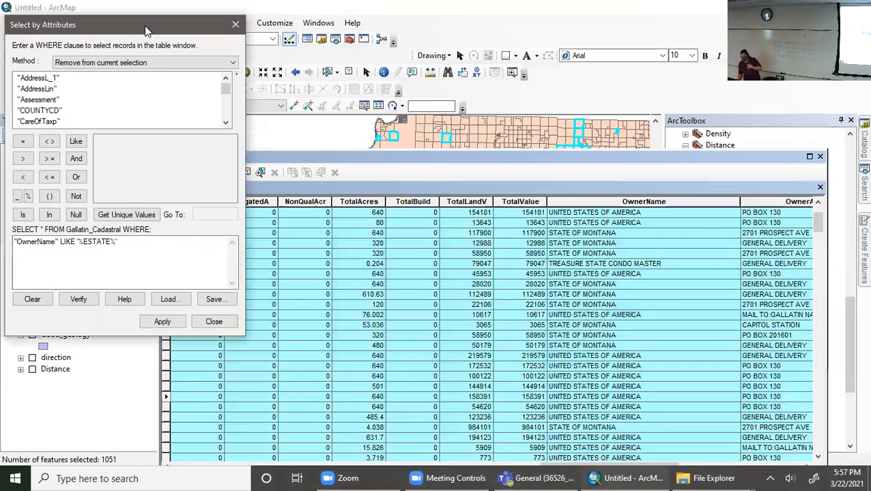
drag(478, 244, 512, 234)
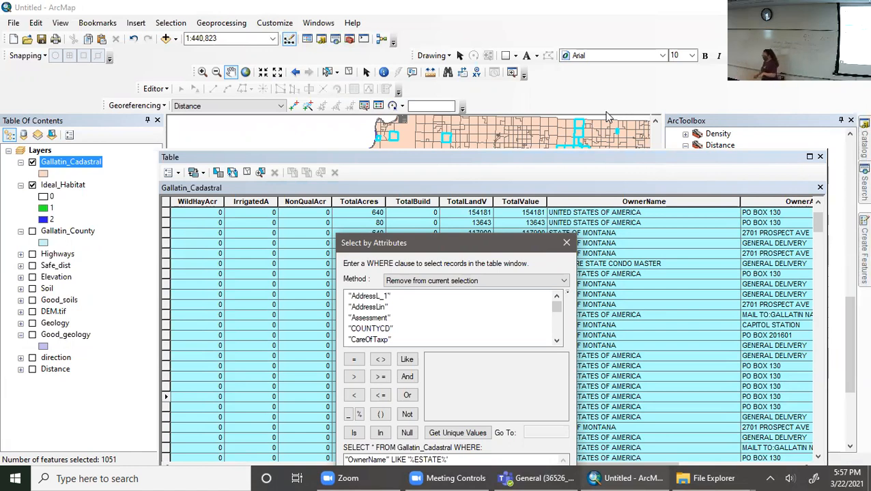
click(164, 90)
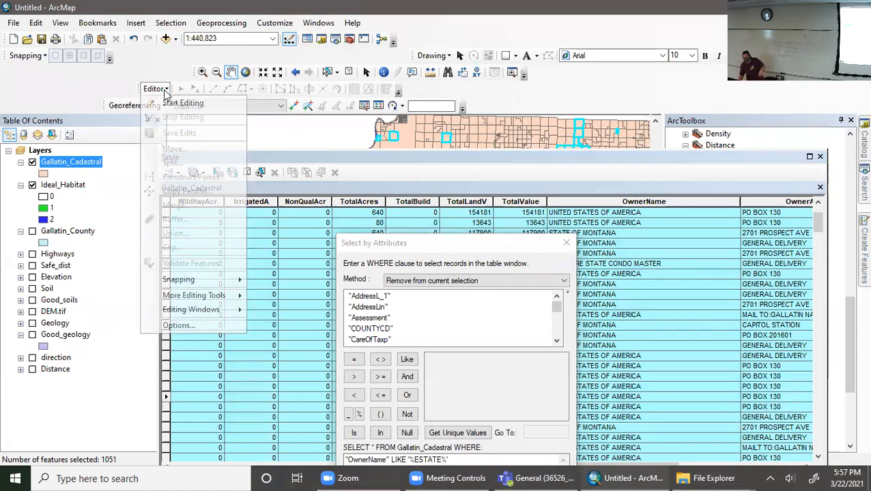
click(181, 103)
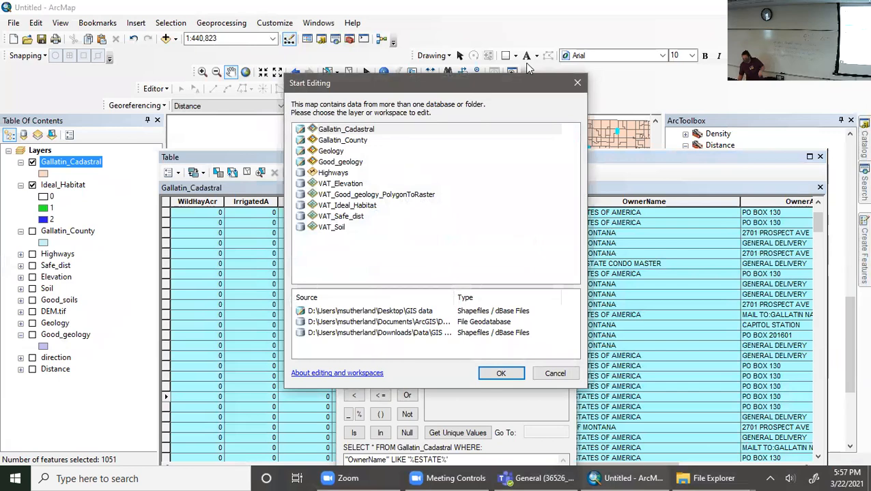
key(Escape)
- Start an edit session on the Gallatin_Cadastral layer
right_click(89, 163)
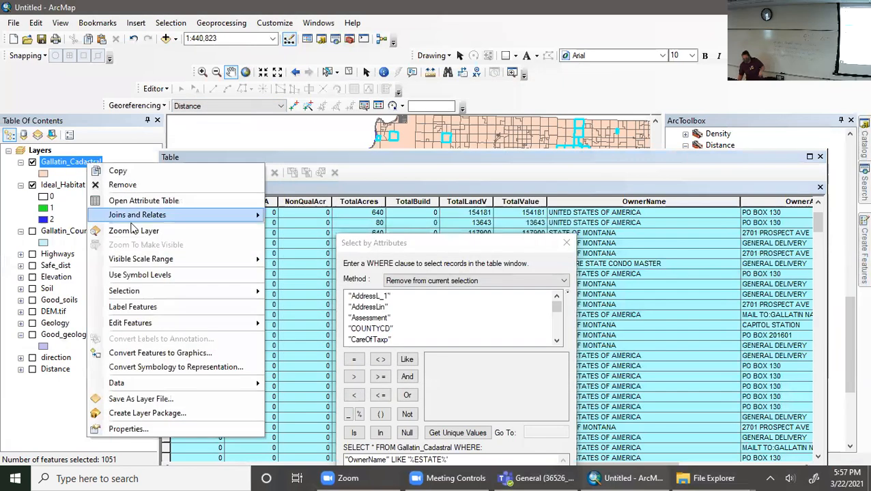
mouse_move(132, 326)
click(315, 324)
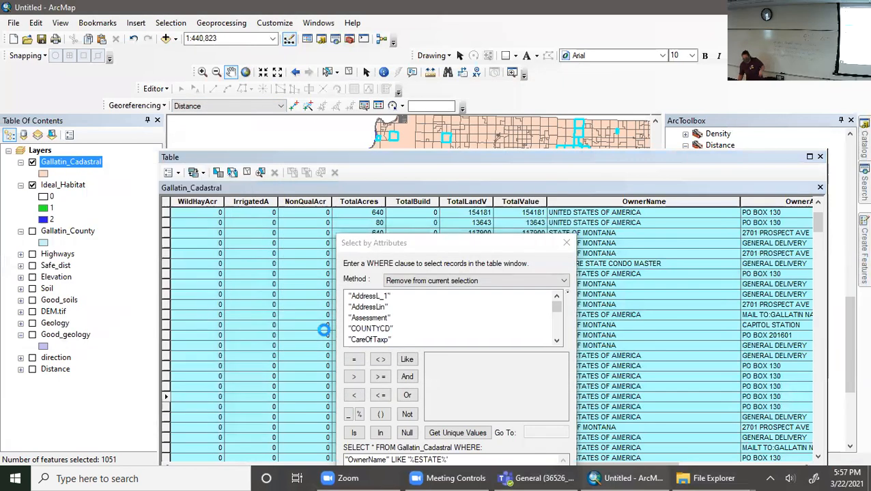
click(506, 375)
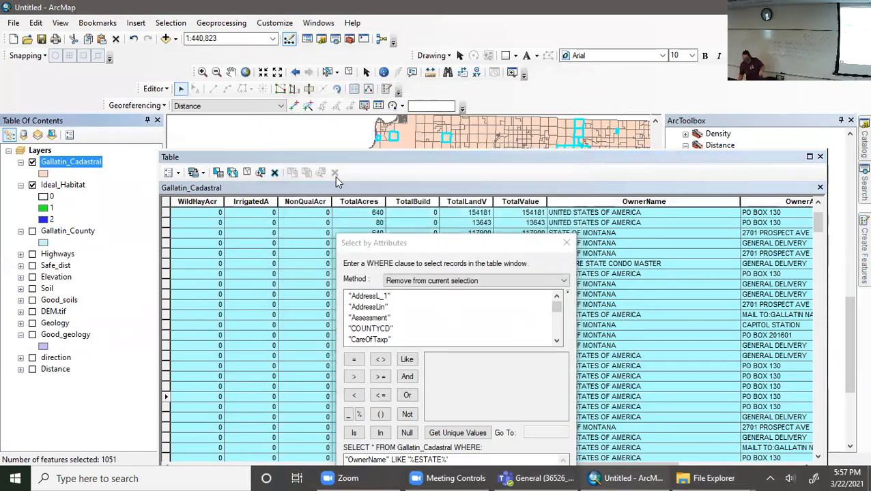
- Switch the parcel selection, delete the selected records, and redraw the map with the table closed
click(232, 172)
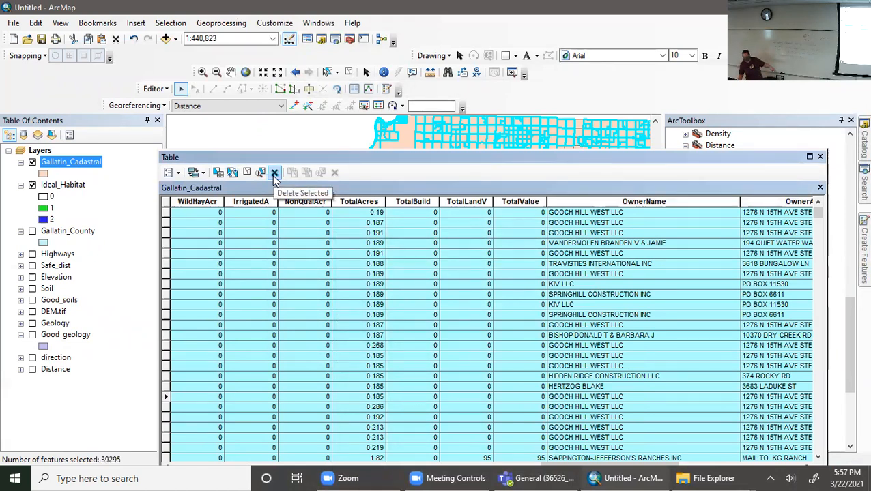
click(274, 174)
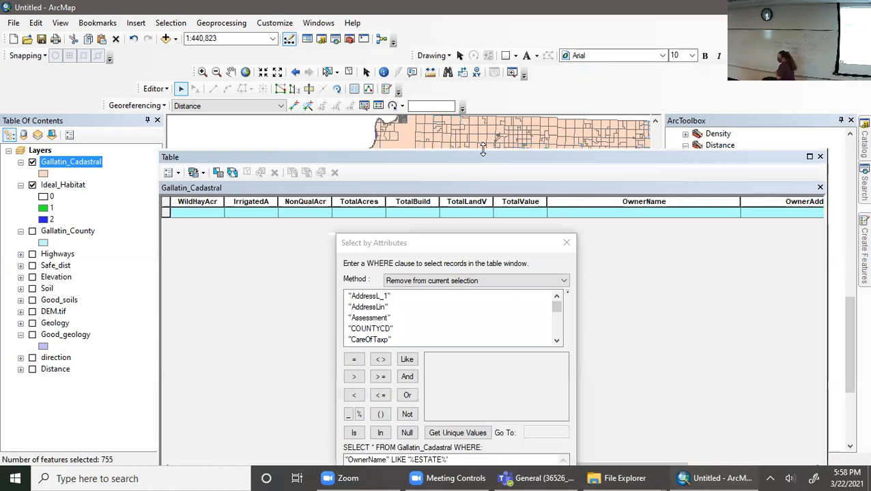
drag(443, 158, 445, 21)
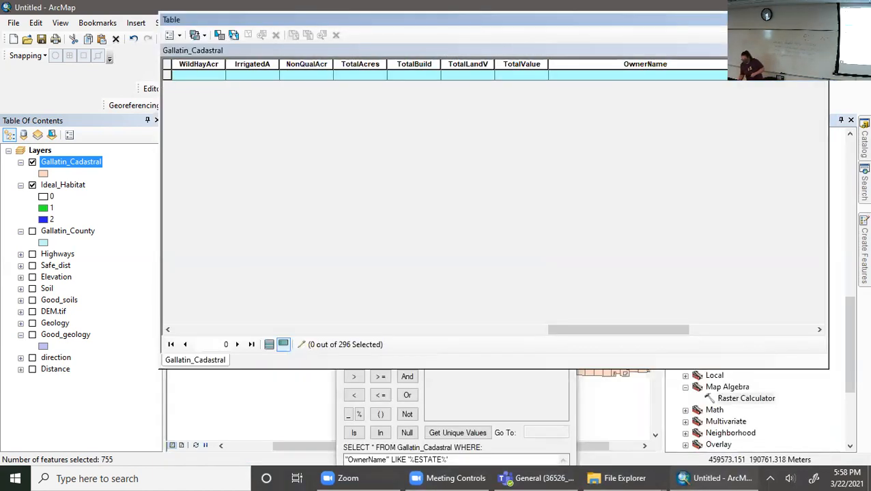
click(819, 19)
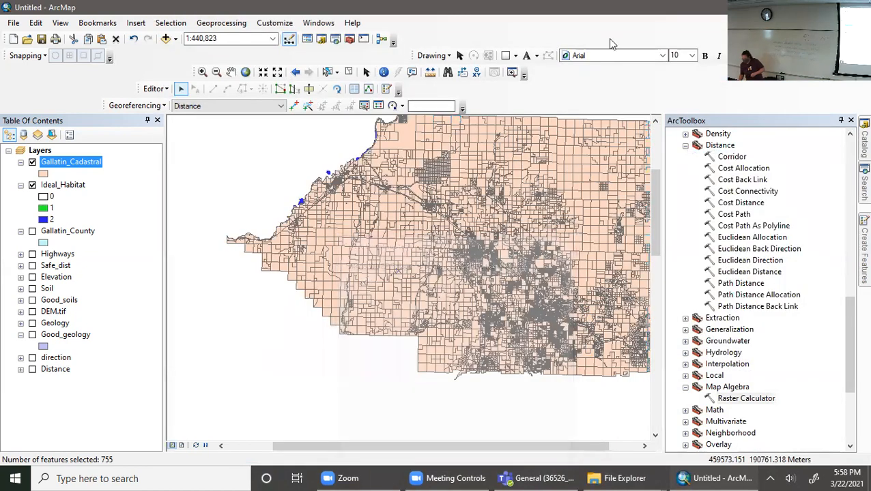
click(195, 445)
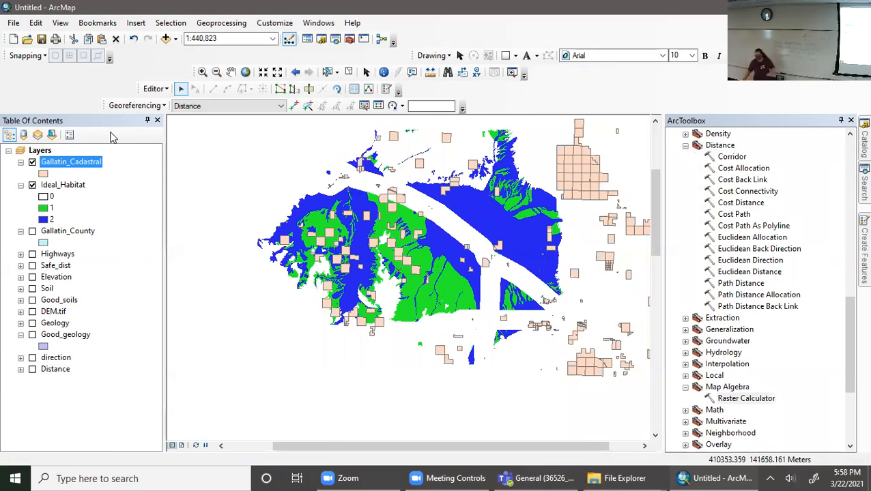
- Zoom to the extent of Gallatin_Cadastral while Ideal_Habitat is hidden, and show Ideal_Habitat again
click(33, 186)
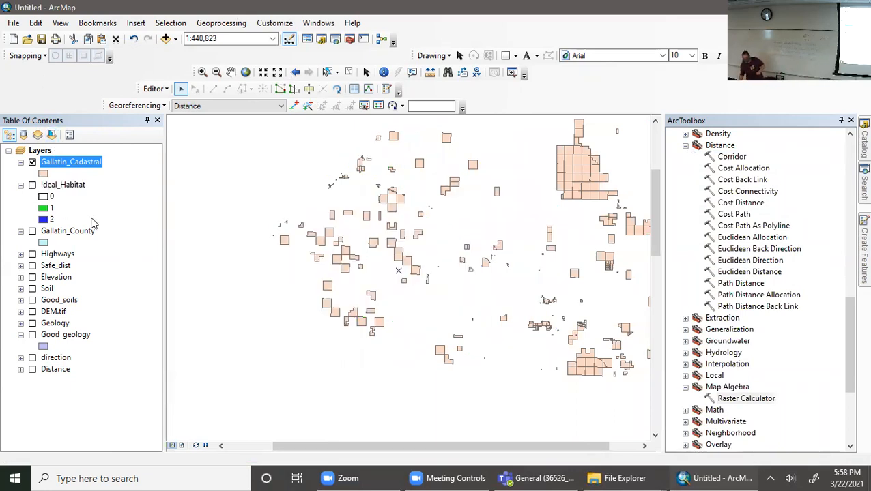
right_click(102, 162)
click(143, 229)
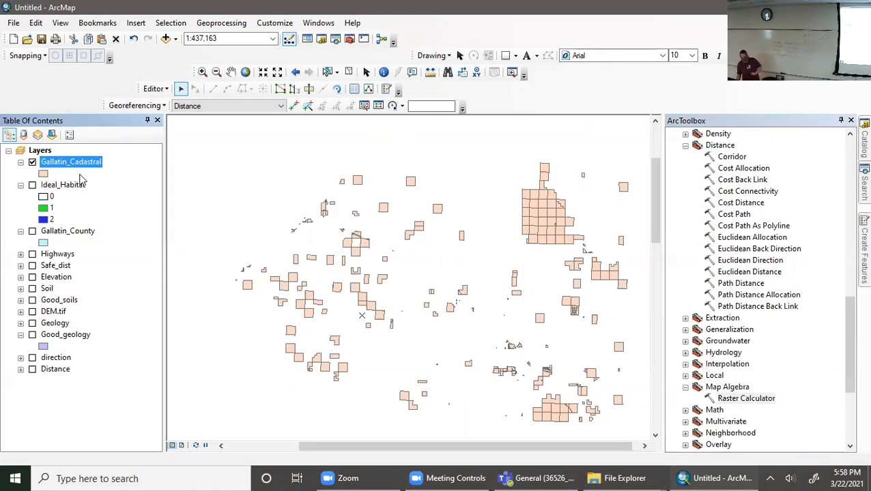
click(32, 185)
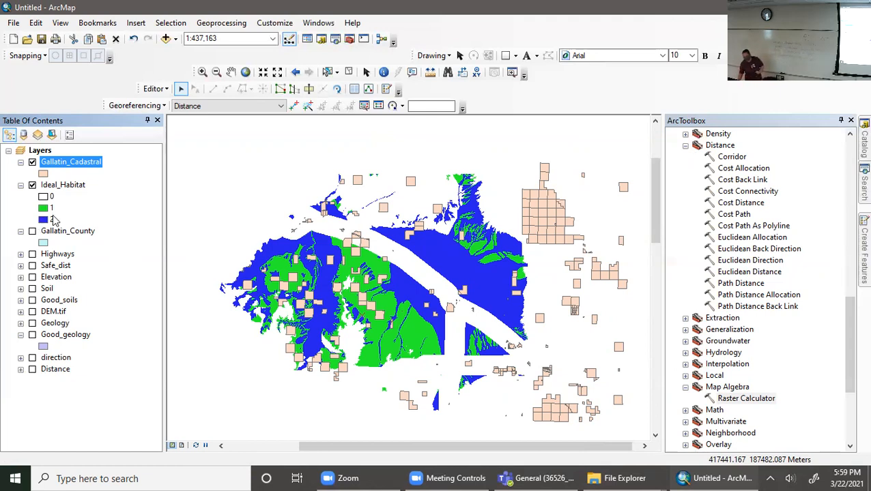
click(68, 185)
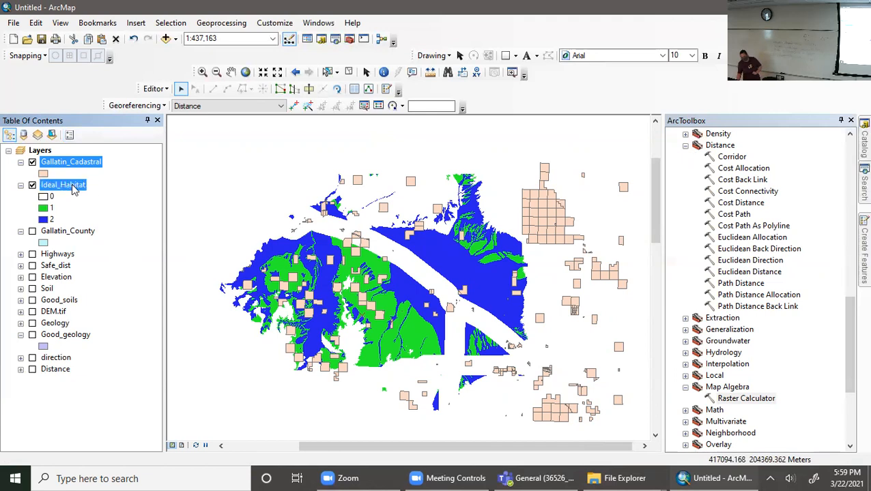
double_click(43, 196)
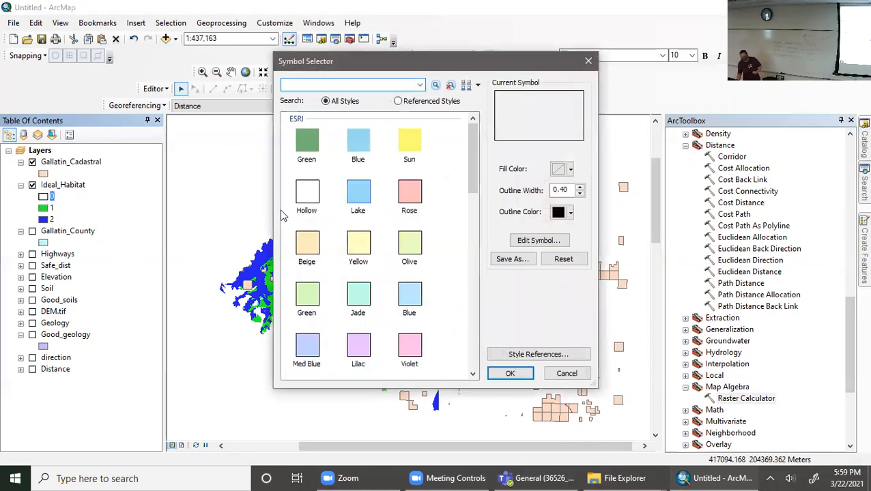
click(587, 59)
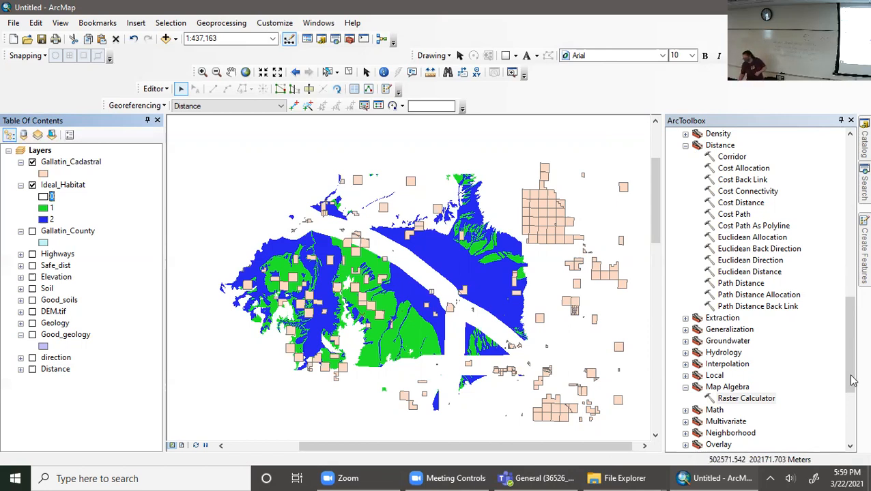
- Find the Raster to Polygon conversion tool among the From Raster tools and open it
drag(846, 382, 846, 222)
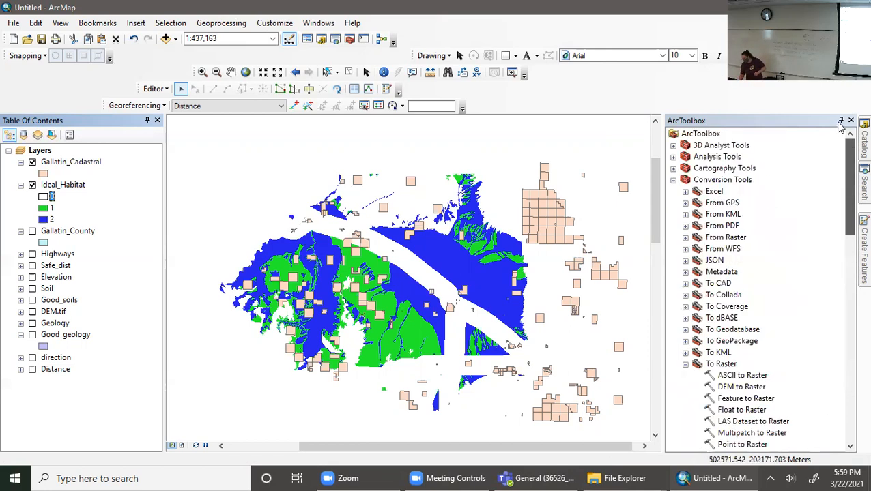
click(725, 181)
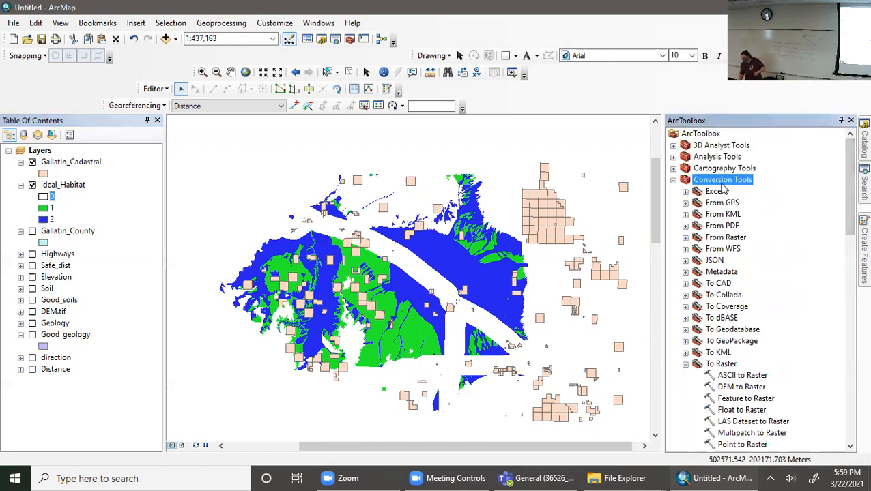
click(685, 365)
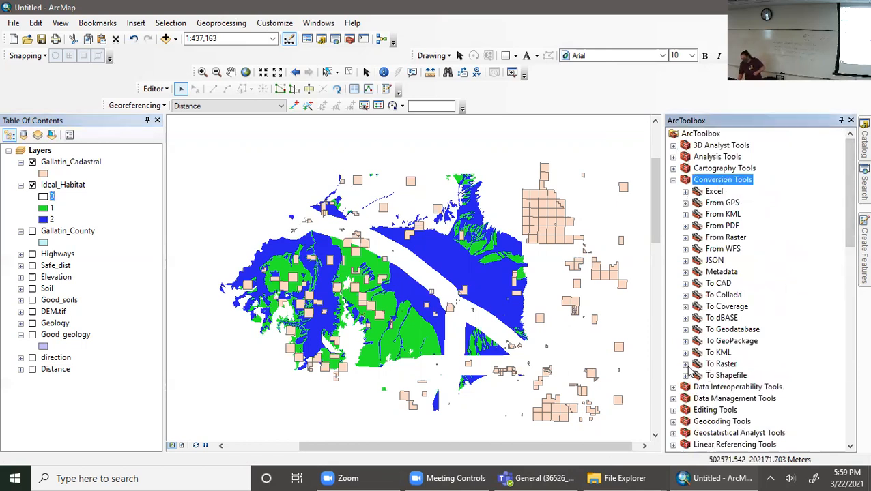
click(685, 376)
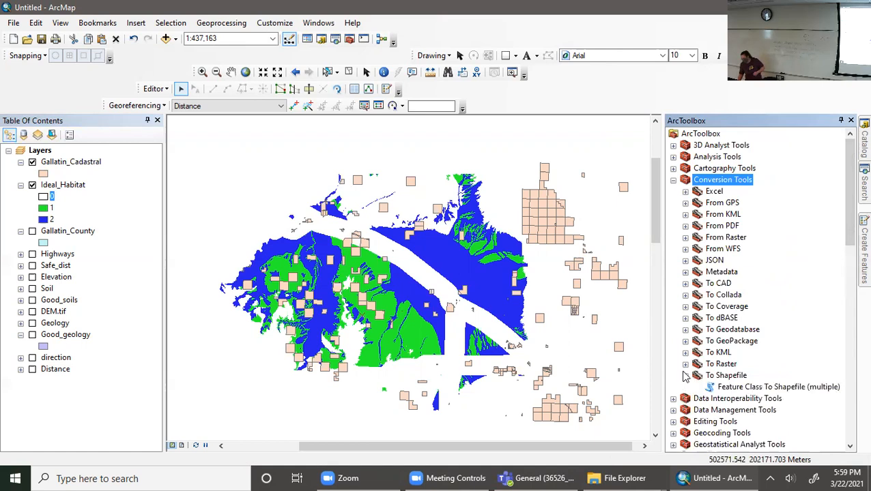
click(685, 376)
click(685, 238)
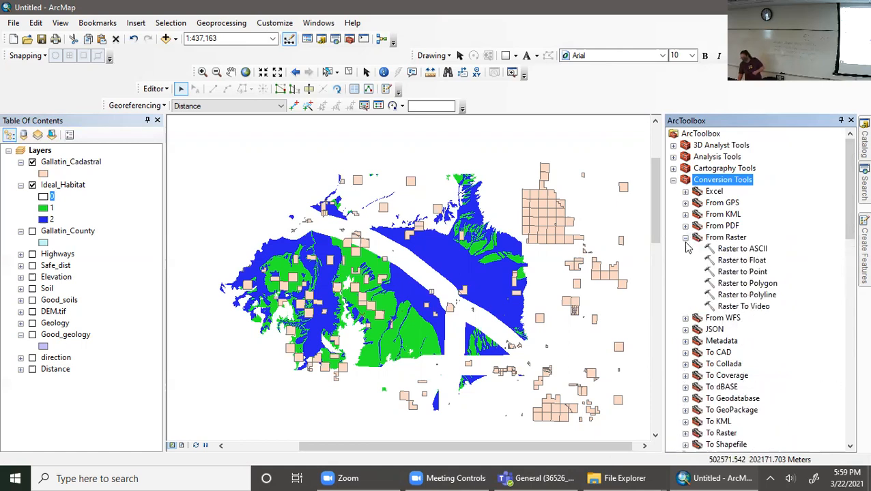
double_click(751, 286)
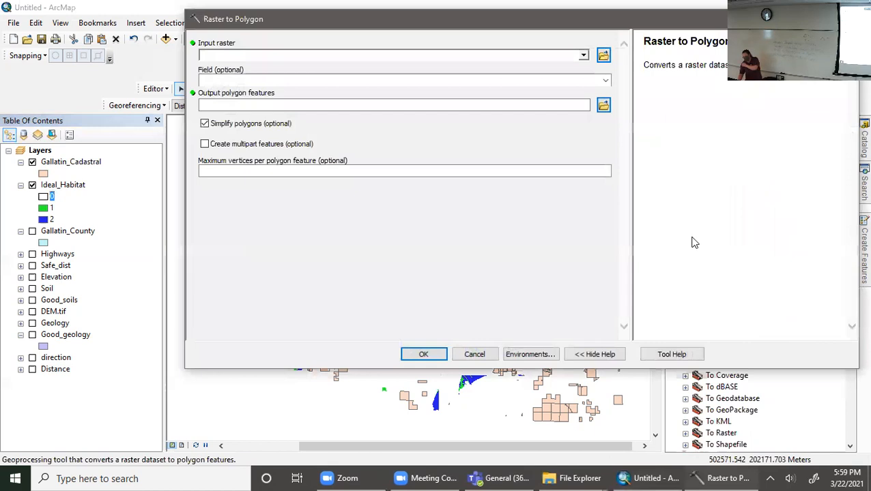
- Set Ideal_Habitat as the input raster for the polygon conversion and use Value as the field
click(583, 55)
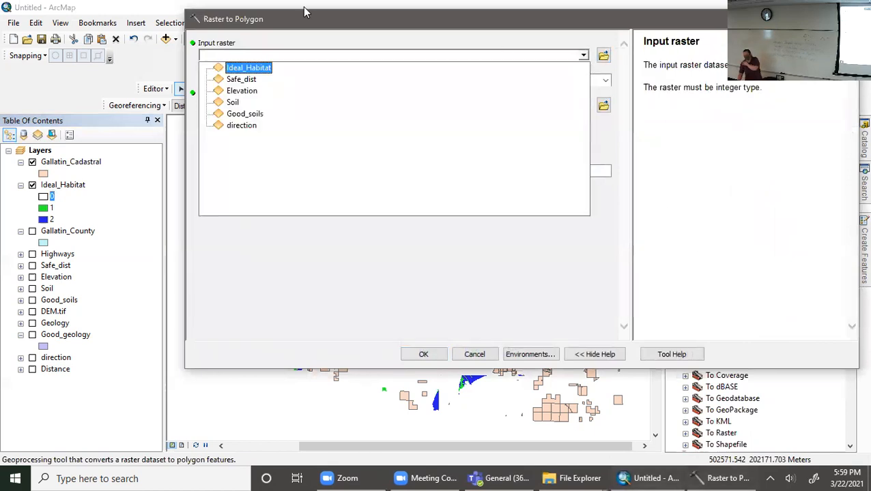
click(258, 71)
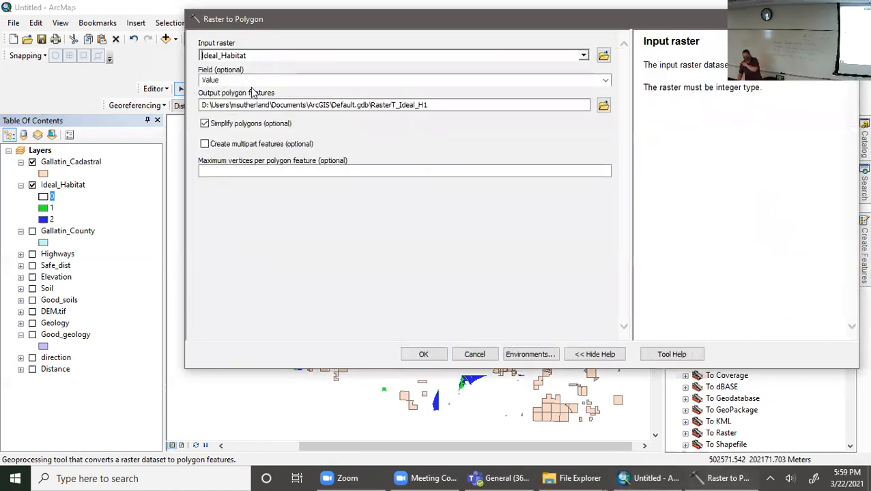
click(605, 80)
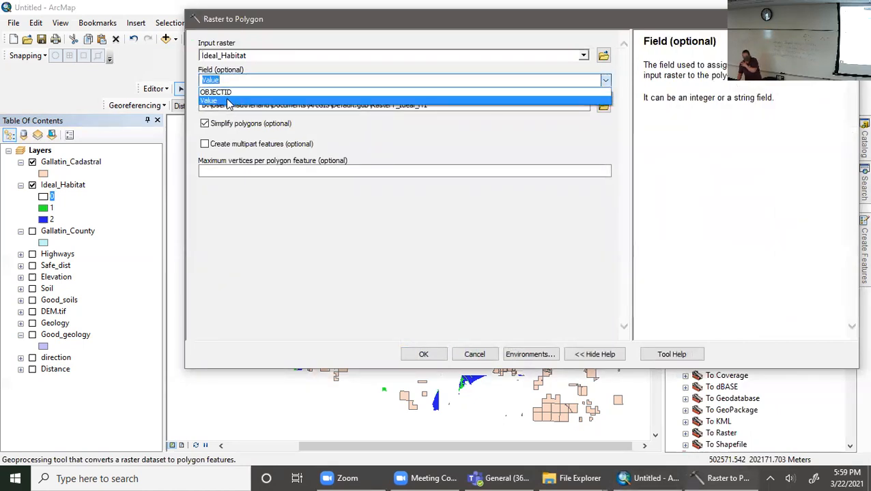
click(228, 103)
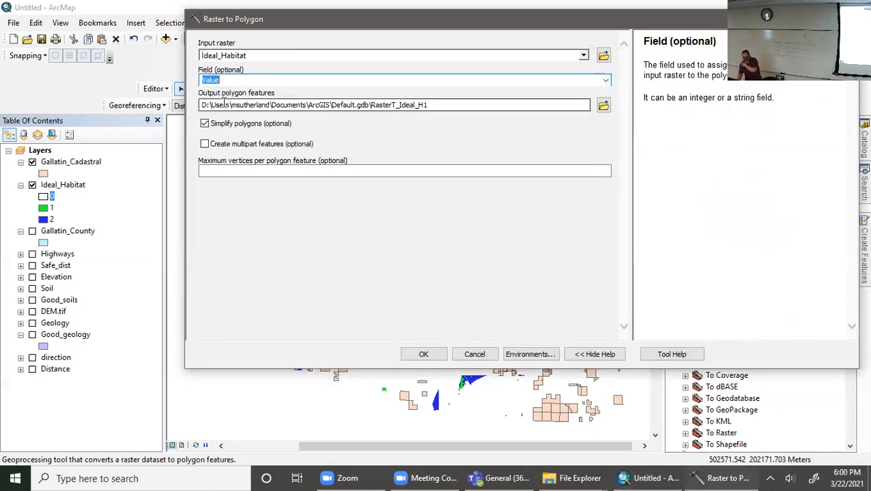
- Try to run the polygon conversion with the output features named "Ideal habitat poly" in Default.gdb
click(454, 104)
double_click(406, 106)
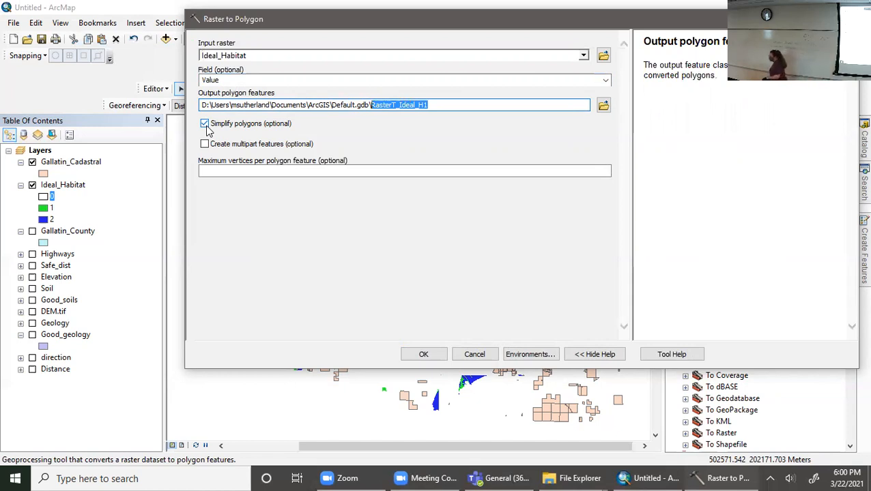
text(Id)
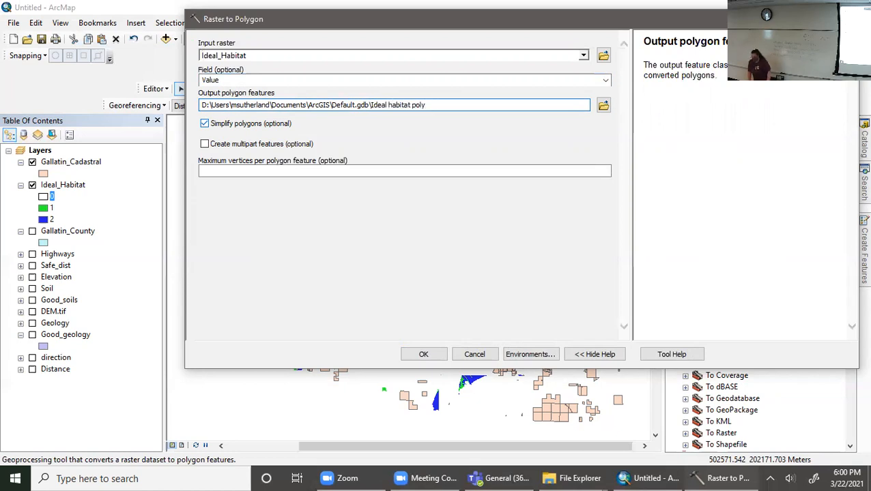
key(Return)
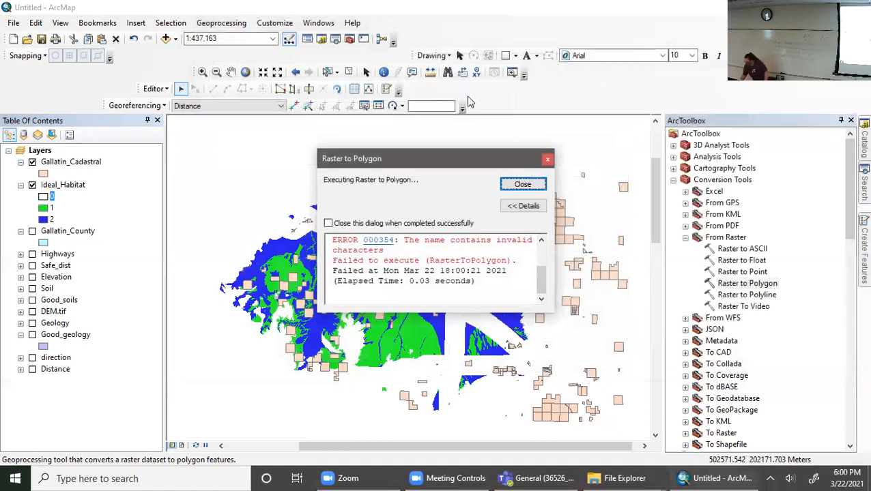
click(522, 184)
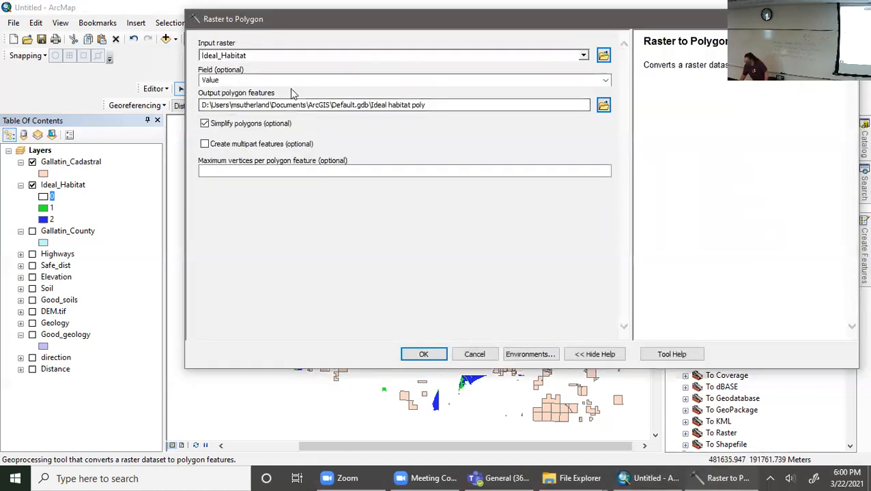
- Rename the output features Idea_habitat_poly, enable multipart features, and run the polygon conversion
click(470, 105)
click(388, 105)
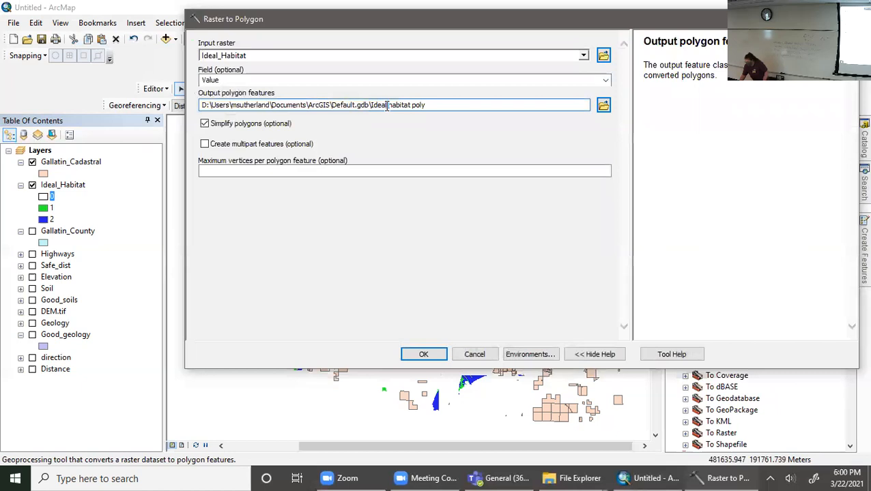
text(_)
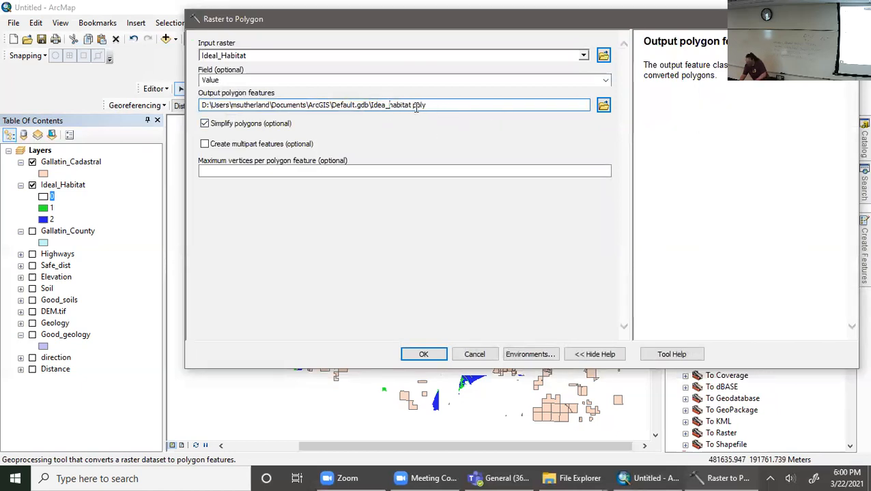
click(336, 145)
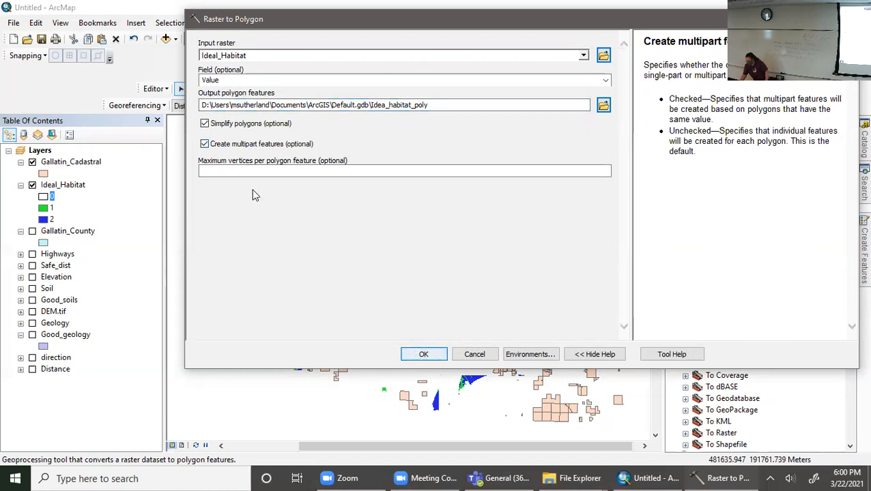
click(424, 354)
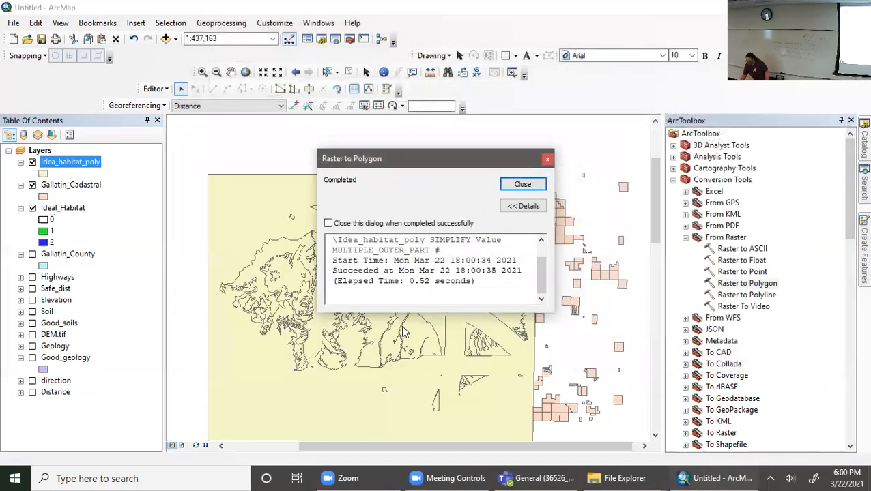
click(523, 184)
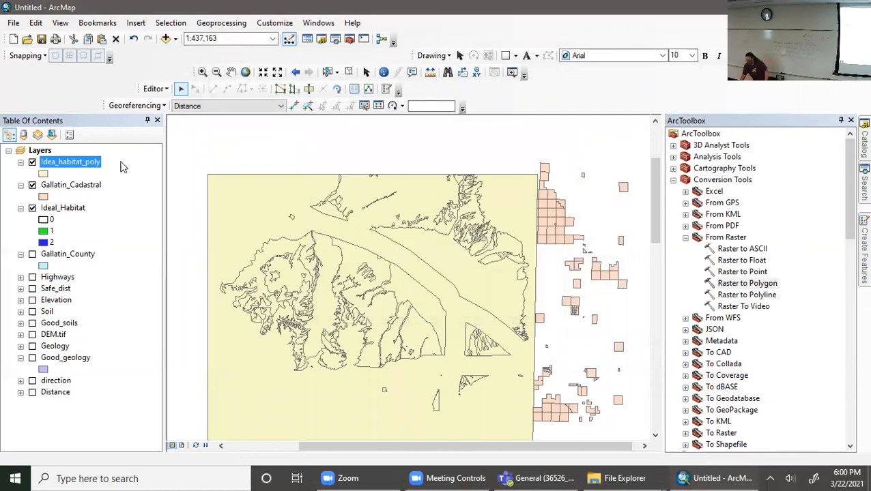
- Open the attribute table of the Idea_habitat_poly layer
right_click(71, 164)
click(170, 432)
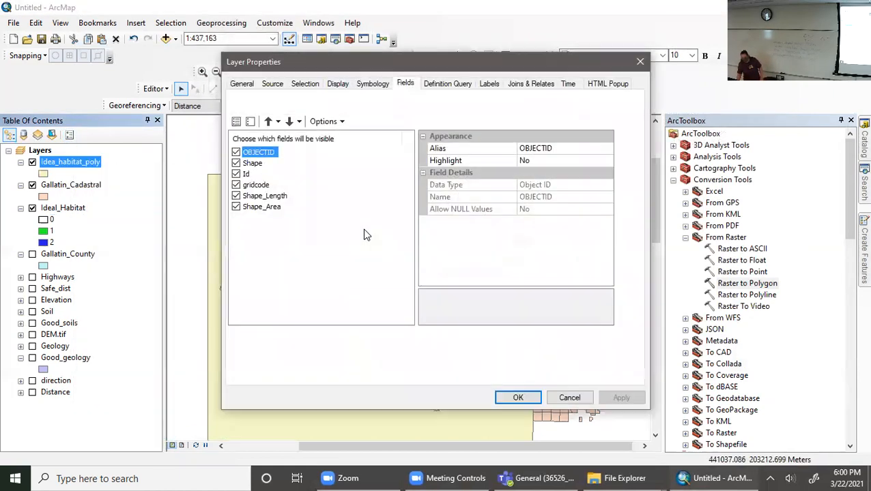
click(635, 61)
right_click(69, 171)
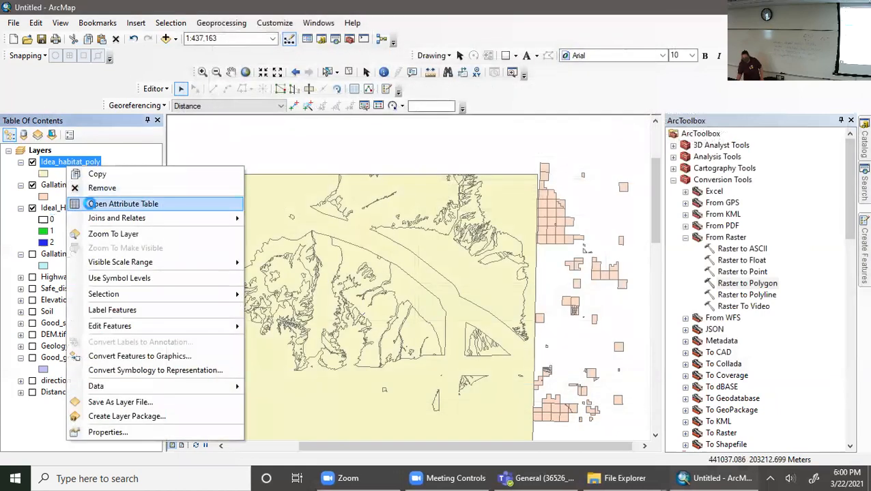
click(84, 202)
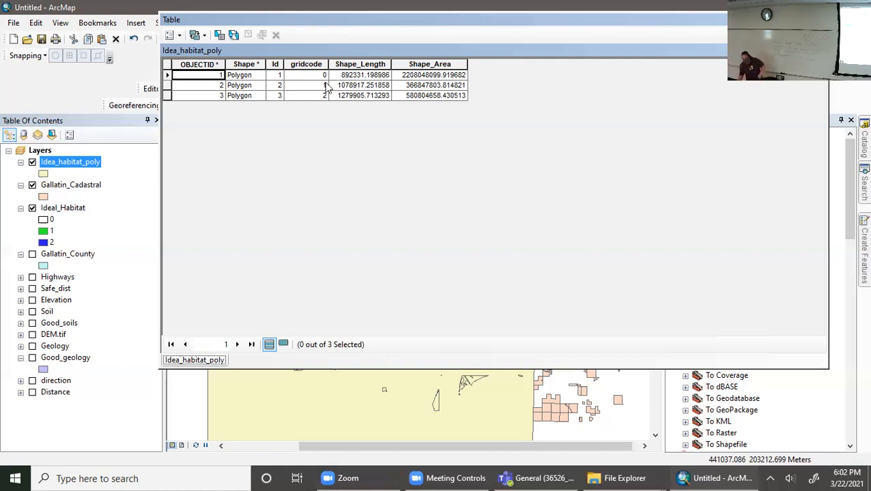
- Select the Idea_habitat_poly records where gridcode = 0 with an attribute query
click(179, 38)
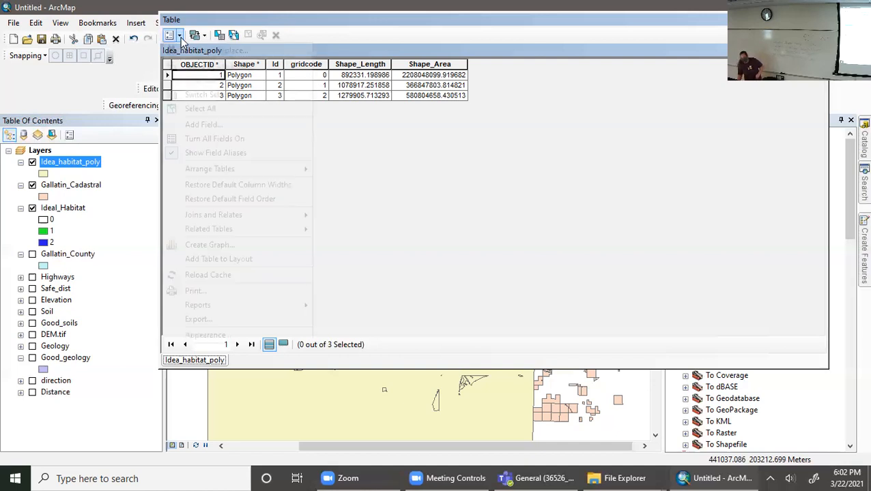
click(222, 67)
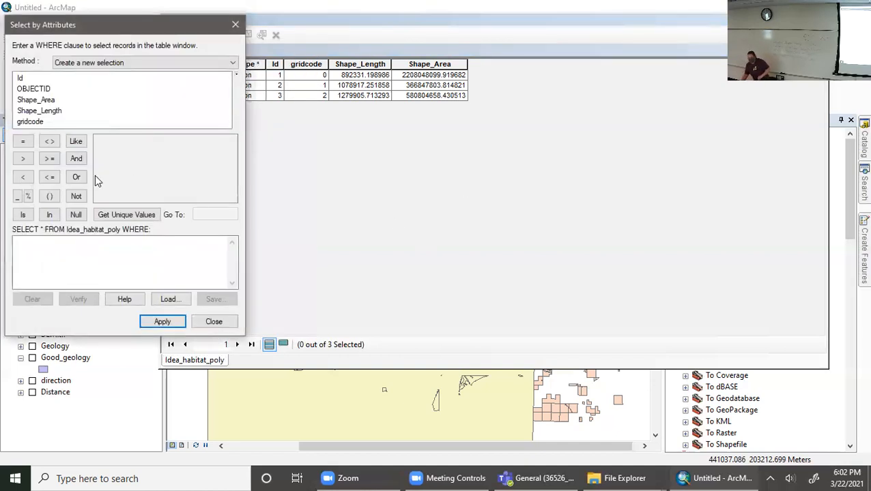
click(41, 123)
double_click(41, 122)
click(23, 141)
text(0)
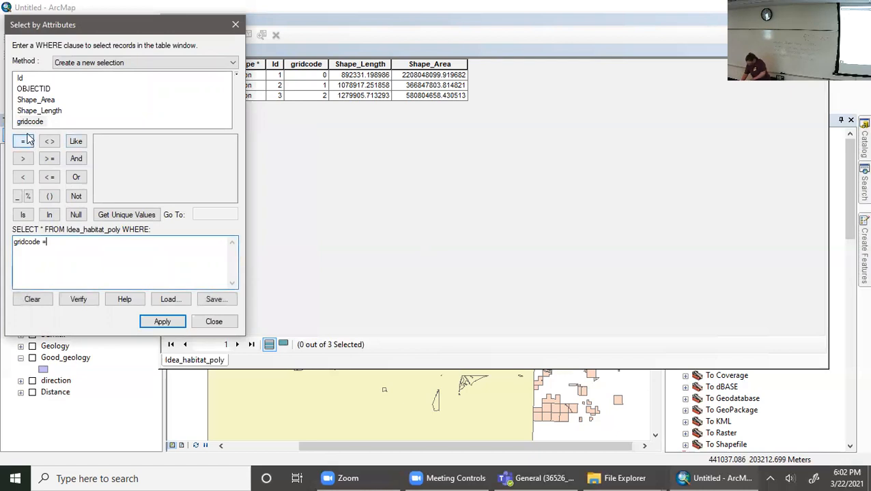
click(152, 327)
click(206, 275)
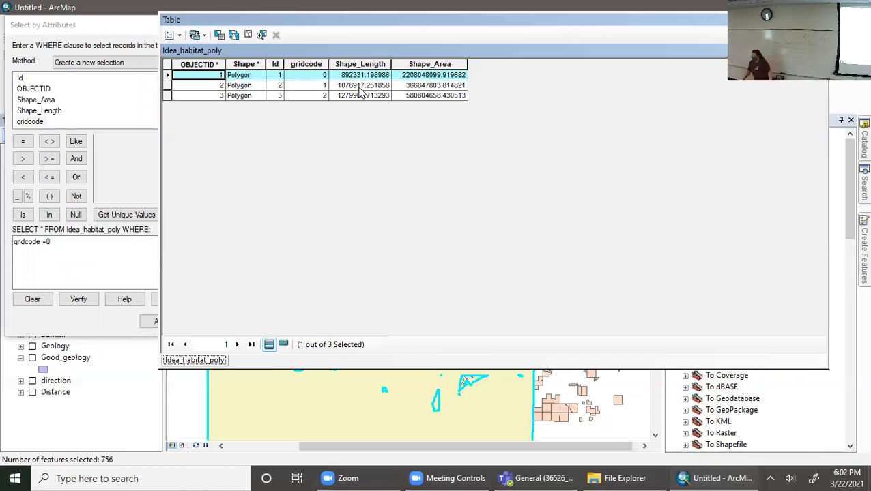
- Move the table and query dialog clear of the editing tools, then stop the current edit session and save its edits
drag(330, 29, 414, 281)
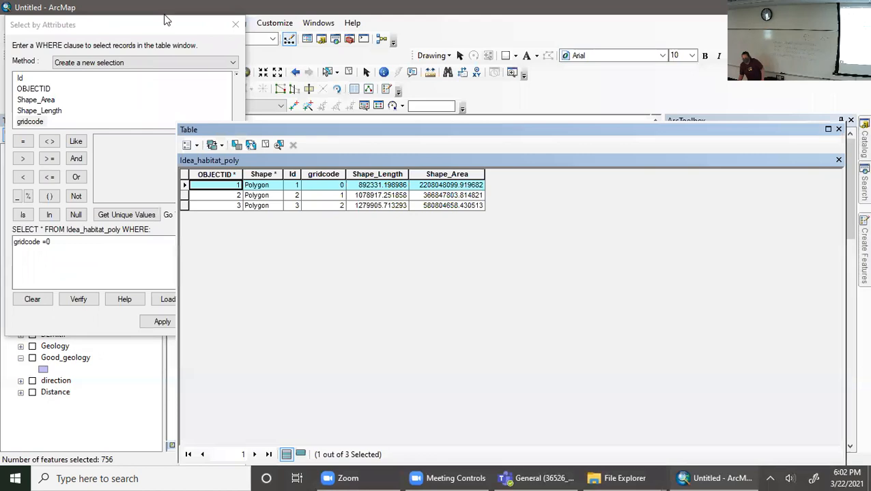
drag(177, 29, 495, 81)
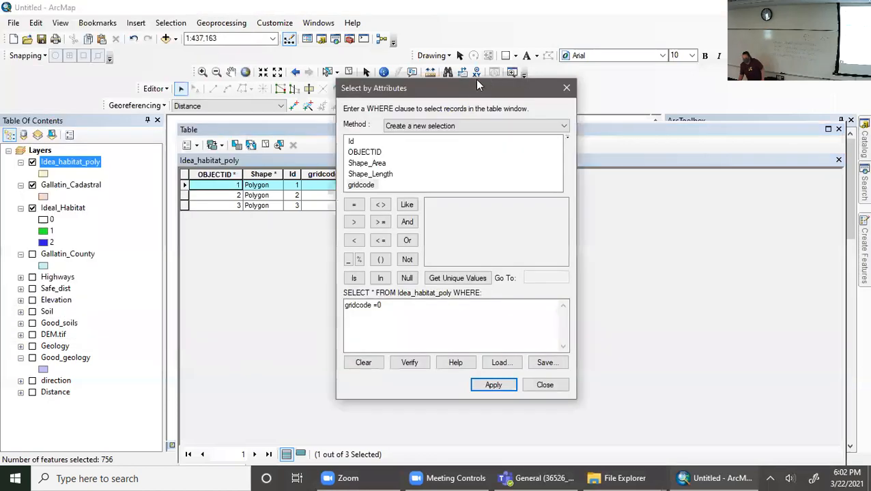
click(164, 89)
click(153, 116)
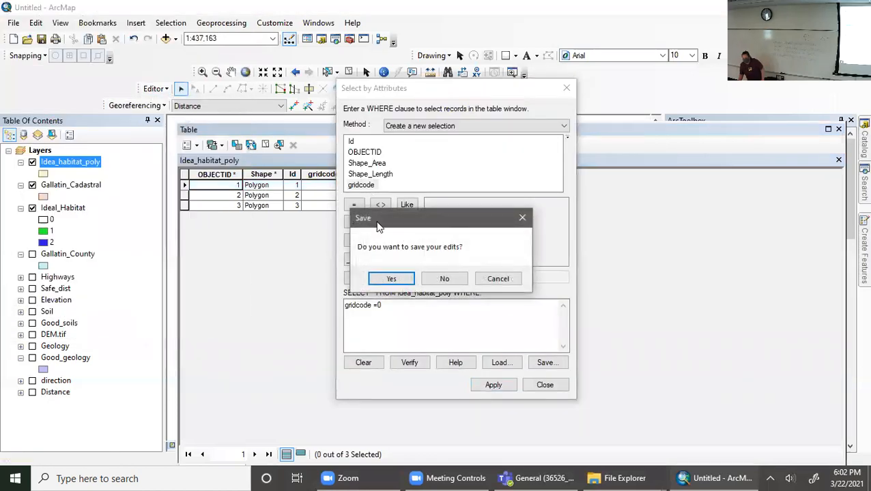
click(390, 277)
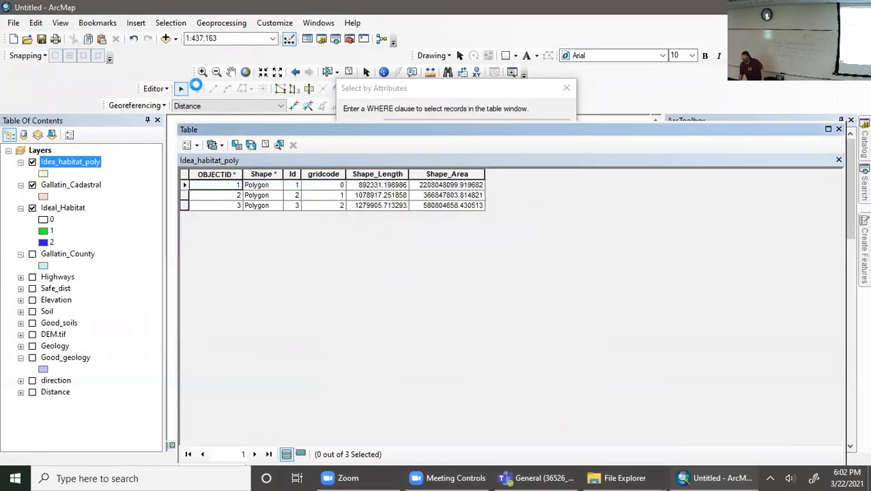
- Start an edit session on the Idea_habitat_poly layer and continue past the spatial reference warnings
click(66, 164)
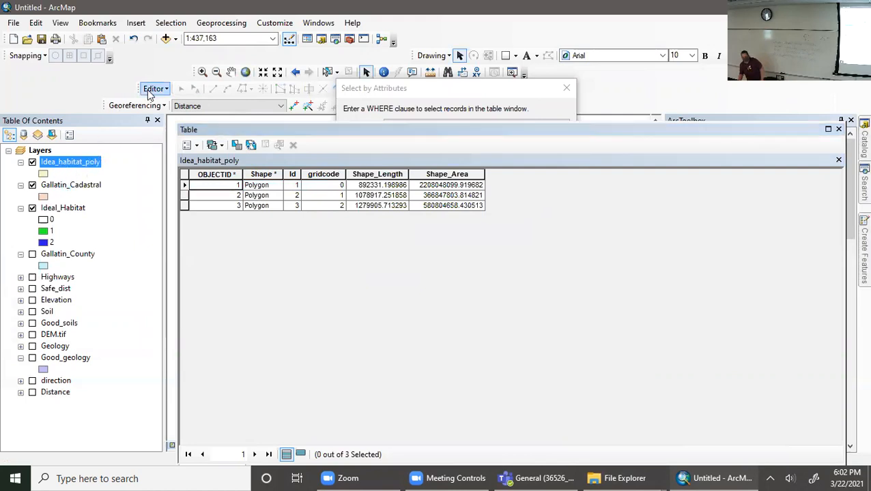
right_click(67, 164)
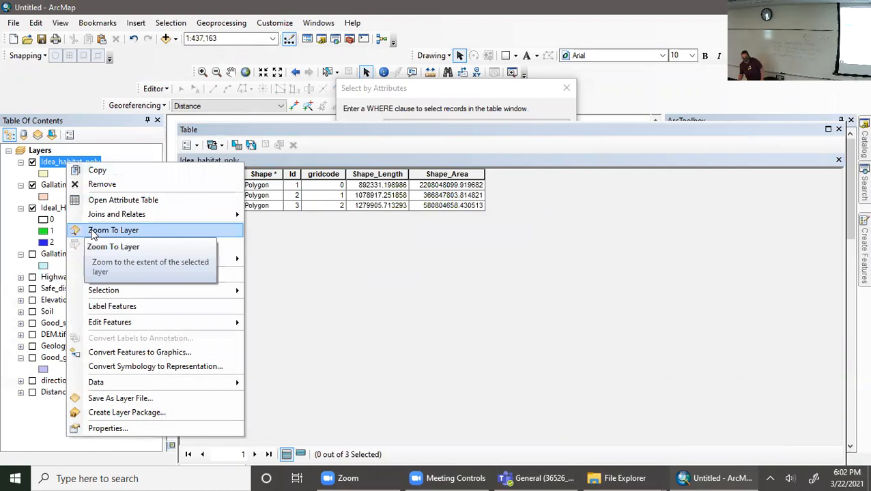
mouse_move(131, 326)
click(258, 325)
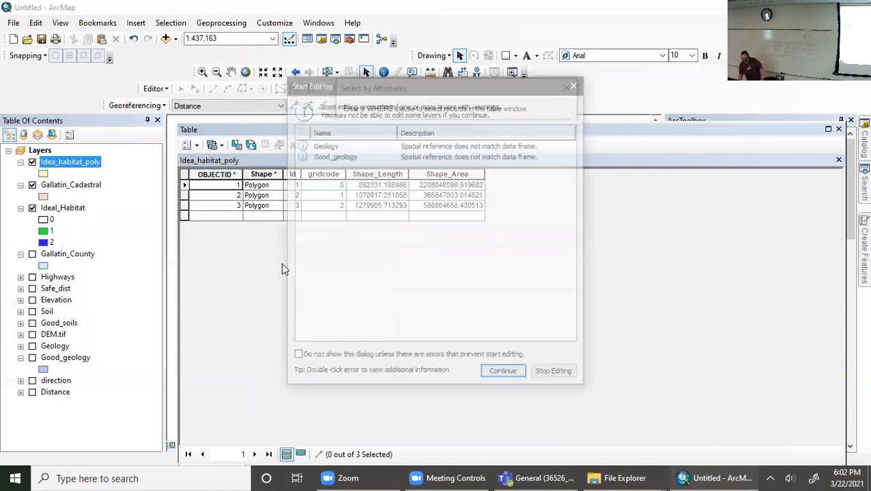
click(504, 374)
- Reselect the Idea_habitat_poly record where gridcode = 0 and delete it
click(194, 144)
click(236, 177)
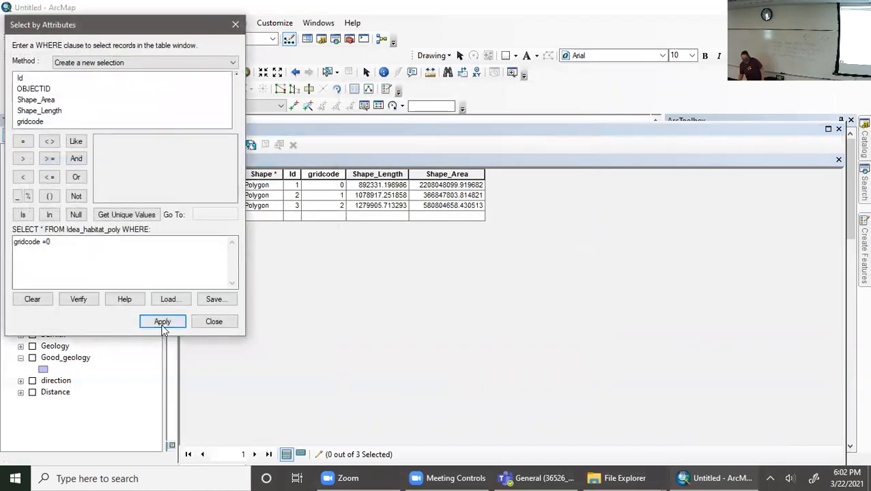
click(157, 324)
click(293, 145)
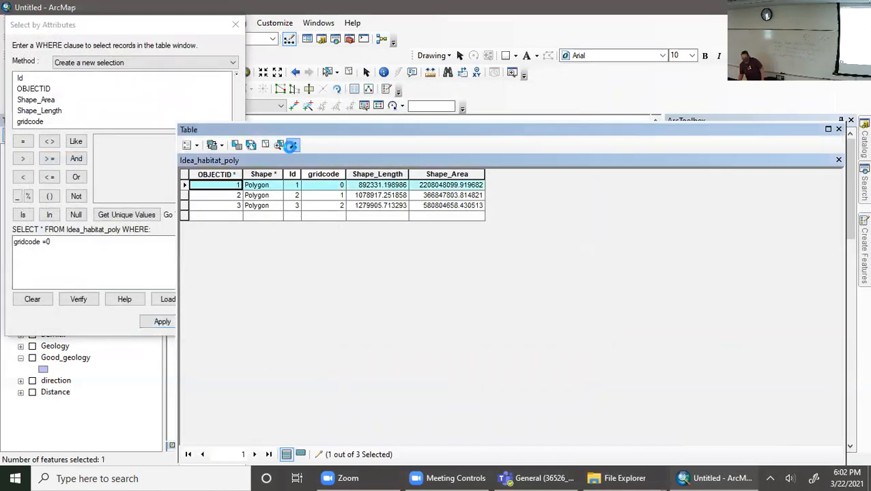
- Close the attribute query, stop the edit session with its edits saved, and close the Idea_habitat_poly table
click(233, 15)
click(156, 89)
click(172, 116)
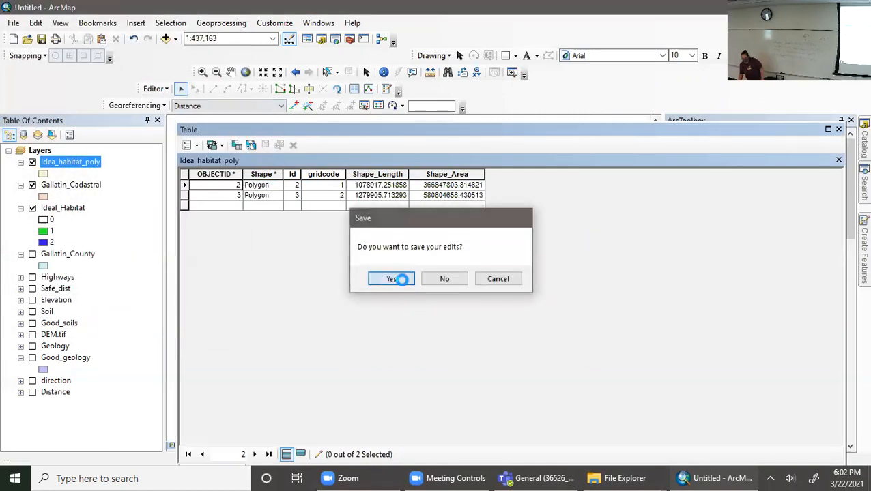
click(401, 278)
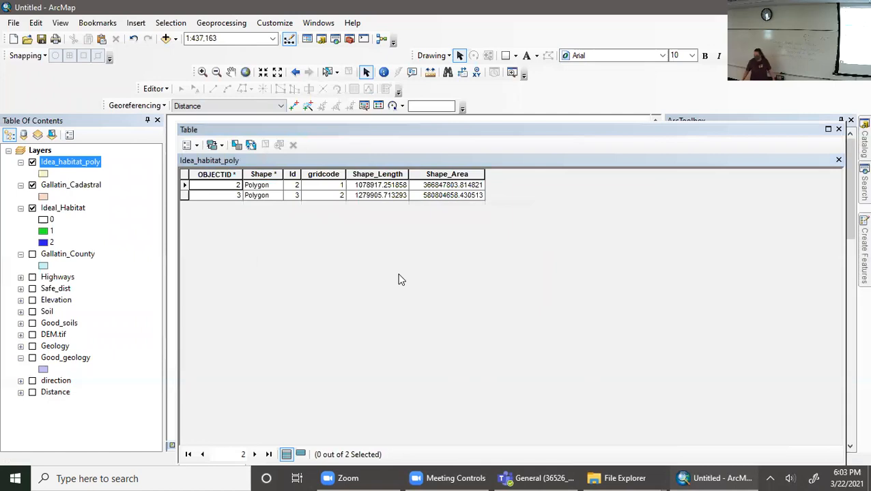
click(837, 129)
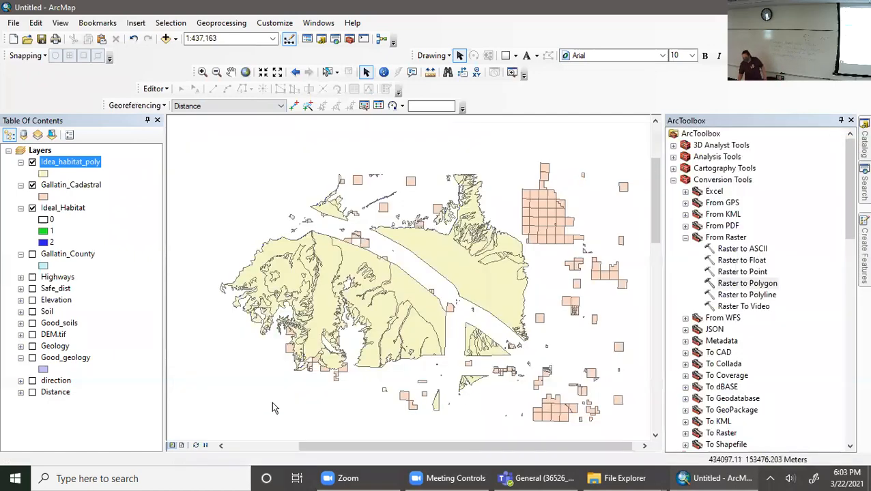
- Symbolize the Idea_habitat_poly layer by unique values of gridcode, adding all values and excluding the all other values class
right_click(68, 164)
click(111, 428)
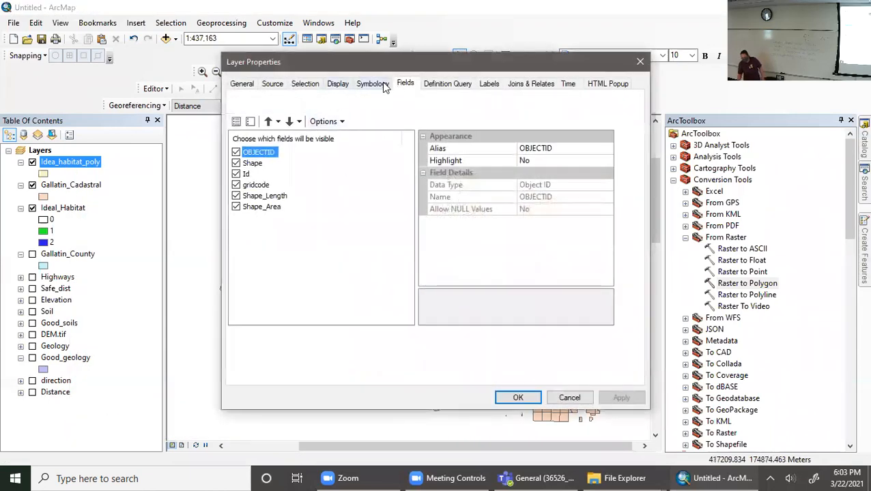
click(383, 86)
click(256, 117)
click(351, 130)
click(332, 148)
click(340, 283)
click(320, 168)
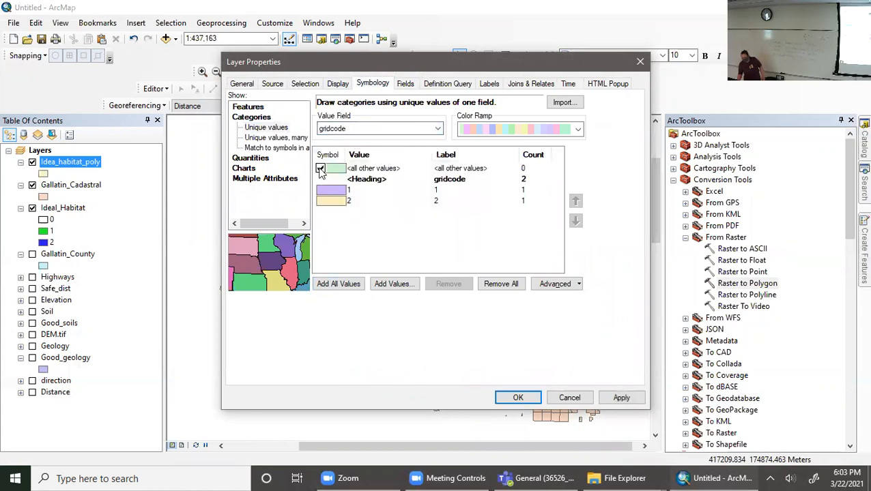
click(503, 398)
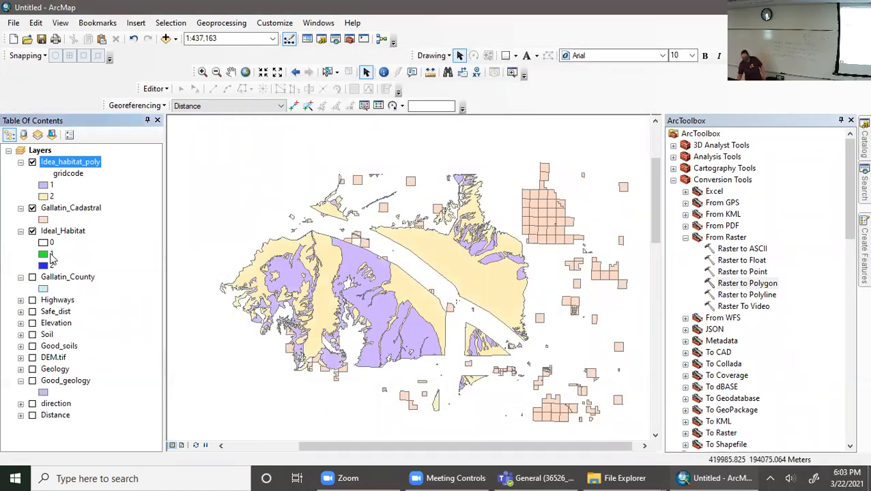
- Hide the Ideal_Habitat raster layer and collapse its legend
click(32, 231)
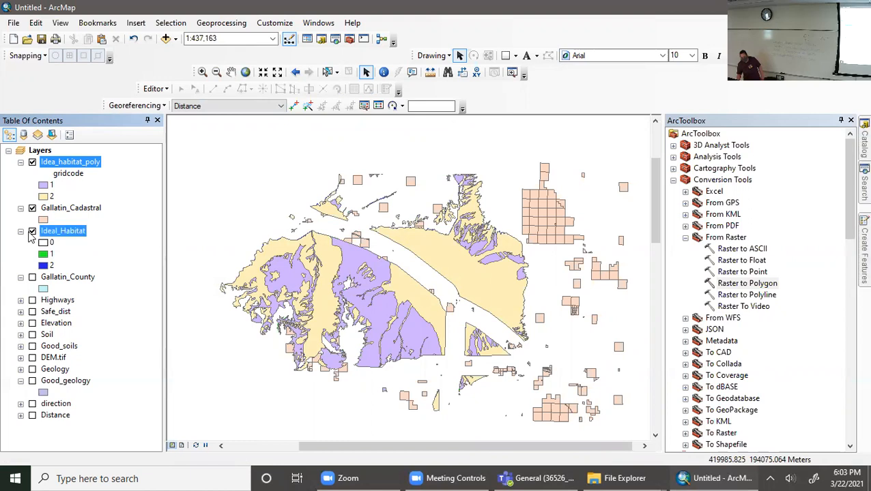
click(21, 231)
click(78, 163)
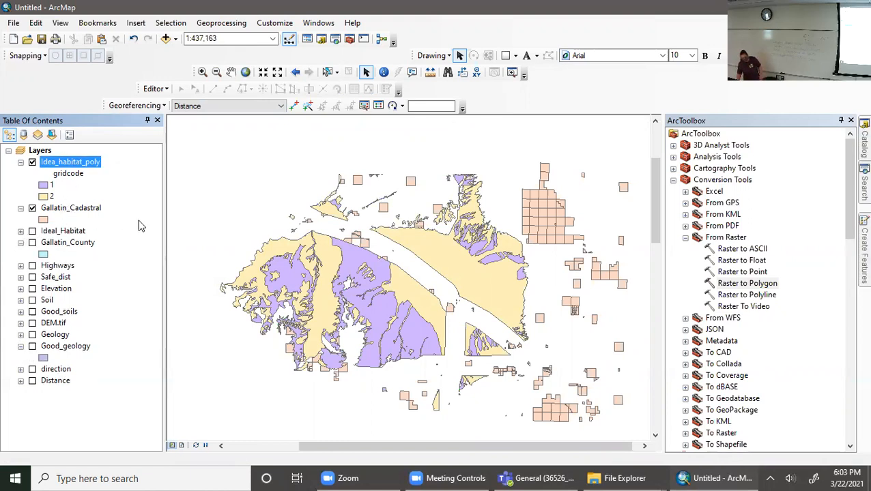
click(80, 210)
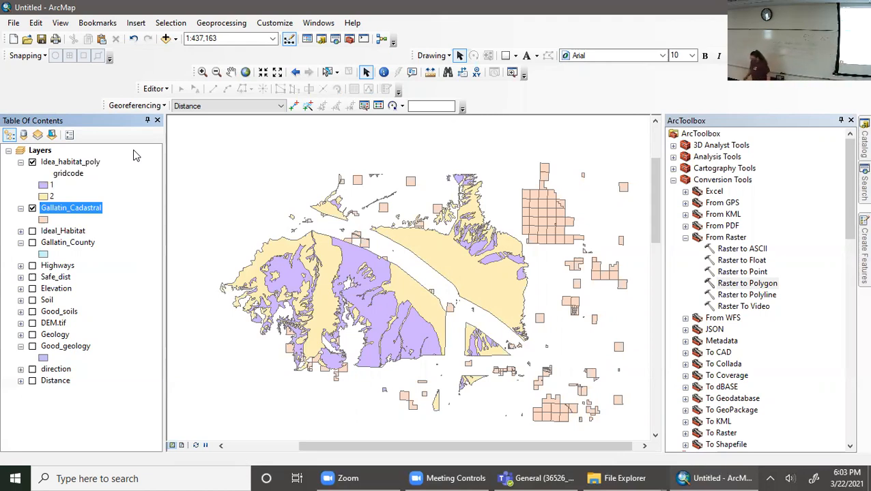
- Examine the Shape_Area values in the Idea_habitat_poly attribute table, and close the table
right_click(78, 166)
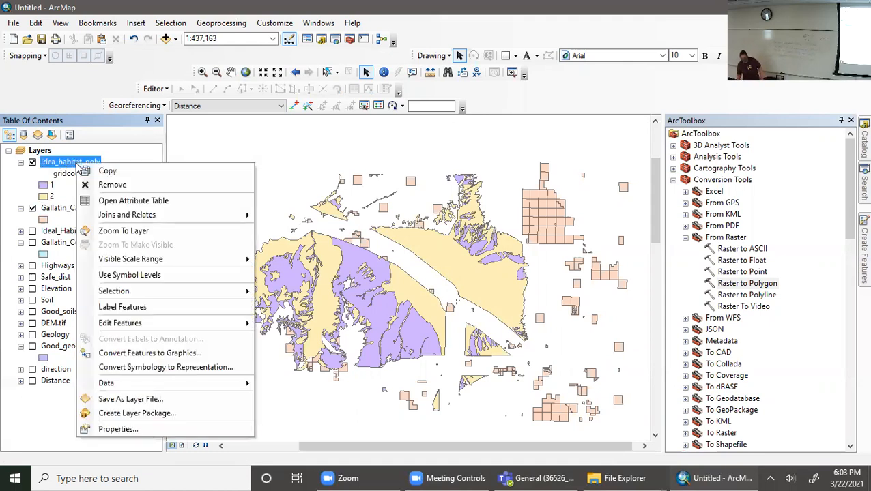
click(136, 198)
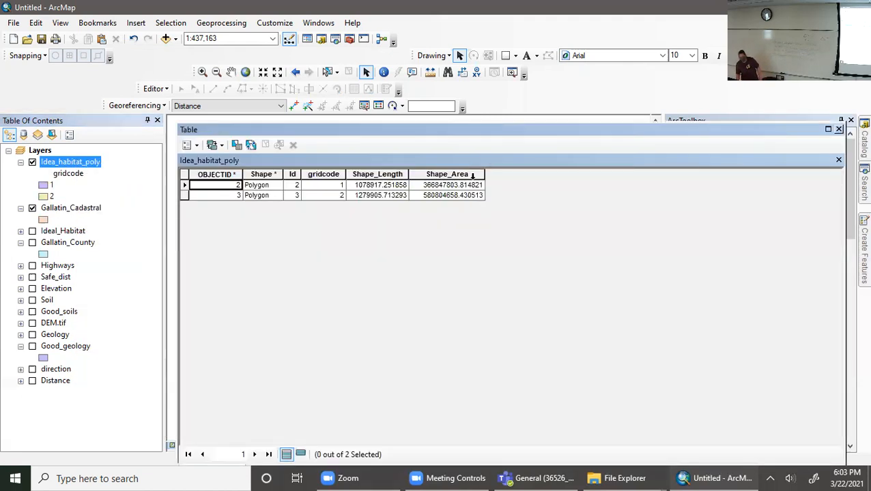
click(471, 175)
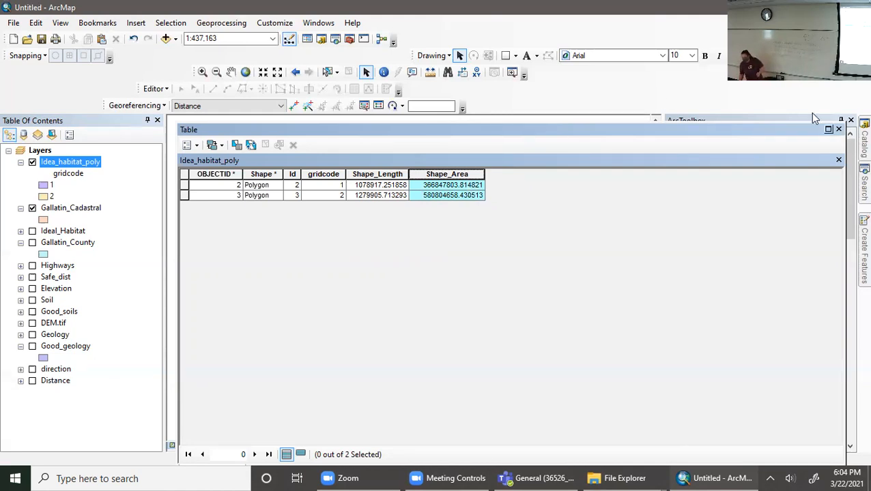
click(840, 129)
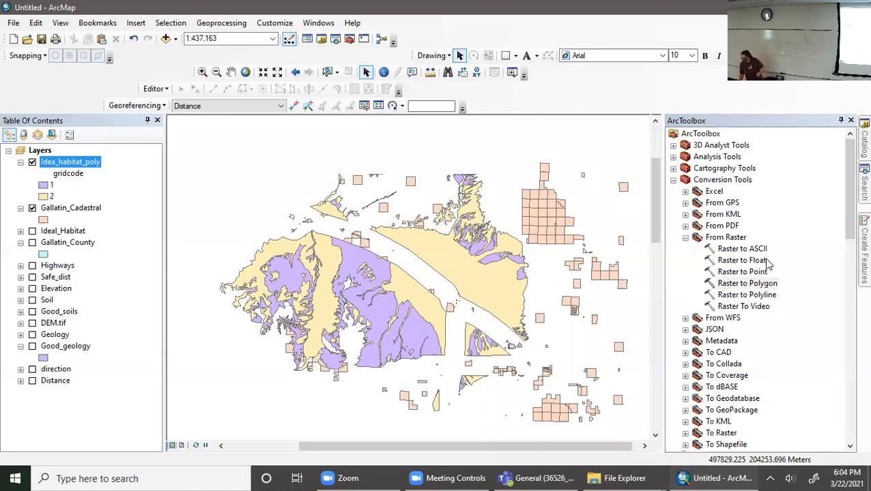
- Set up the Raster to Polygon tool with Ideal_Habitat as the input raster and Value as the field
scroll(757, 302, down, 10)
scroll(757, 302, up, 6)
click(757, 302)
scroll(757, 301, up, 3)
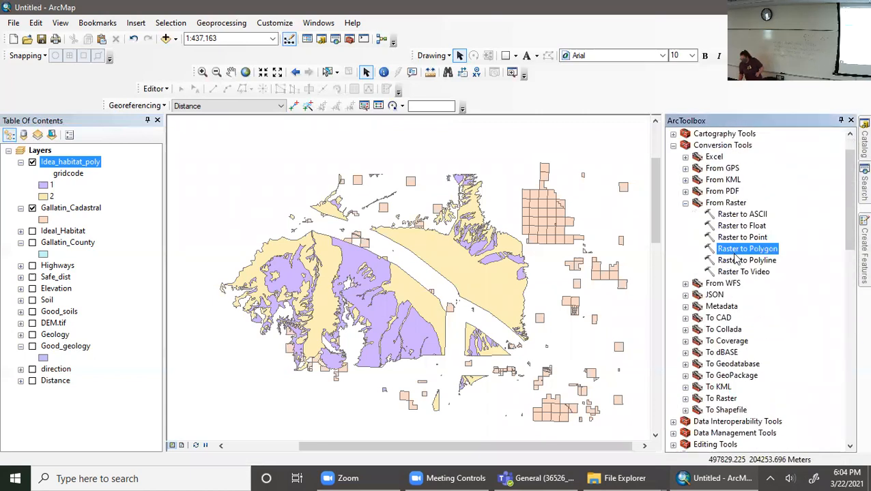
double_click(745, 249)
click(532, 55)
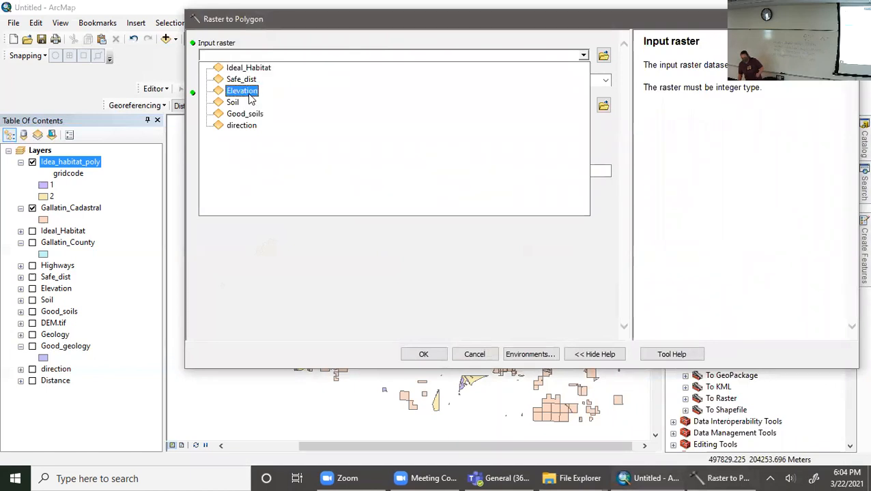
click(246, 68)
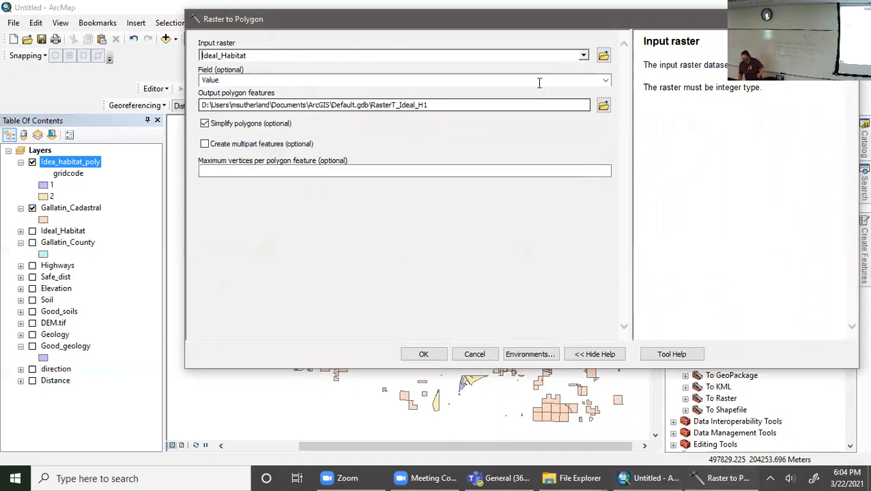
click(607, 82)
click(362, 103)
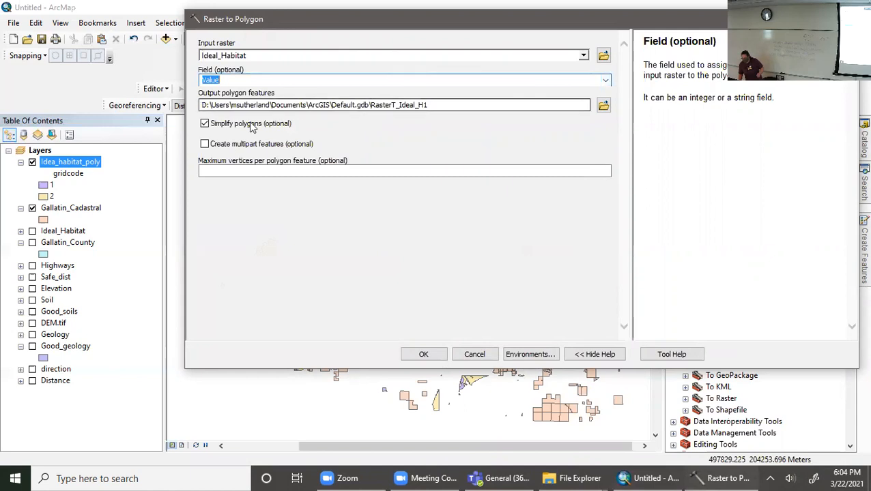
- Name the output feature class polygon in Default.gdb and run the raster conversion
drag(455, 105, 373, 101)
text(polygon)
key(BackSpace)
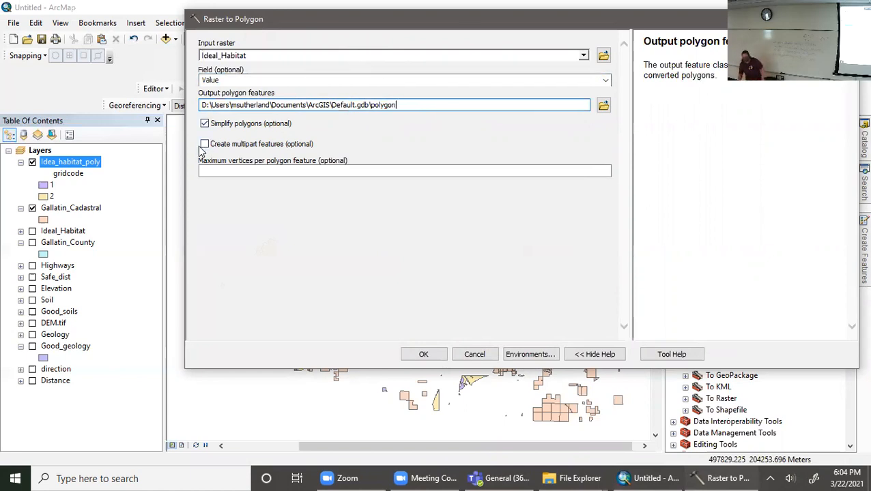
click(423, 354)
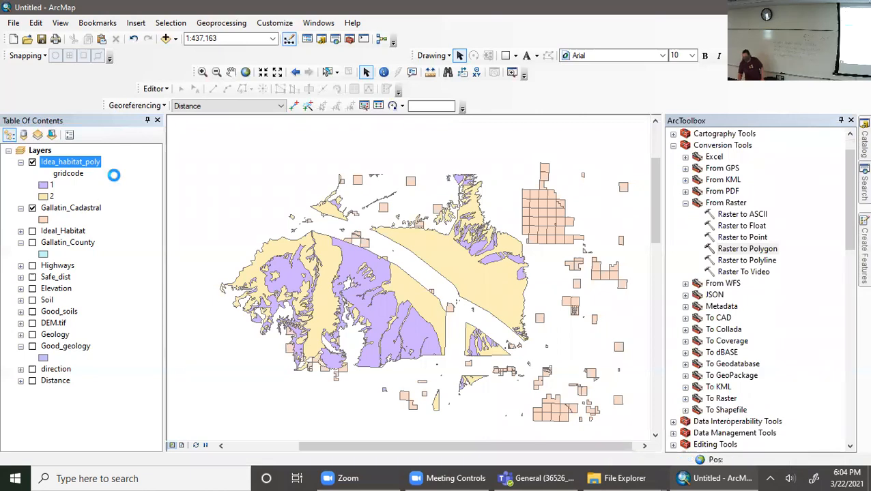
- Open the attribute table of the new polygon layer and highlight its Shape_Area column
right_click(60, 164)
click(105, 204)
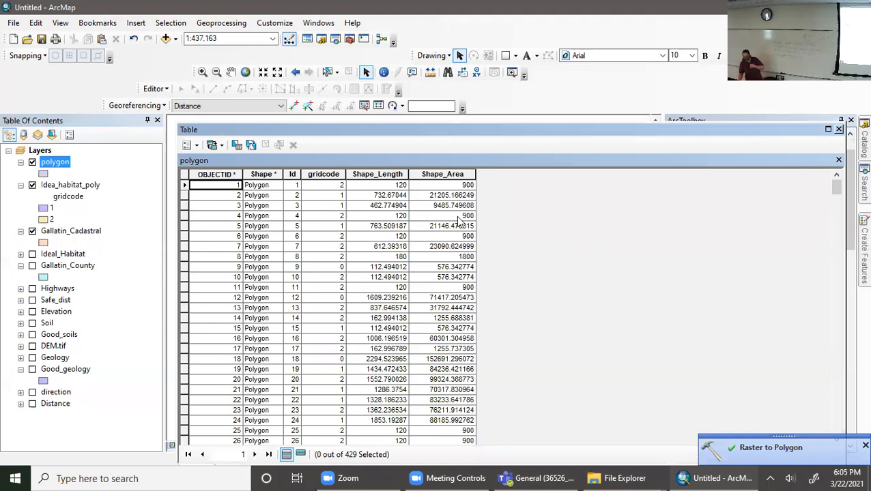
click(448, 176)
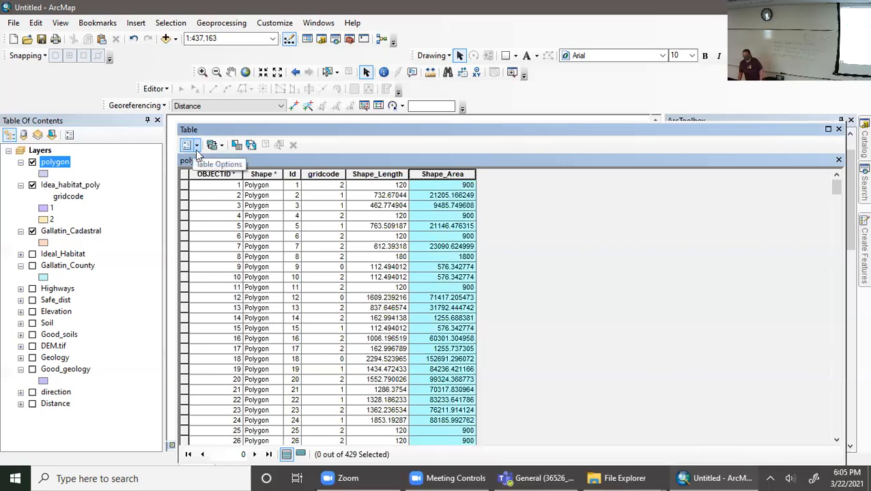
- Add a field named Acres of type Double to the polygon layer's attribute table
click(197, 152)
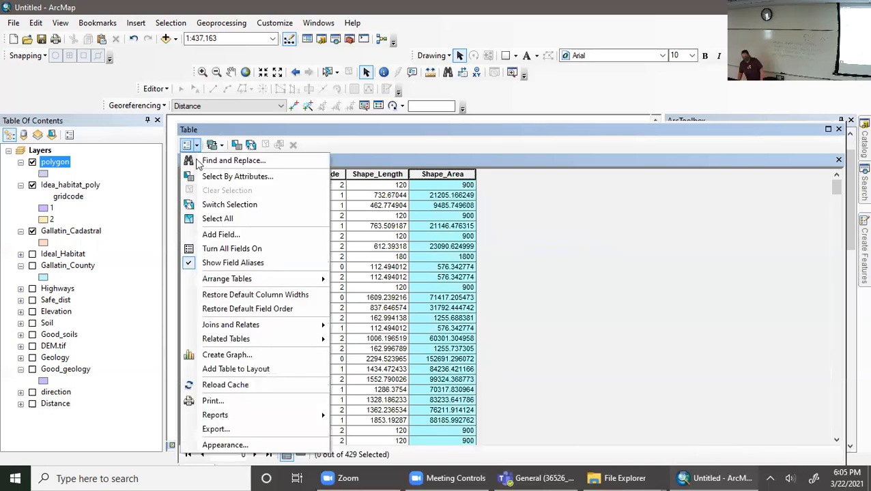
click(216, 236)
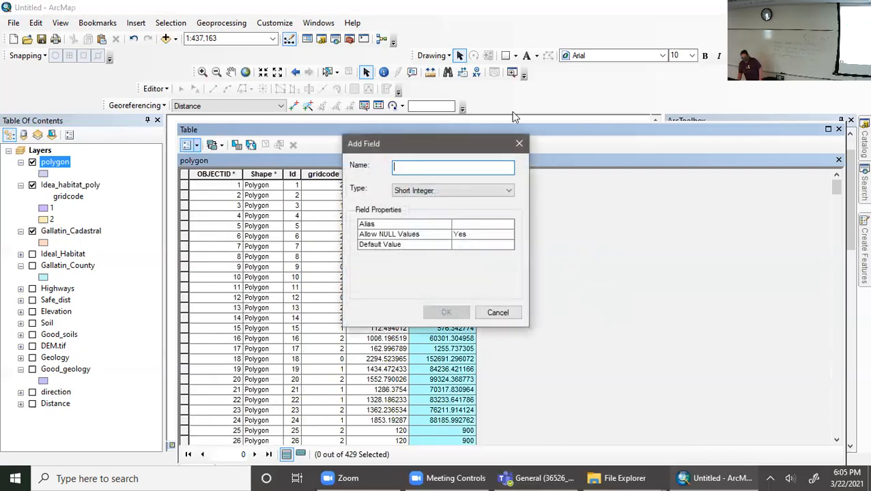
click(452, 193)
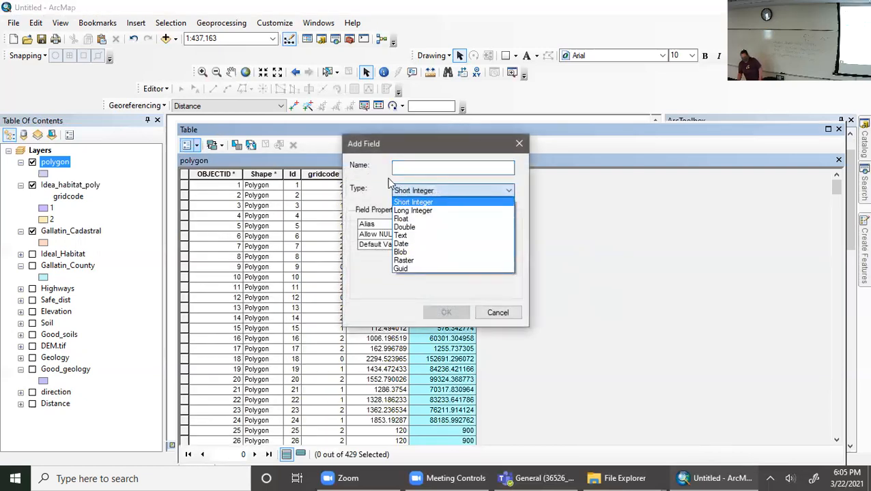
click(411, 227)
click(459, 169)
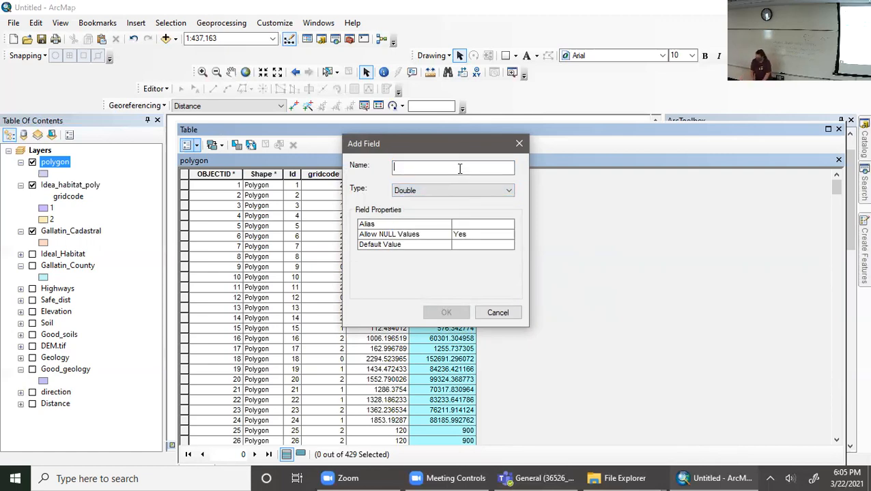
text(Acres)
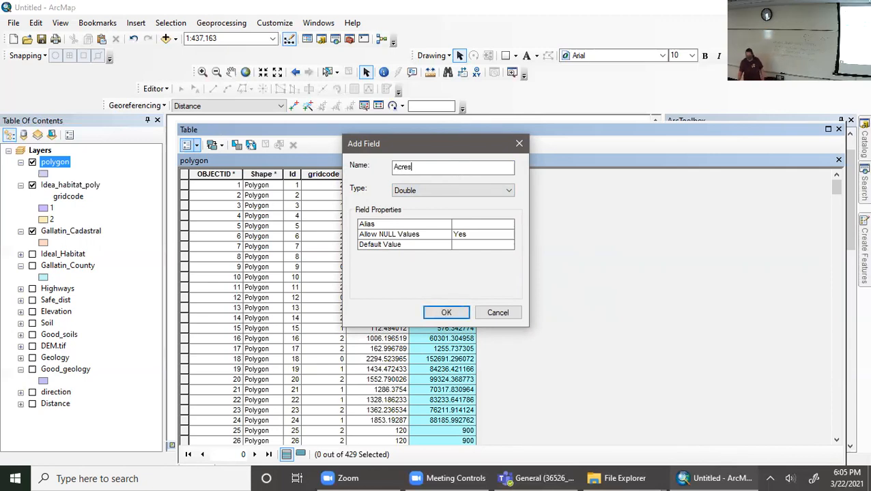
click(443, 314)
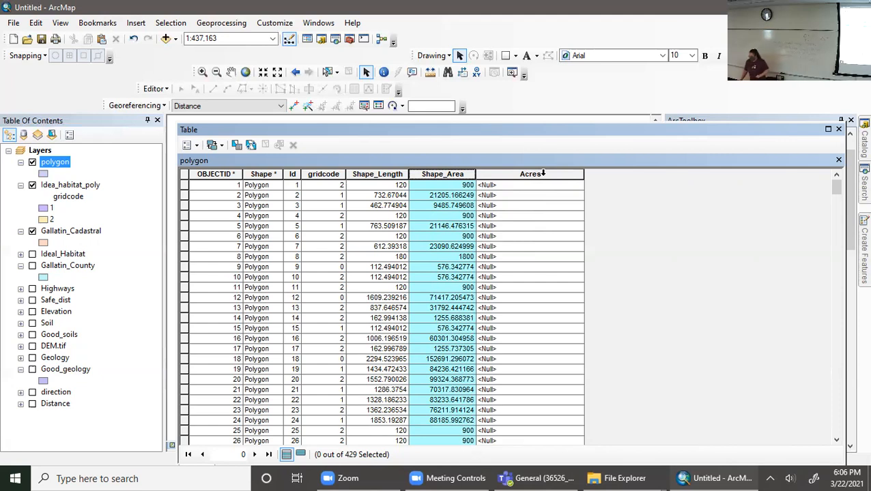
- Calculate the Acres field outside an edit session as [Shape_Area] * .000247105, and highlight the Acres column
right_click(542, 174)
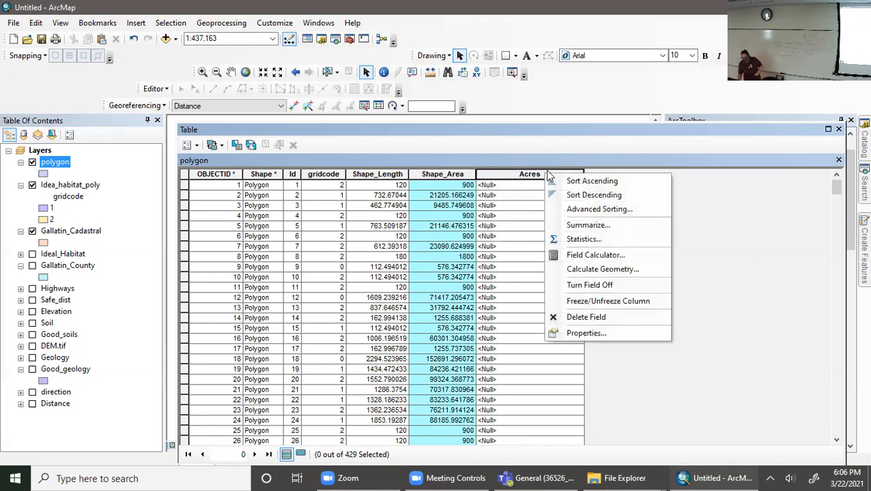
click(598, 256)
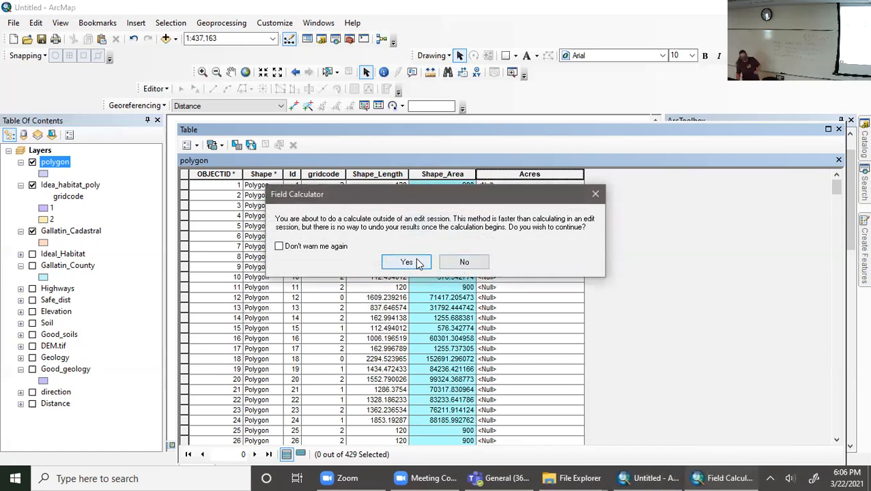
click(407, 263)
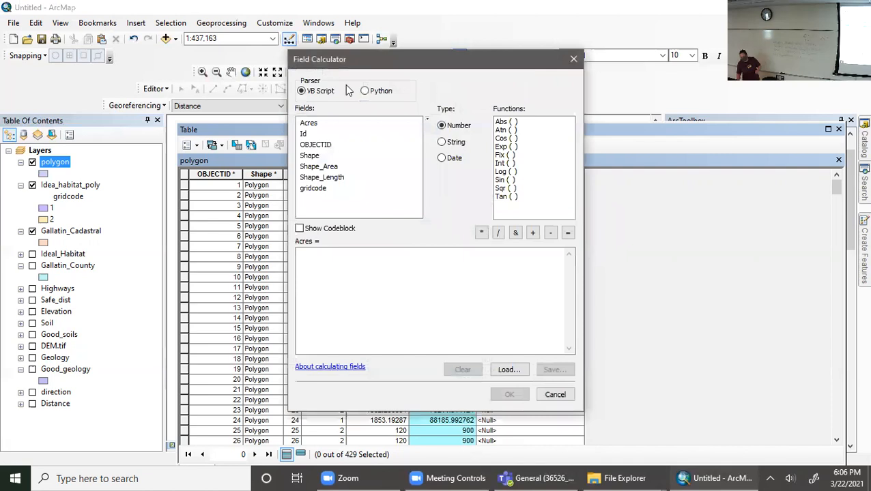
double_click(319, 169)
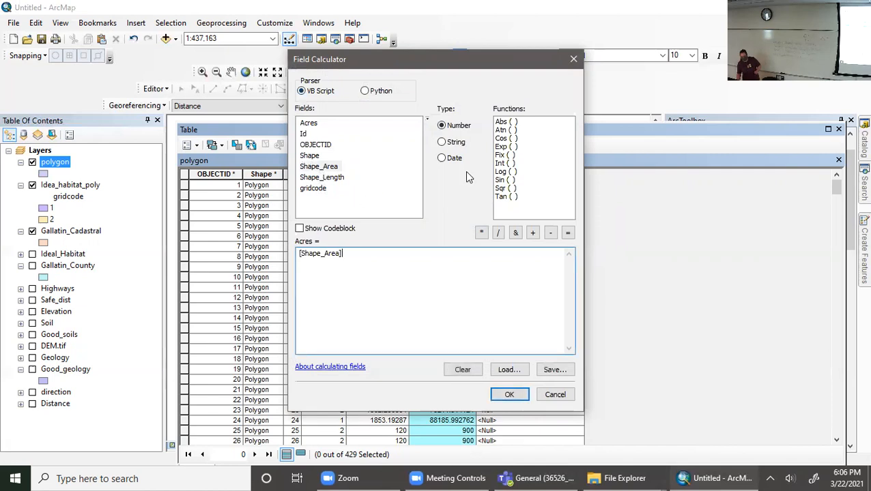
click(481, 232)
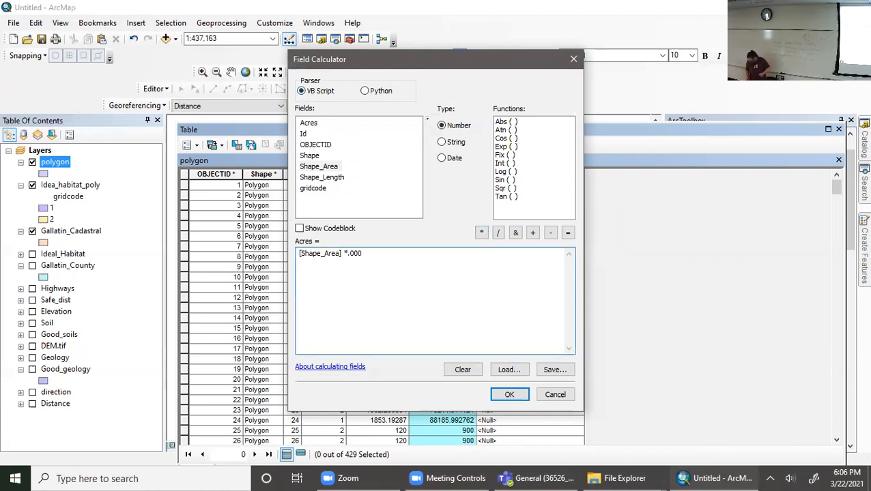
text(.000247105)
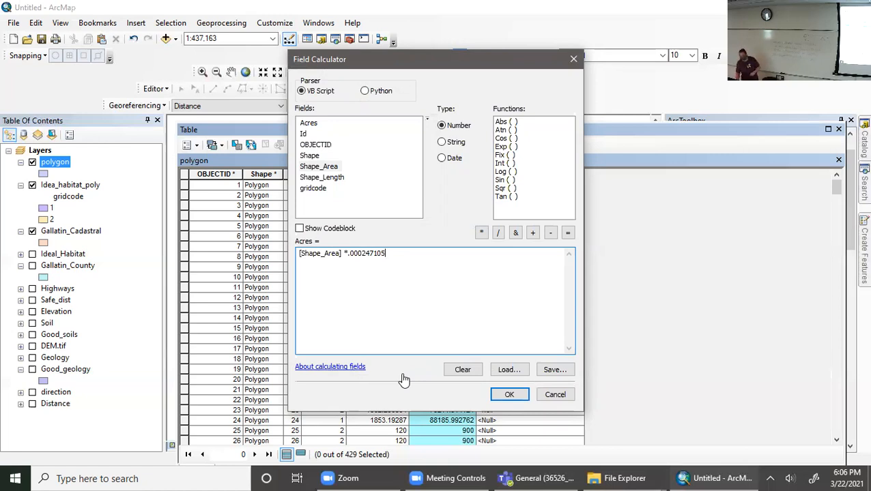
click(509, 396)
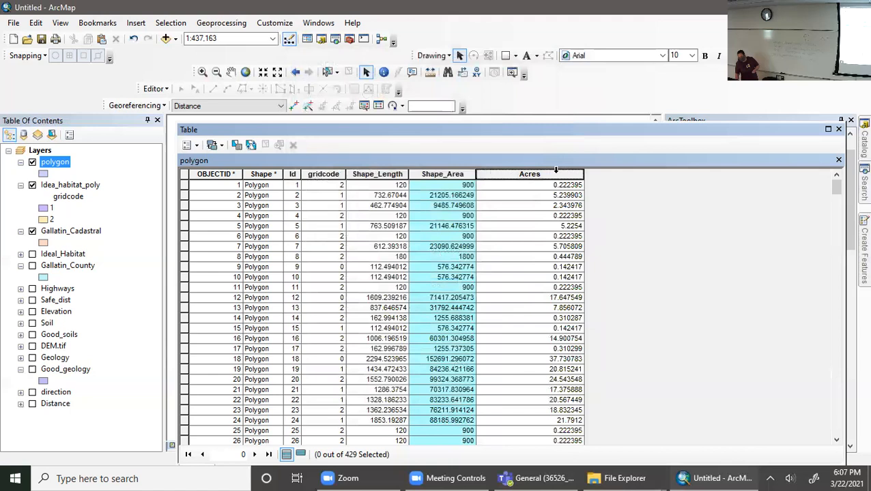
ctrl+click(556, 172)
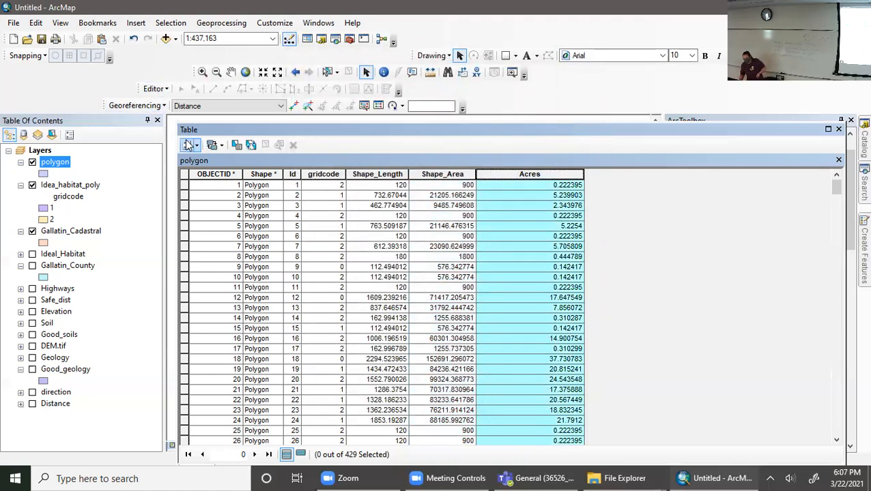
- Start an edit session on the polygon layer
right_click(66, 165)
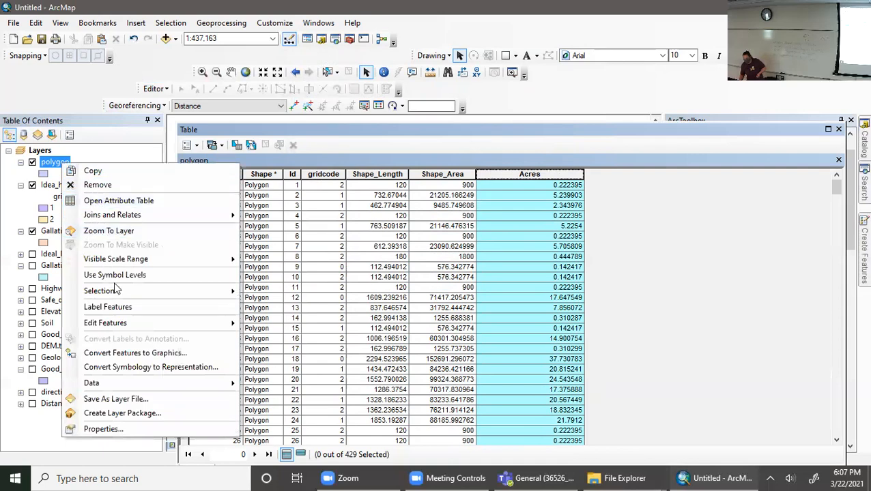
click(280, 323)
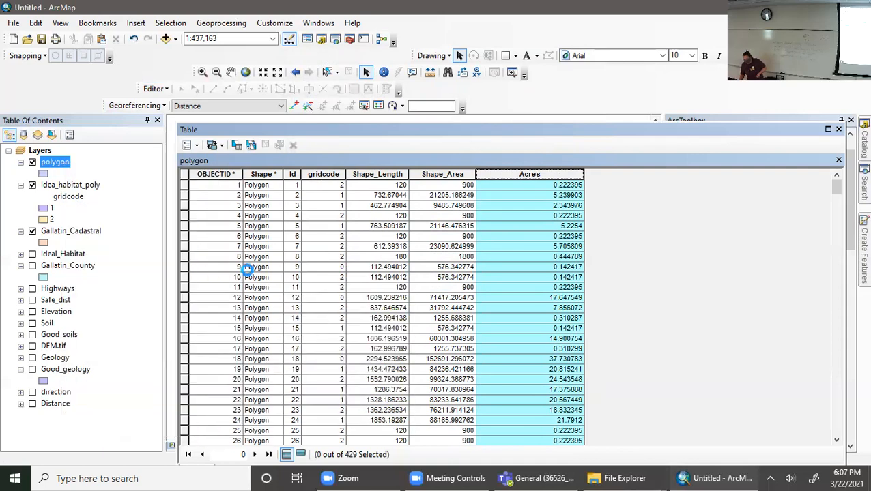
click(511, 375)
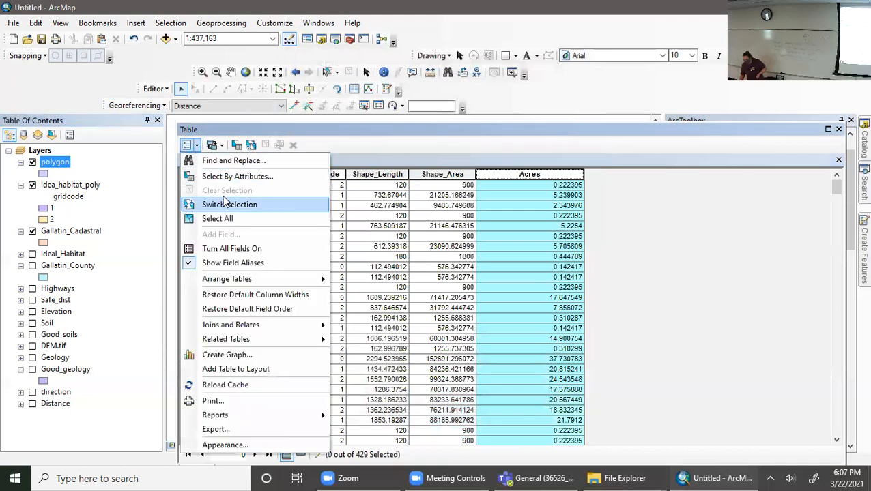
- Try a Select by Attributes query on the polygon table that removes records with gridcode = 0 from the current selection
click(235, 177)
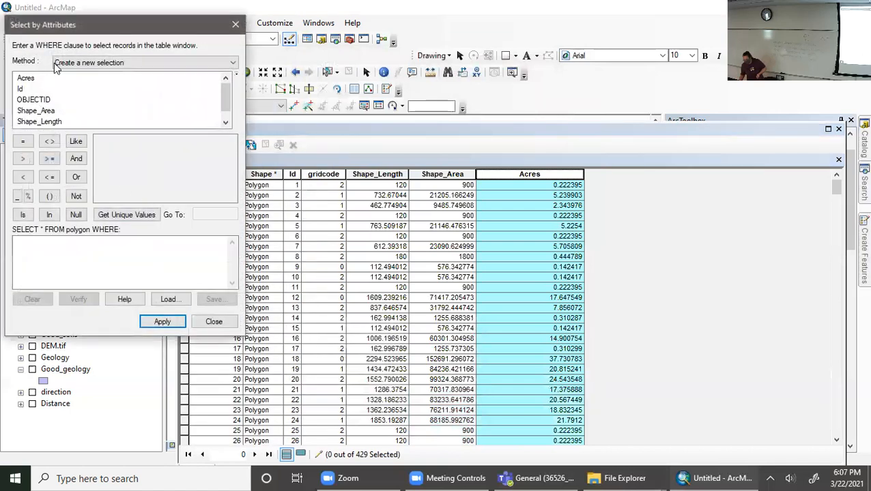
scroll(57, 67, down, 3)
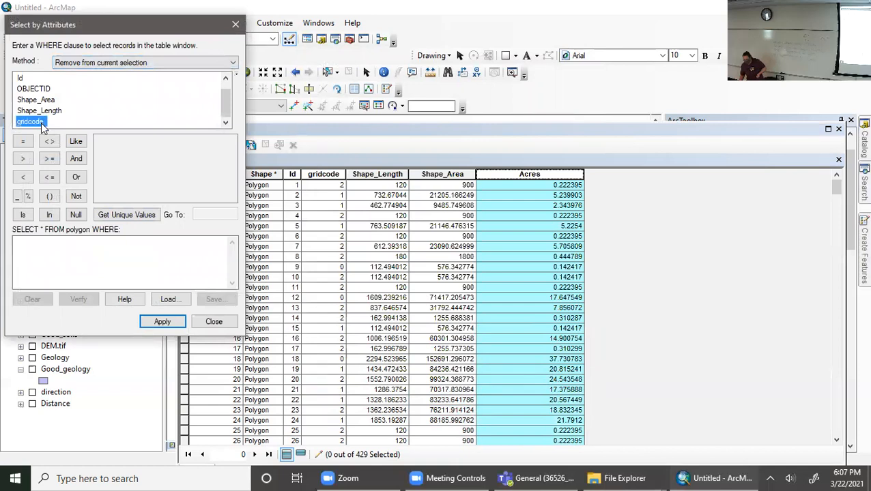
double_click(30, 121)
click(23, 141)
text(0)
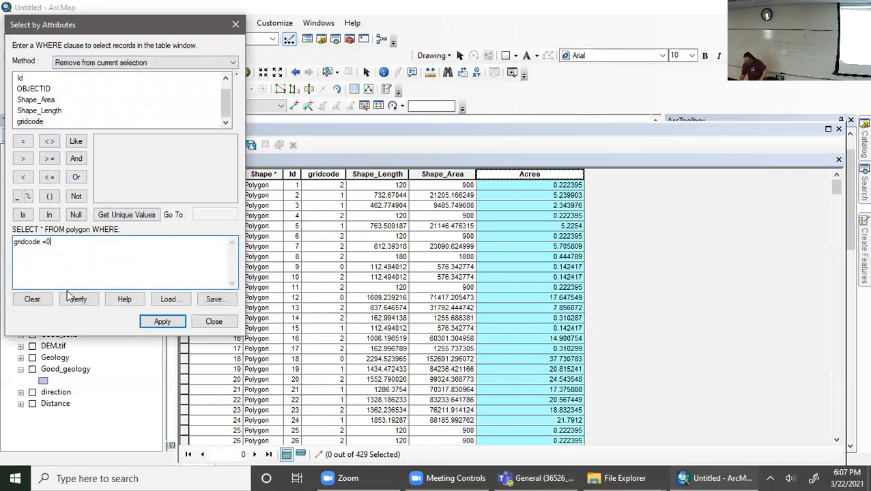
click(141, 324)
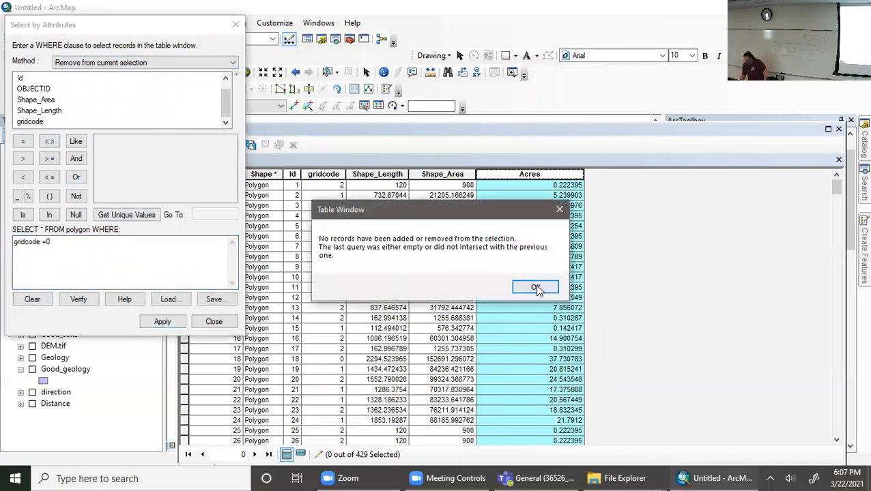
click(535, 288)
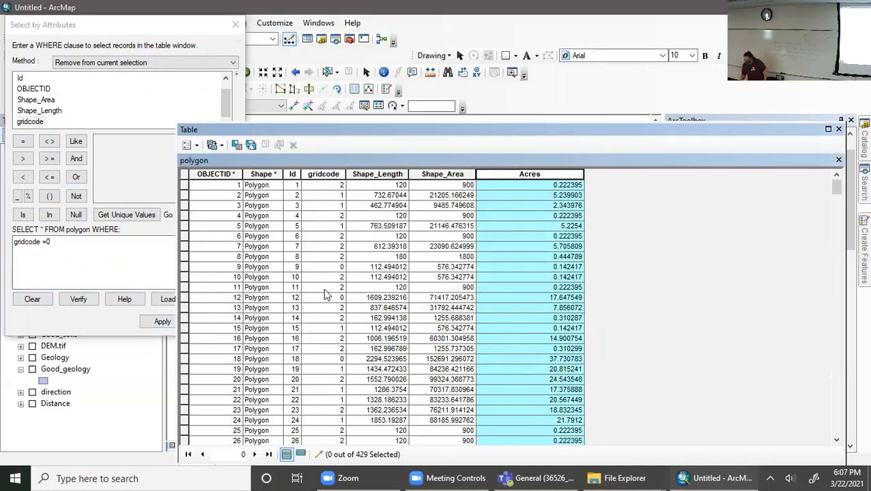
- Retry the gridcode = 0 query with Remove from current selection, both as entered and after reopening Select by Attributes, and close it
click(49, 243)
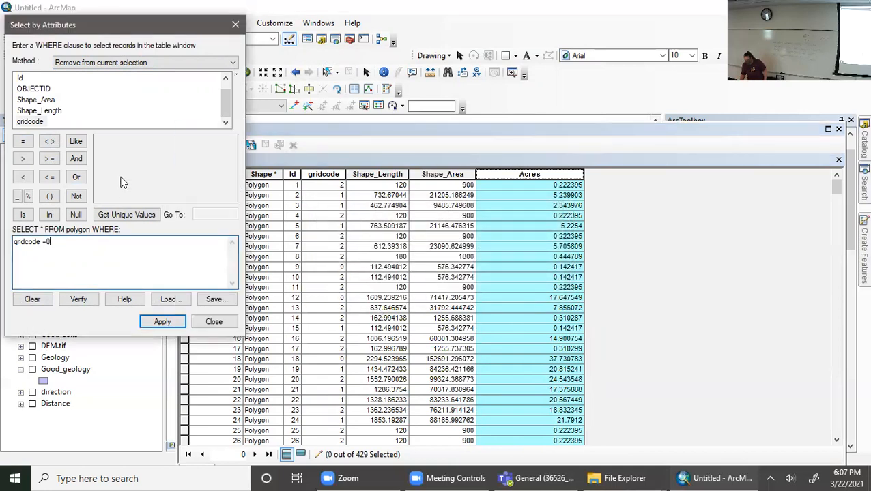
click(36, 125)
click(58, 248)
click(167, 323)
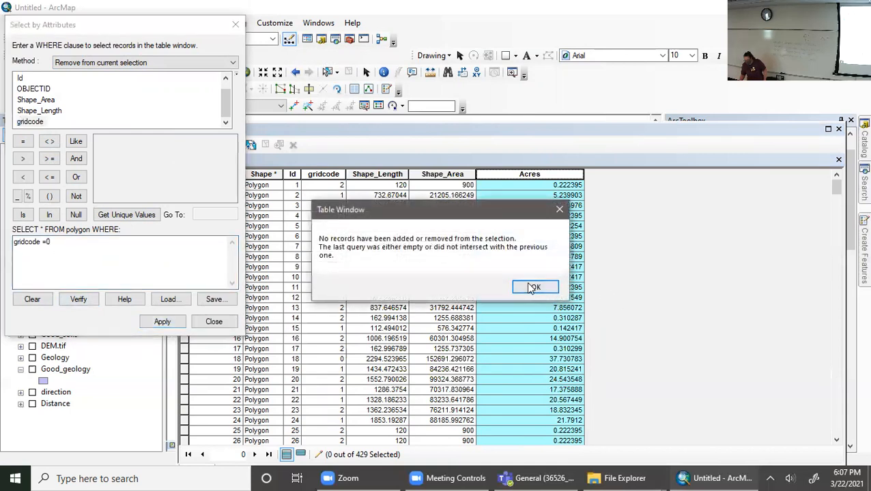
click(532, 288)
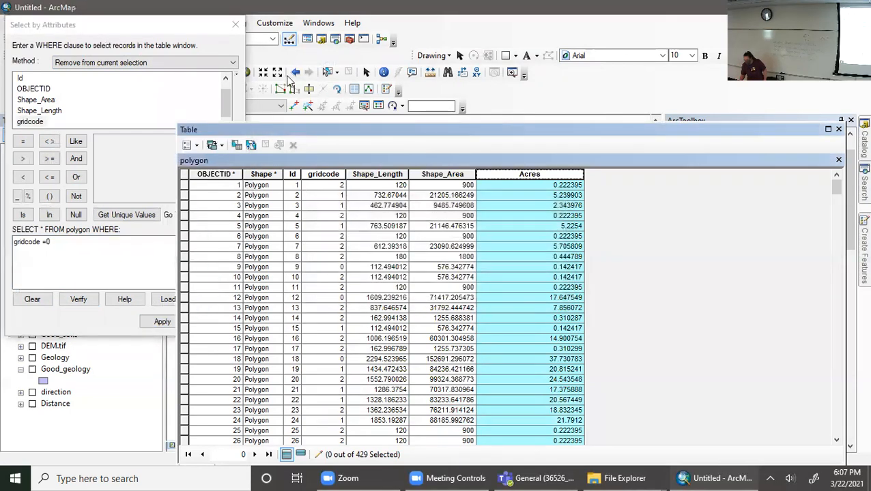
click(235, 25)
click(187, 145)
click(229, 178)
click(47, 241)
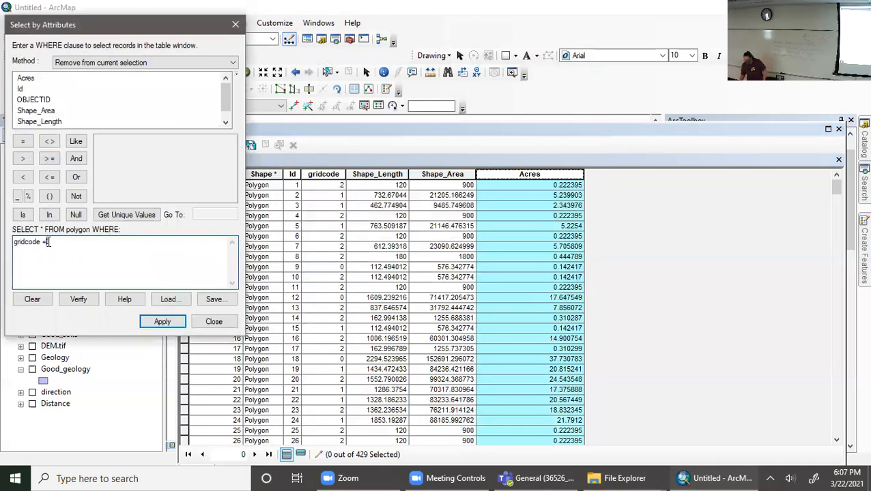
click(162, 322)
click(531, 289)
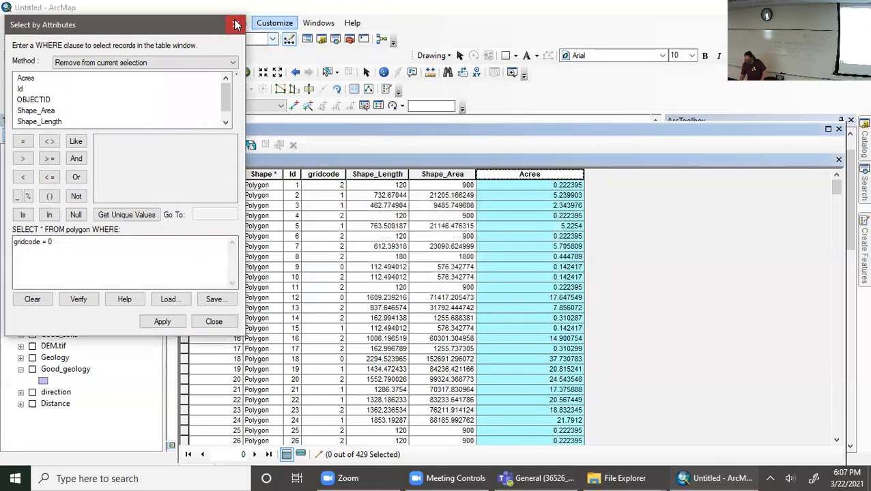
click(235, 25)
- Sort the polygon table by gridcode and delete all records with gridcode 0
double_click(323, 174)
drag(189, 193, 154, 239)
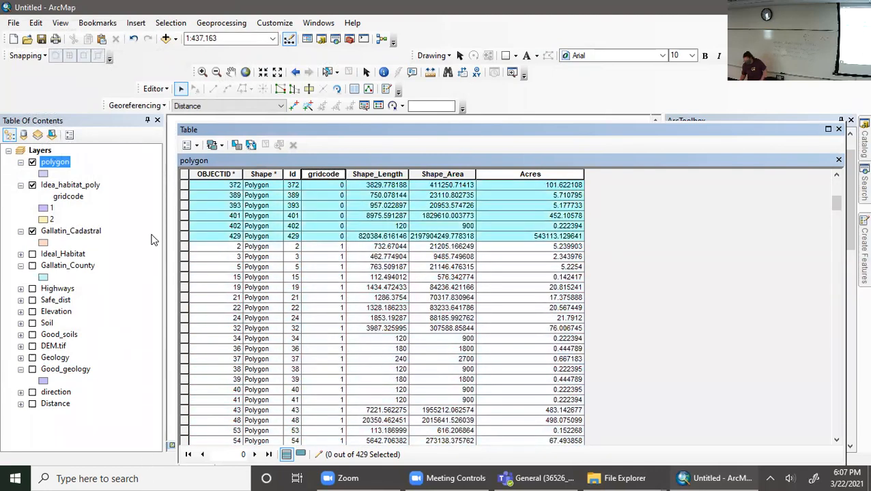
key(Delete)
- Stop the edit session with the edits saved and close the attribute table
click(154, 88)
click(170, 113)
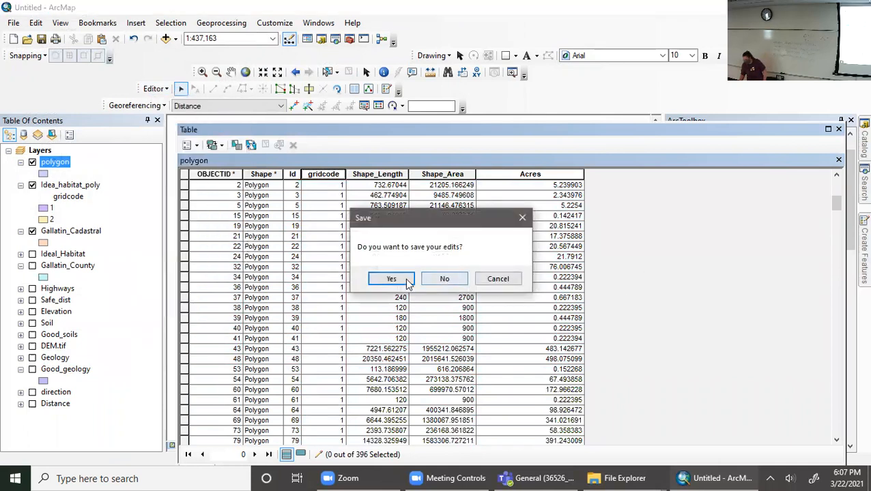
click(391, 279)
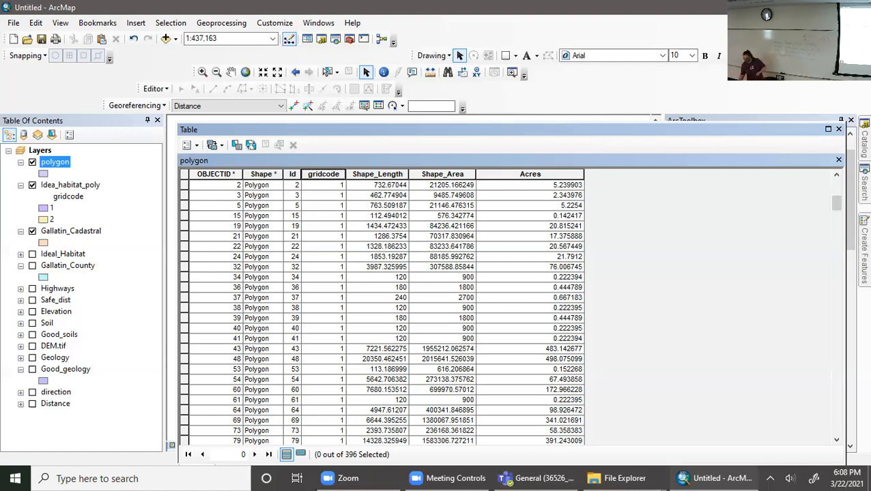
click(839, 129)
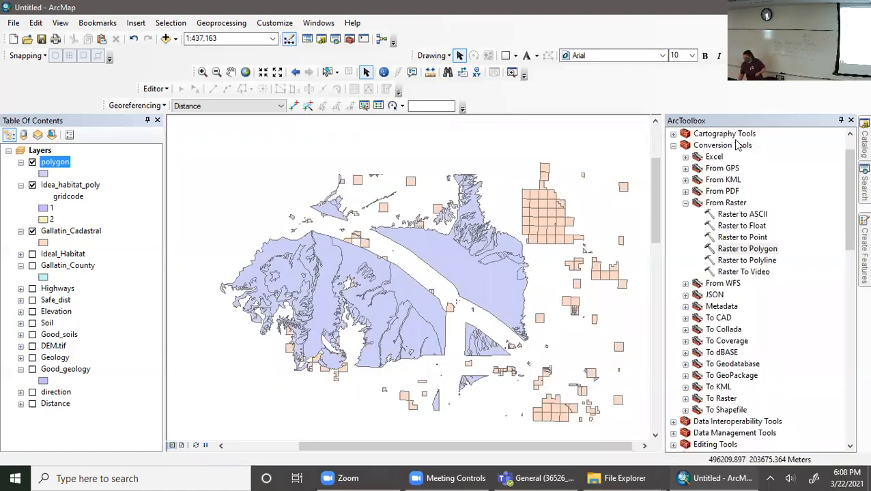
- Open the Clip tool with polygon as the input features and Idea_habitat_poly as the clip features
scroll(761, 228, up, 1)
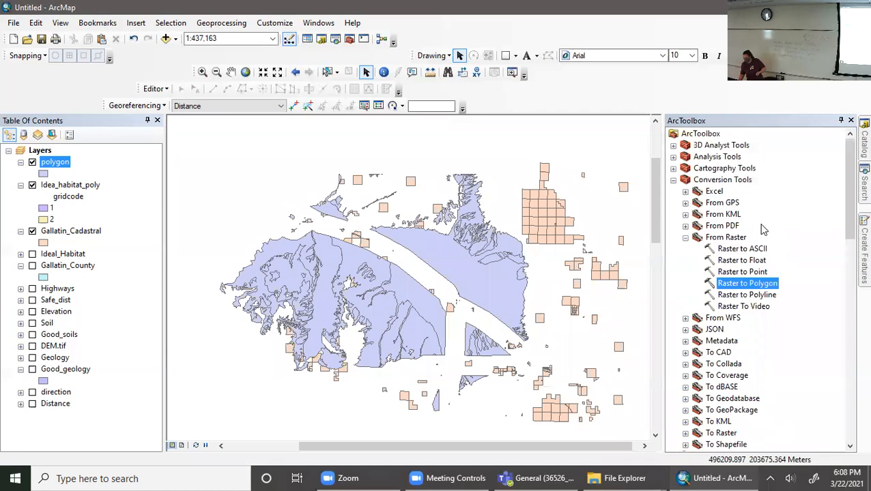
click(674, 158)
click(685, 192)
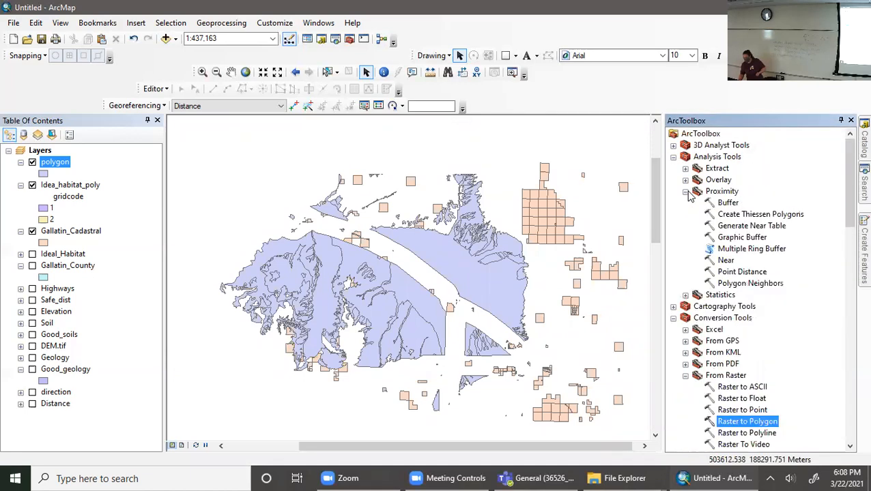
click(685, 181)
click(685, 180)
click(685, 169)
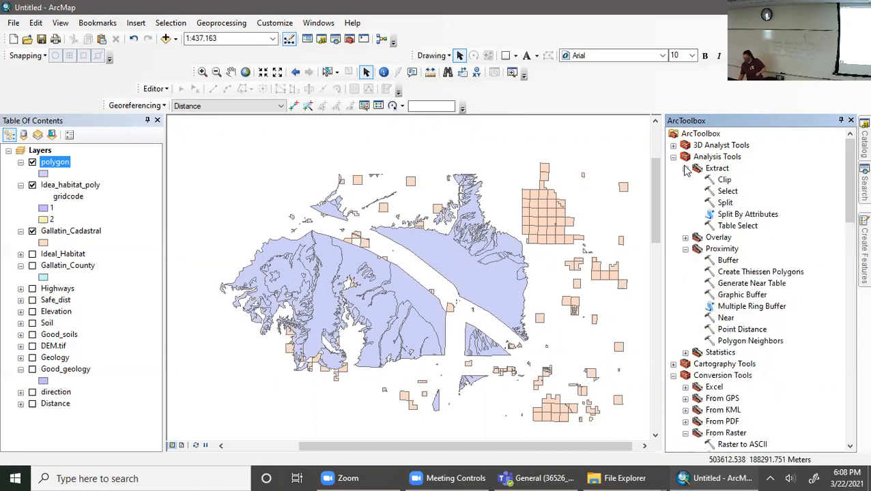
double_click(723, 180)
click(584, 55)
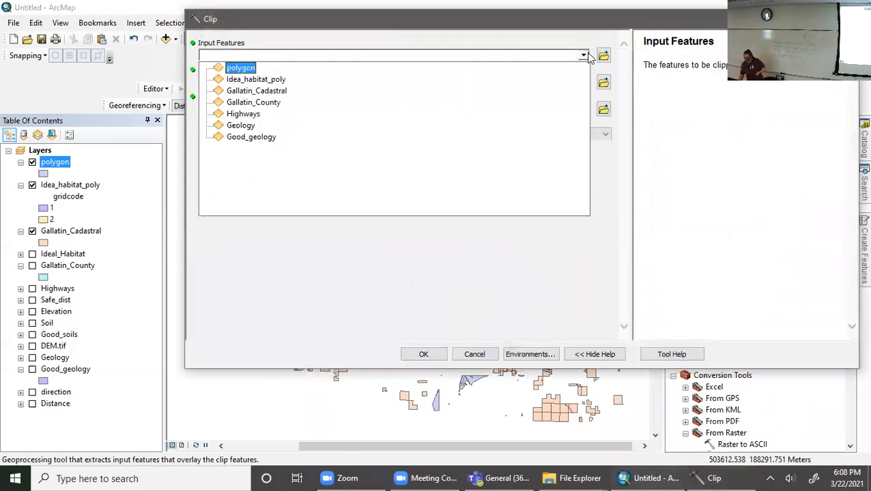
click(242, 68)
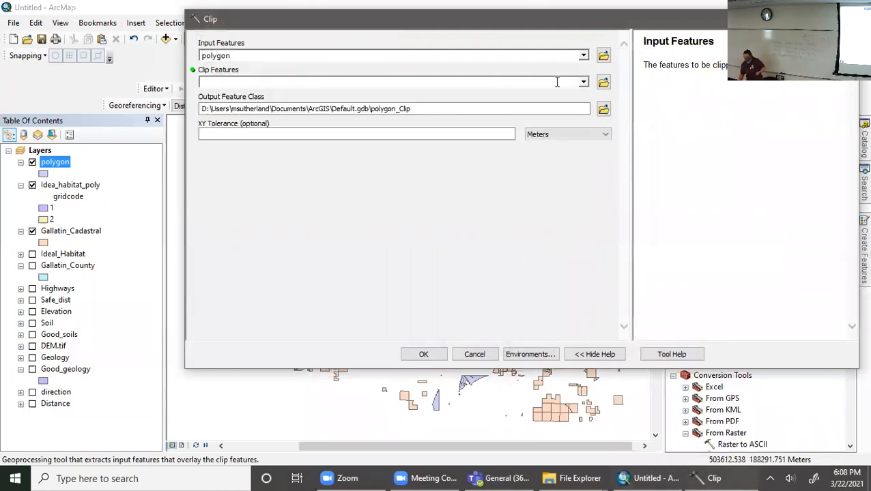
click(583, 83)
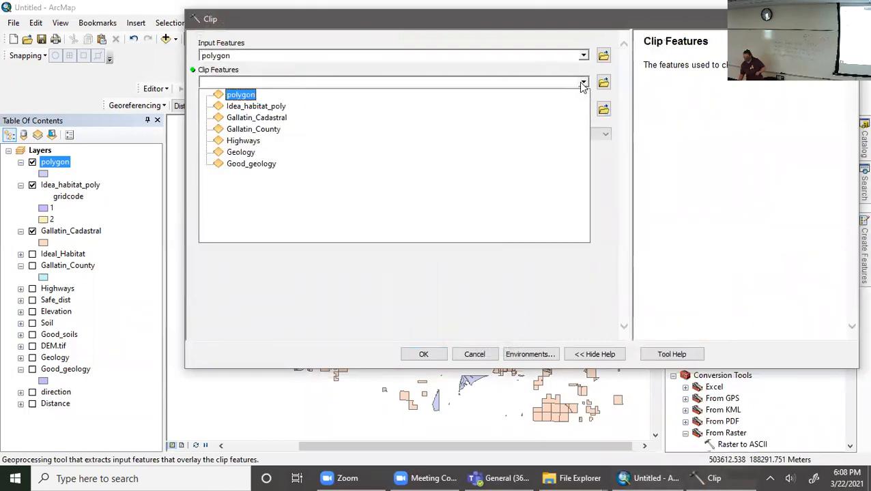
click(263, 110)
- Name the output feature class hunting_grounds in Default.gdb and run the clip
click(428, 109)
double_click(427, 109)
double_click(425, 107)
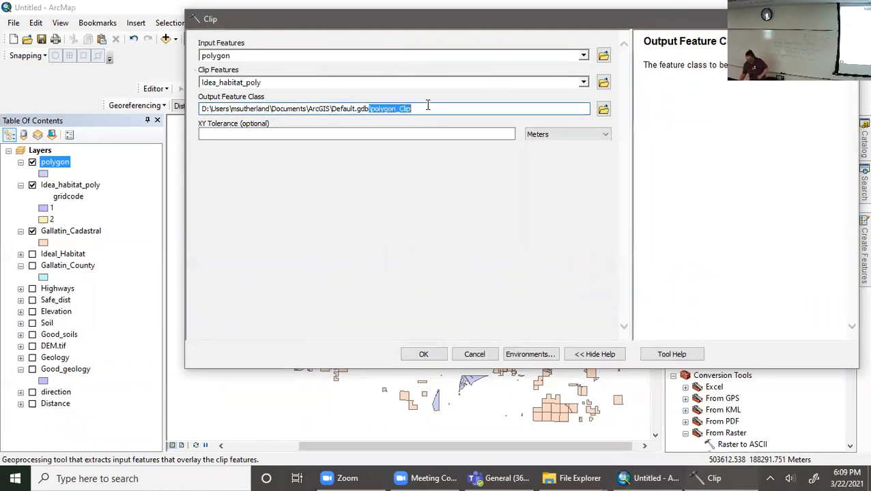
key(BackSpace)
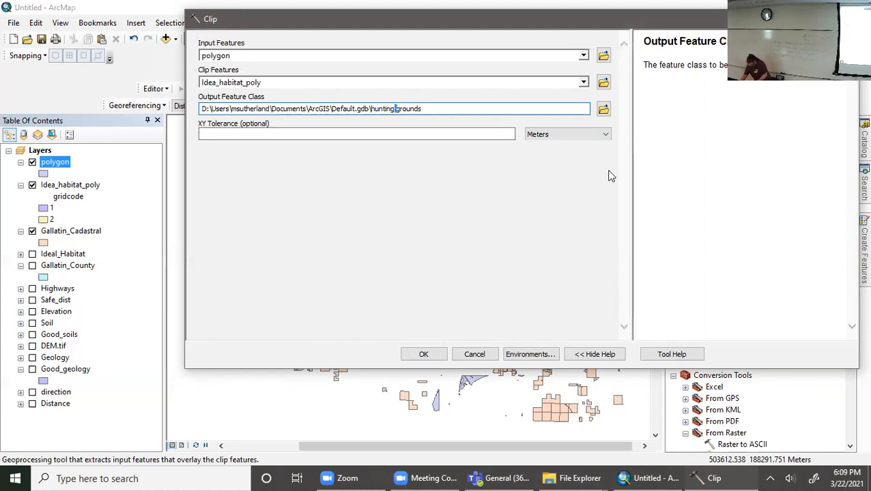
text(_)
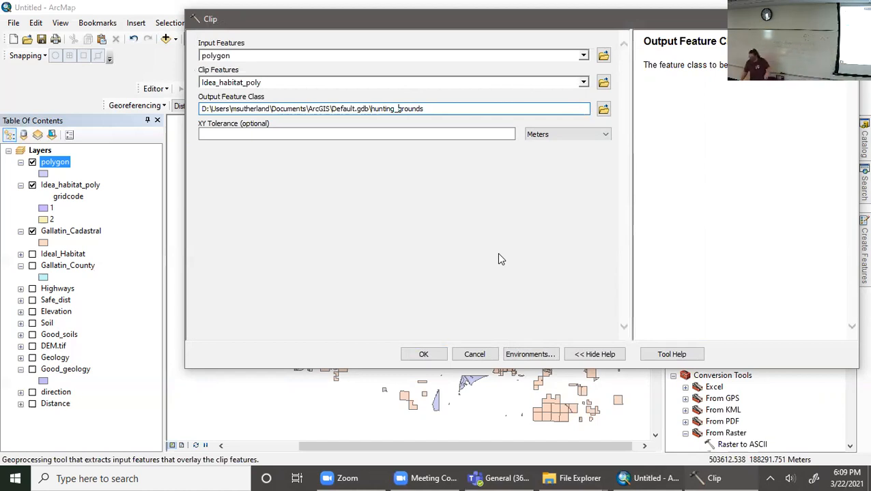
click(419, 354)
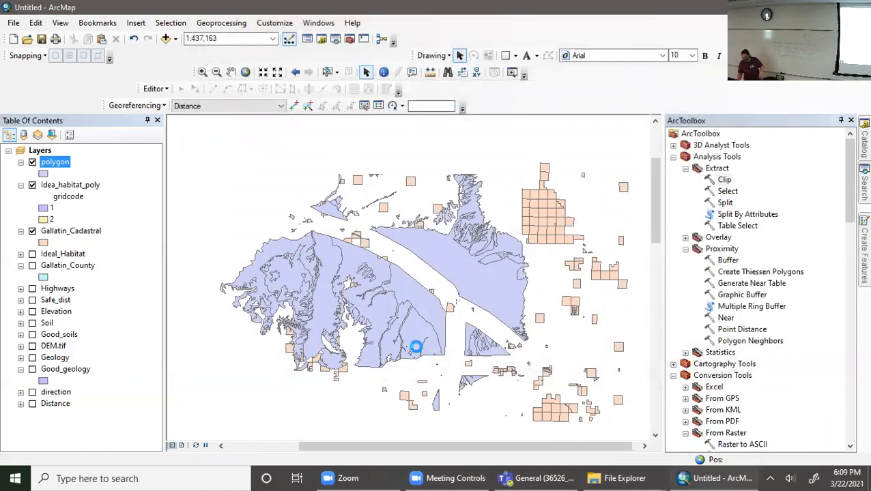
- Turn off the polygon, Idea_habitat_poly and Gallatin_Cadastral layers and collapse their legends
click(33, 208)
click(33, 185)
click(20, 184)
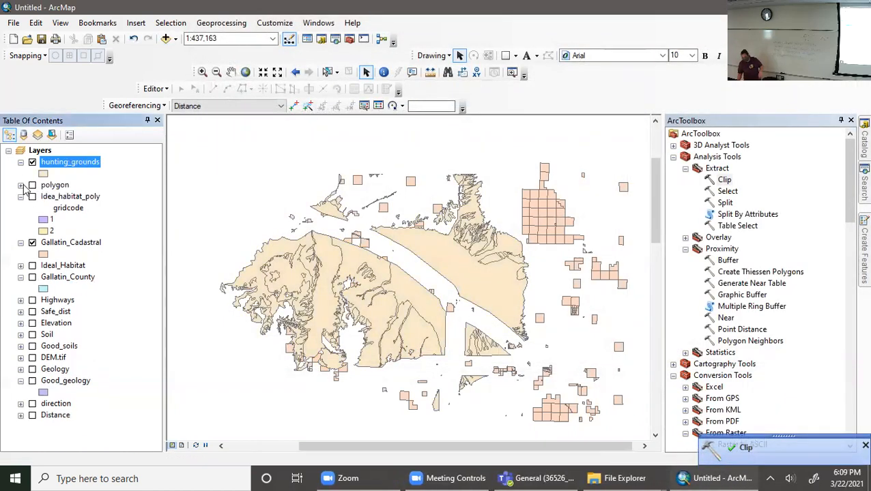
click(21, 196)
click(32, 208)
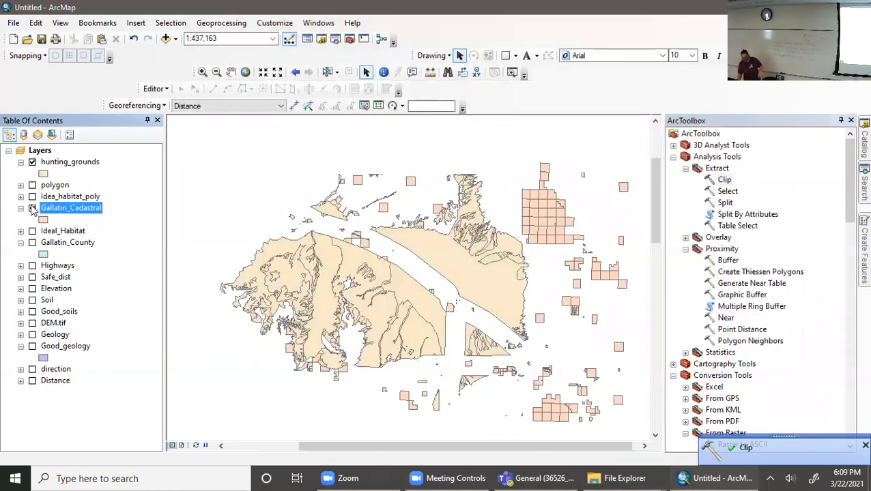
click(20, 208)
- Open the attribute table of hunting_grounds and sort its records by Acres in ascending order
click(66, 164)
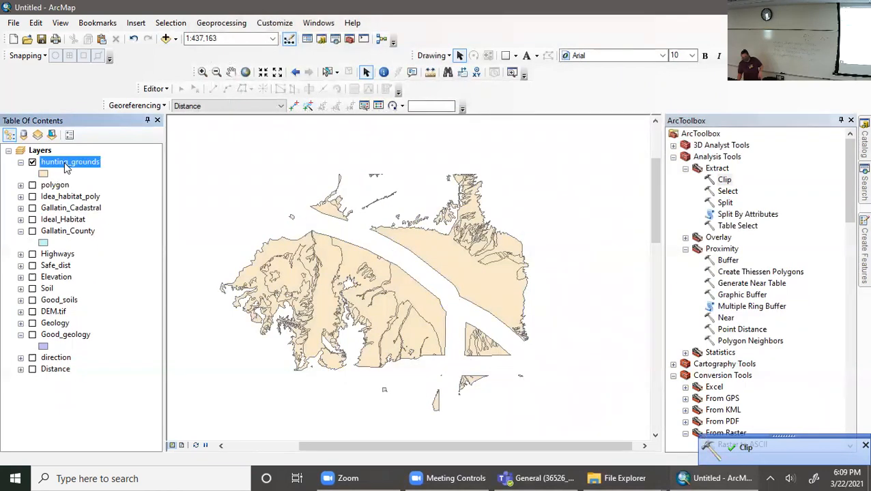
right_click(66, 166)
click(96, 199)
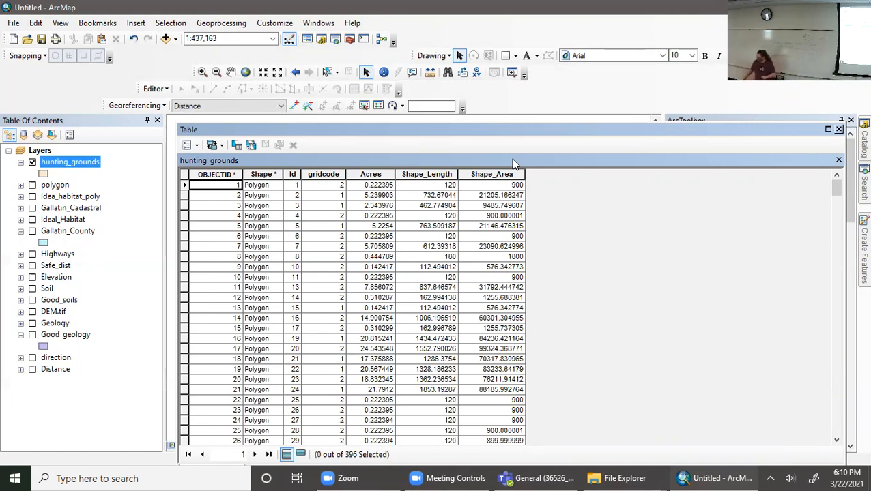
double_click(372, 174)
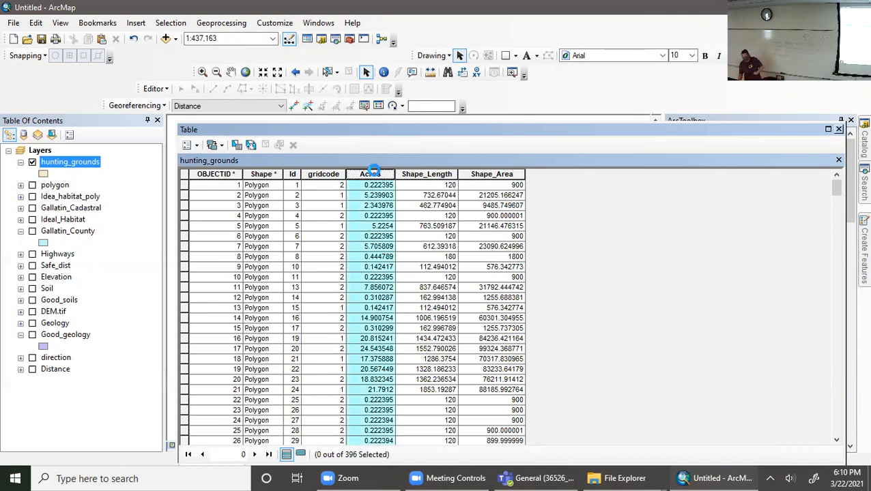
scroll(436, 304, down, 20)
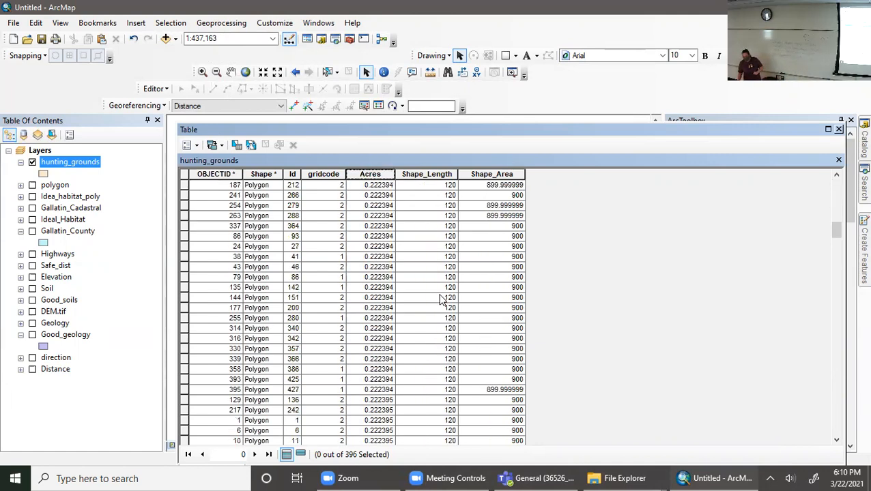
scroll(439, 294, down, 20)
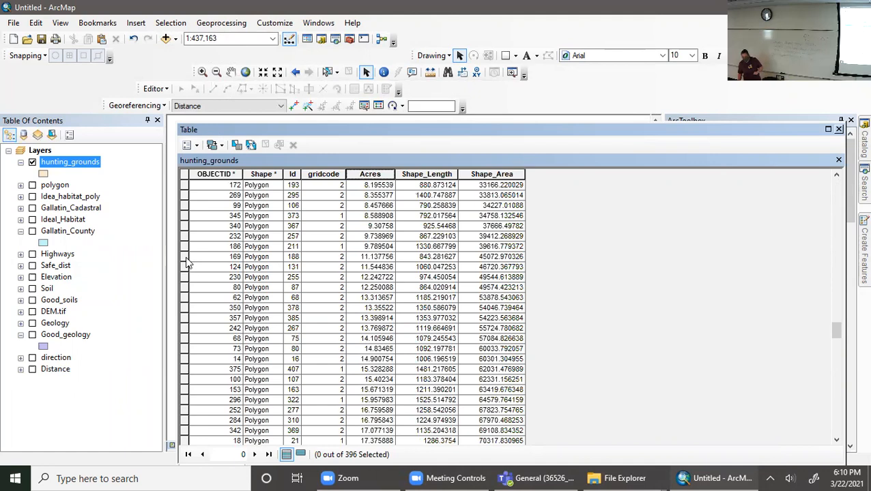
- Select the hunting_grounds records by attributes using the expression Acres >10 as a new selection
click(188, 145)
click(220, 177)
scroll(59, 121, down, 1)
scroll(65, 107, up, 1)
double_click(34, 77)
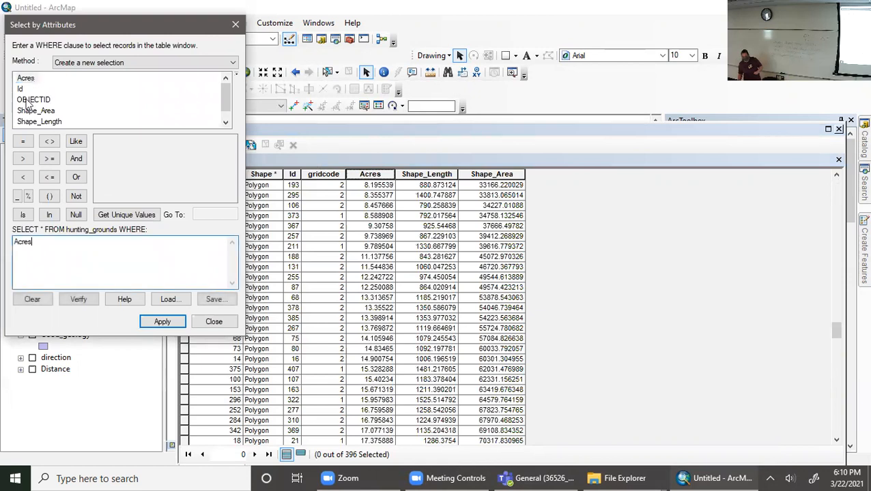
click(24, 158)
text(10)
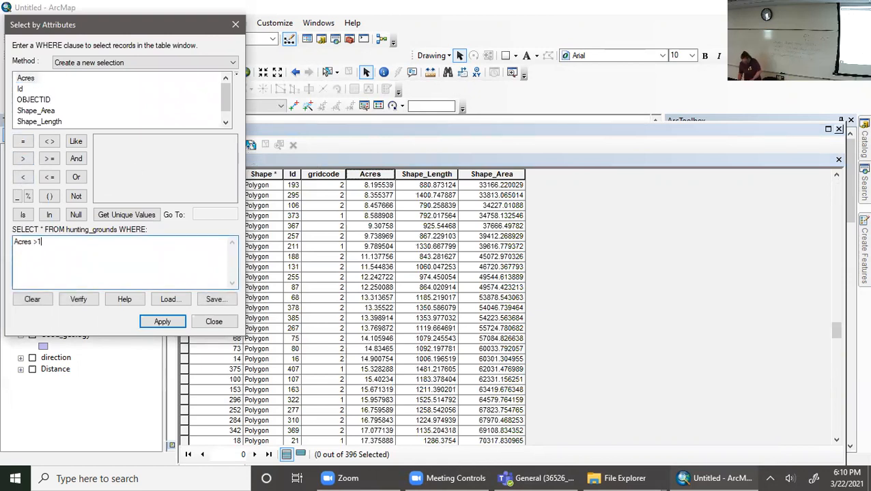
click(163, 321)
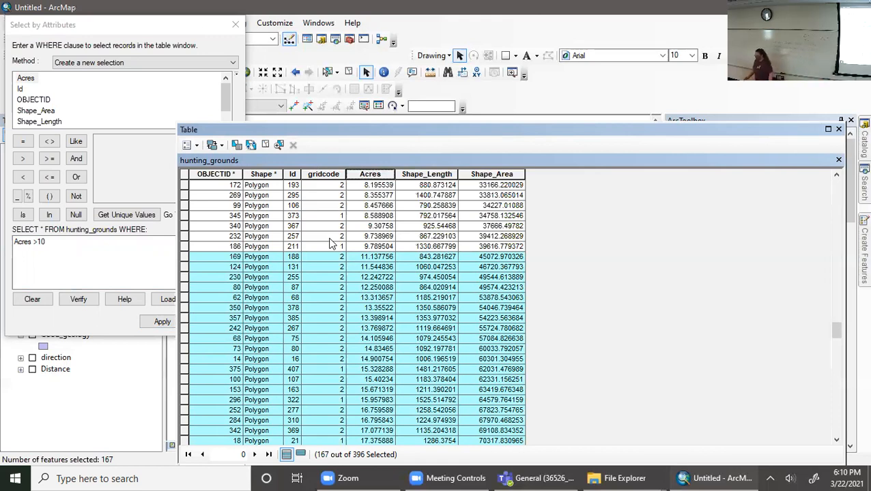
- Examine the selected hunting_grounds records through to the largest Acres values
click(65, 244)
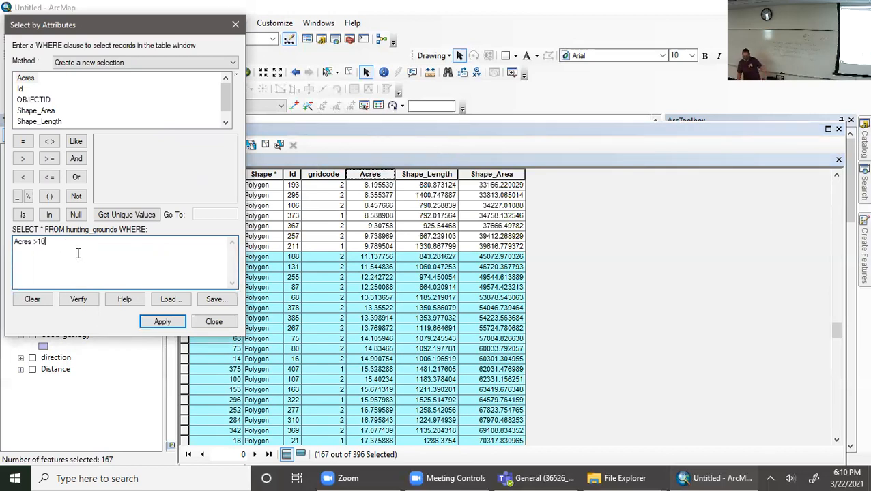
drag(78, 254, 3, 256)
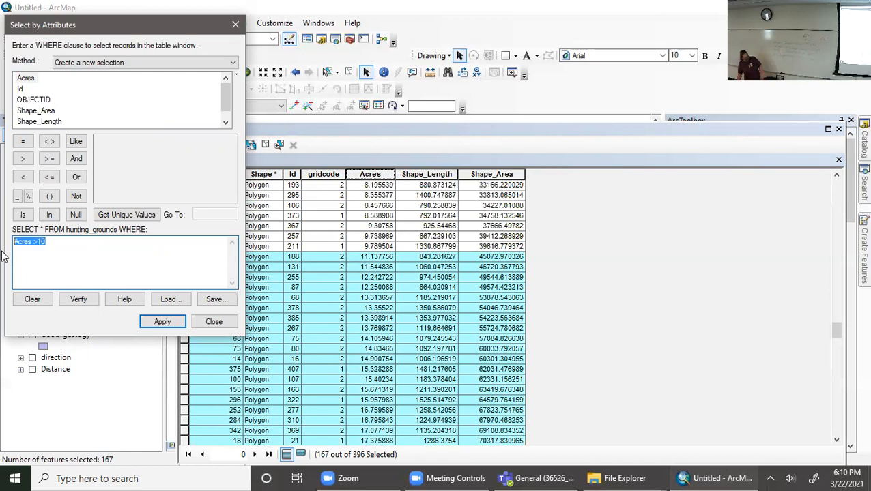
click(654, 306)
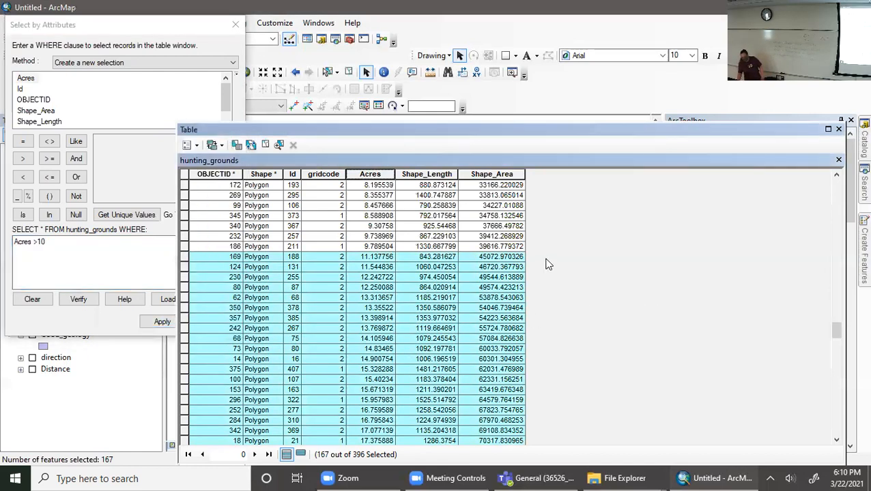
double_click(378, 174)
drag(186, 259, 130, 476)
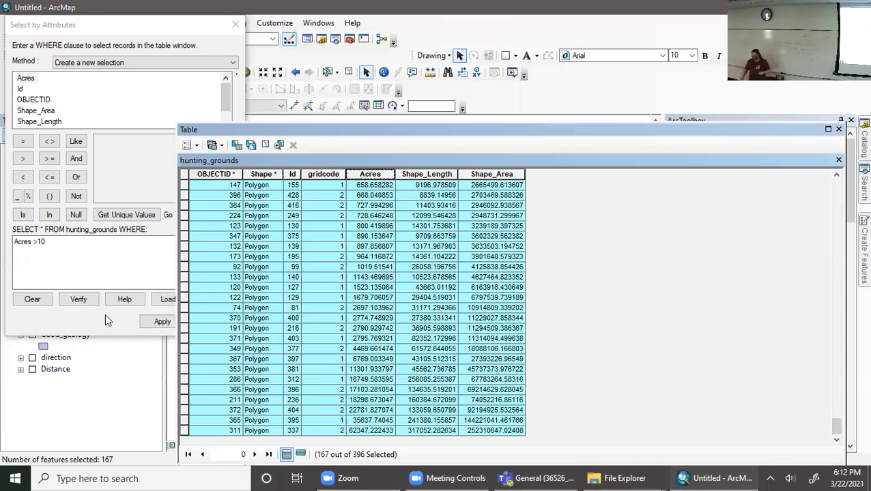
click(134, 268)
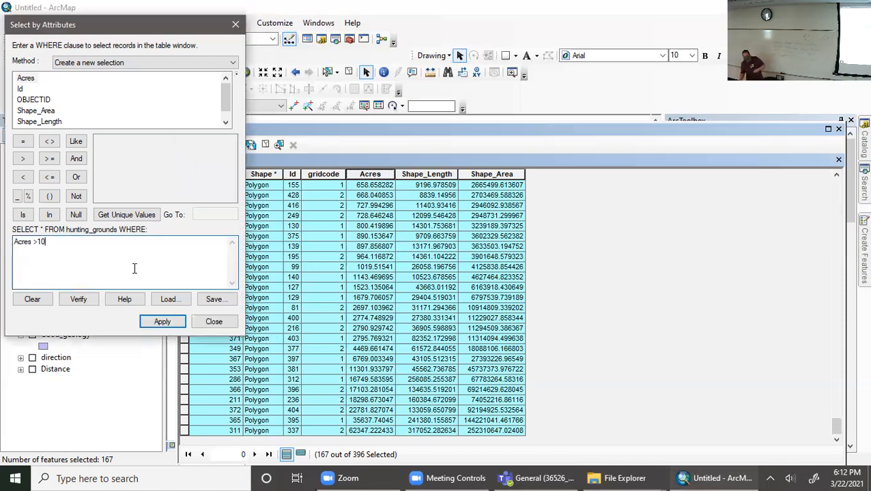
click(407, 131)
click(101, 257)
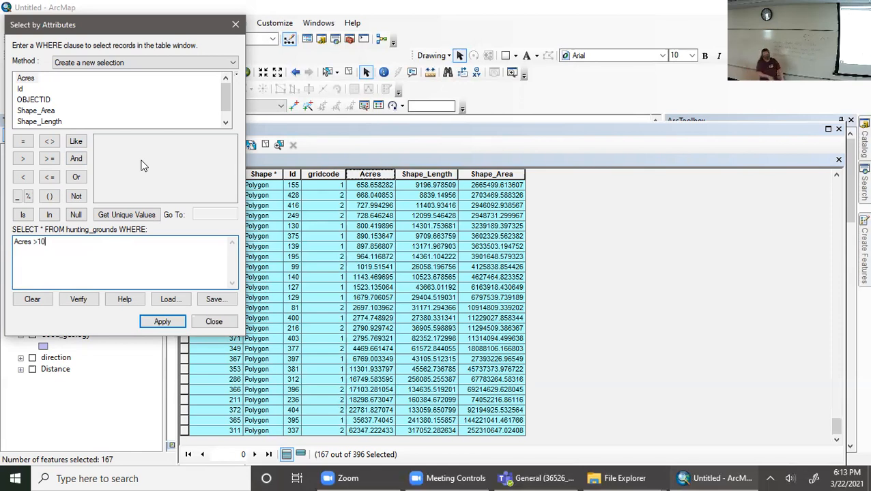
- Select from the current hunting_grounds selection with the expression extended to Acres >10 AND gridcode =2
click(122, 63)
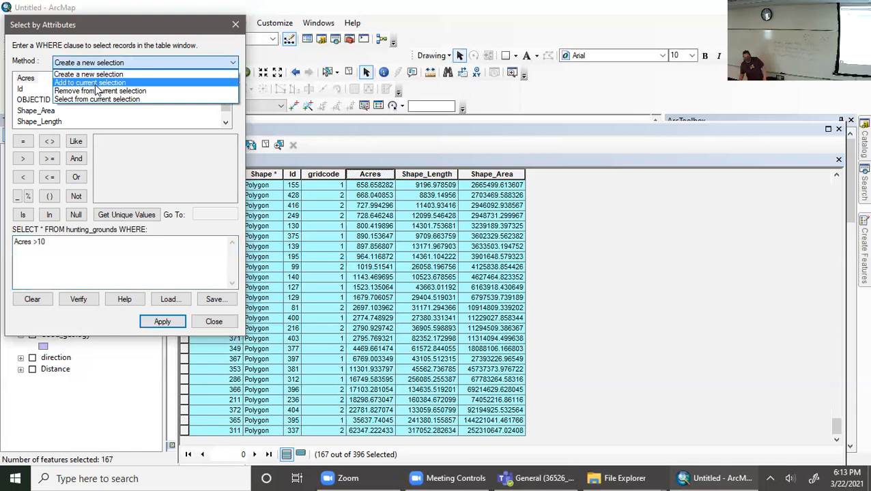
click(93, 100)
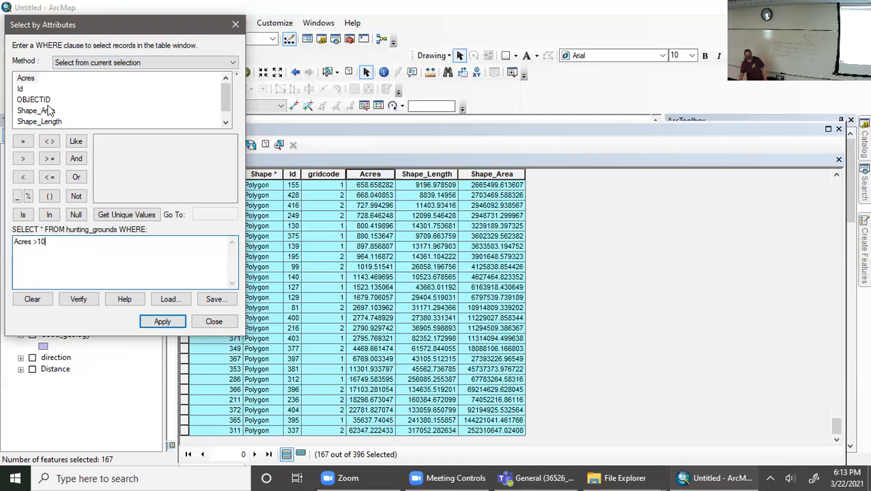
click(76, 158)
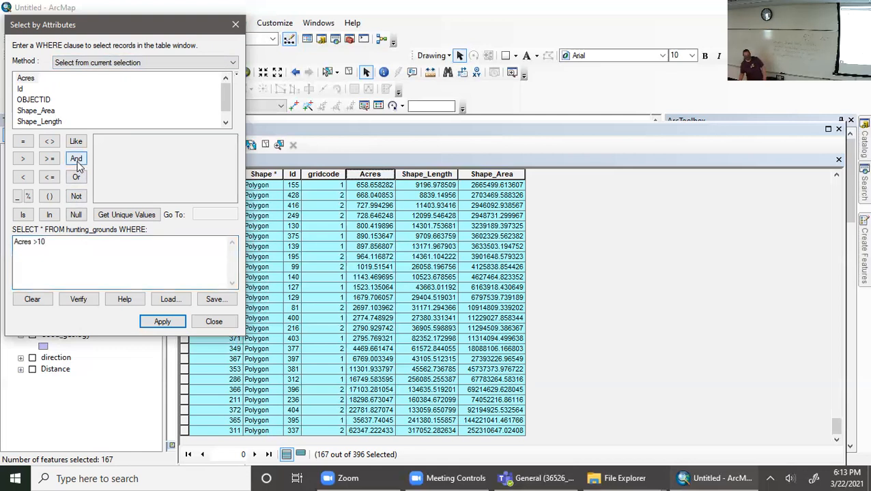
scroll(65, 117, down, 1)
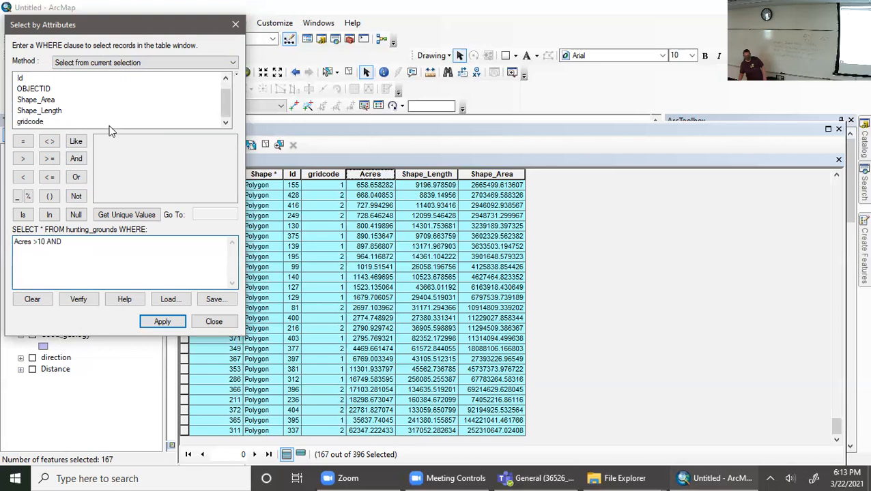
double_click(34, 122)
click(23, 142)
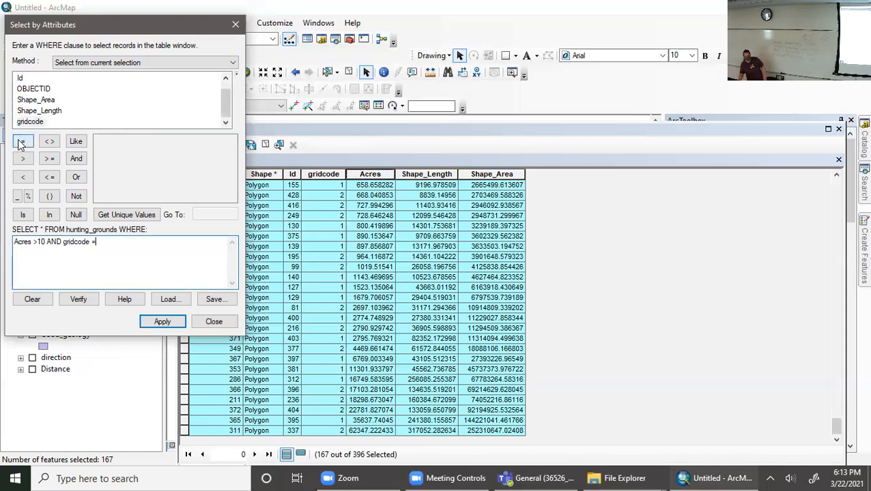
click(164, 251)
text(2)
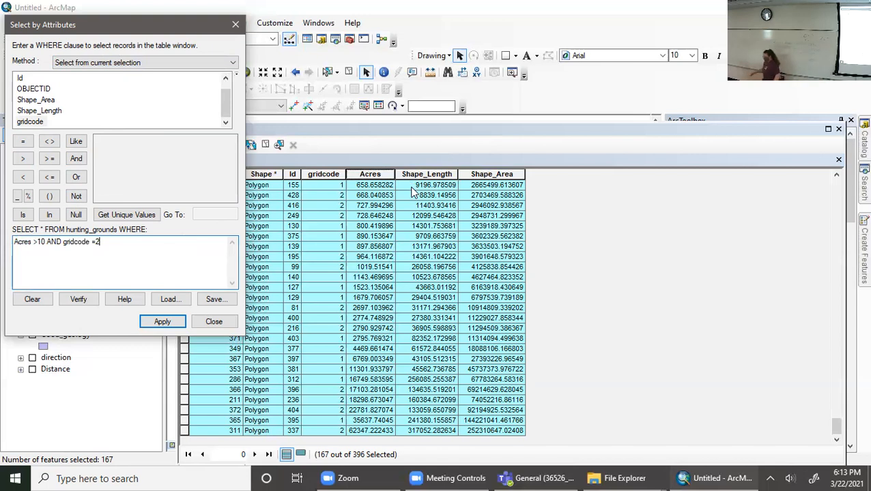
click(172, 322)
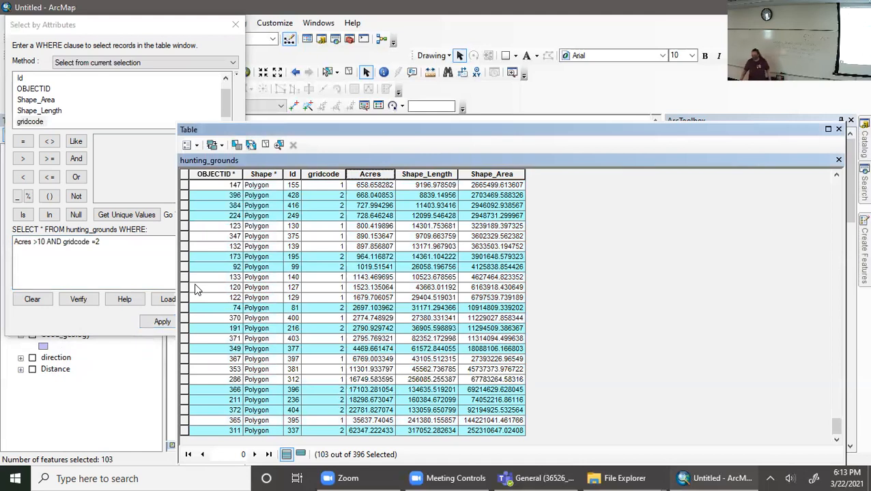
- Switch the selection method to Create a new selection and reapply the combined Acres and gridcode query
click(116, 62)
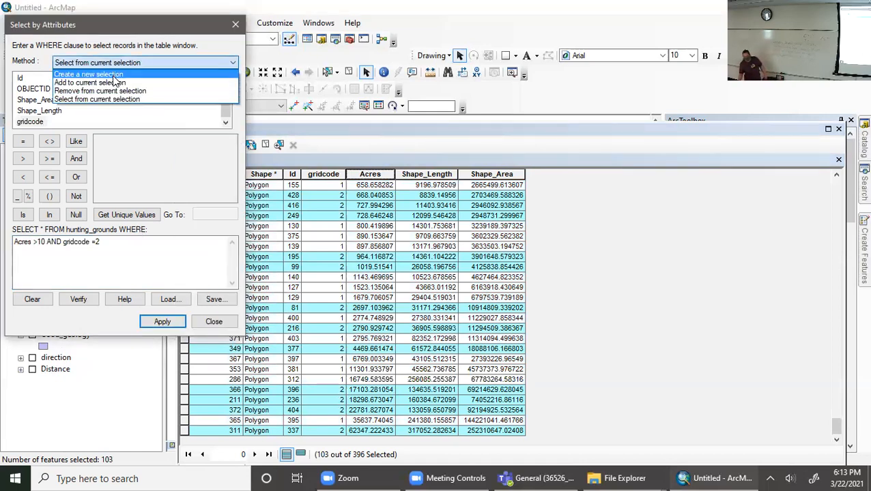
click(115, 75)
click(135, 237)
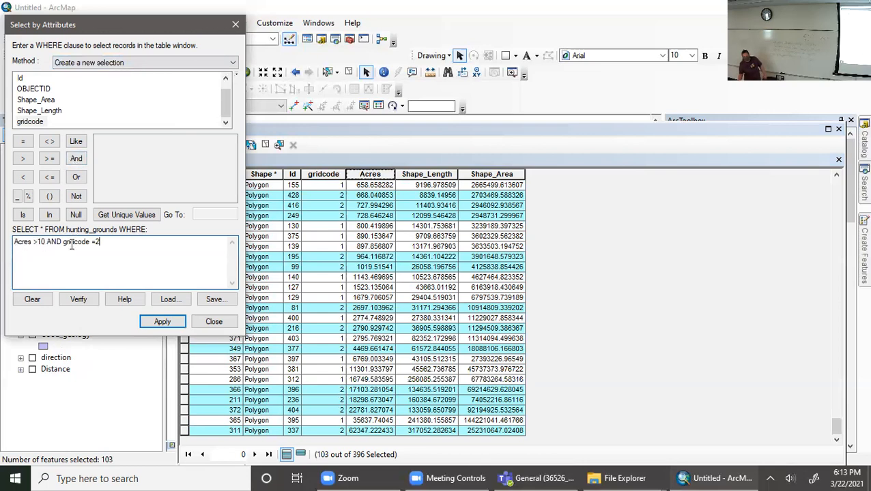
click(159, 322)
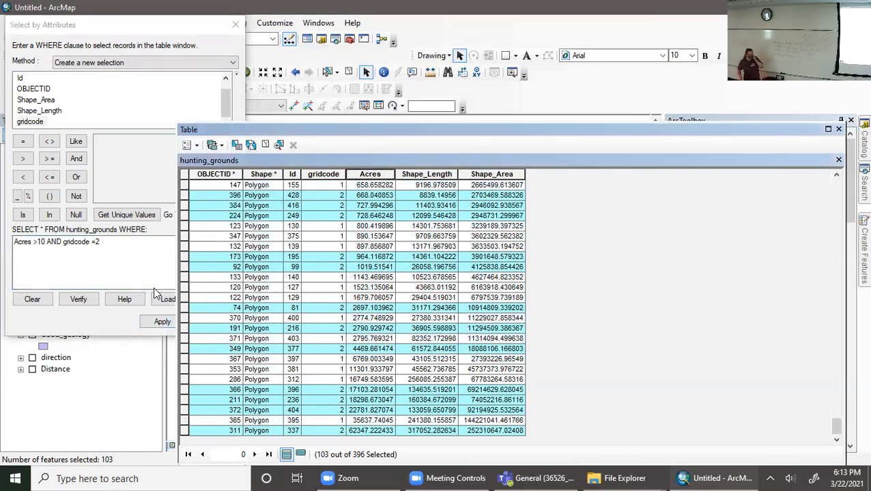